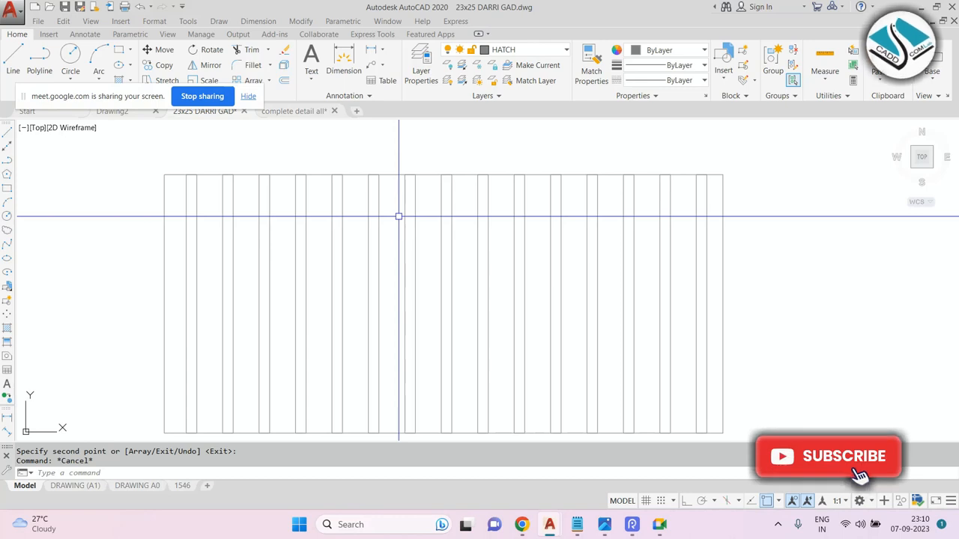
Erase the array of vertical strips in the AutoCAD drawing using a window selection and the Erase command.
scroll(397, 216, down, 4)
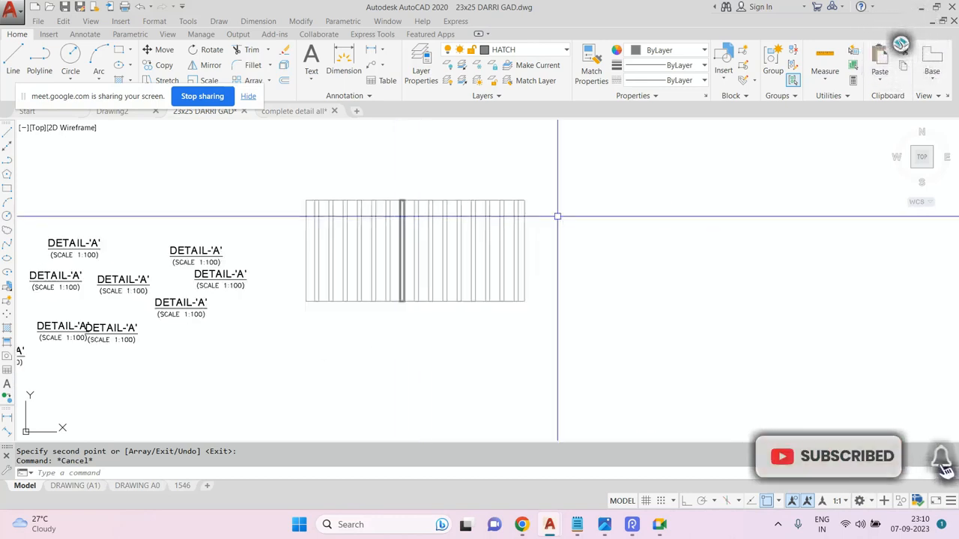
click(577, 165)
click(322, 315)
text(e)
key(Return)
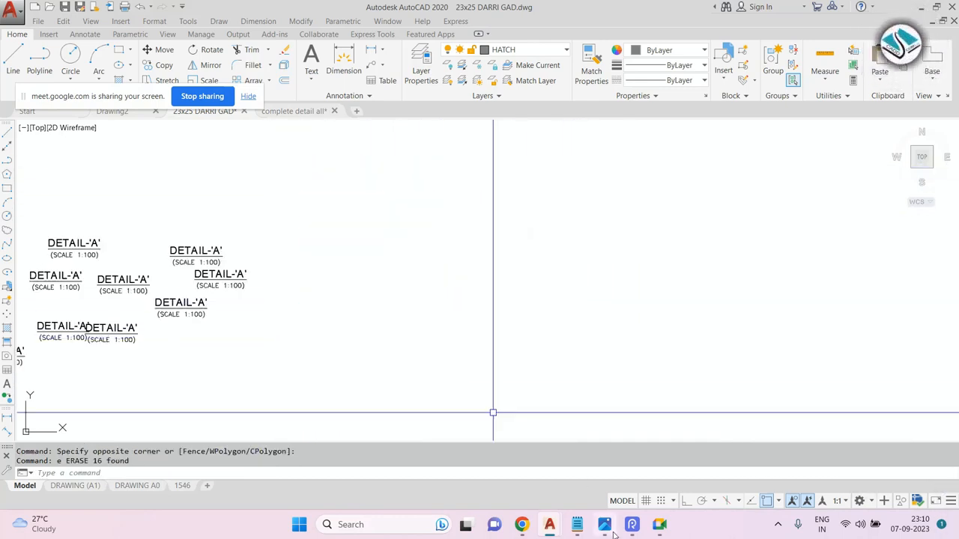
Switch to Notepad and add a fourth line to the command list reading 4- mirror- mi-enter.
click(578, 525)
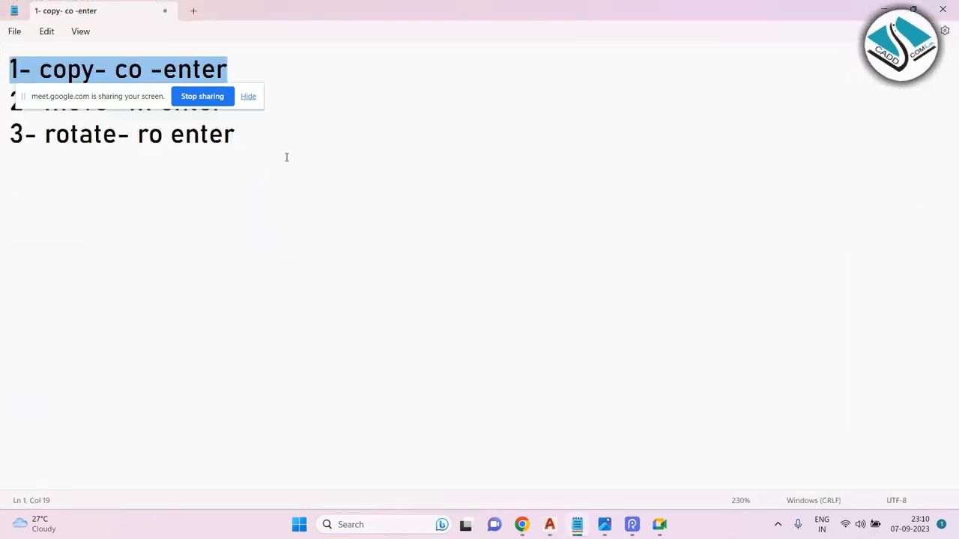
drag(231, 110, 2, 132)
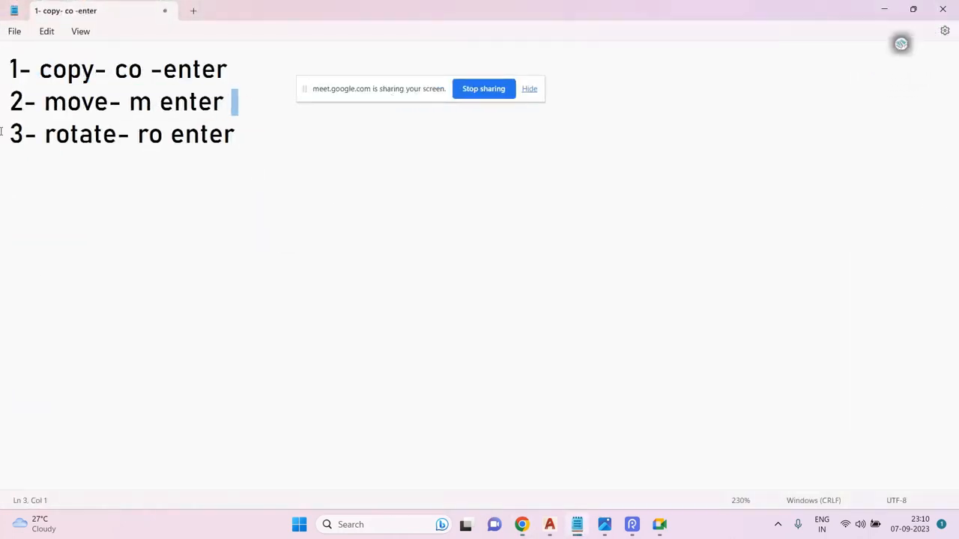
click(252, 141)
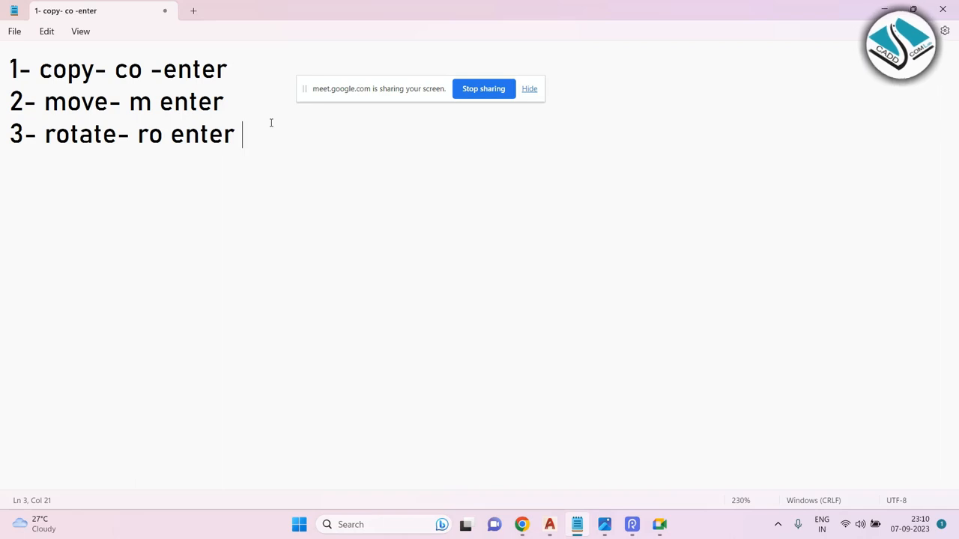
text(4)
key(BackSpace)
key(Return)
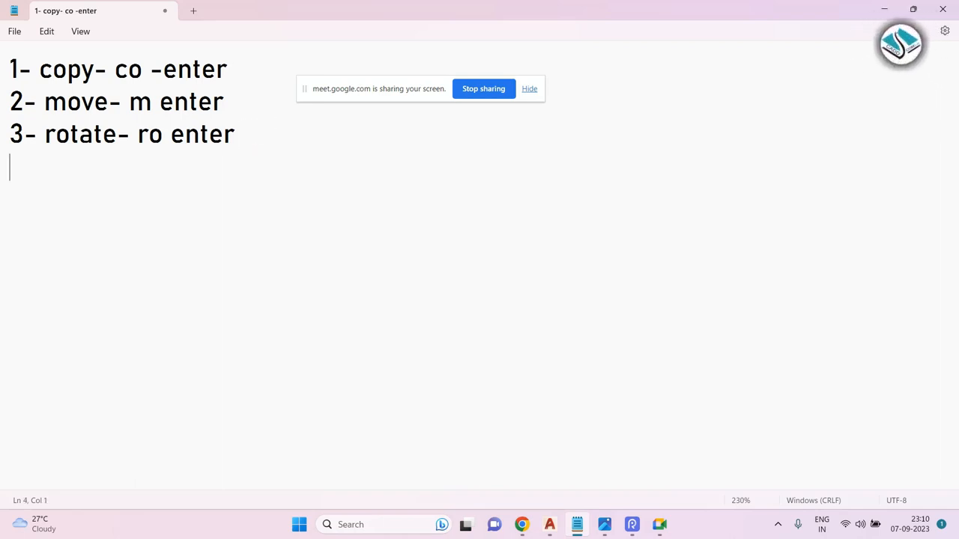
text(4- mirrpor)
key(BackSpace)
key(BackSpace)
key(BackSpace)
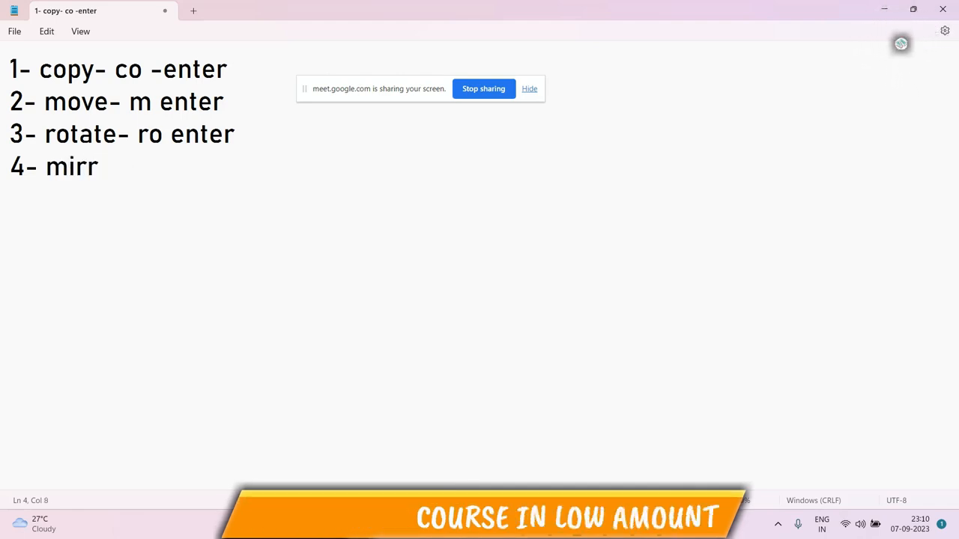
text(or- mi-enter)
key(Return)
Add the line 5- point -po-enter to the command list.
text(5- )
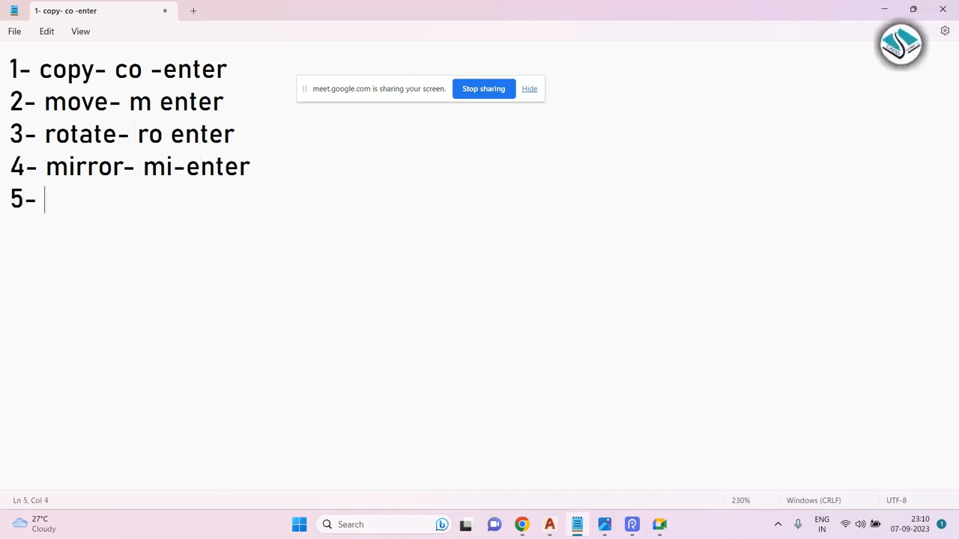
text(pon)
key(BackSpace)
text(int -po-enter)
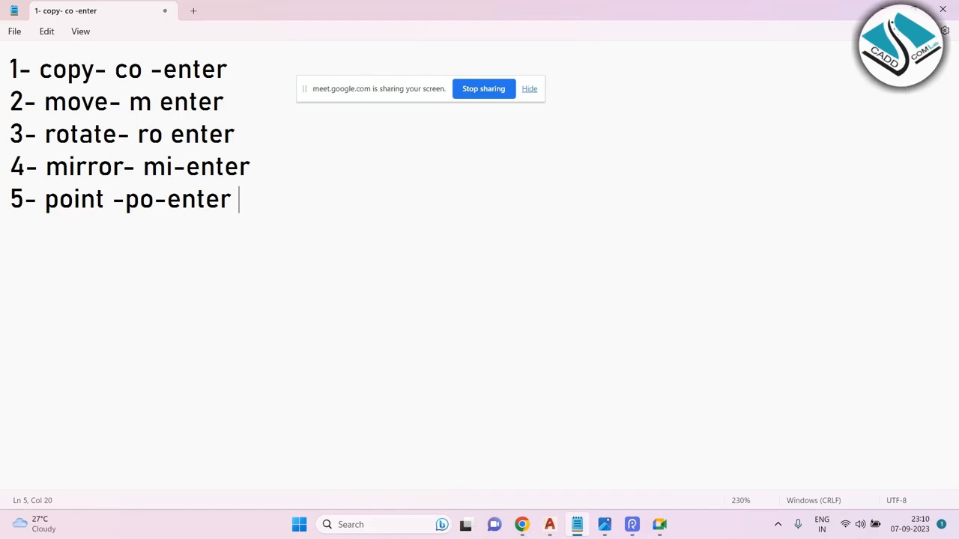
key(Return)
Add the line 6- point style- ddptype- to the command list.
text(6)
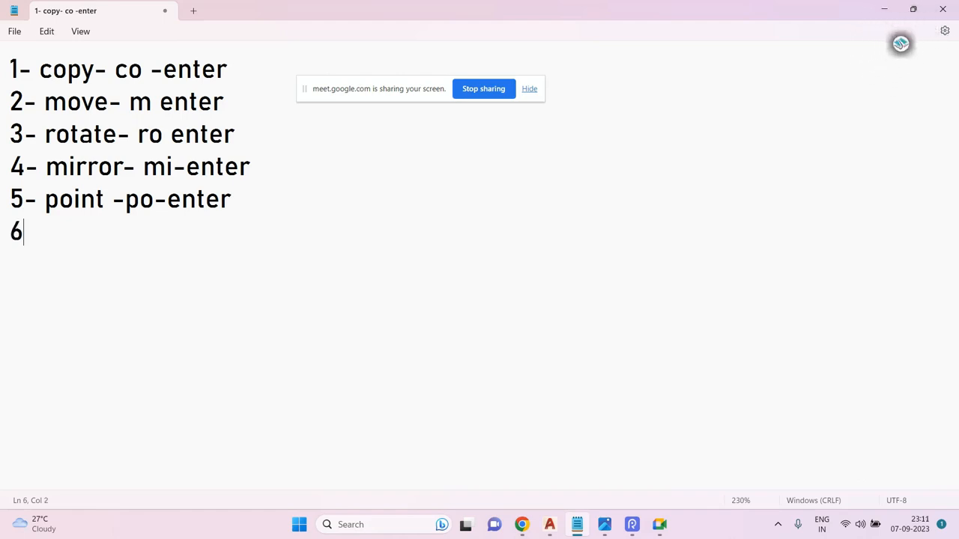
text(- point st)
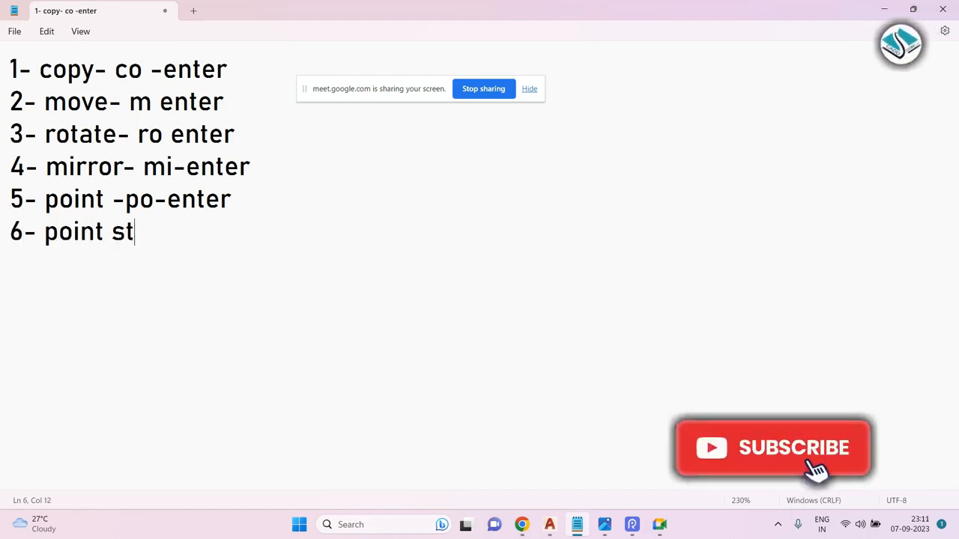
text(yle- ddpty)
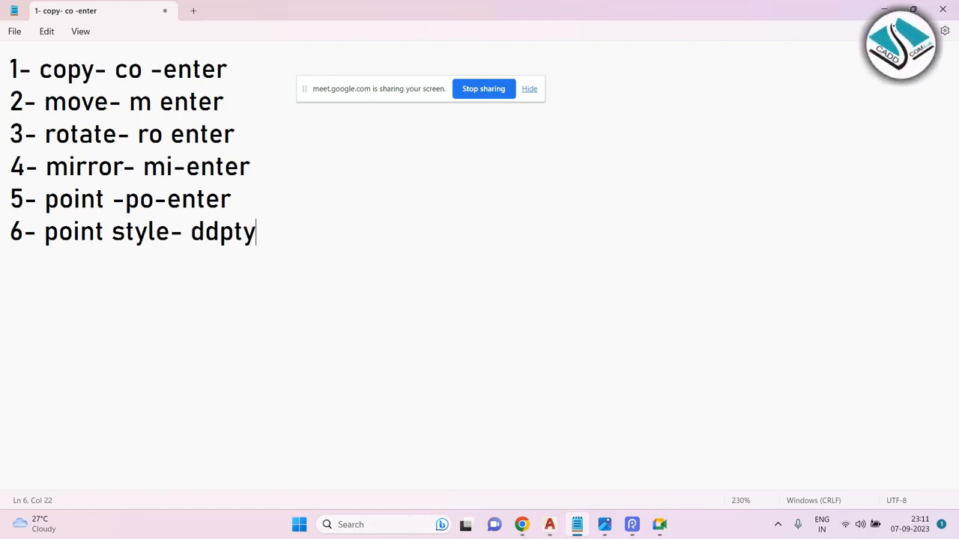
text(pe-)
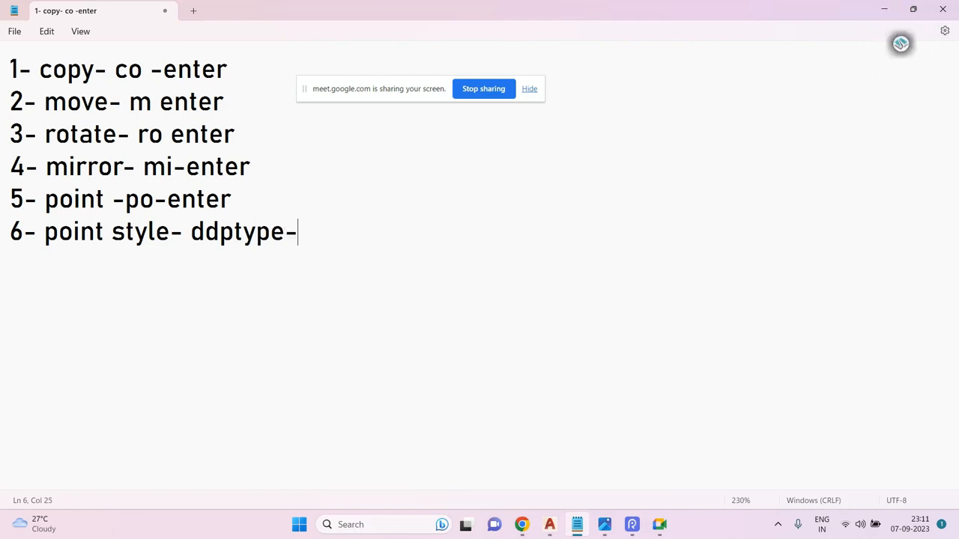
key(Return)
Add the line 7- divide-div-enter to the command list.
text(7-)
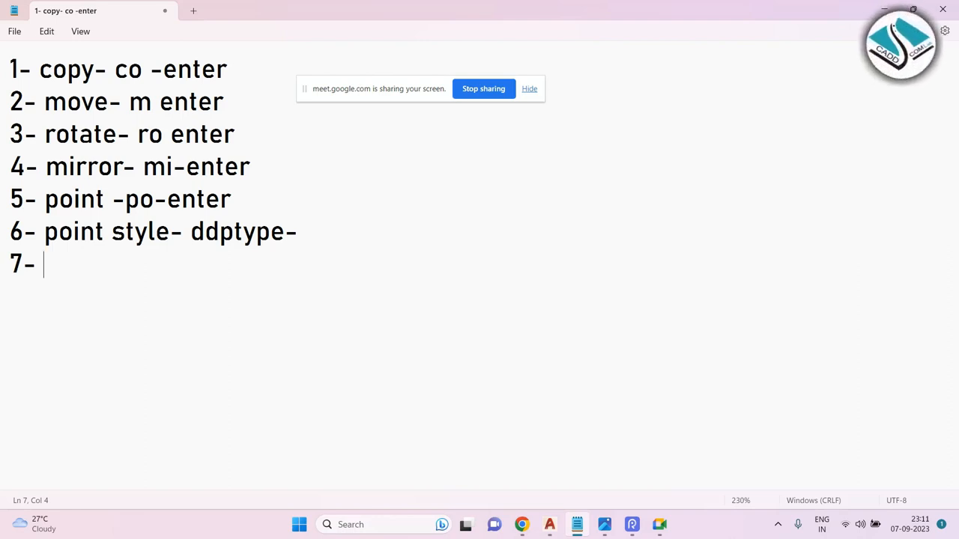
text(divide)
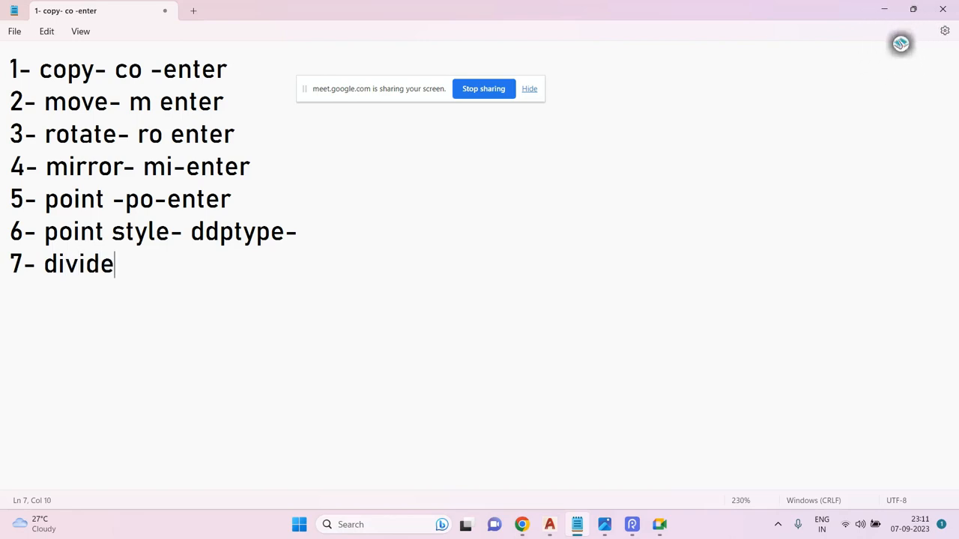
text(-div-enter)
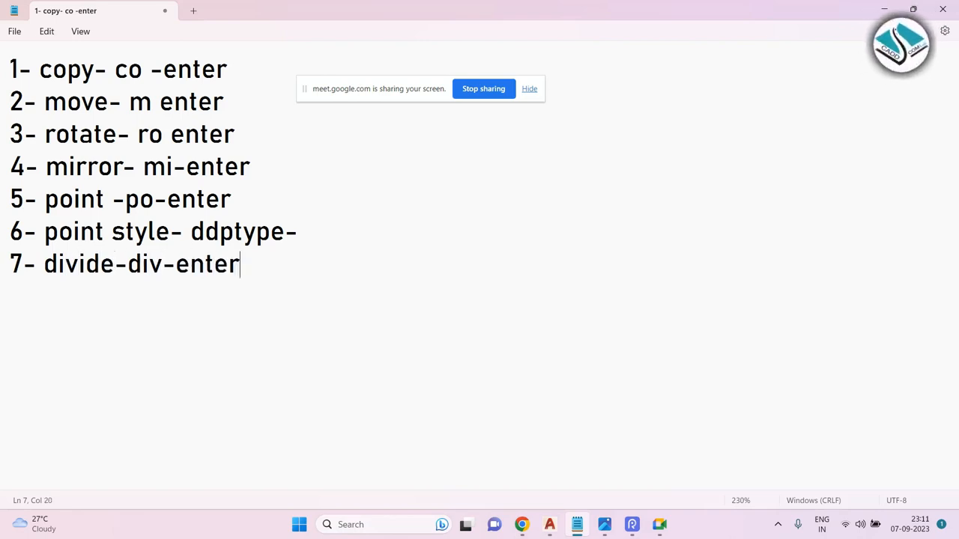
key(Return)
Add the line 8-break - br-enter to the command list.
text(8-)
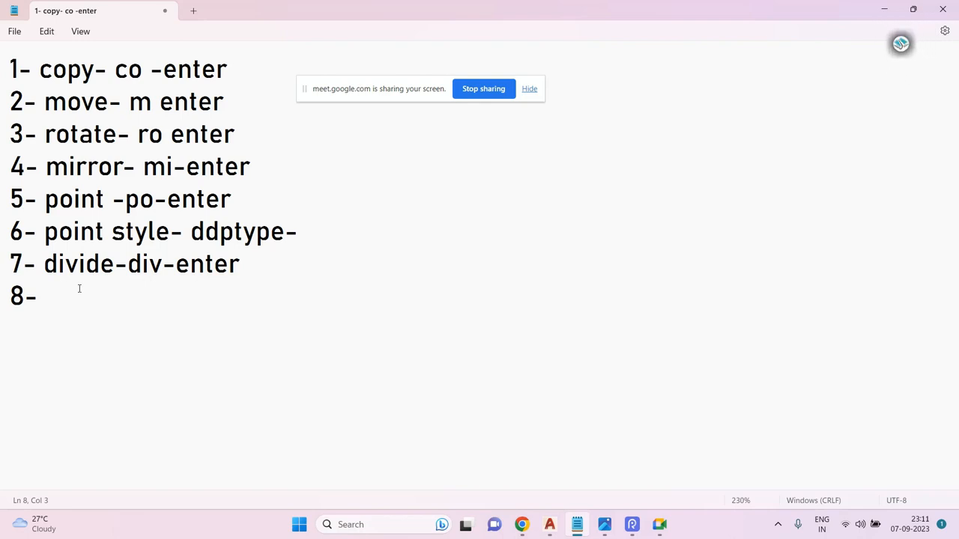
text(break - br-enter)
key(Return)
Add the line 9- lengthen- len-enter to the command list.
text(9-)
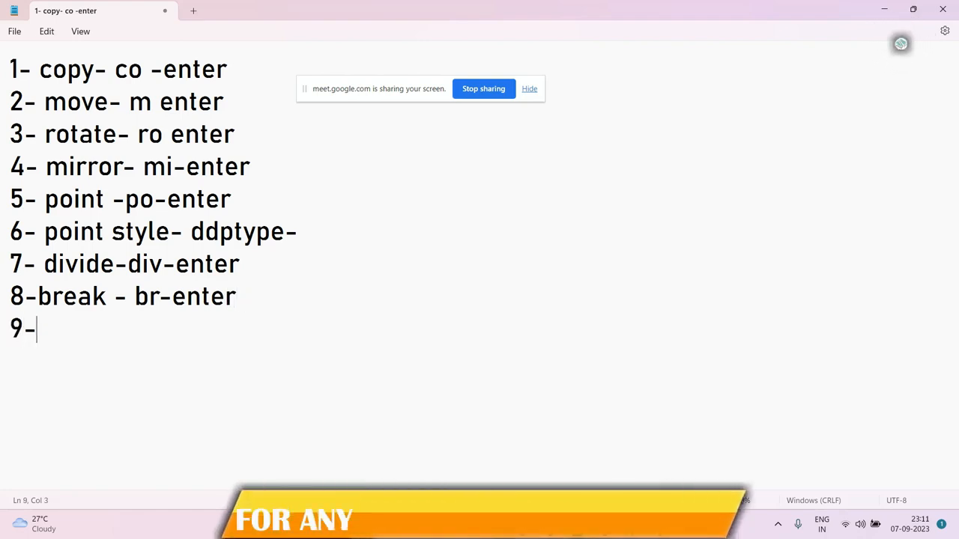
text( lengthen- len)
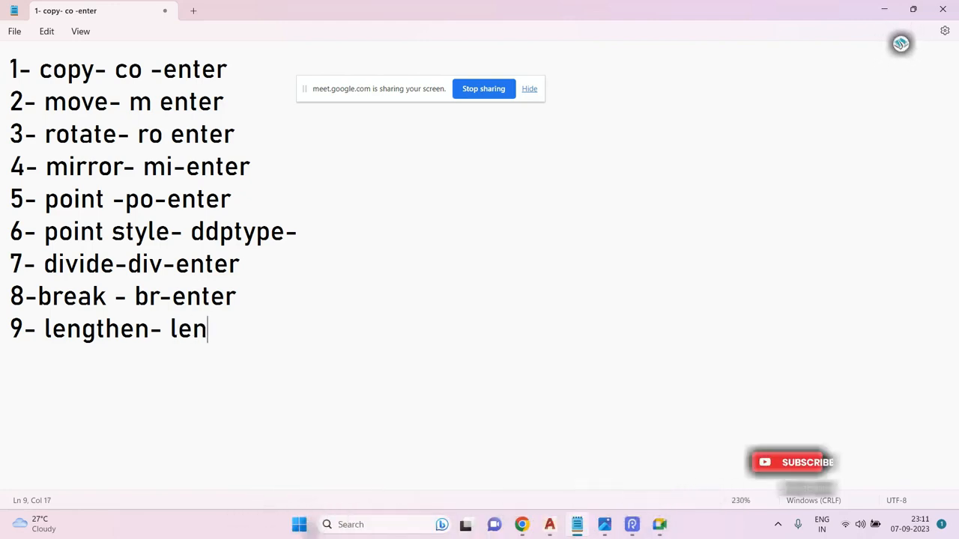
text(-enter 3)
key(BackSpace)
key(Return)
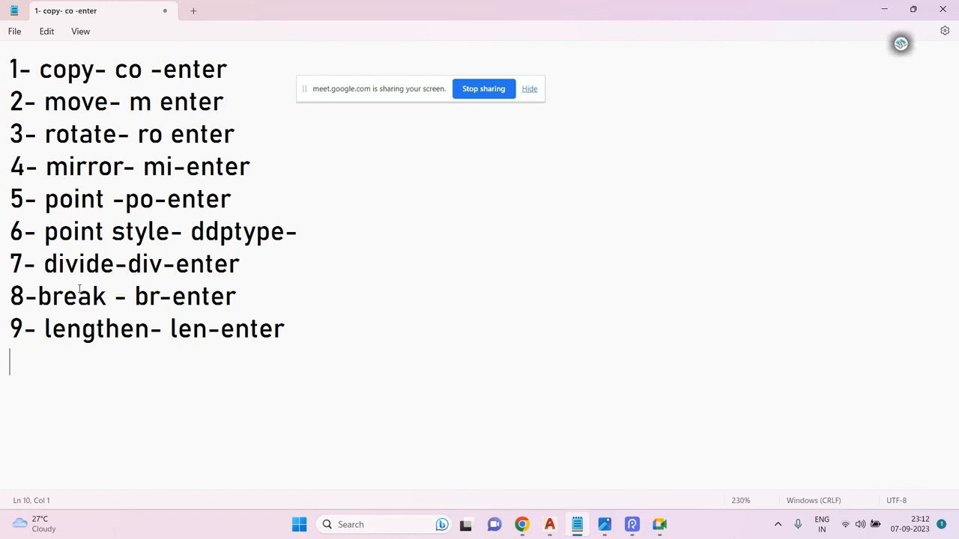
Add the line 10-scale- sc-enter to the command list.
text(10-)
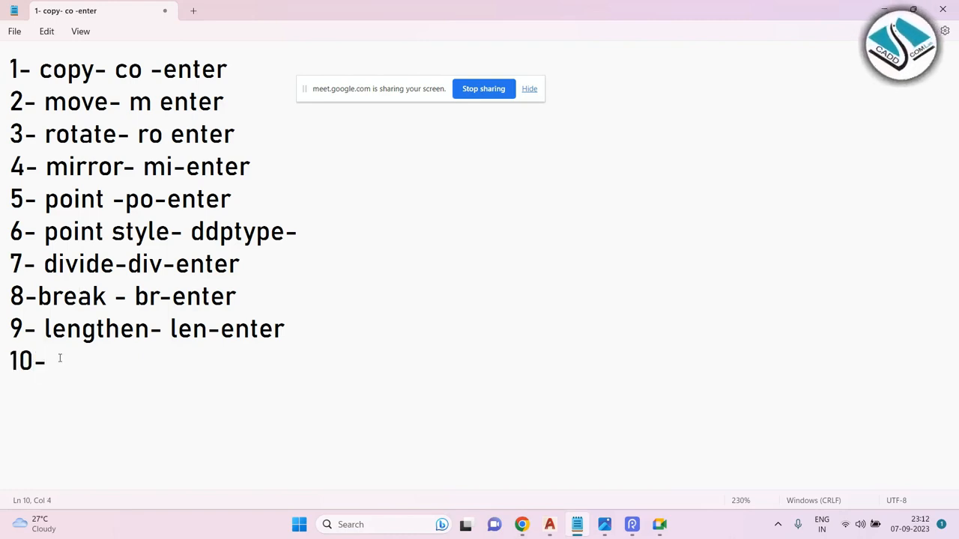
text(scale- s)
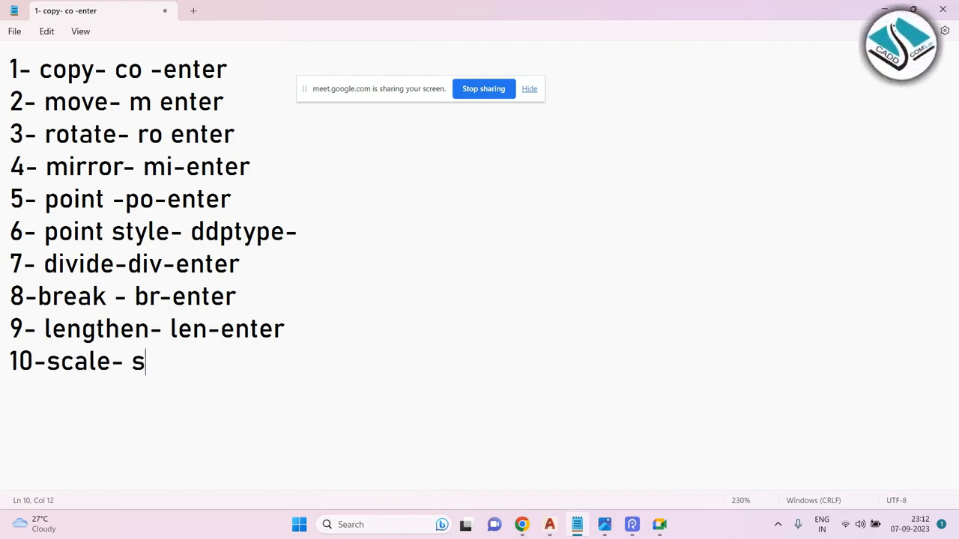
text(c-enter)
key(Return)
Add the line 11-stretch-s-enter to the command list.
text(11-)
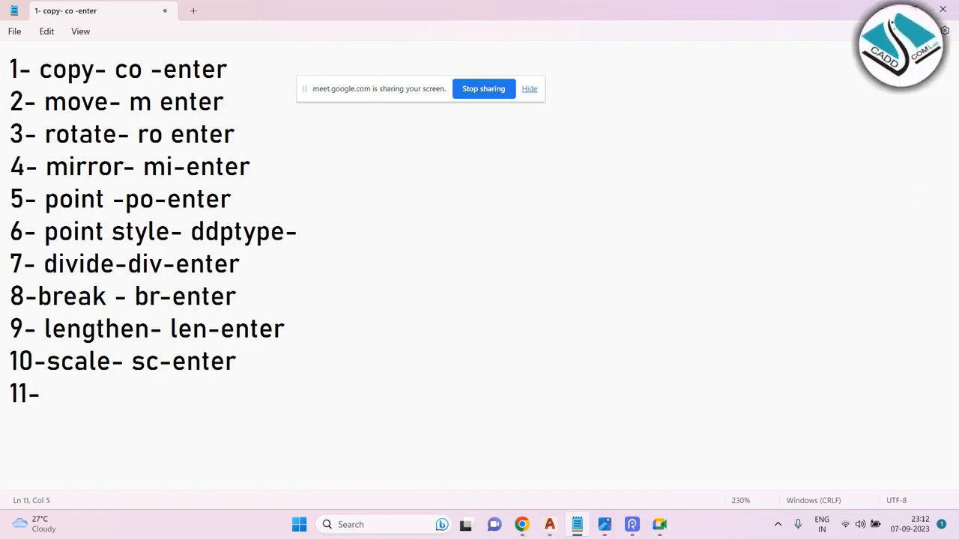
key(BackSpace)
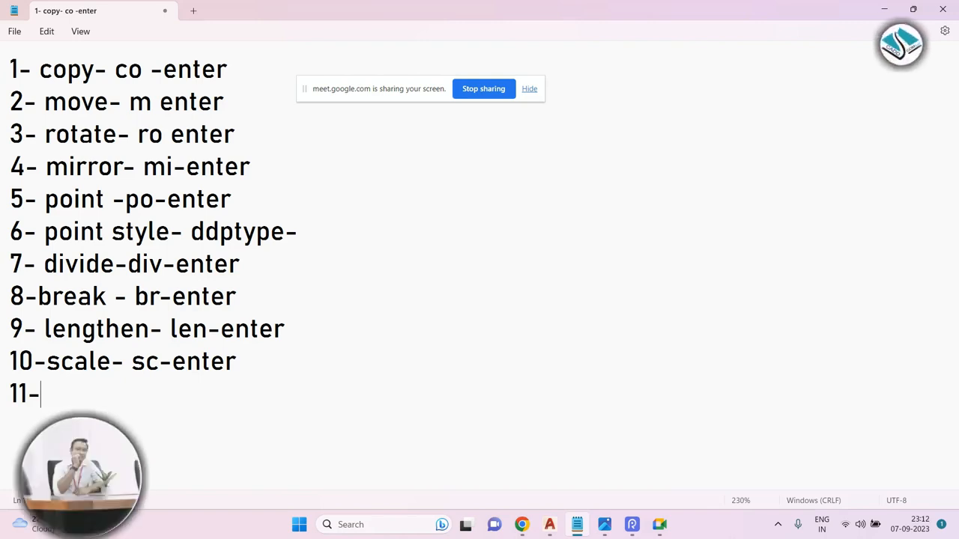
text(stretch-s)
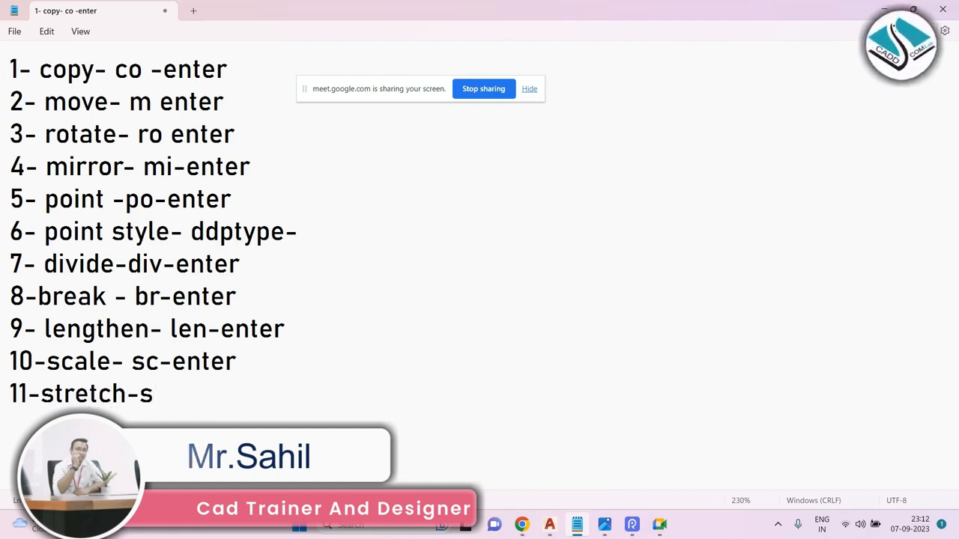
text(-enter)
key(Return)
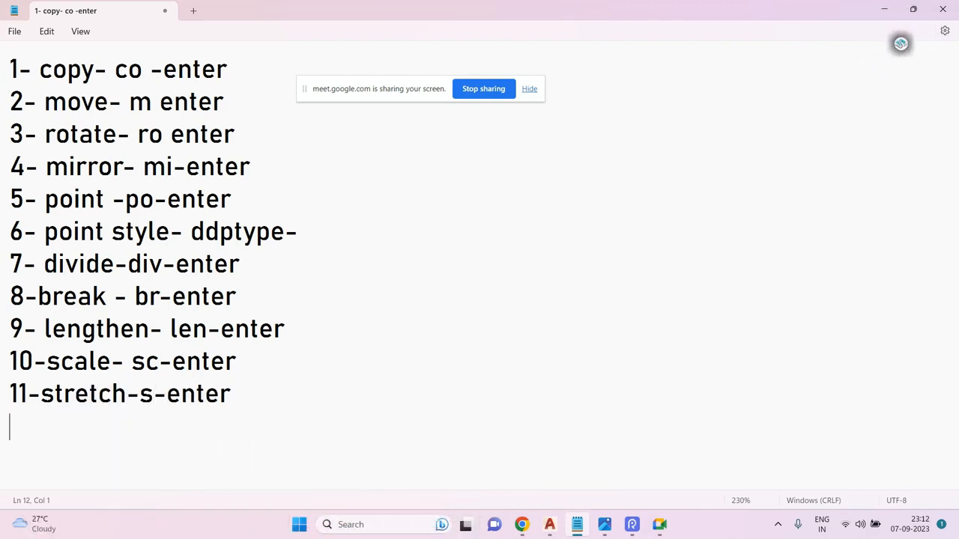
Add the line 12- chamfer-cha-enter to the command list.
text(12- )
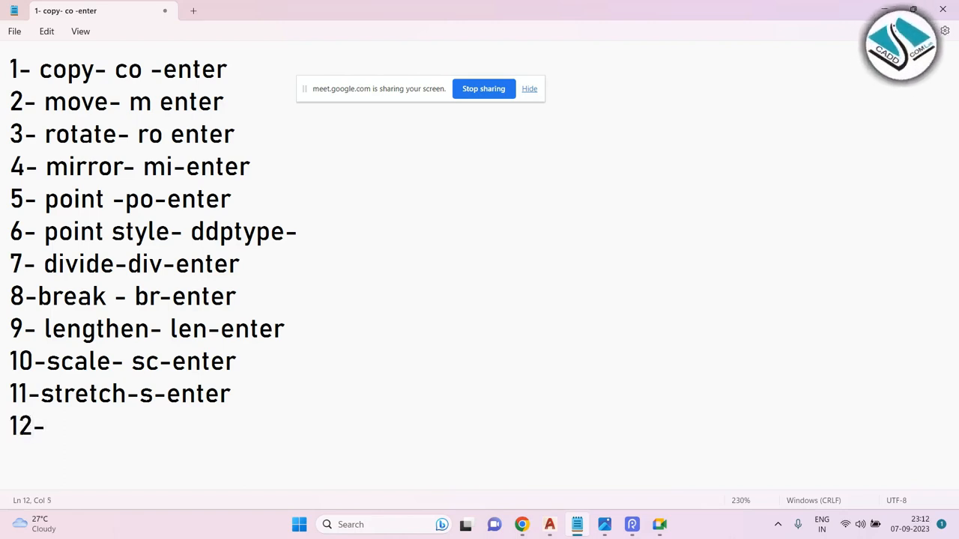
text(cham)
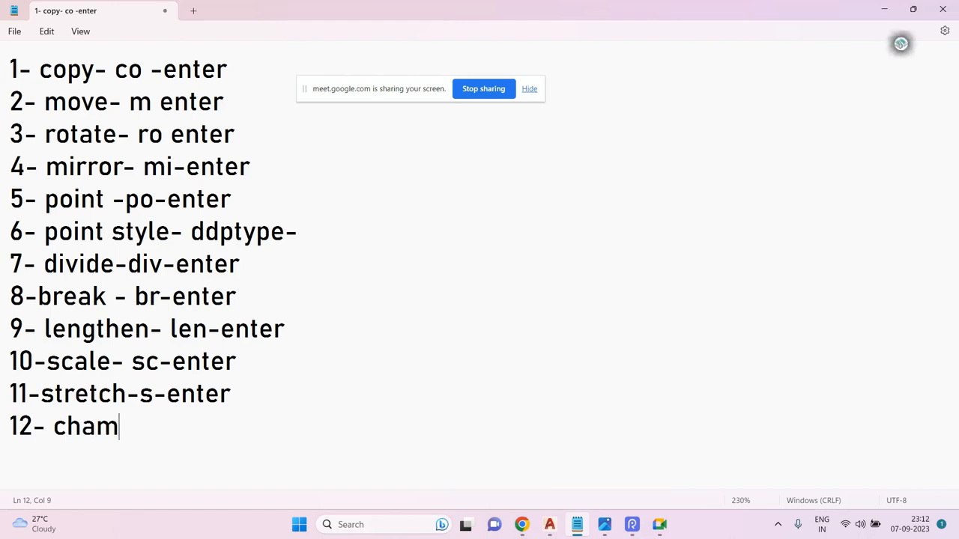
text(fer-cha-enter)
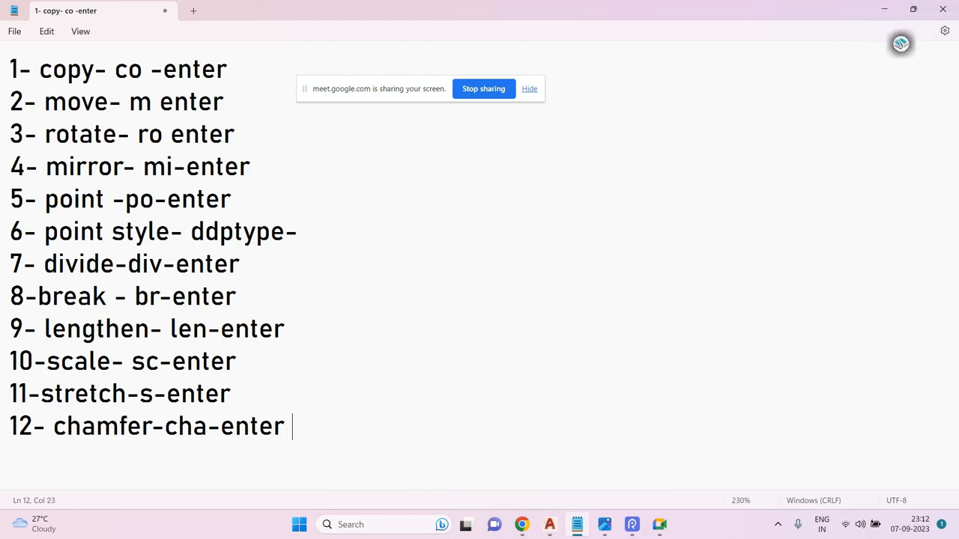
key(Return)
text(13-)
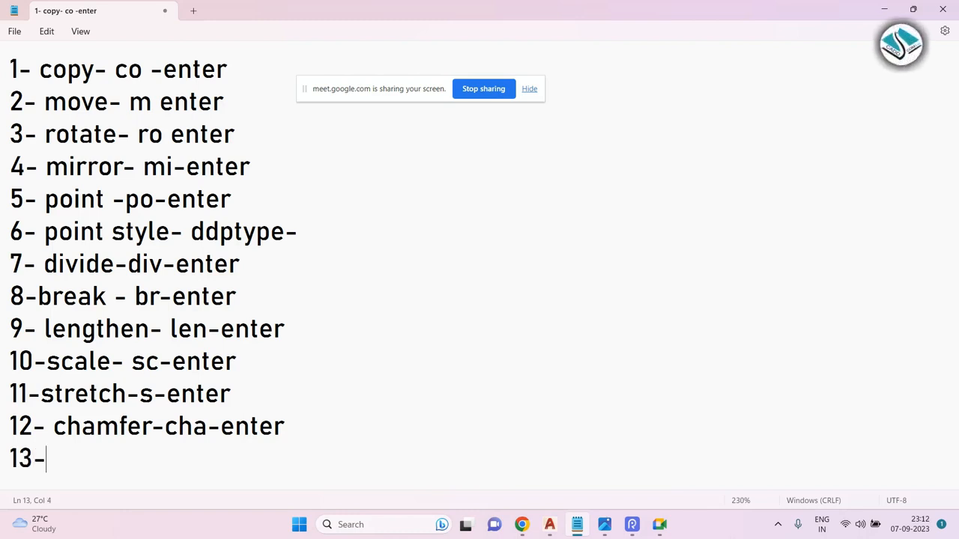
key(BackSpace)
key(BackSpace)
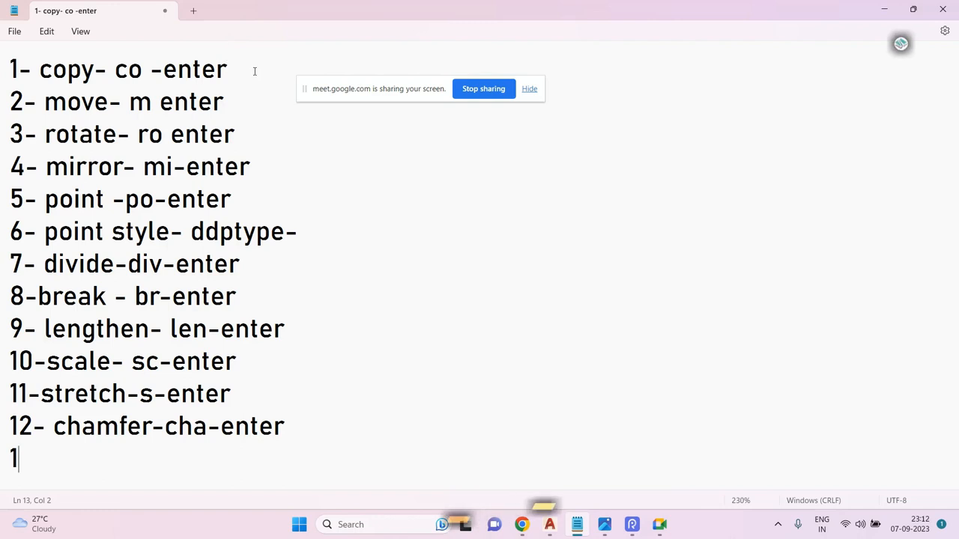
drag(248, 67, 2, 71)
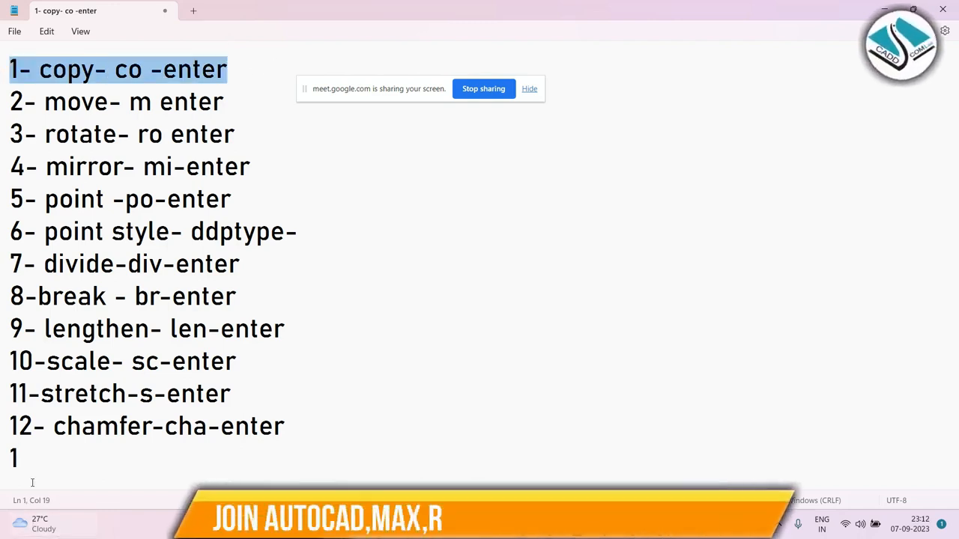
double_click(2, 462)
key(BackSpace)
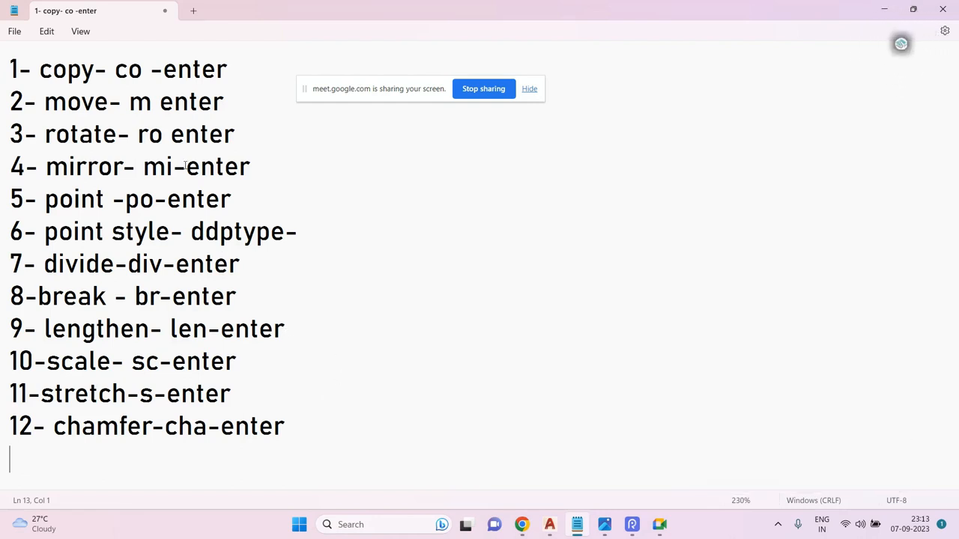
Highlight the first list entry, 1- copy- co -enter.
drag(256, 64, 2, 71)
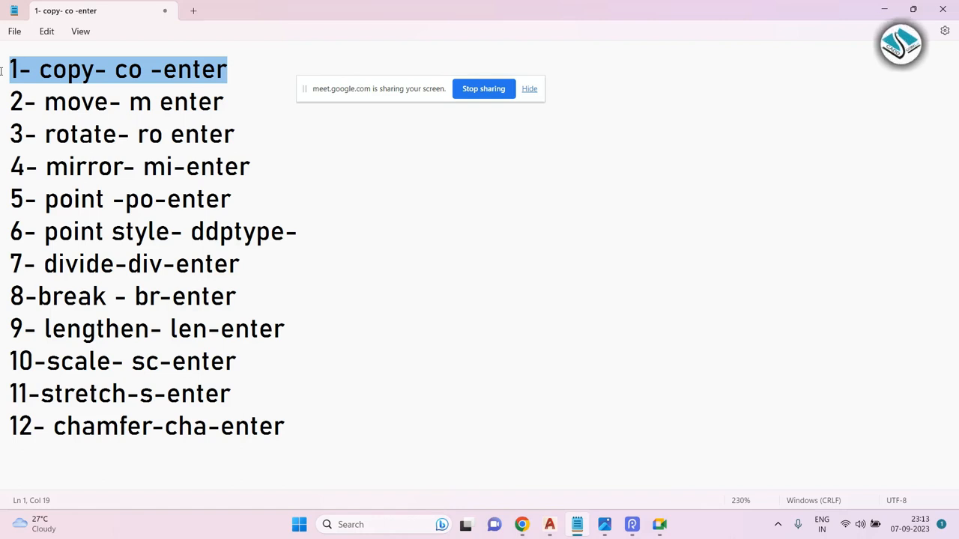
drag(271, 68, 2, 67)
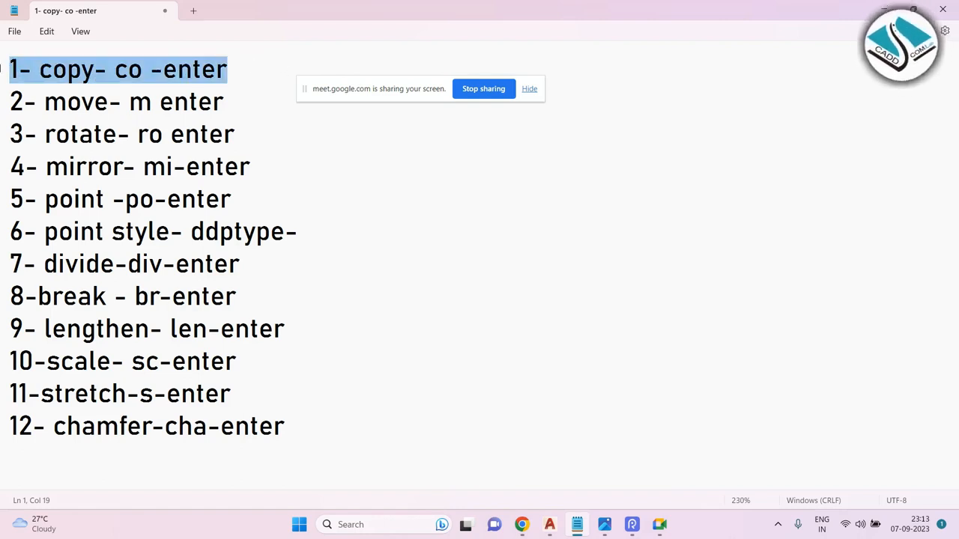
Delete the copy, move, rotate and mirror entries from the command list.
key(BackSpace)
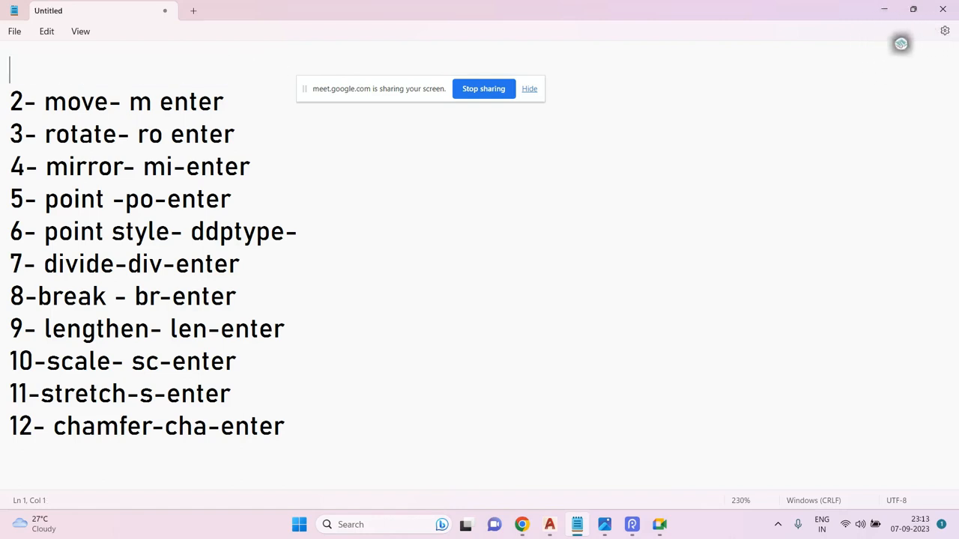
drag(263, 98, 2, 95)
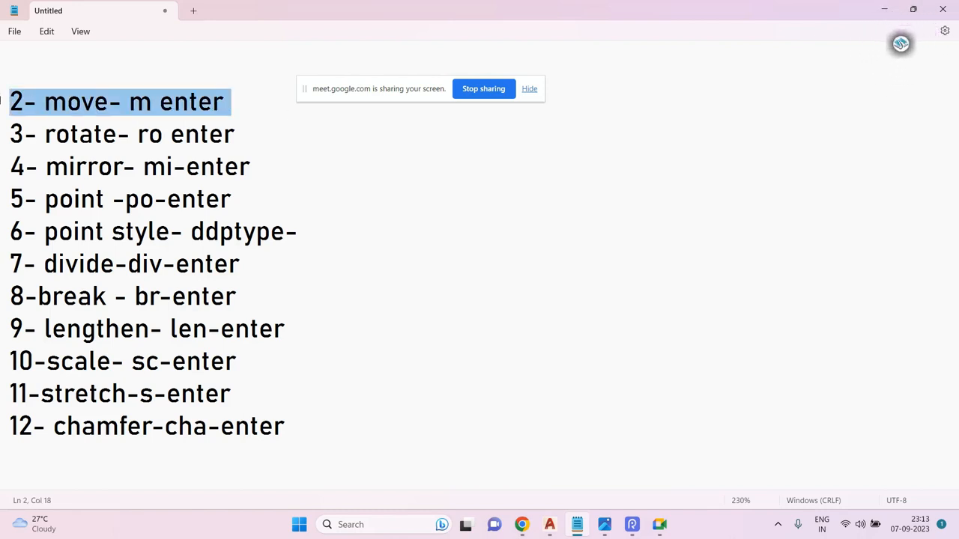
key(Return)
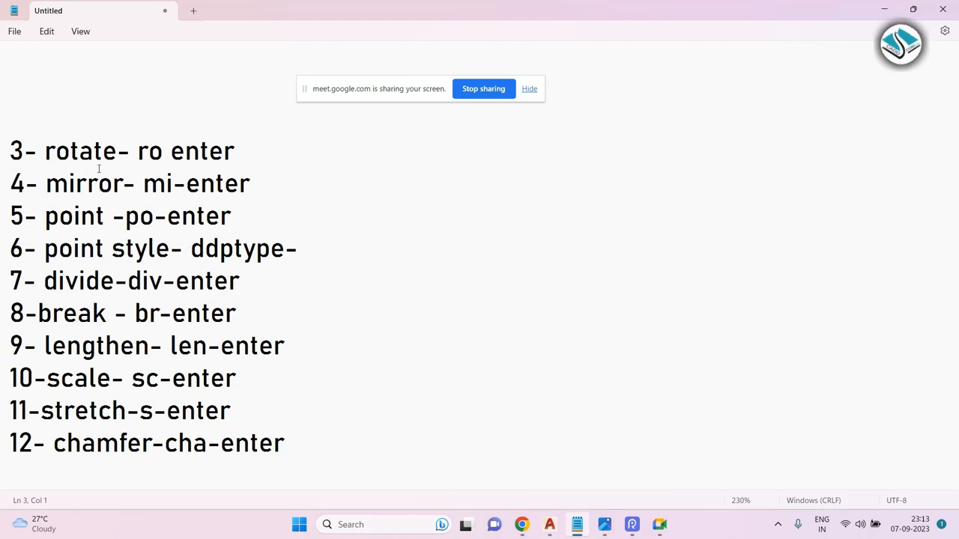
drag(268, 150, 2, 136)
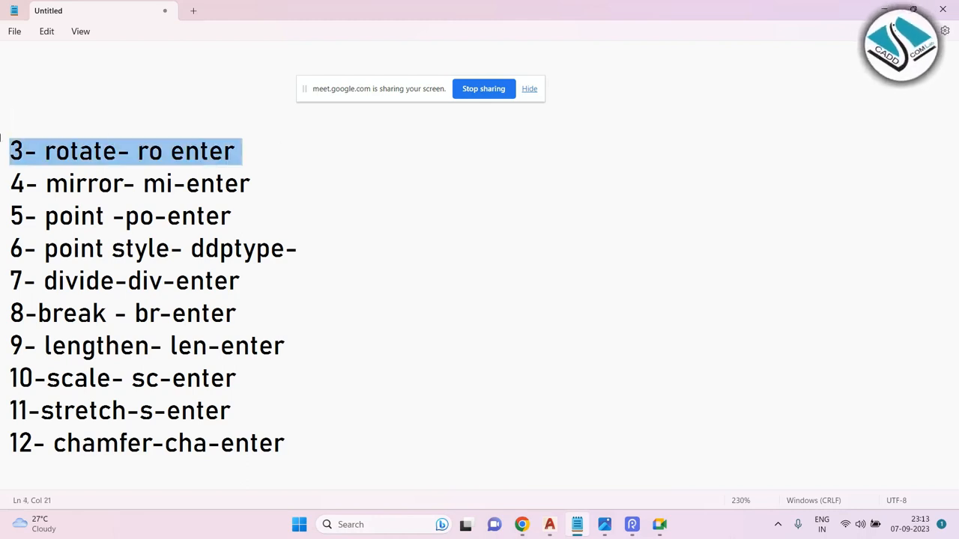
key(Return)
scroll(251, 167, down, 1)
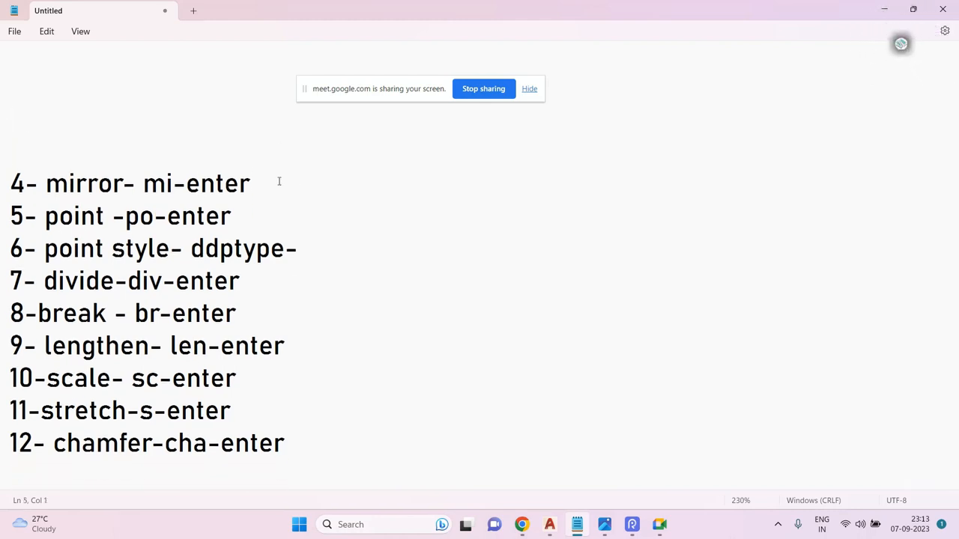
drag(278, 180, 0, 180)
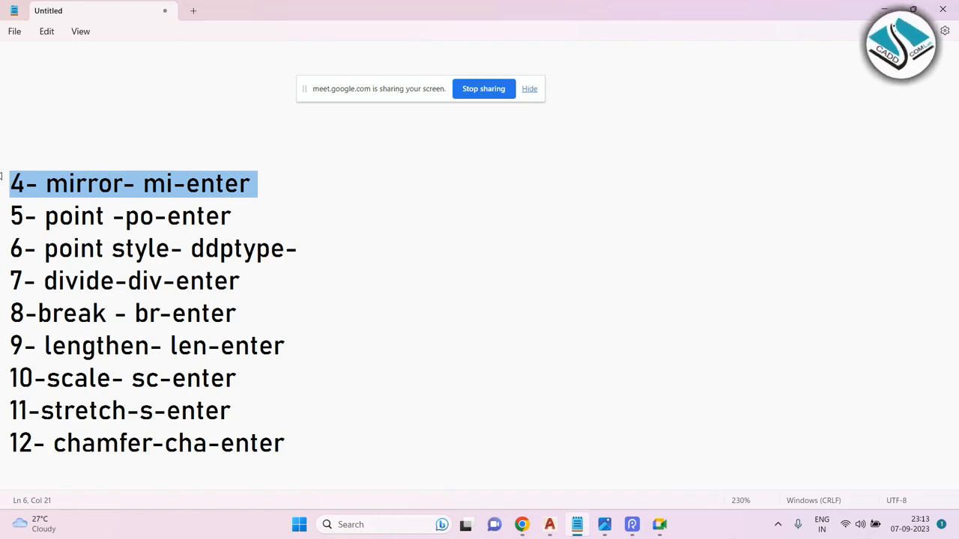
key(Return)
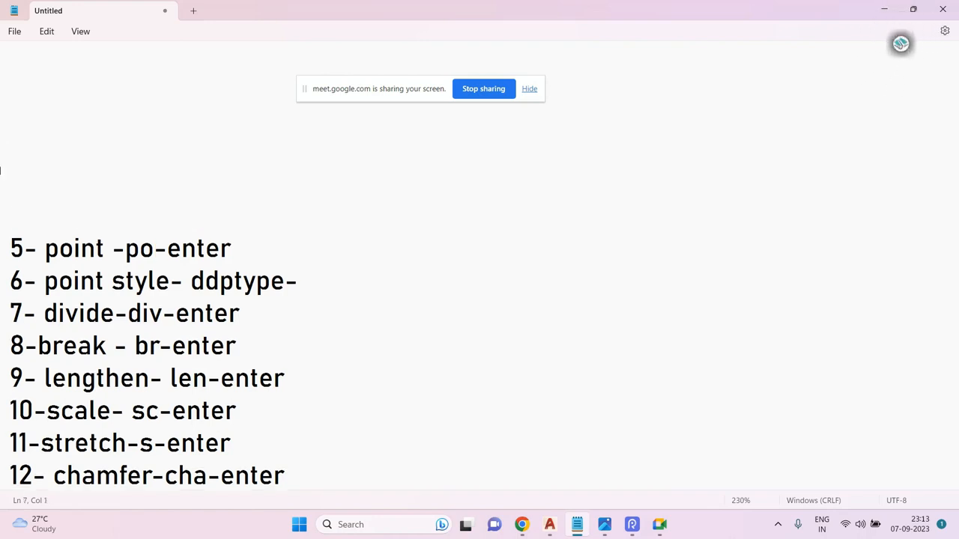
Highlight the 5- point -po-enter entry in the list.
scroll(112, 127, down, 1)
drag(262, 213, 0, 197)
ctrl+scroll(67, 268, up, 2)
scroll(105, 264, down, 1)
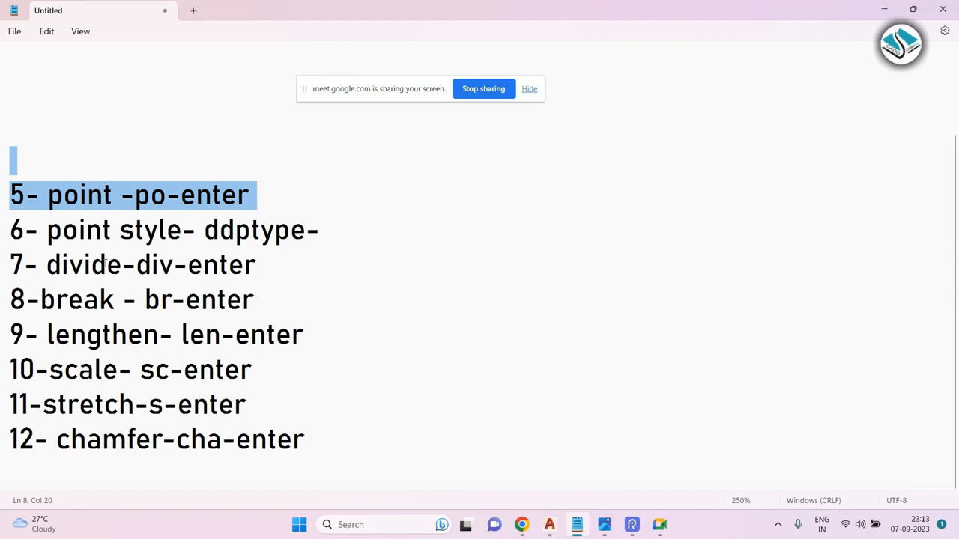
ctrl+scroll(105, 264, up, 3)
Switch to AutoCAD and erase the existing objects from the drawing.
key(alt+Tab)
scroll(421, 203, down, 2)
click(394, 173)
click(30, 397)
text(e)
key(space)
key(Escape)
key(Escape)
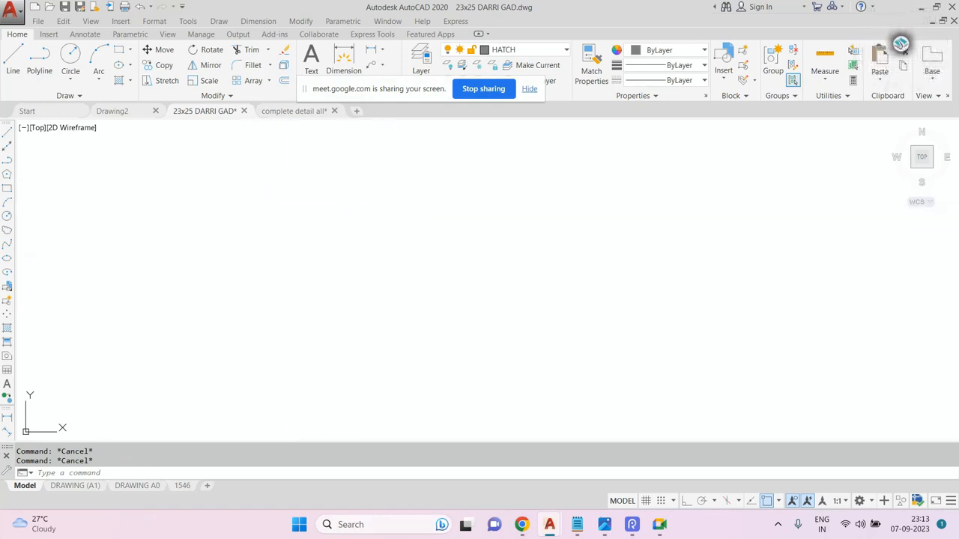
text(rec)
key(Return)
key(Escape)
Draw a circle in the empty drawing area.
key(Escape)
text(c)
key(Return)
click(346, 252)
click(426, 239)
middle_drag(426, 240, 389, 245)
key(Escape)
key(Escape)
Draw a rectangle to the right of the circle.
text(r)
click(558, 182)
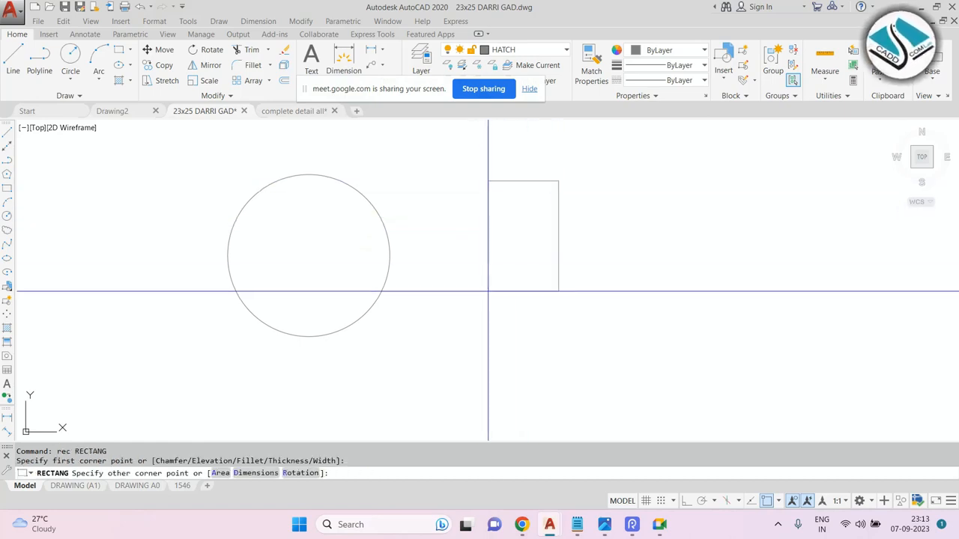
click(456, 326)
key(Escape)
Place points at the circle's top quadrant and at its centre with the Point command.
middle_drag(428, 285, 485, 297)
scroll(366, 214, up, 2)
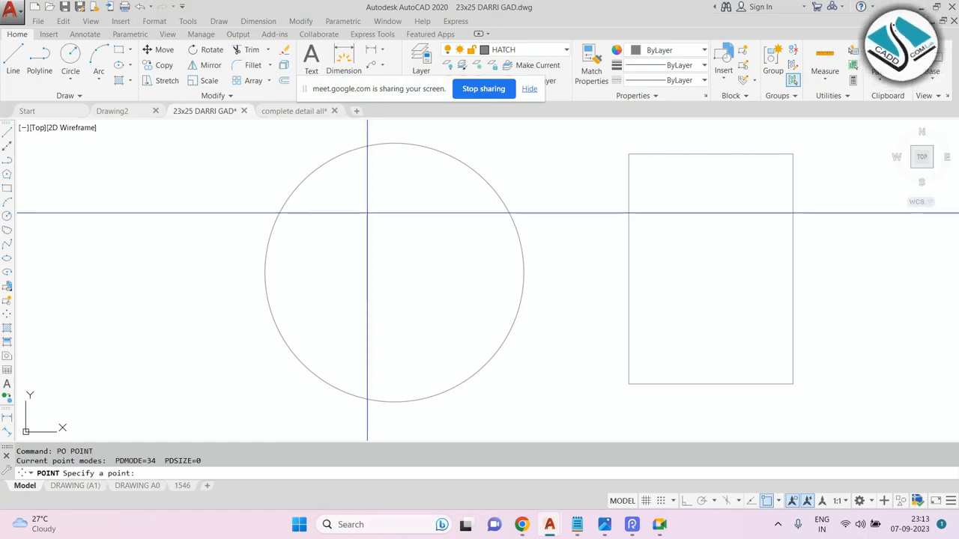
click(394, 143)
key(Escape)
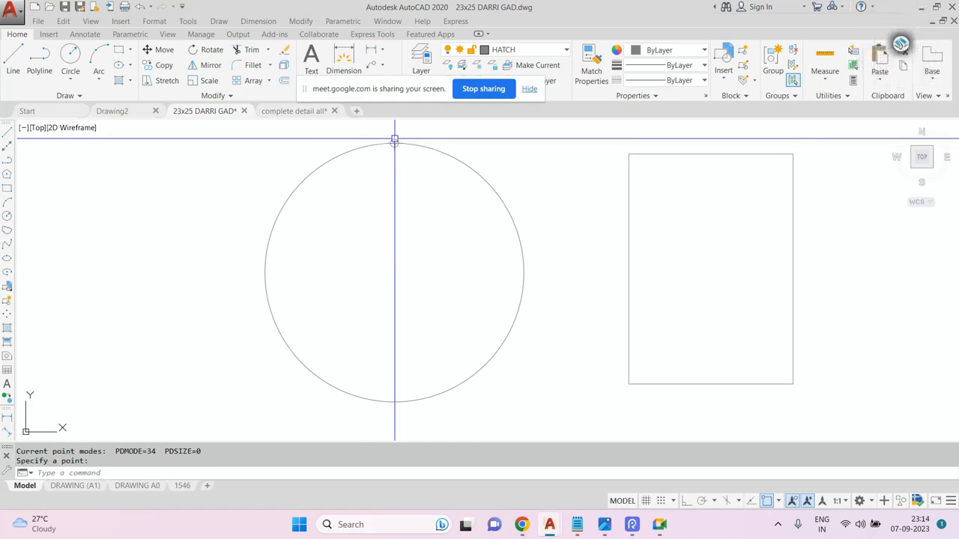
key(space)
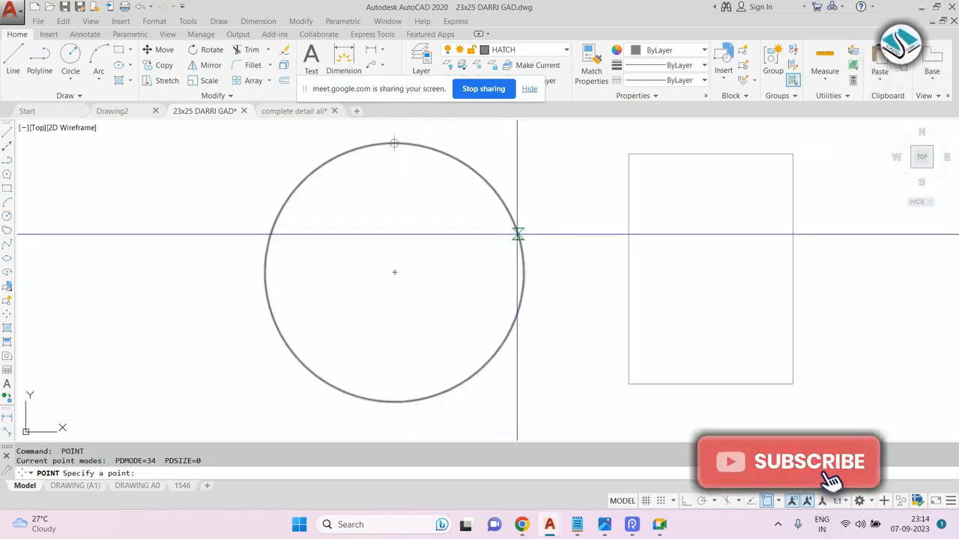
click(394, 272)
key(Escape)
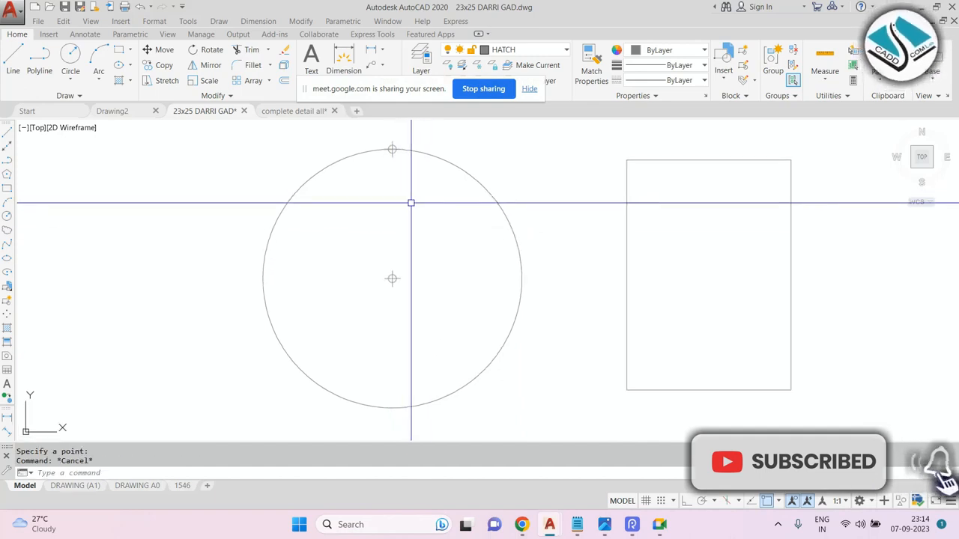
click(359, 122)
click(423, 173)
middle_drag(423, 173, 421, 179)
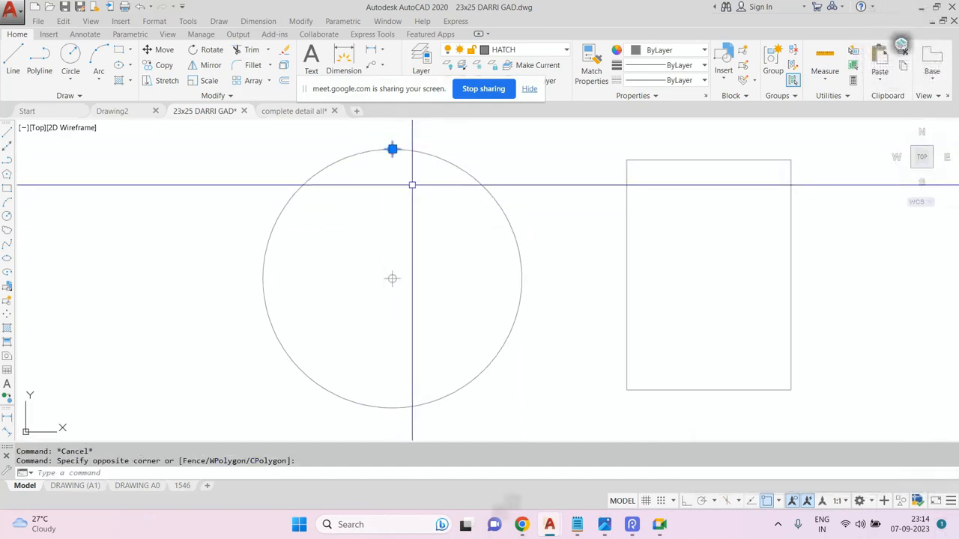
key(Escape)
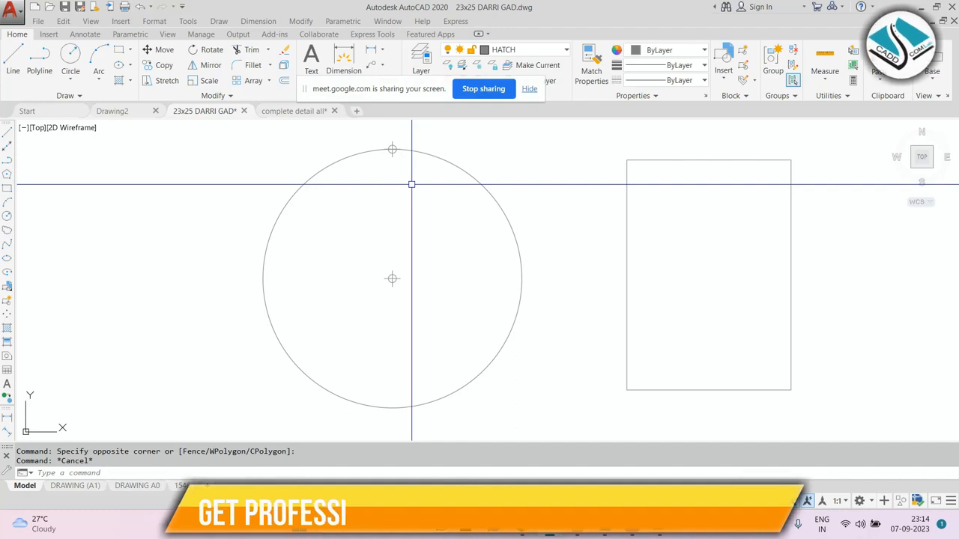
key(Escape)
Place points at the circle's left, right and bottom quadrants with the Point command.
text(po)
key(space)
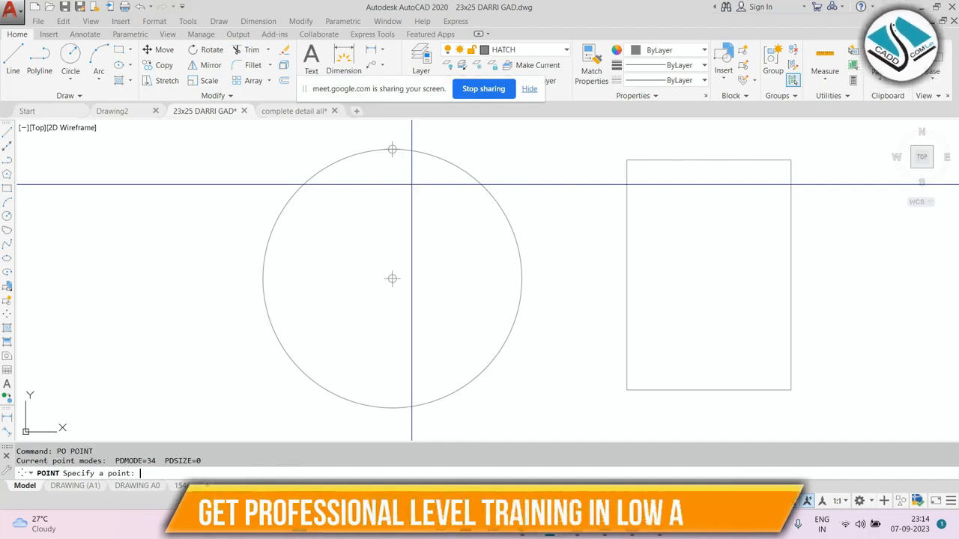
click(263, 278)
click(522, 278)
key(space)
click(392, 408)
scroll(389, 229, down, 2)
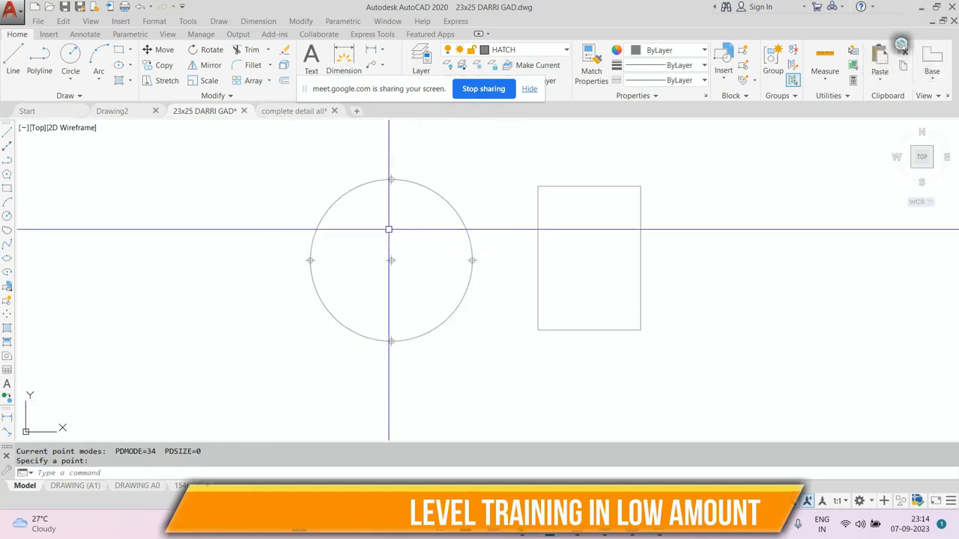
Erase the rectangle beside the circle.
middle_click(388, 230)
middle_click(388, 229)
key(Escape)
middle_drag(226, 185, 409, 156)
scroll(411, 263, up, 8)
scroll(325, 262, up, 5)
mouse_move(448, 208)
middle_down()
mouse_move(428, 215)
mouse_move(427, 198)
middle_up()
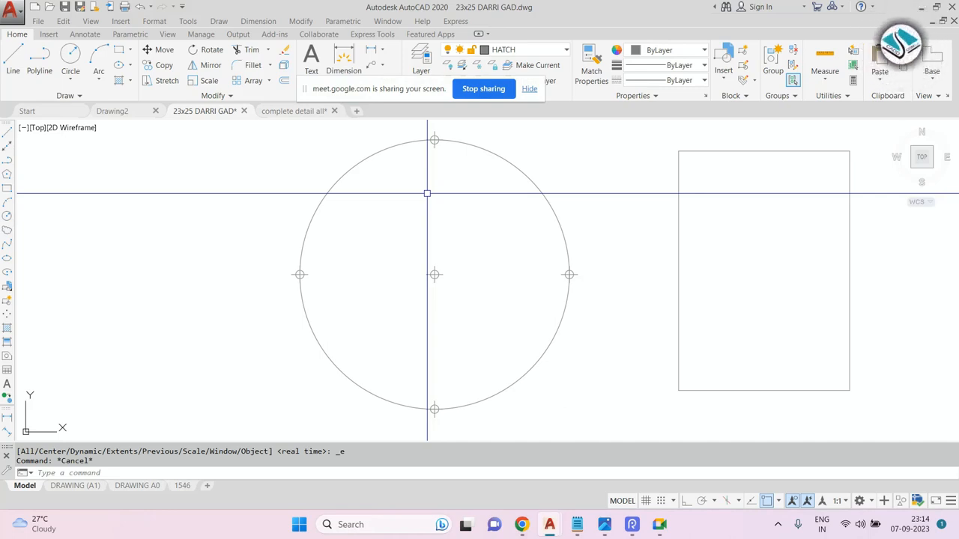
scroll(425, 185, down, 5)
middle_drag(634, 203, 576, 214)
click(587, 152)
click(477, 291)
text(e)
key(space)
Draw a new rectangle to the right of the circle.
middle_drag(529, 239, 471, 242)
text(rec)
key(space)
click(470, 189)
click(605, 336)
key(Escape)
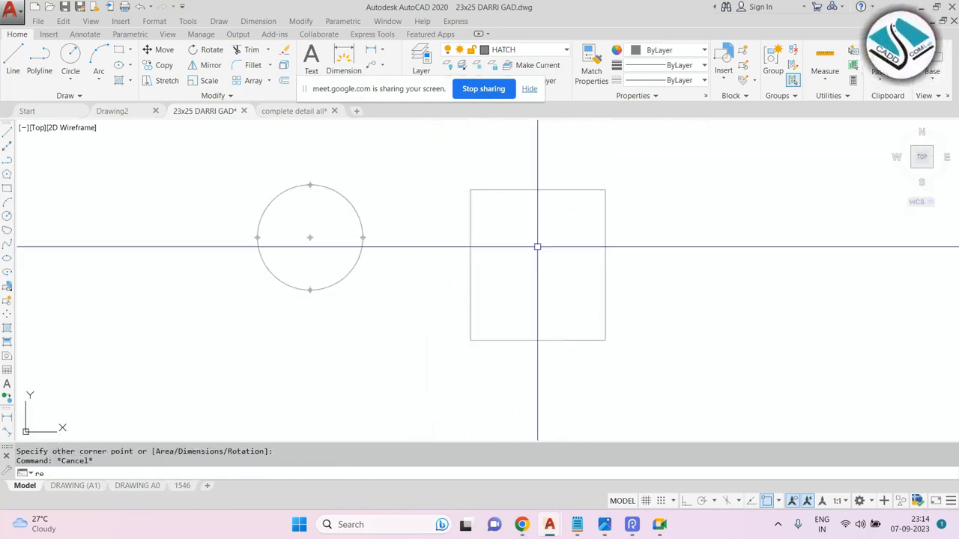
Draw a second, smaller rectangle inside the first one.
scroll(488, 206, up, 2)
text(rec)
key(space)
click(484, 211)
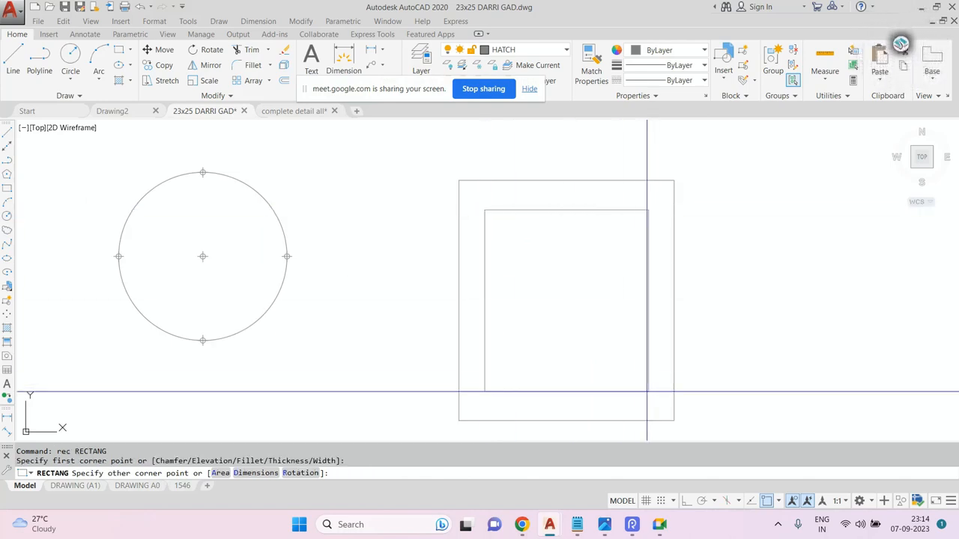
click(643, 391)
Try to explode the rectangles by selecting them with a window.
middle_drag(582, 281, 495, 261)
key(Escape)
text(x)
key(space)
click(610, 232)
click(491, 301)
key(space)
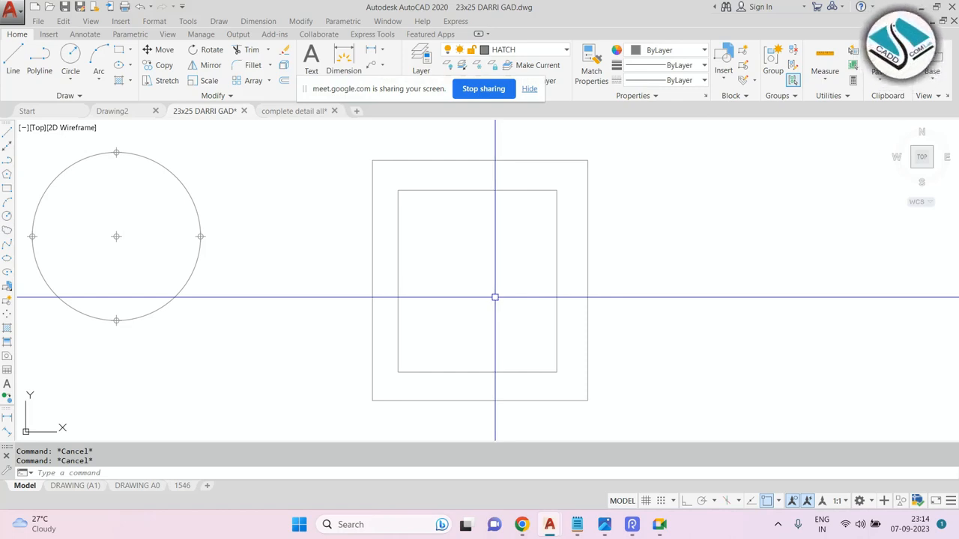
Switch to the complete detail all drawing and browse its sheets.
click(304, 116)
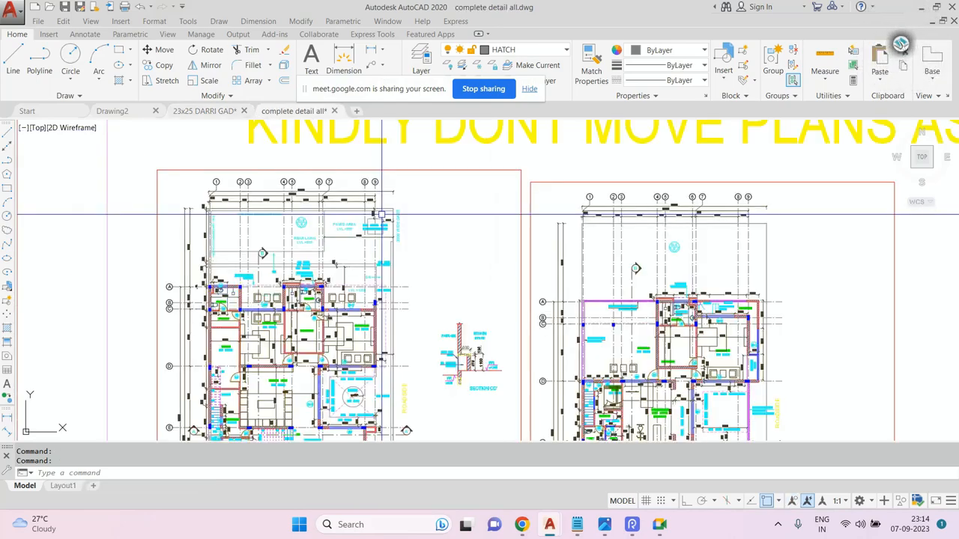
scroll(403, 211, down, 6)
scroll(208, 249, up, 6)
middle_drag(276, 281, 397, 194)
scroll(397, 194, down, 2)
scroll(322, 200, up, 4)
scroll(396, 240, up, 3)
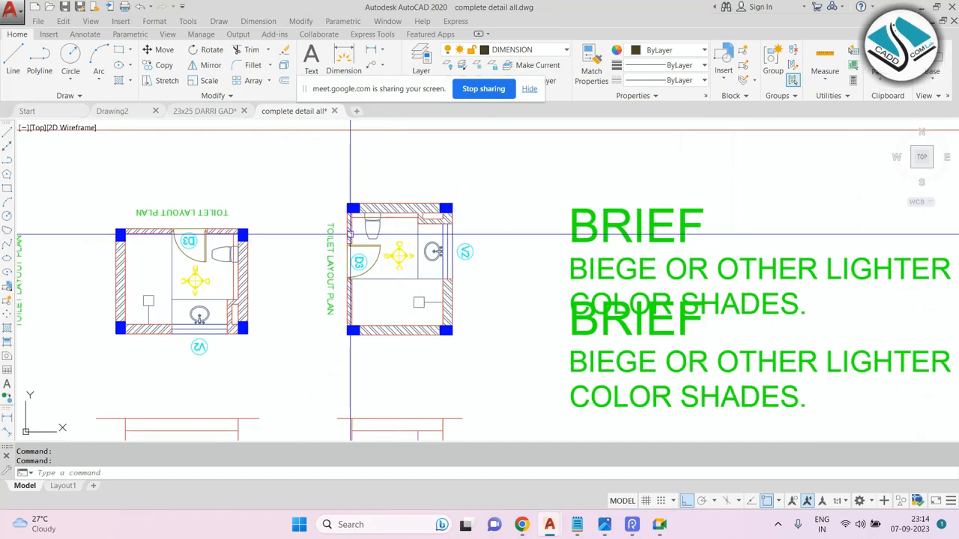
scroll(400, 233, down, 6)
scroll(399, 217, up, 2)
scroll(450, 239, down, 3)
scroll(460, 232, up, 3)
scroll(462, 231, down, 3)
scroll(467, 228, up, 2)
scroll(289, 332, up, 2)
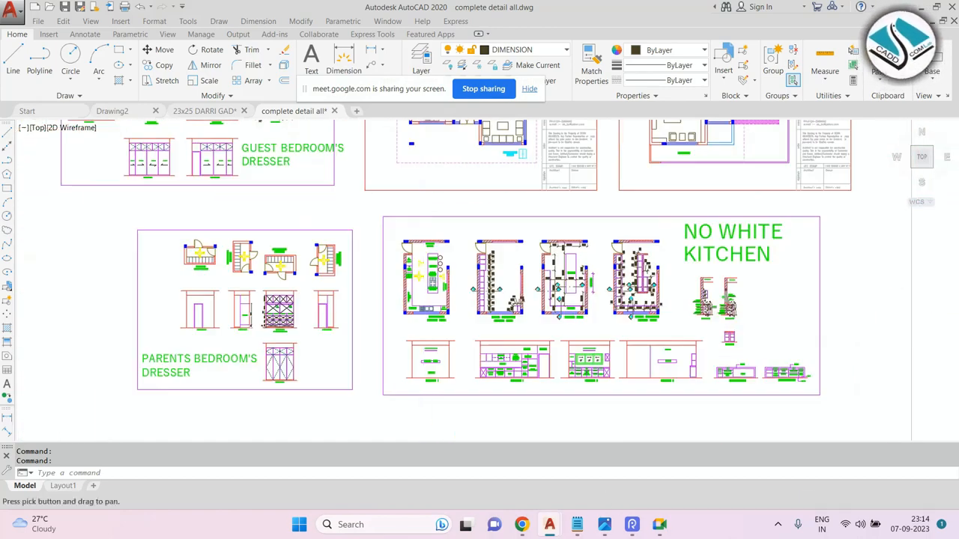
scroll(290, 222, down, 4)
scroll(299, 283, up, 3)
scroll(299, 283, up, 2)
scroll(325, 289, down, 4)
scroll(327, 259, down, 4)
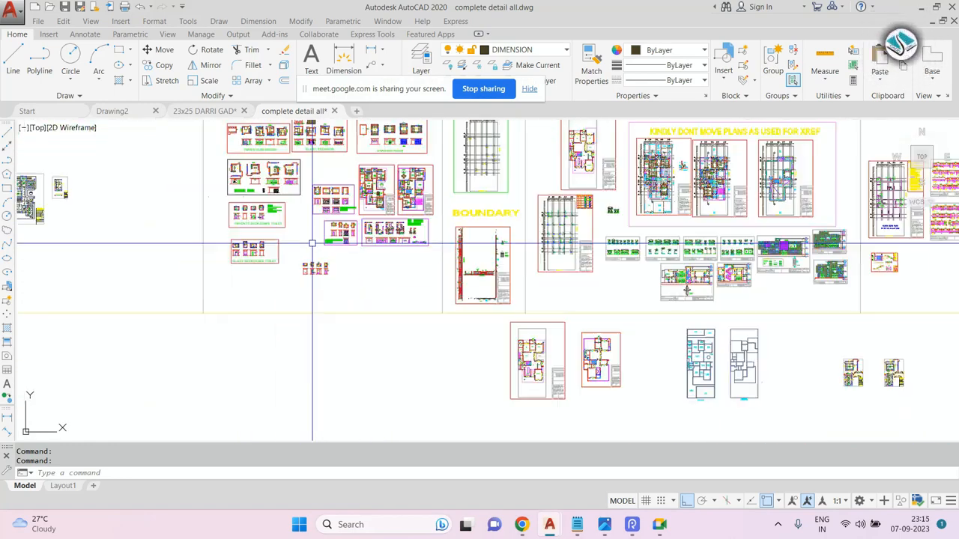
Zoom into and examine the drawing room and living room layout plans.
middle_drag(79, 205, 337, 243)
scroll(267, 230, up, 5)
scroll(318, 201, up, 5)
middle_drag(472, 157, 385, 230)
scroll(396, 215, down, 4)
scroll(627, 223, up, 5)
scroll(594, 224, down, 4)
middle_drag(357, 413, 490, 169)
scroll(491, 176, down, 4)
scroll(351, 195, up, 7)
scroll(266, 268, up, 4)
middle_drag(280, 267, 315, 233)
scroll(316, 233, down, 6)
middle_drag(613, 235, 537, 233)
scroll(491, 241, up, 6)
key(Escape)
middle_drag(423, 204, 422, 210)
middle_drag(295, 148, 316, 181)
scroll(316, 181, up, 4)
click(320, 206)
click(240, 275)
scroll(329, 259, down, 2)
middle_drag(374, 251, 327, 232)
key(Escape)
key(Escape)
click(565, 199)
click(505, 259)
key(Escape)
key(Escape)
click(272, 203)
click(242, 242)
scroll(318, 217, down, 5)
middle_drag(322, 383, 325, 342)
middle_drag(303, 404, 308, 297)
scroll(306, 295, up, 4)
click(356, 214)
click(272, 253)
click(604, 211)
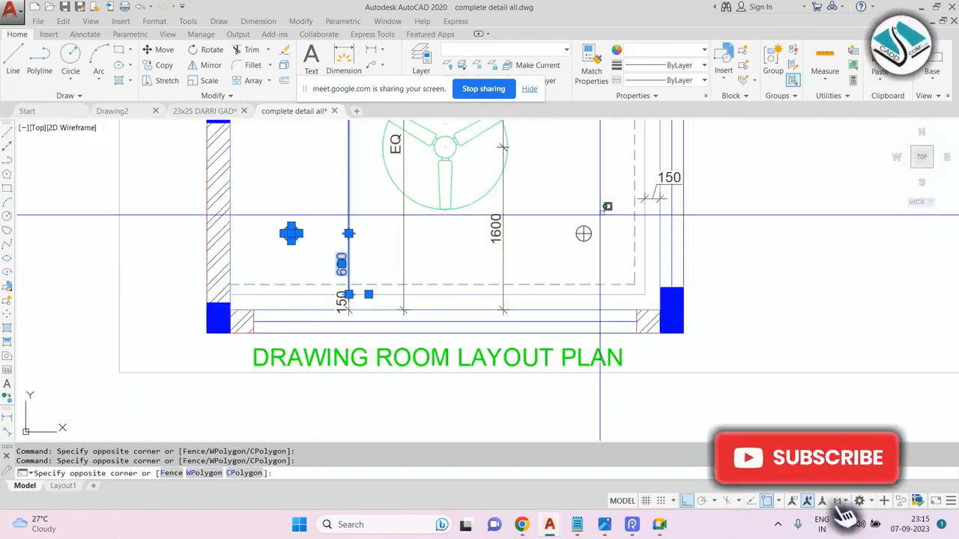
click(558, 253)
scroll(451, 285, down, 6)
middle_drag(477, 210, 428, 301)
scroll(390, 173, up, 2)
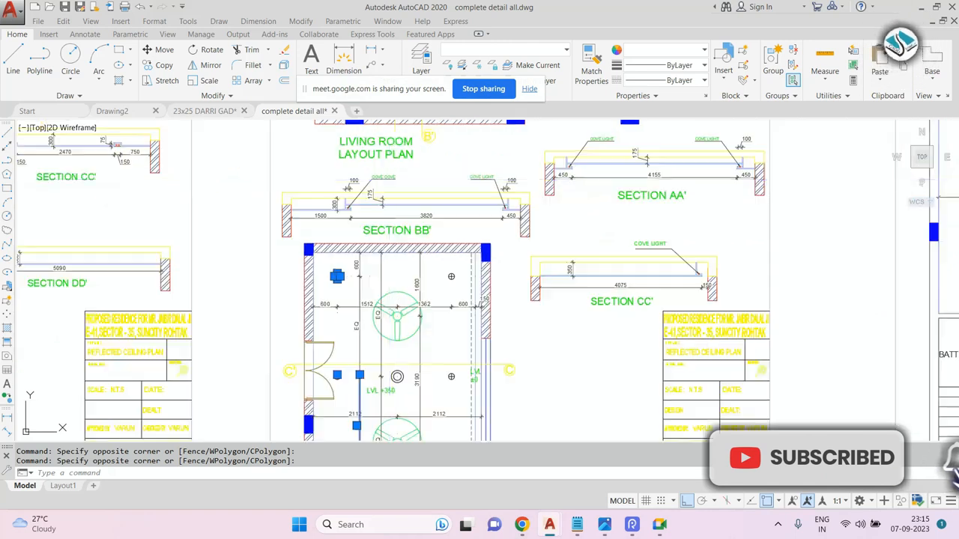
Examine the dimensions of the living room ceiling plan up close.
key(Escape)
middle_drag(390, 173, 399, 323)
scroll(342, 209, up, 6)
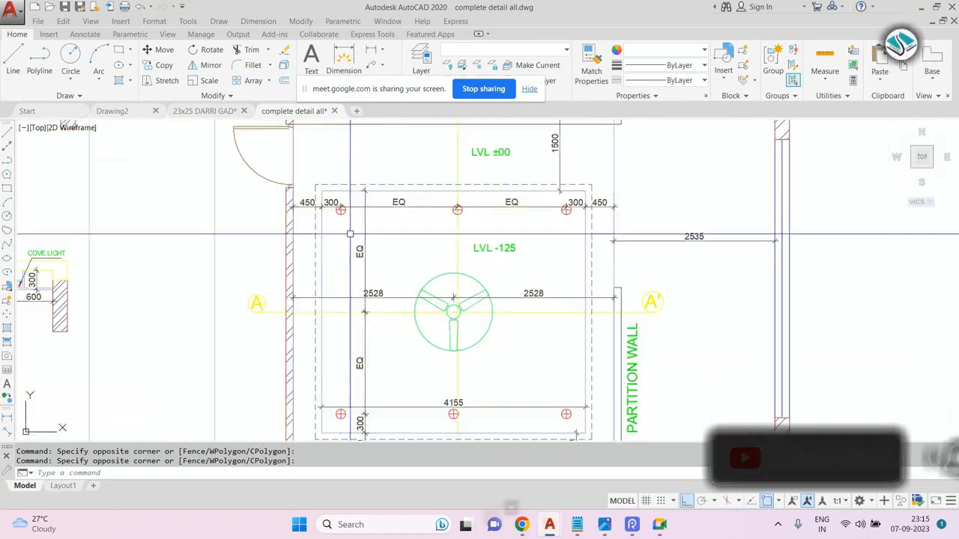
scroll(342, 209, down, 3)
key(Escape)
scroll(274, 197, up, 3)
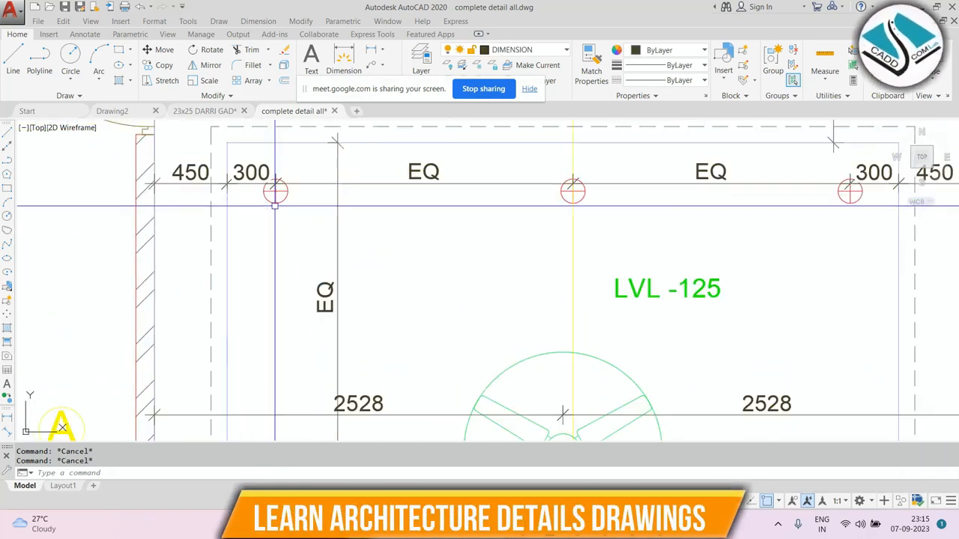
scroll(274, 196, down, 3)
scroll(423, 192, up, 3)
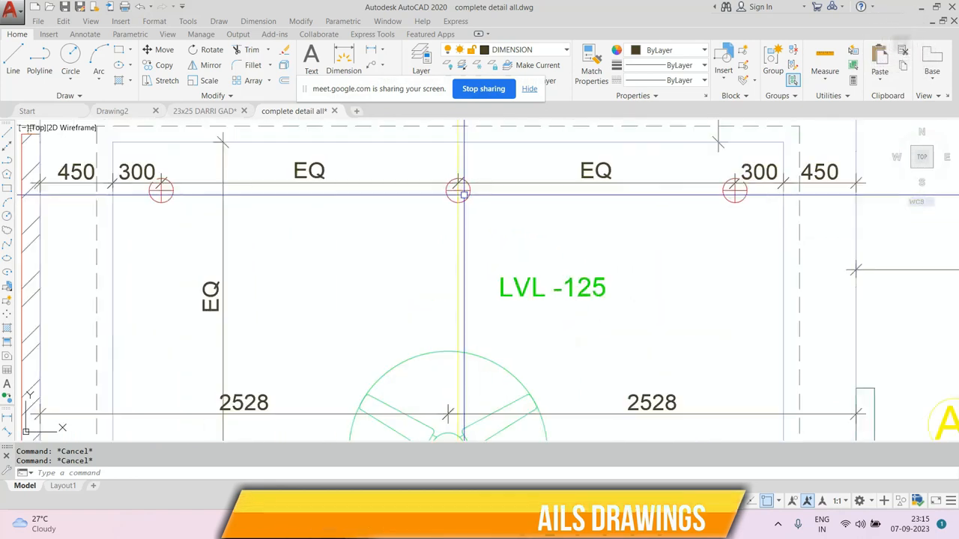
scroll(423, 192, down, 3)
scroll(734, 196, up, 3)
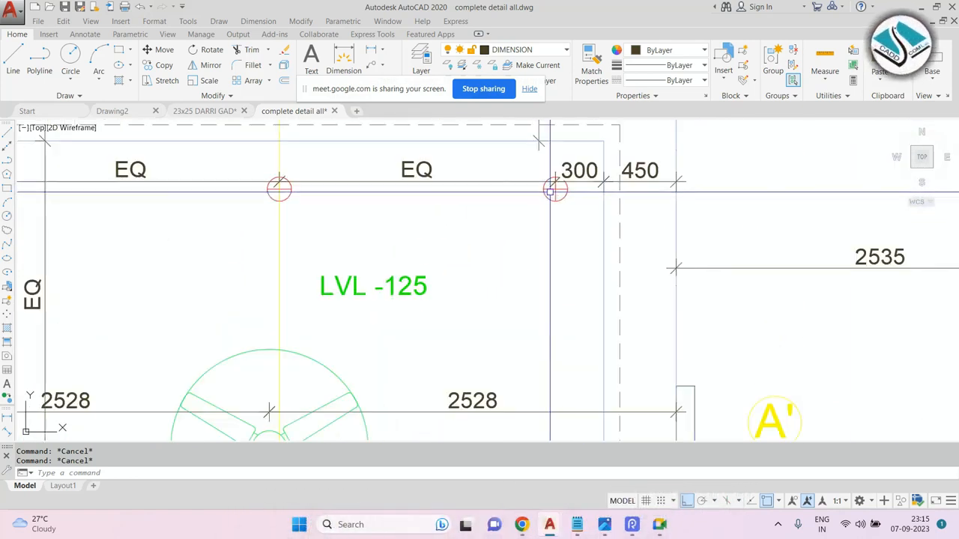
key(ctrl+a)
scroll(460, 193, down, 4)
key(Escape)
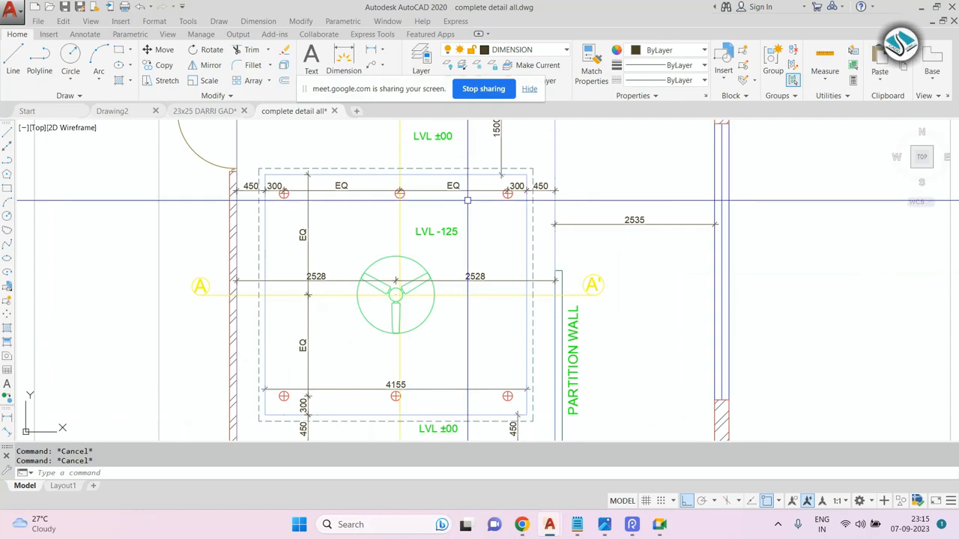
middle_drag(424, 202, 364, 192)
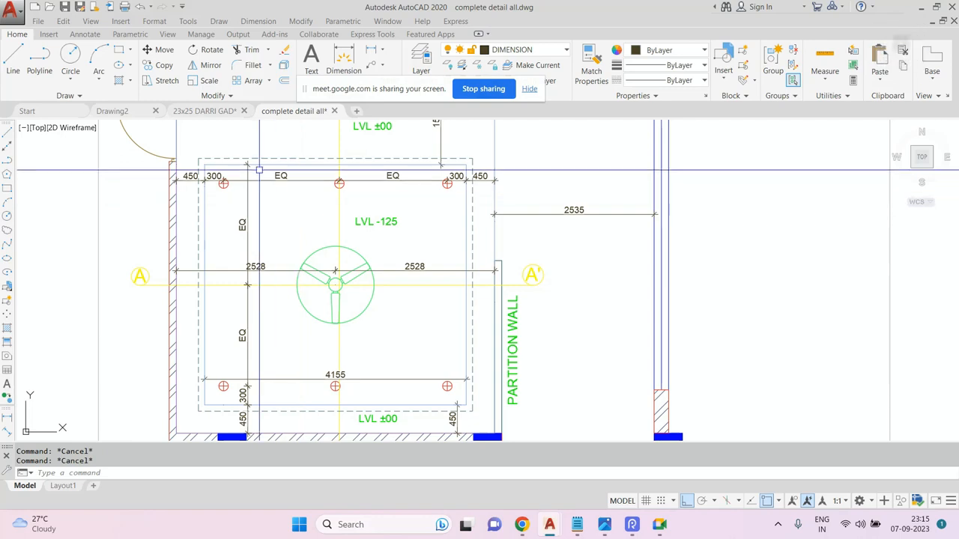
Switch to the model space of the 23x25 DARRI GAD drawing.
mouse_move(294, 110)
mouse_move(362, 212)
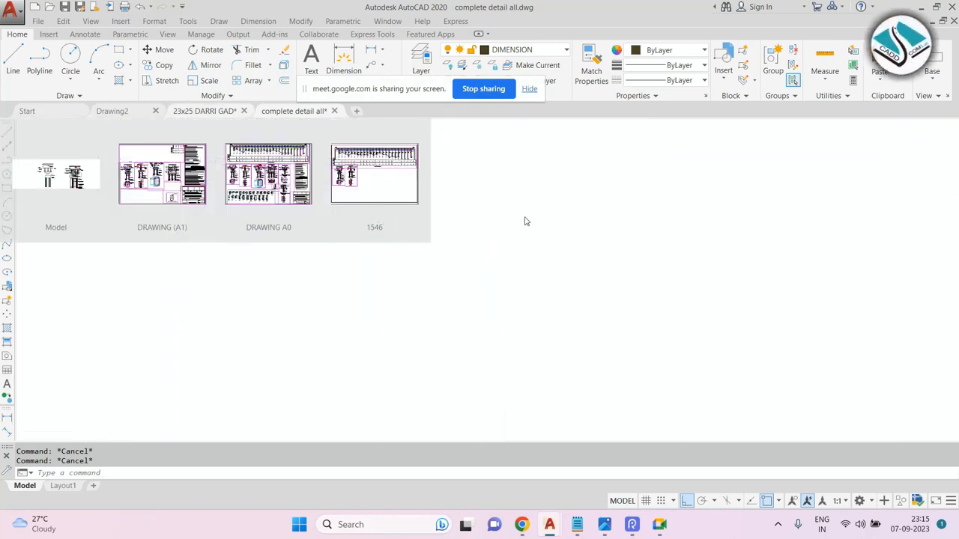
click(268, 176)
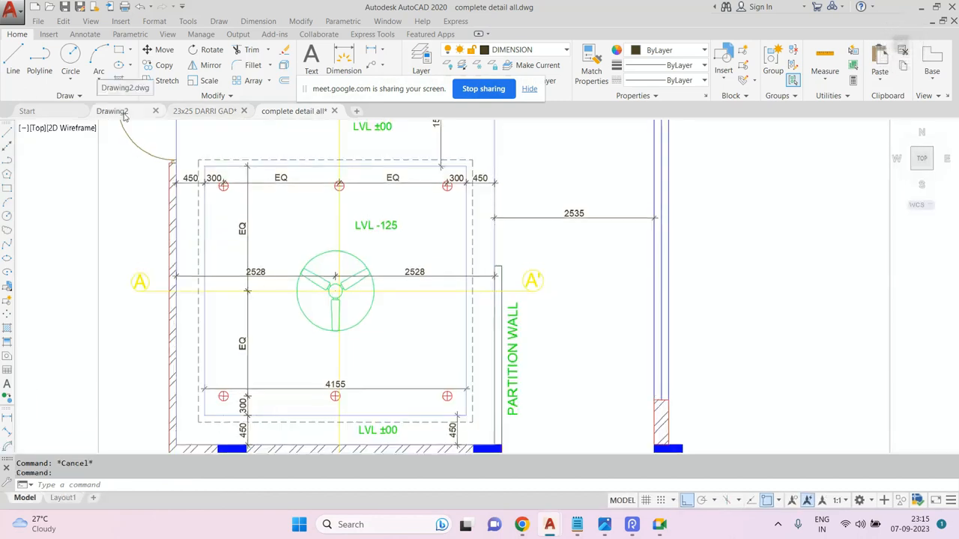
click(113, 111)
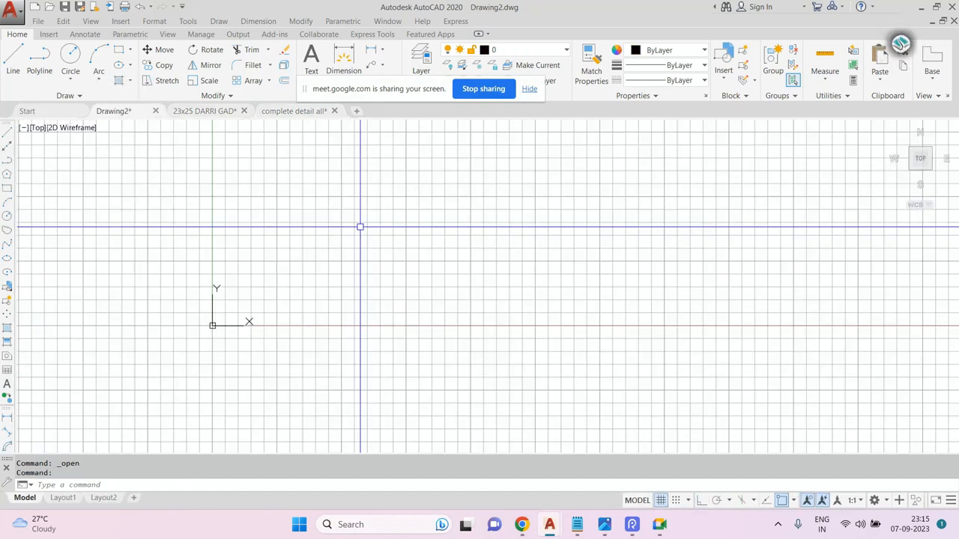
click(293, 111)
scroll(395, 213, down, 3)
click(199, 110)
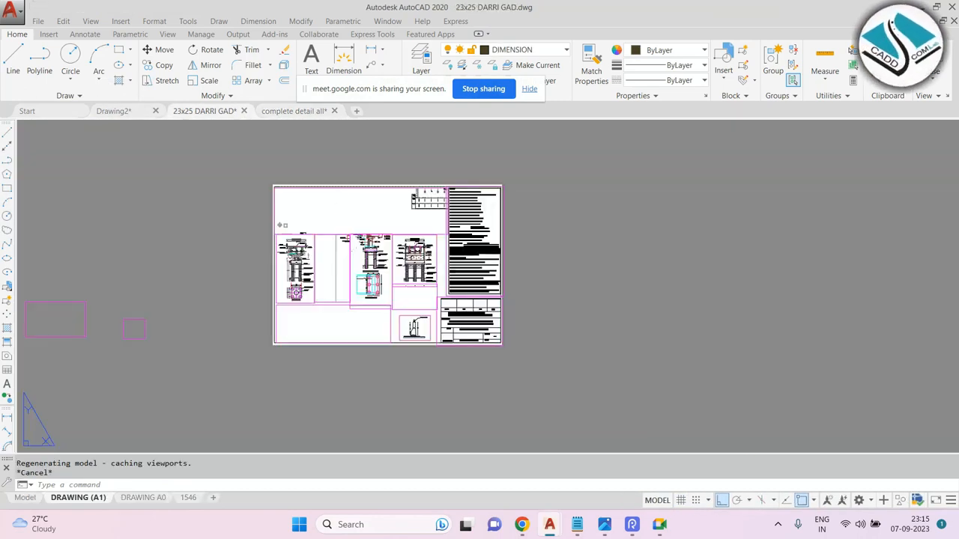
click(30, 498)
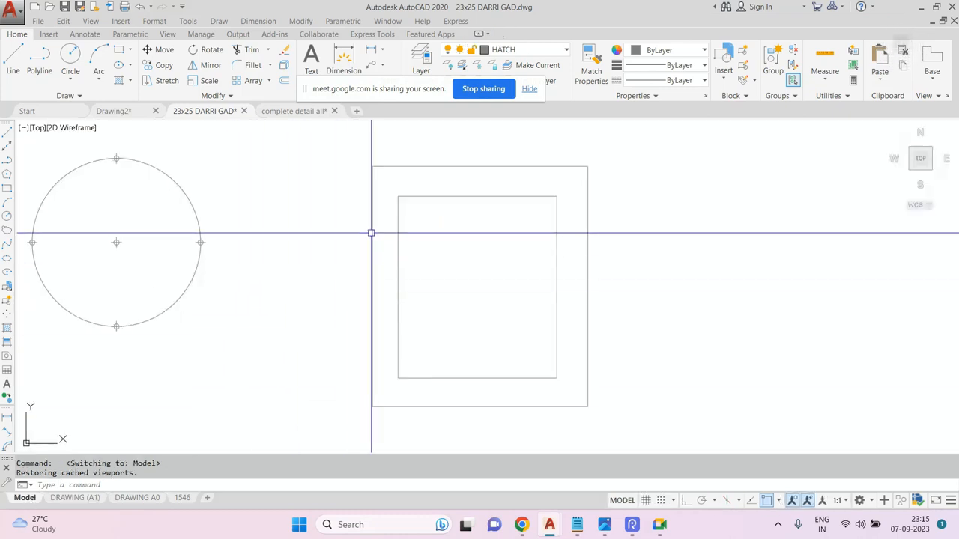
Place points with the Point command at the corners and edge midpoints of the inner rectangle.
scroll(183, 198, down, 2)
scroll(367, 201, up, 4)
scroll(324, 162, down, 2)
middle_drag(368, 195, 404, 195)
key(Escape)
key(Escape)
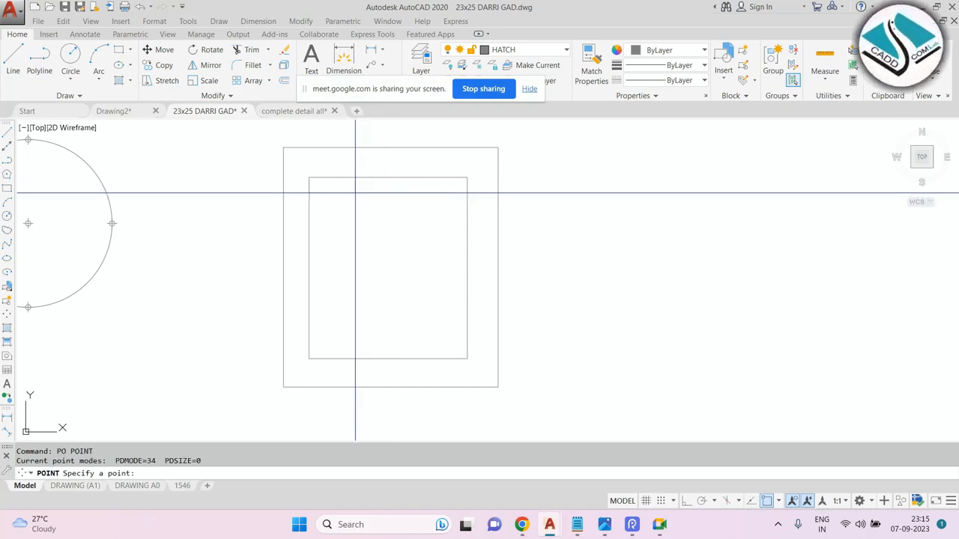
scroll(353, 191, up, 2)
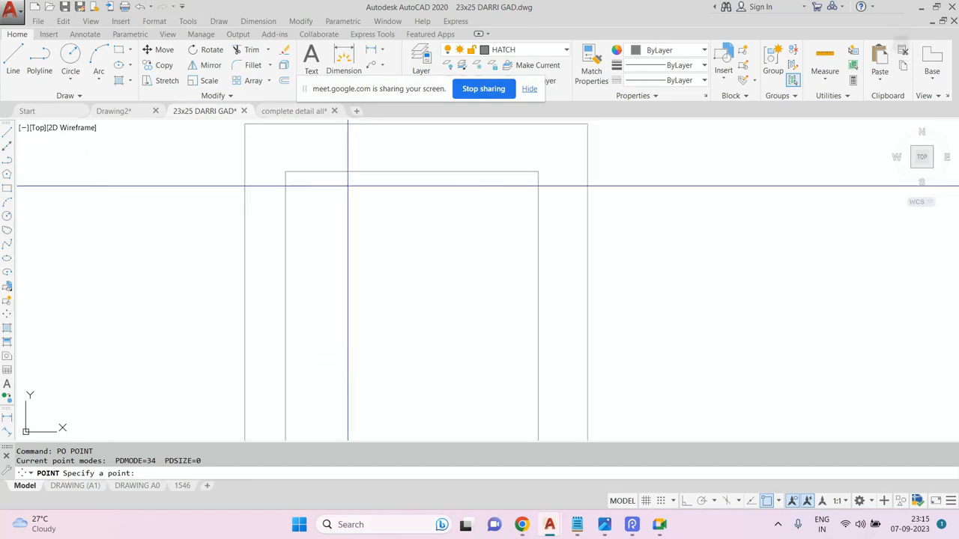
click(285, 171)
key(Return)
click(412, 172)
key(Return)
click(538, 172)
scroll(471, 190, down, 2)
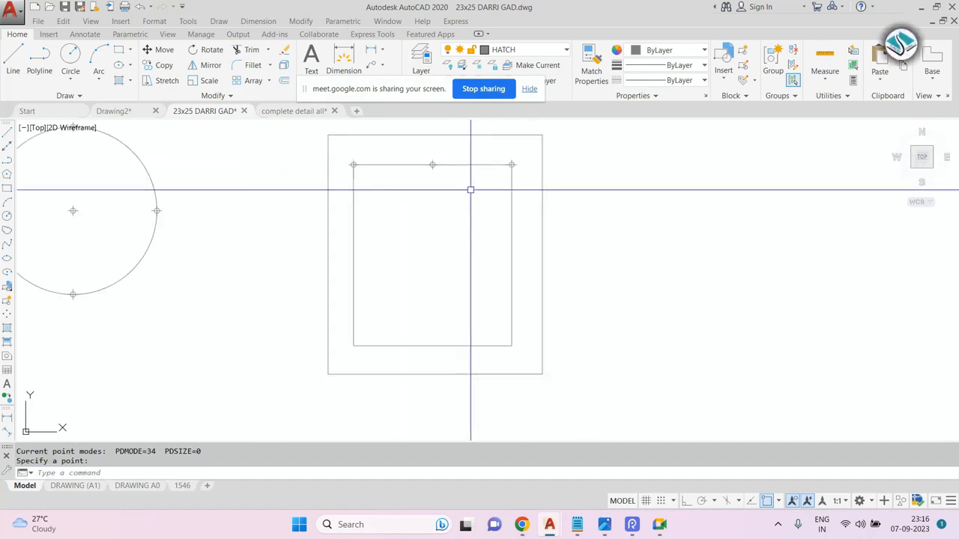
key(Return)
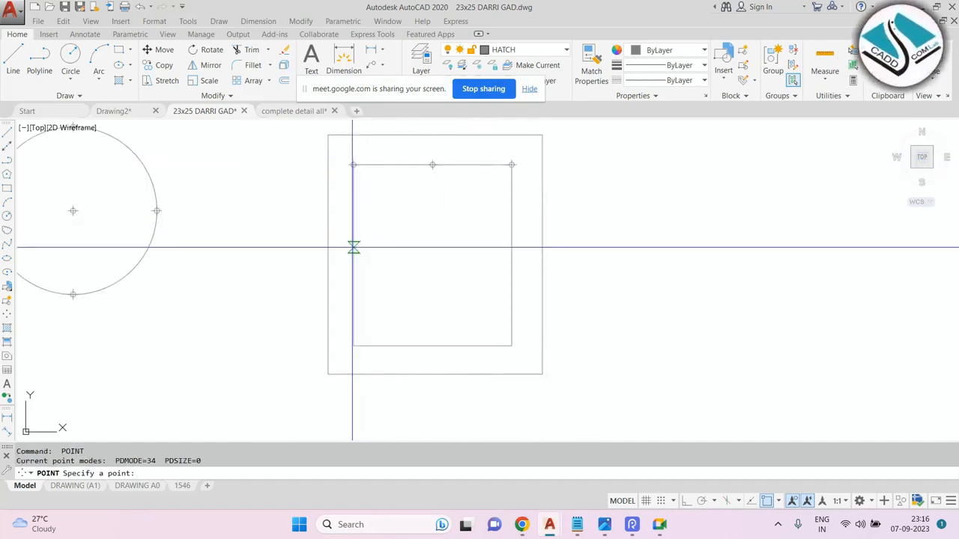
click(353, 254)
key(Return)
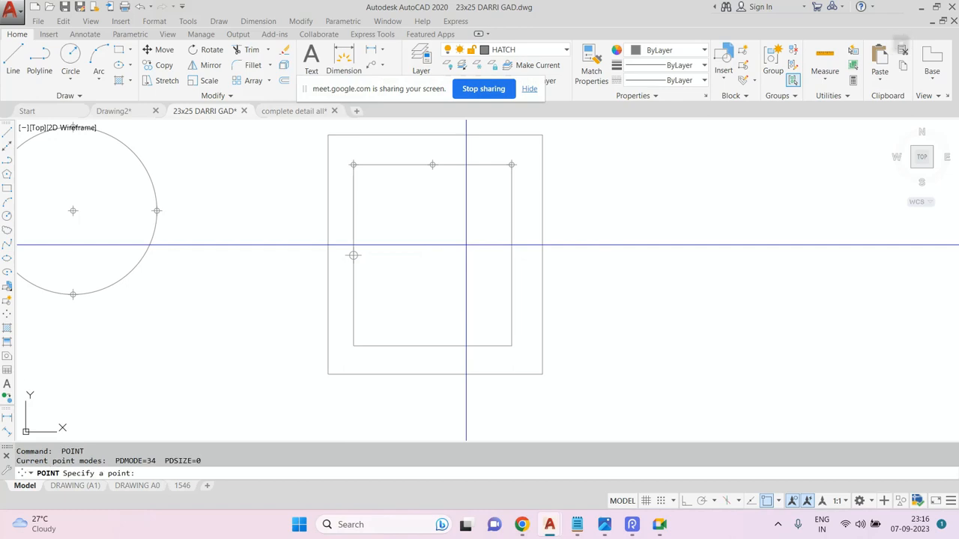
click(510, 255)
key(Return)
click(511, 345)
key(Return)
click(432, 346)
key(Return)
click(353, 345)
key(Escape)
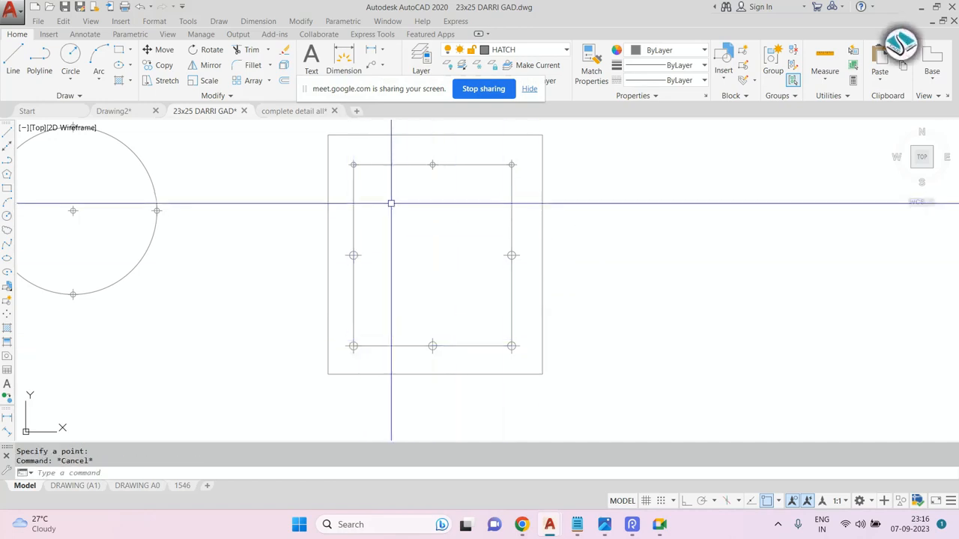
Set the point style to the circled cross at 6% size relative to screen, then regenerate the drawing.
middle_drag(405, 205, 392, 208)
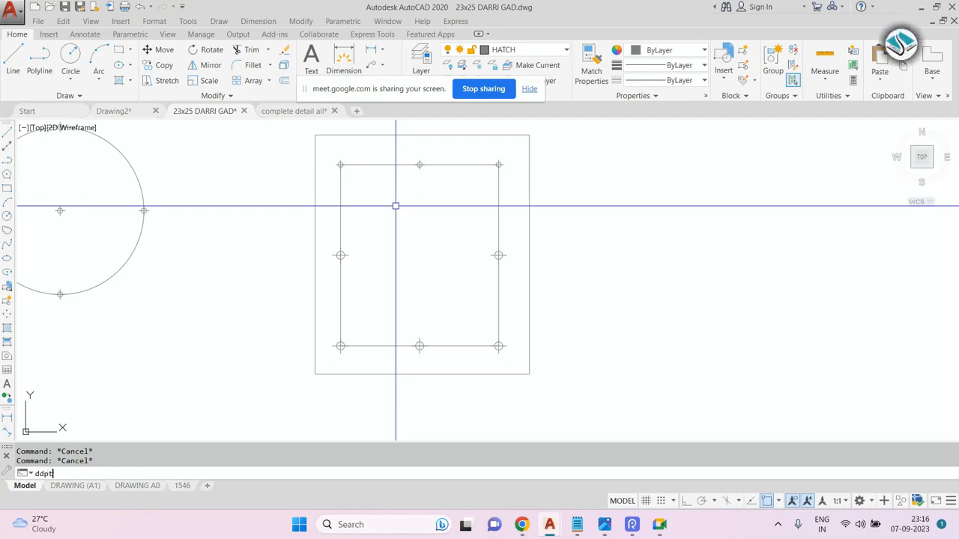
key(Return)
drag(180, 146, 583, 171)
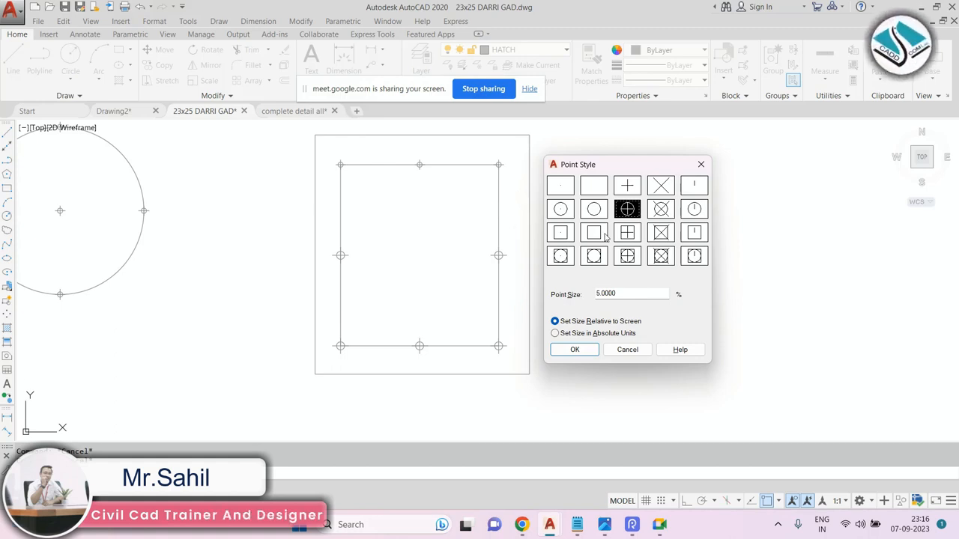
click(662, 212)
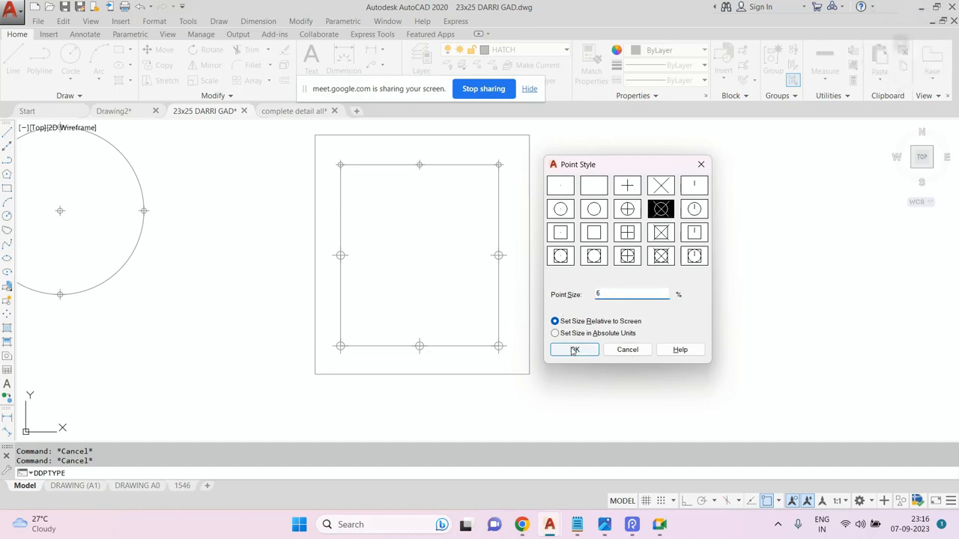
click(574, 350)
text(re)
key(space)
key(Escape)
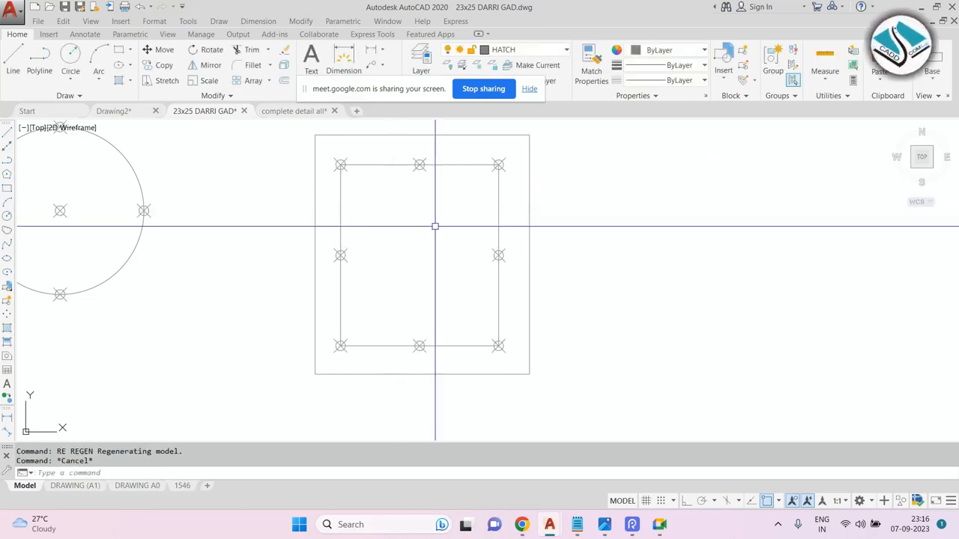
Draw a rectangle to the right of the rectangles holding the points.
key(Escape)
middle_drag(405, 222, 411, 222)
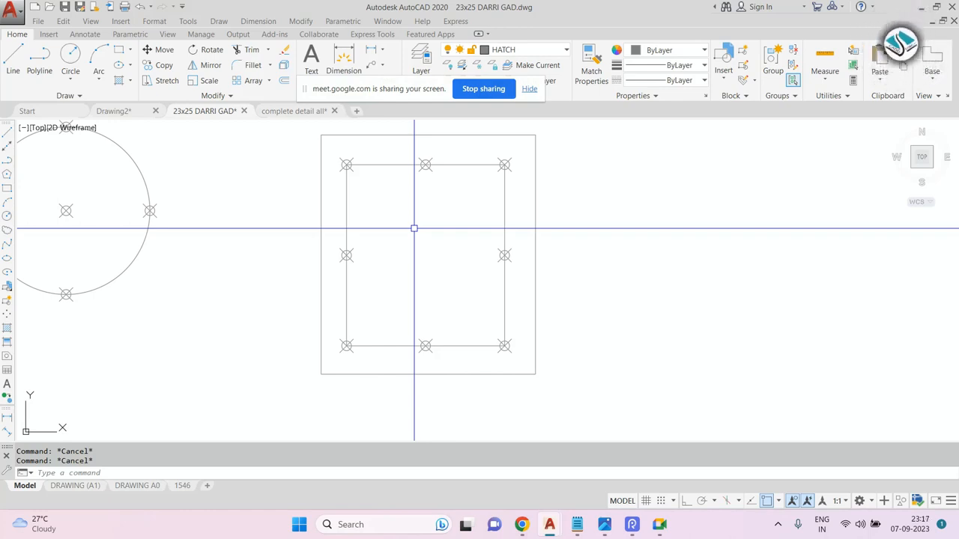
scroll(415, 224, down, 2)
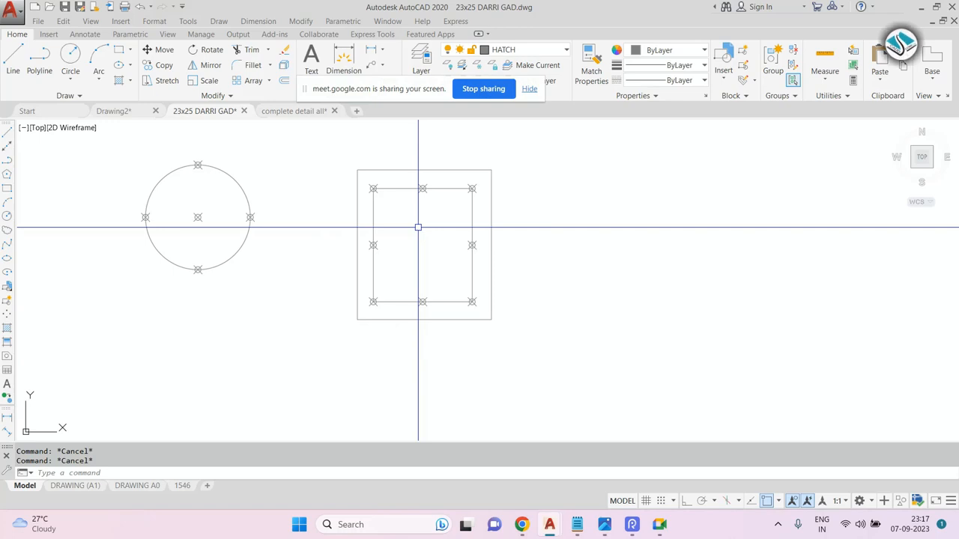
scroll(417, 223, up, 2)
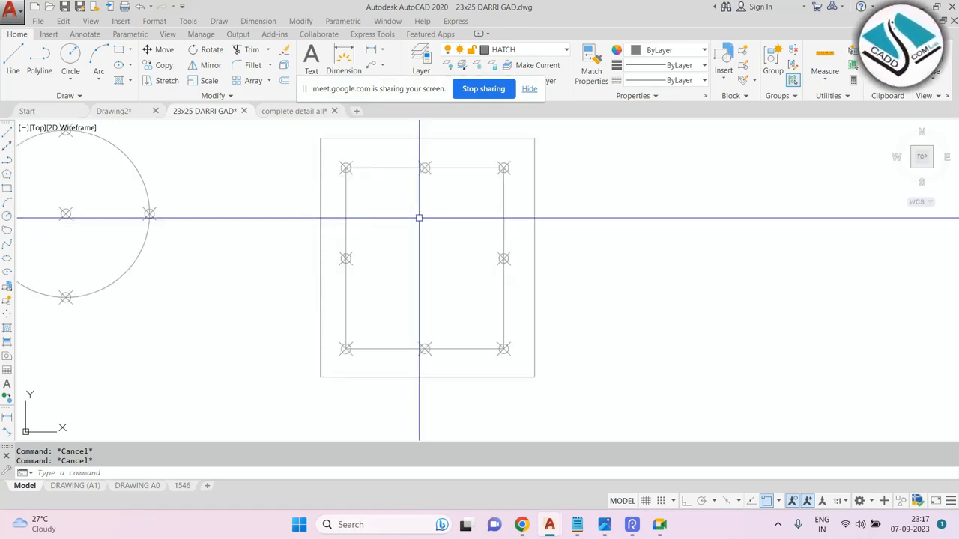
middle_drag(437, 217, 317, 222)
text(rec)
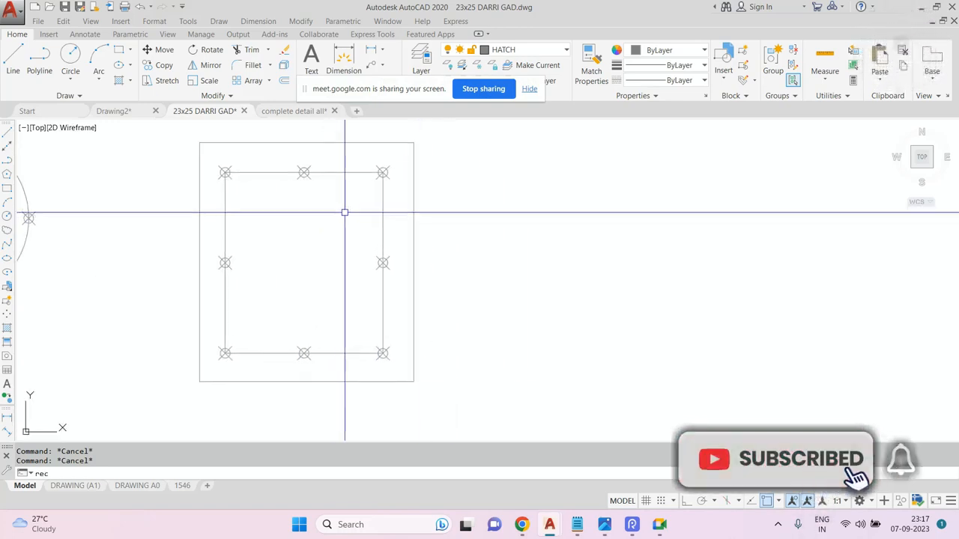
key(Return)
middle_drag(435, 211, 323, 218)
scroll(367, 218, down, 2)
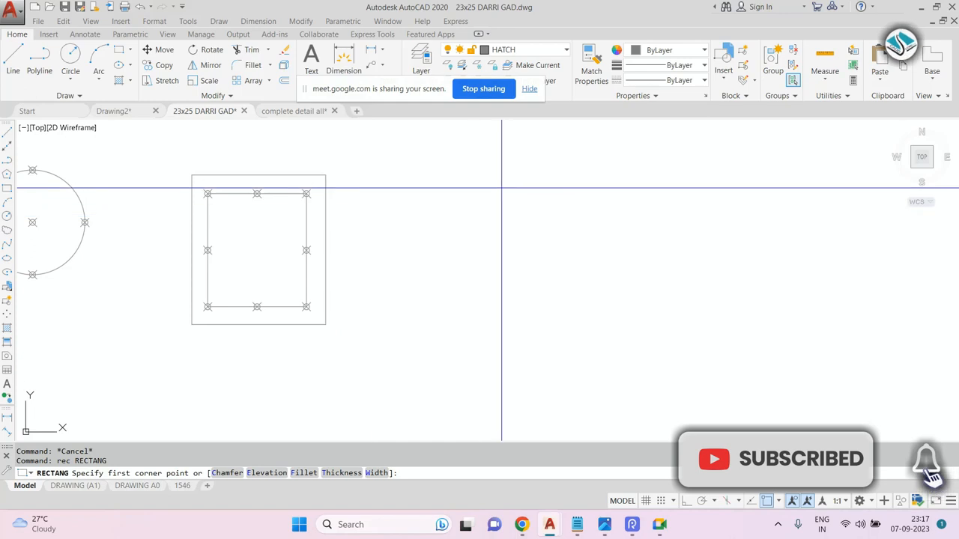
click(592, 332)
key(Escape)
key(Escape)
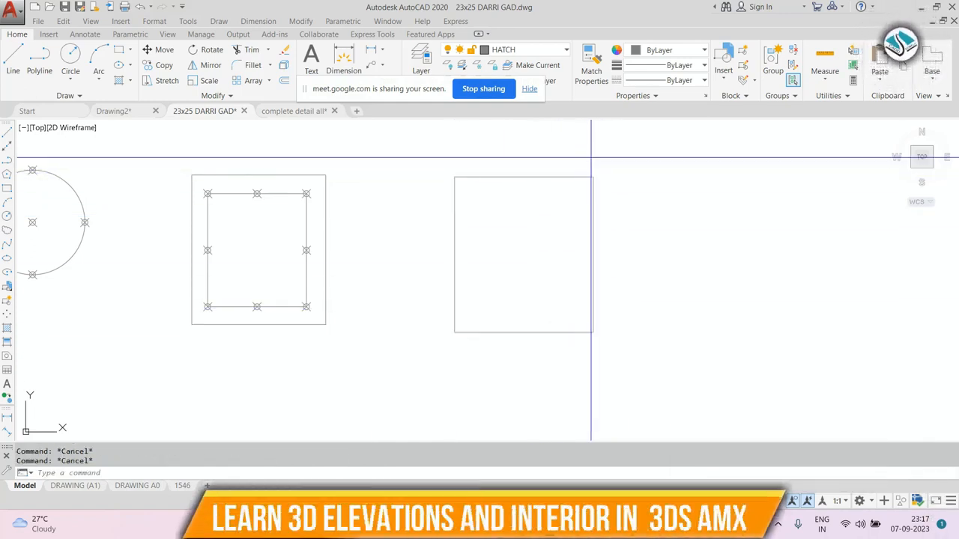
Erase the newly drawn rectangle.
click(455, 221)
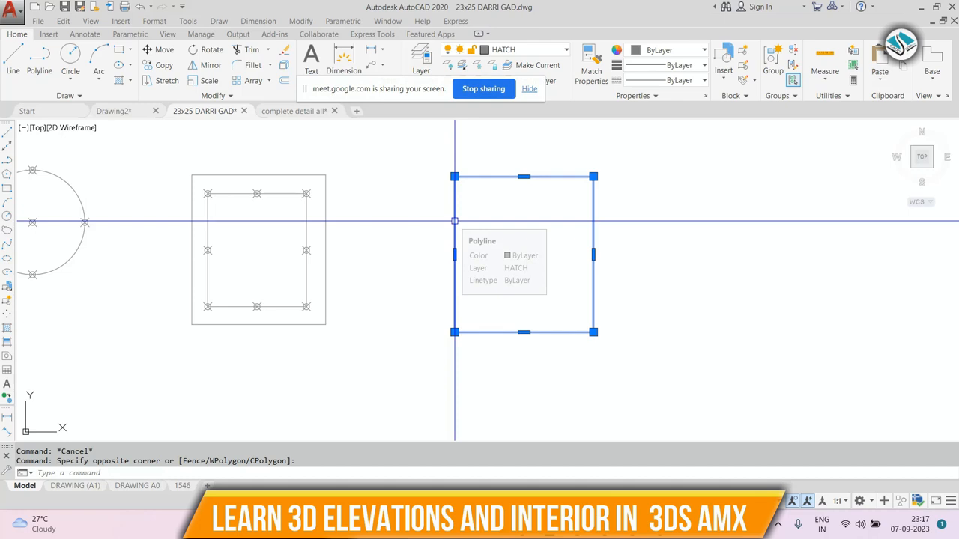
key(Escape)
click(641, 185)
click(521, 272)
text(e)
key(Return)
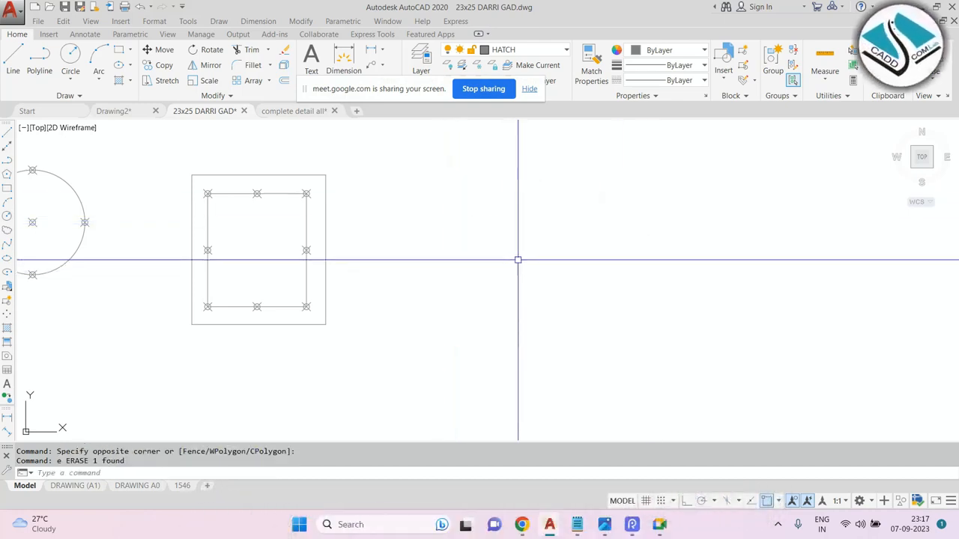
Delete all the shapes and points with a window selection.
middle_drag(470, 218, 591, 221)
click(475, 142)
click(76, 352)
key(Delete)
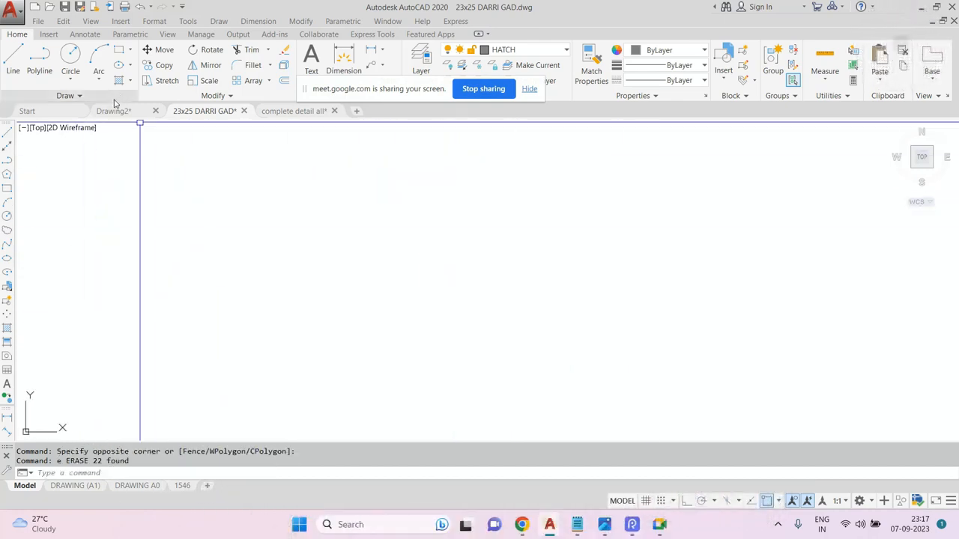
Switch to the complete detail all drawing and browse the living room and guest bedroom layout plans and sections.
click(120, 112)
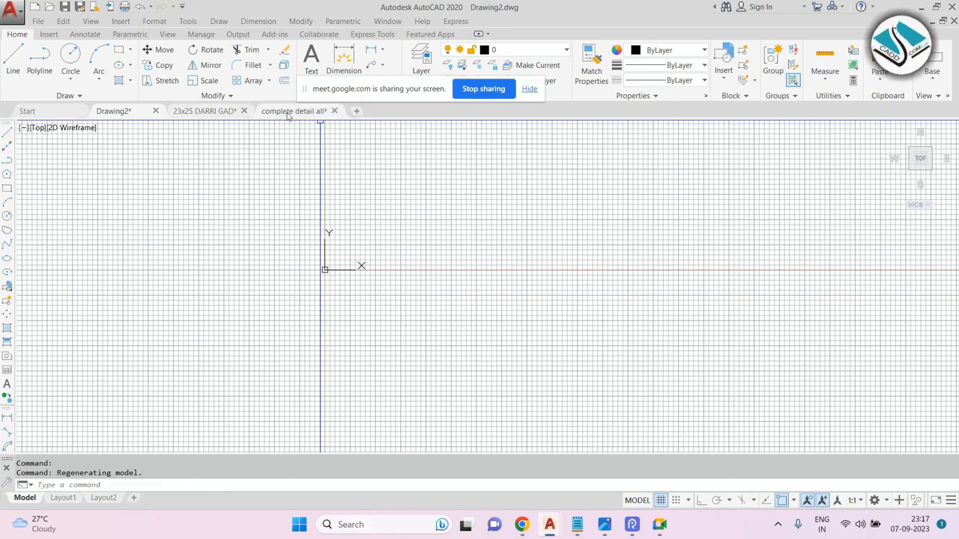
click(291, 111)
scroll(316, 290, down, 1)
scroll(346, 316, up, 3)
scroll(345, 310, up, 6)
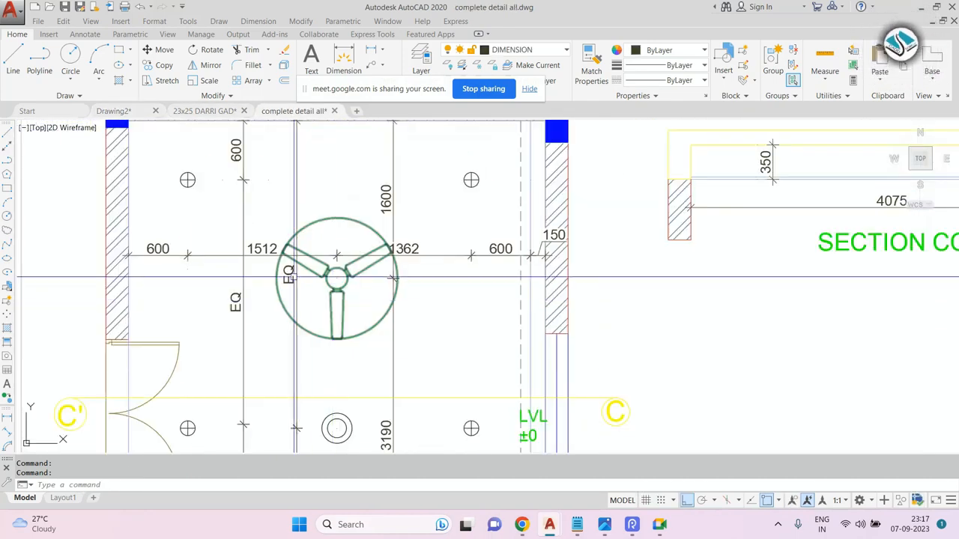
scroll(284, 207, down, 6)
mouse_move(485, 211)
middle_down()
mouse_move(464, 225)
mouse_move(460, 211)
middle_up()
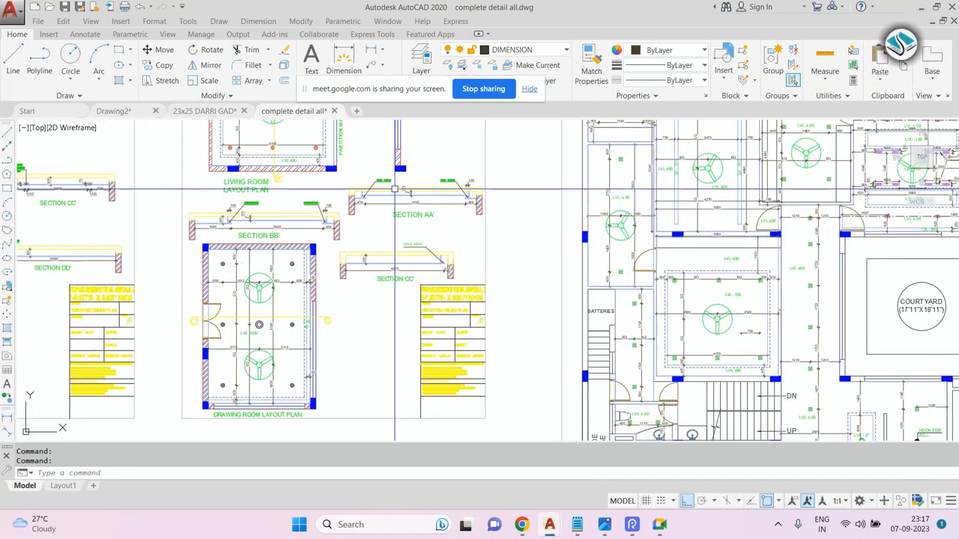
scroll(353, 196, up, 3)
scroll(352, 202, up, 1)
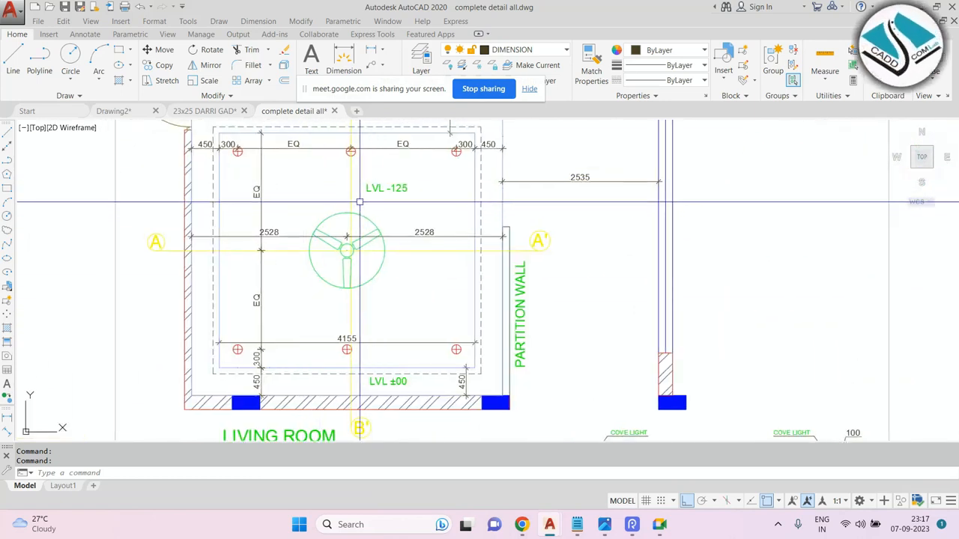
scroll(389, 217, down, 2)
key(Escape)
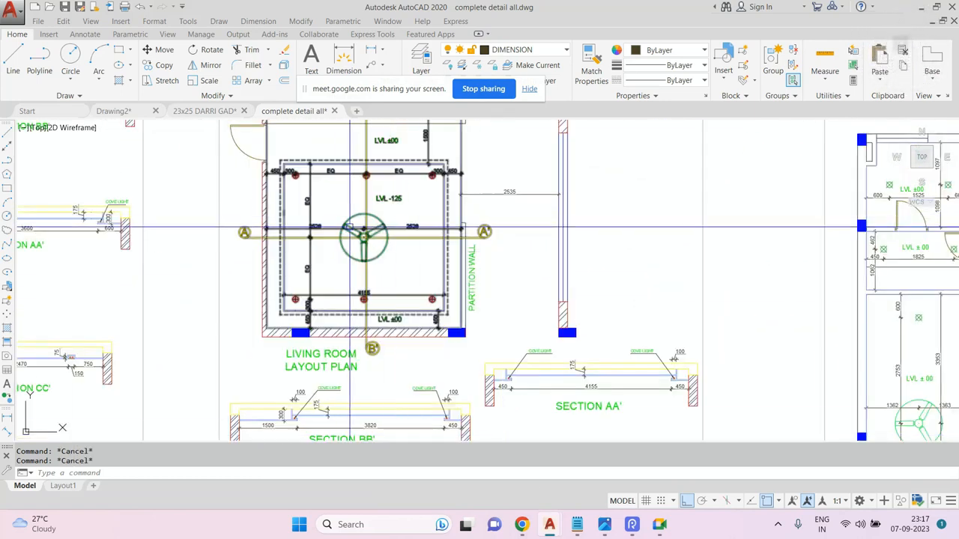
scroll(348, 228, down, 4)
key(Escape)
scroll(344, 201, up, 5)
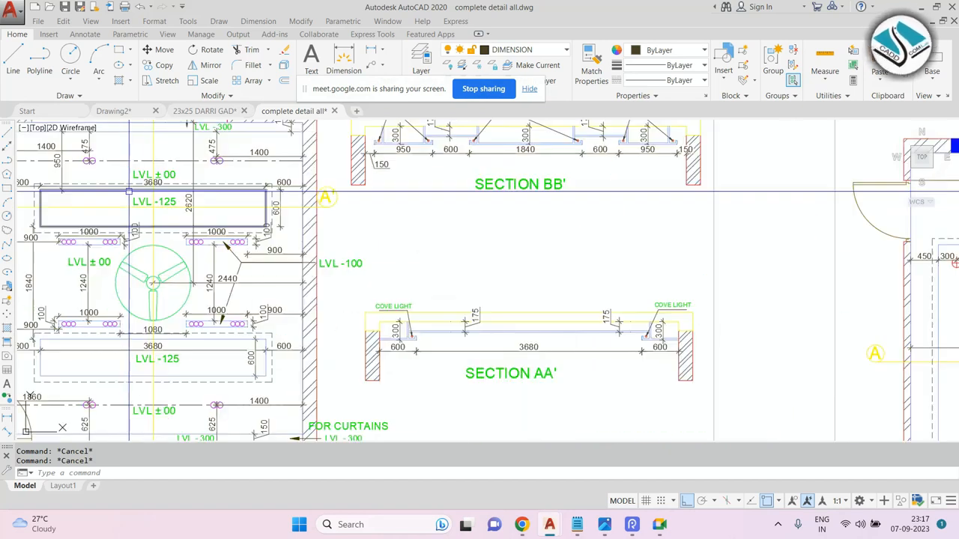
scroll(357, 223, down, 1)
scroll(357, 223, down, 3)
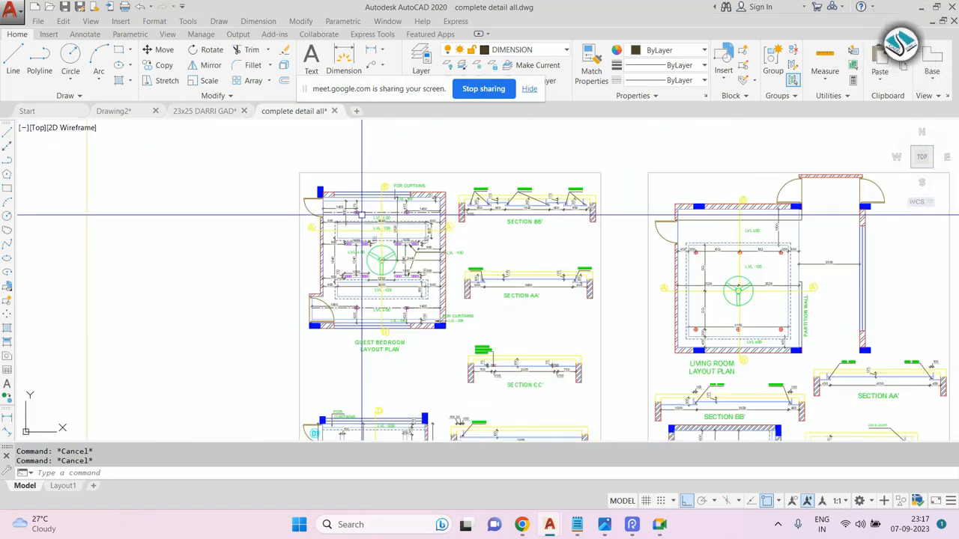
Switch to Notepad and highlight the divide-div-enter line in the command list.
click(576, 525)
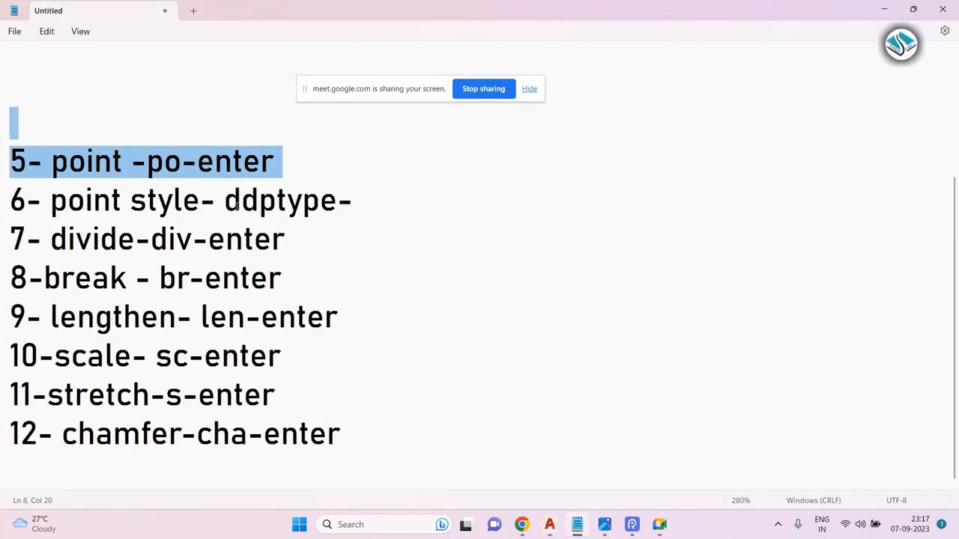
shift+click(403, 207)
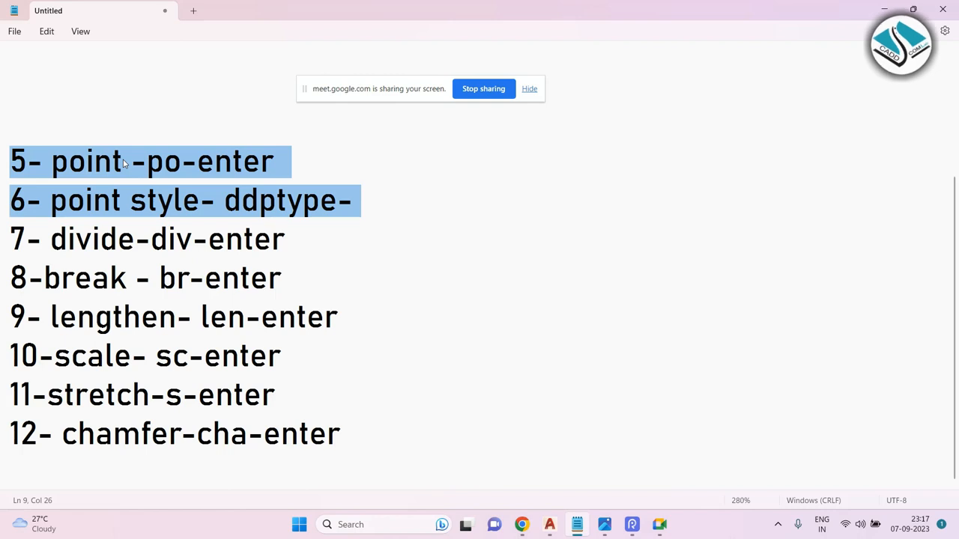
click(325, 246)
drag(325, 246, 9, 247)
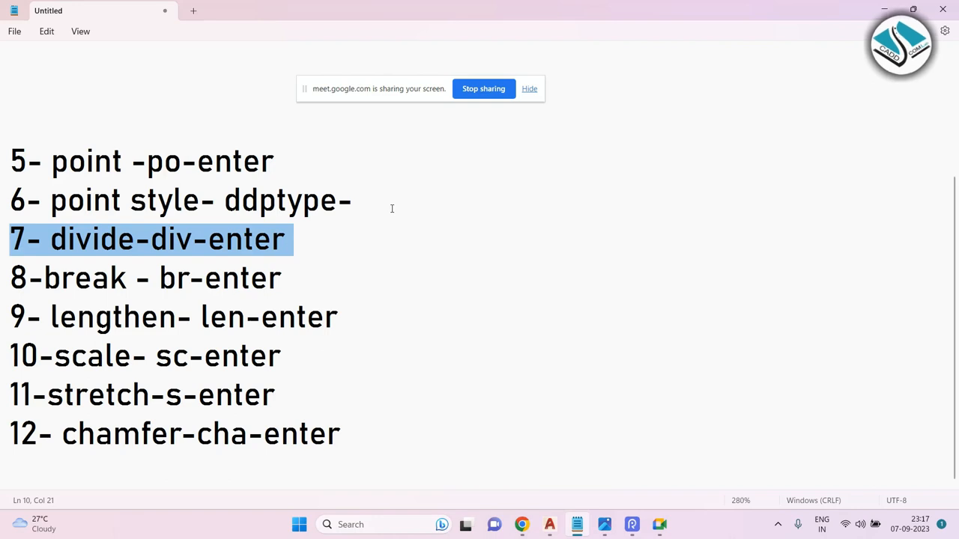
Minimize Notepad and switch to the Drawing2 drawing.
click(887, 10)
scroll(396, 219, down, 4)
scroll(336, 184, up, 4)
click(123, 115)
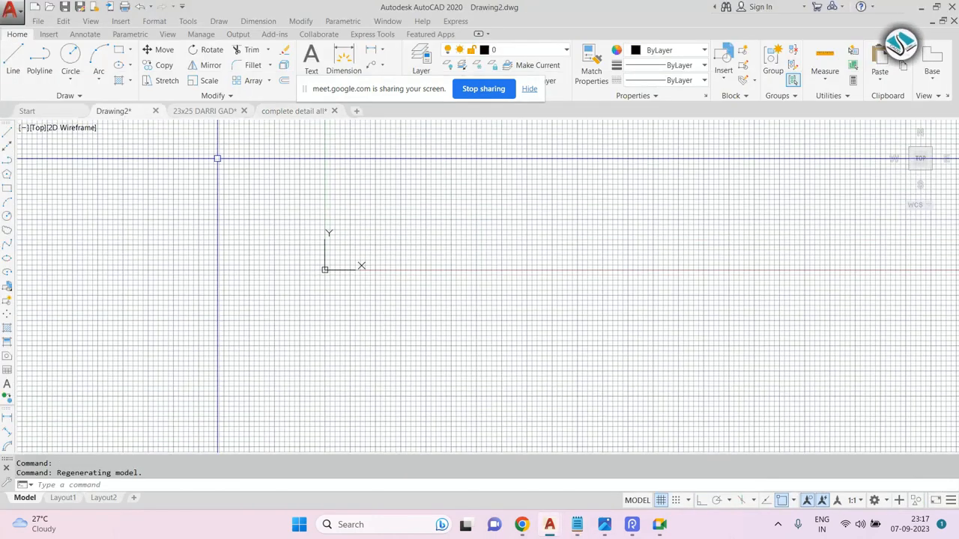
Turn off the grid display and start a rectangle using the Dimensions option.
click(662, 501)
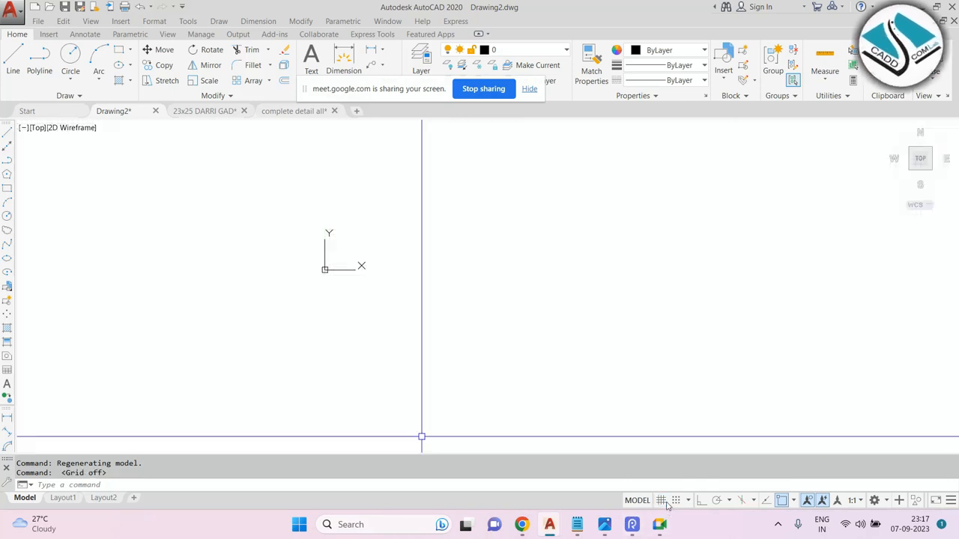
key(Escape)
text(rec)
key(Return)
key(Escape)
text(rec)
key(Return)
click(422, 207)
text(d)
key(Return)
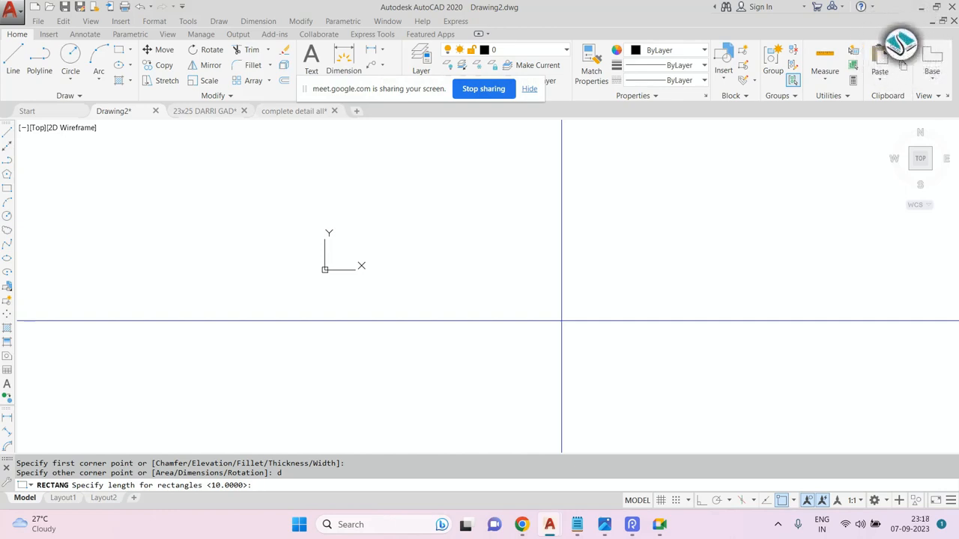
Try to draw a 6' by 6' rectangle using the Dimensions option.
key(Escape)
text(re)
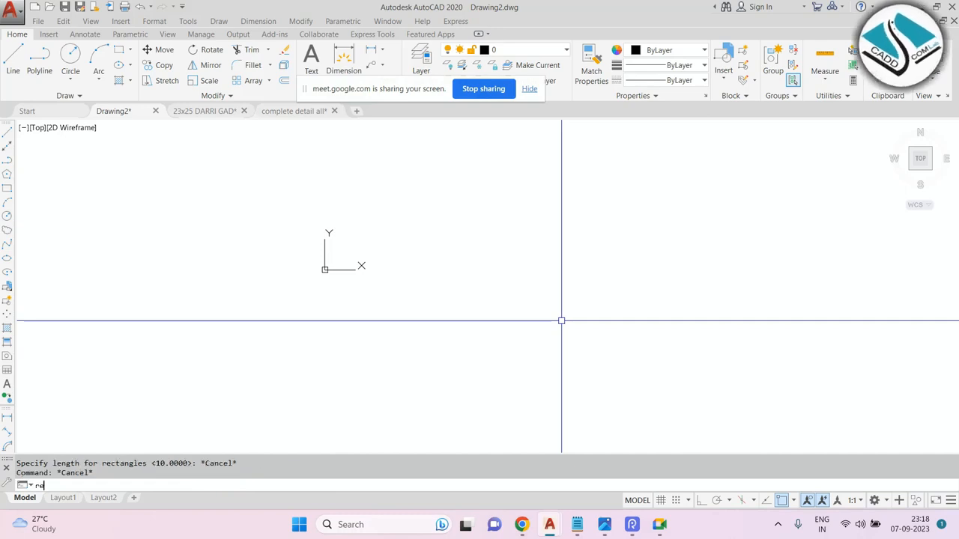
text(c)
key(Return)
click(407, 192)
text(d)
key(Return)
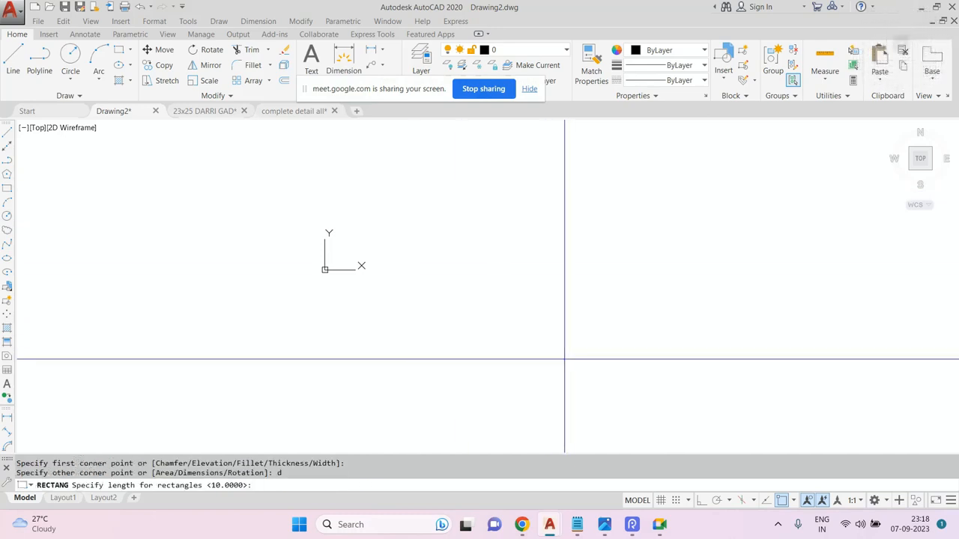
text(6')
key(Return)
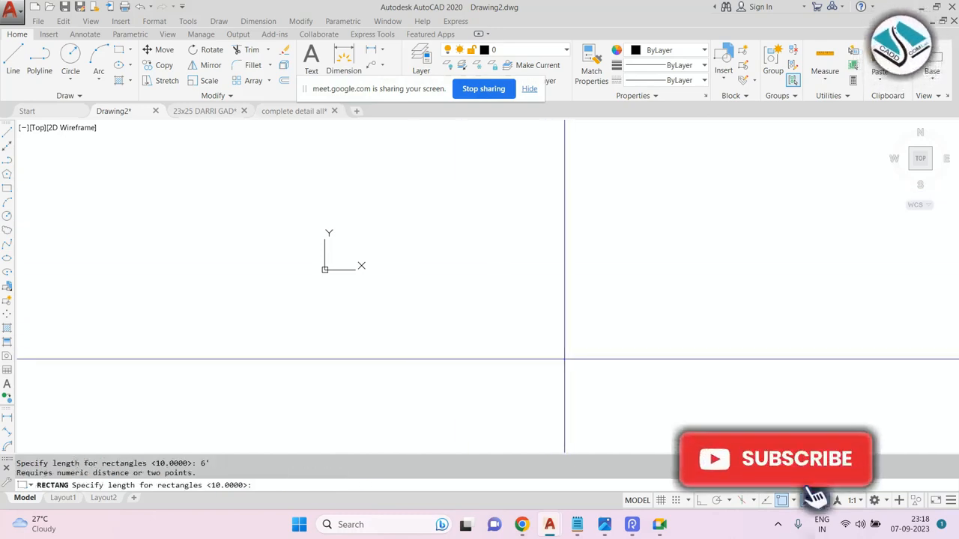
text(6')
key(BackSpace)
key(BackSpace)
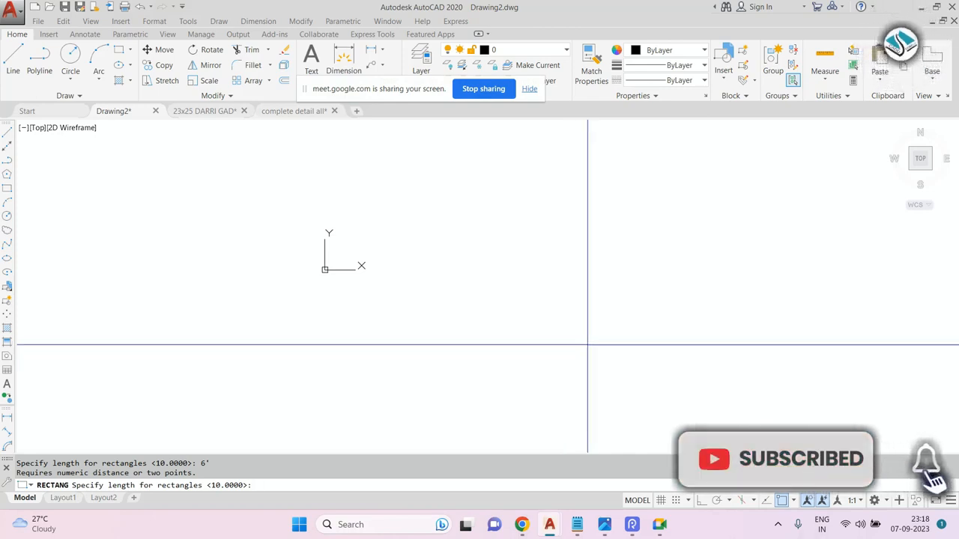
click(531, 313)
key(Escape)
text(rec)
key(Return)
click(450, 239)
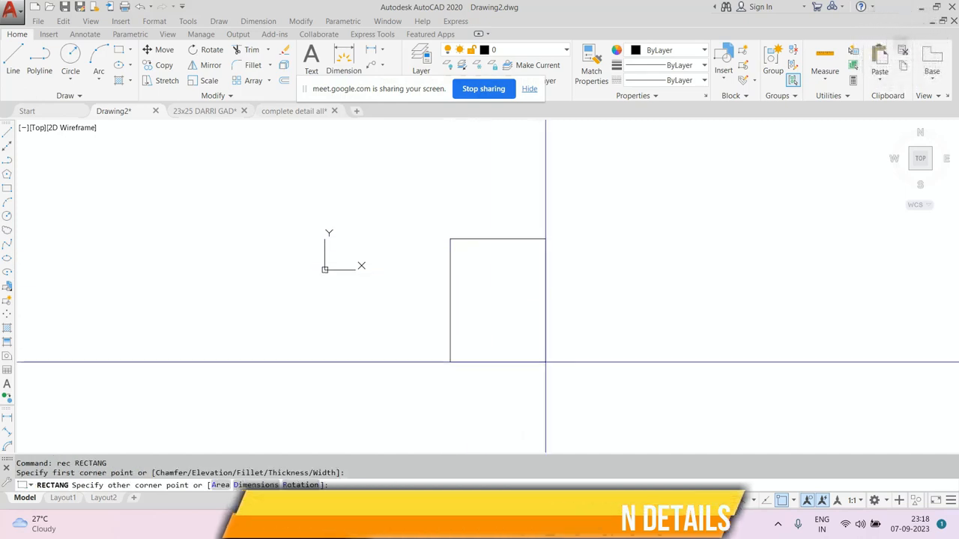
text(d)
key(Return)
text(6')
key(Return)
text(6)
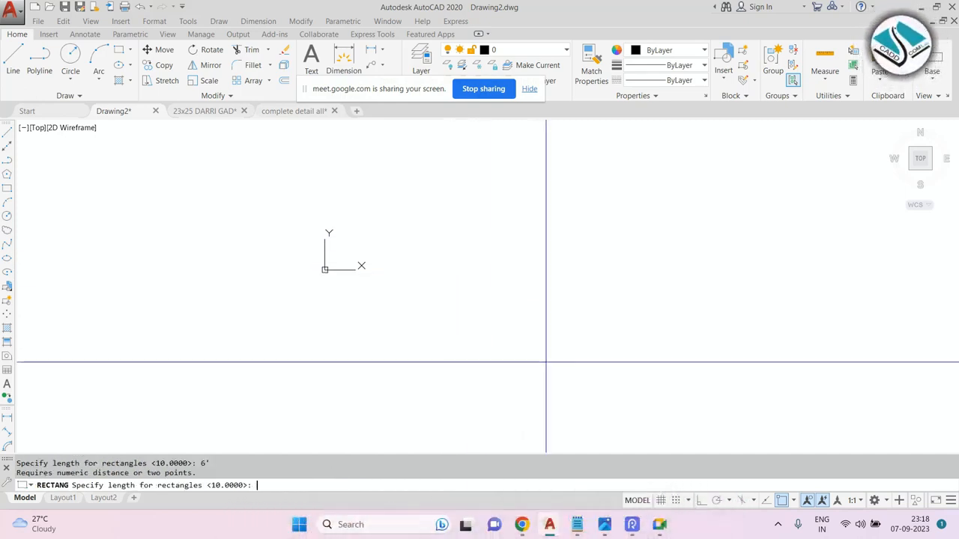
key(Escape)
Set the drawing units' length type to Architectural, change the insertion scale units, and confirm.
text(un)
key(Return)
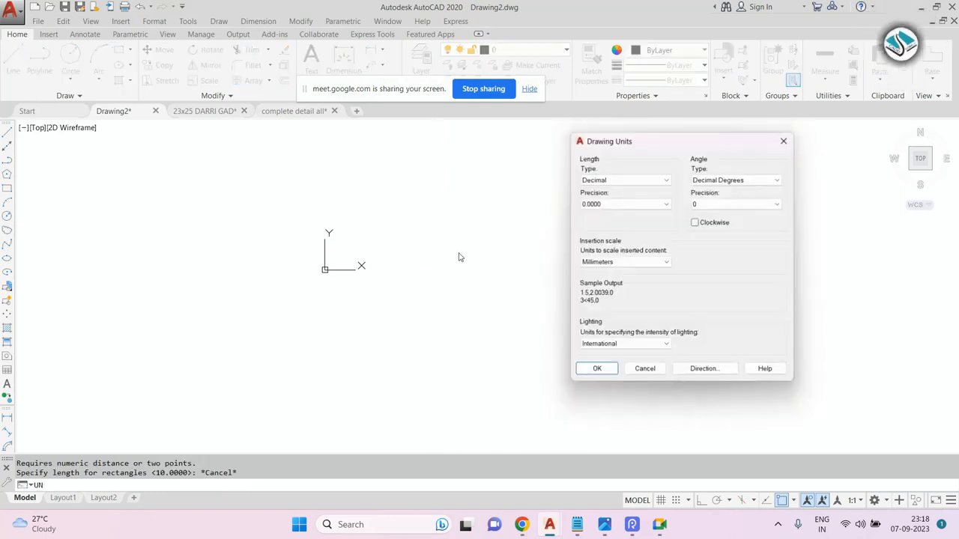
click(628, 180)
click(602, 187)
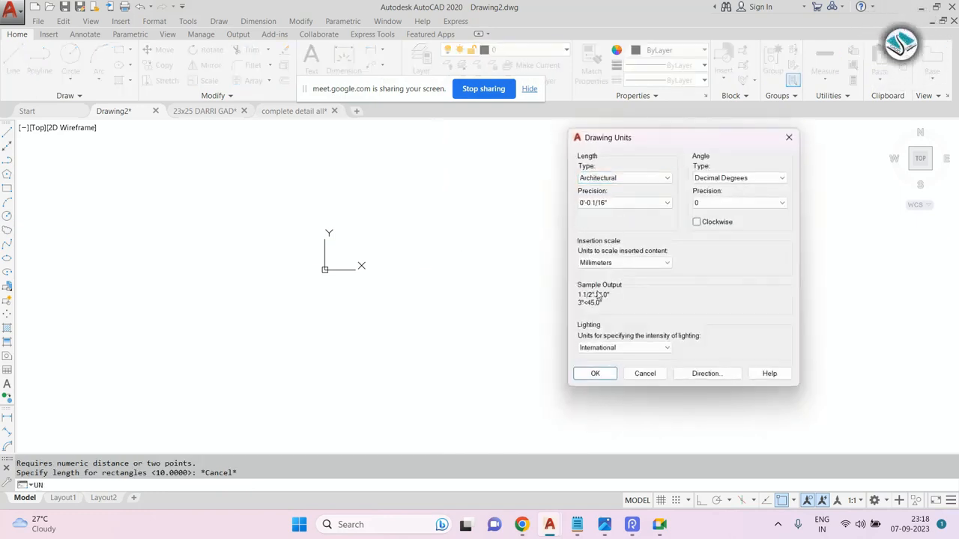
click(623, 262)
click(607, 284)
click(594, 373)
Draw a 6' by 6' rectangle using the Dimensions option.
text(r)
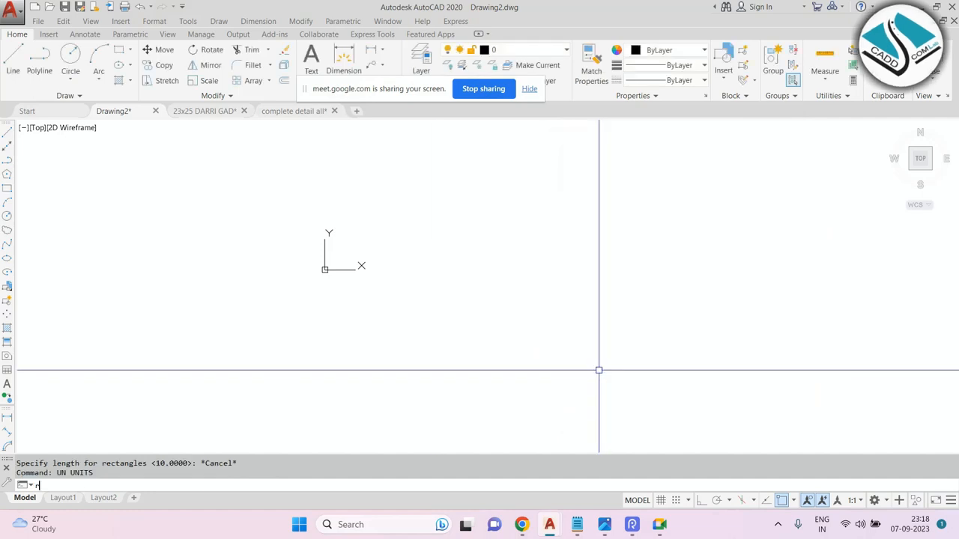
text(ec)
key(Return)
click(471, 261)
text(d)
key(Return)
text(6')
key(Return)
text(6')
key(Return)
click(566, 349)
Explode the rectangles with a crossing selection.
scroll(453, 247, up, 5)
scroll(554, 348, up, 5)
middle_drag(580, 353, 633, 353)
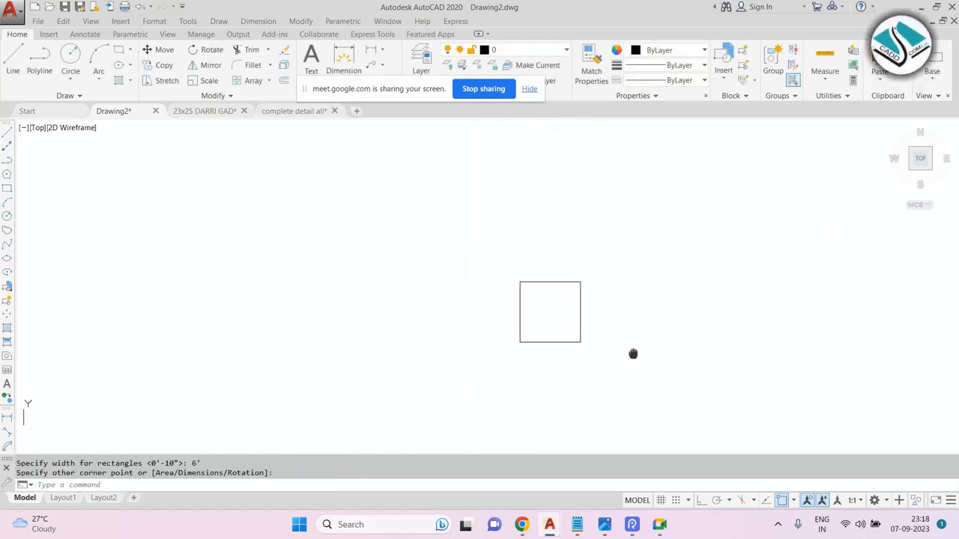
scroll(633, 354, up, 2)
key(Escape)
middle_drag(580, 282, 452, 250)
text(x)
key(Return)
click(519, 178)
click(374, 278)
key(Return)
Draw a vertical line from the top edge to the bottom edge through the middle of the shape.
text(l)
key(Return)
click(377, 206)
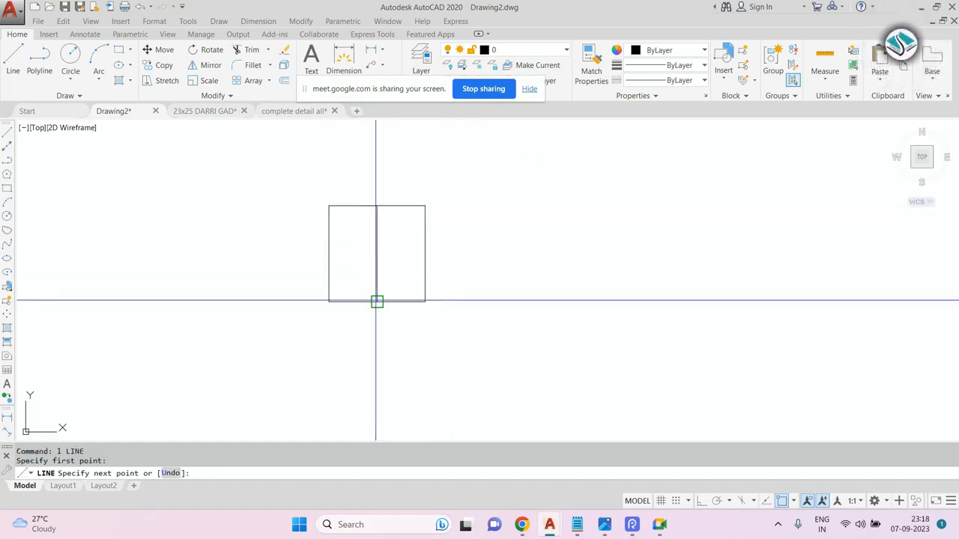
click(377, 301)
key(Escape)
scroll(343, 229, up, 4)
scroll(458, 257, down, 2)
scroll(460, 255, up, 2)
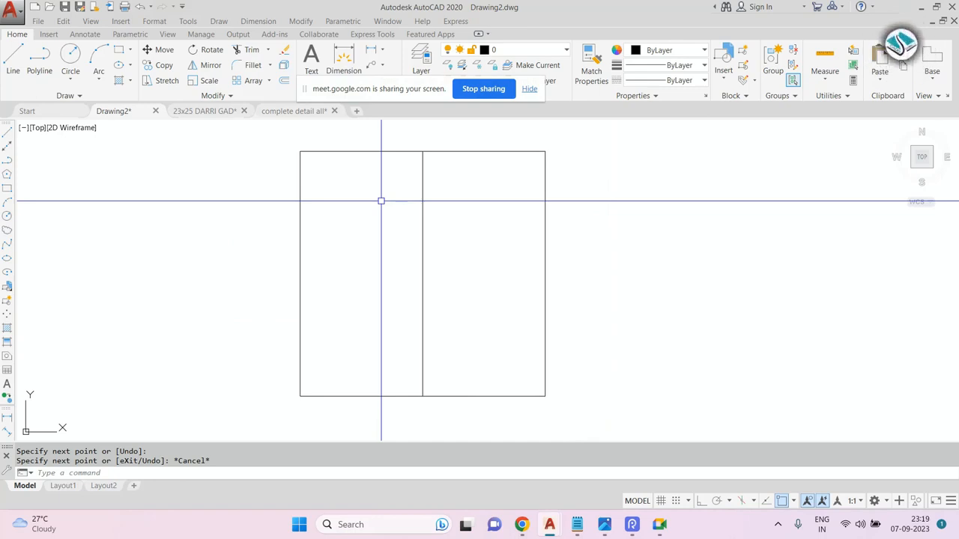
Divide the middle vertical line into 3 segments.
key(Escape)
key(Escape)
text(DIV)
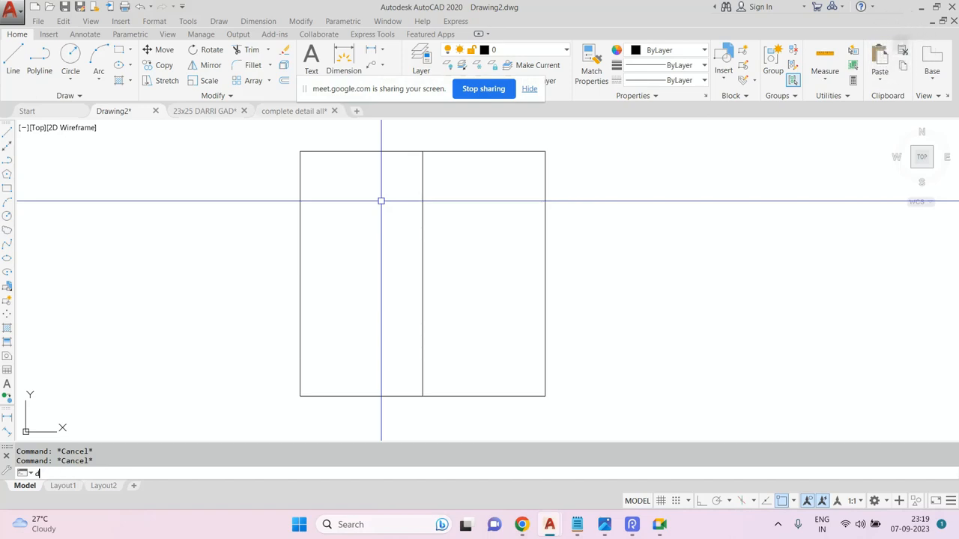
key(Return)
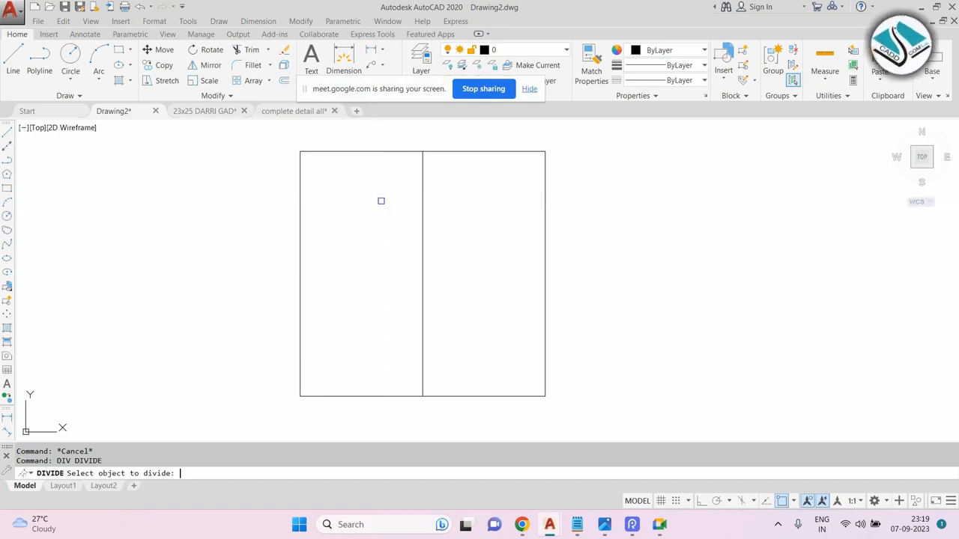
click(422, 227)
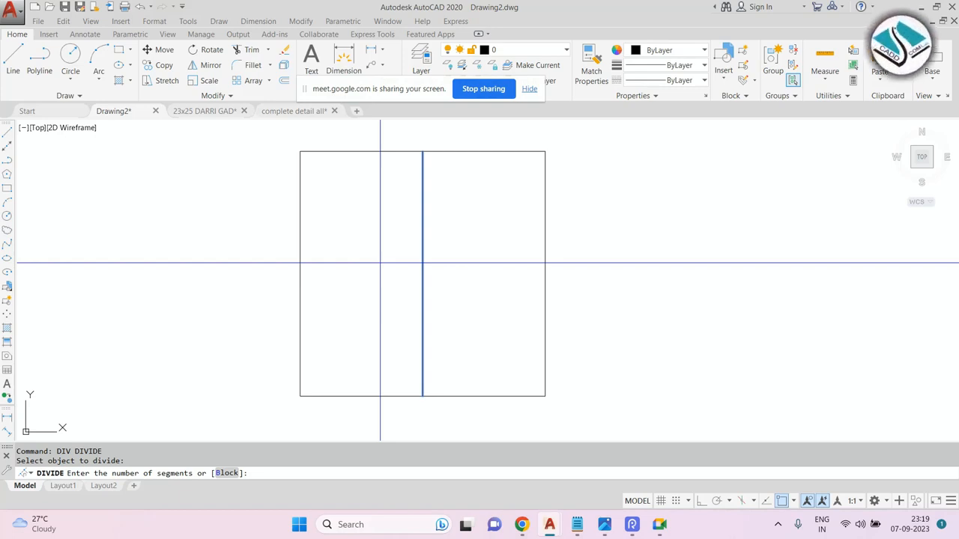
key(Return)
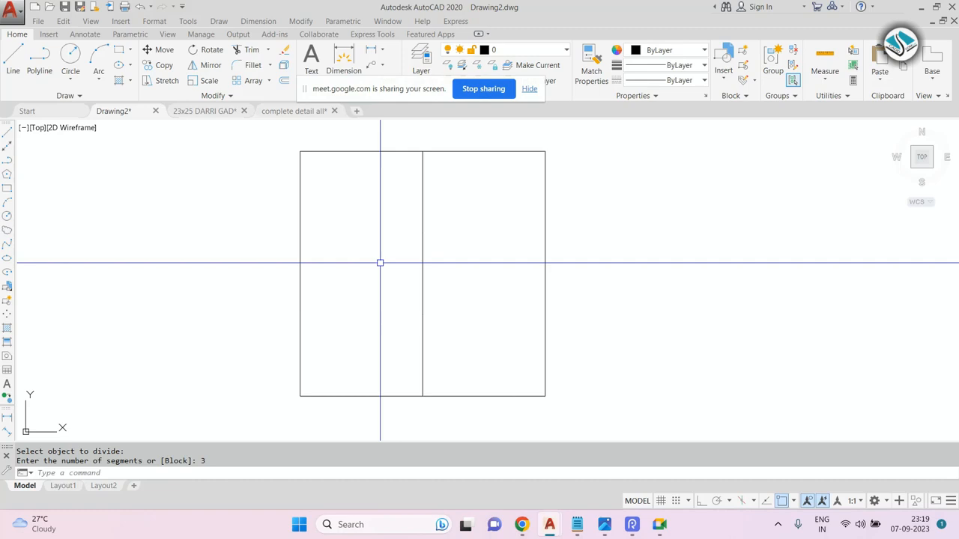
key(Escape)
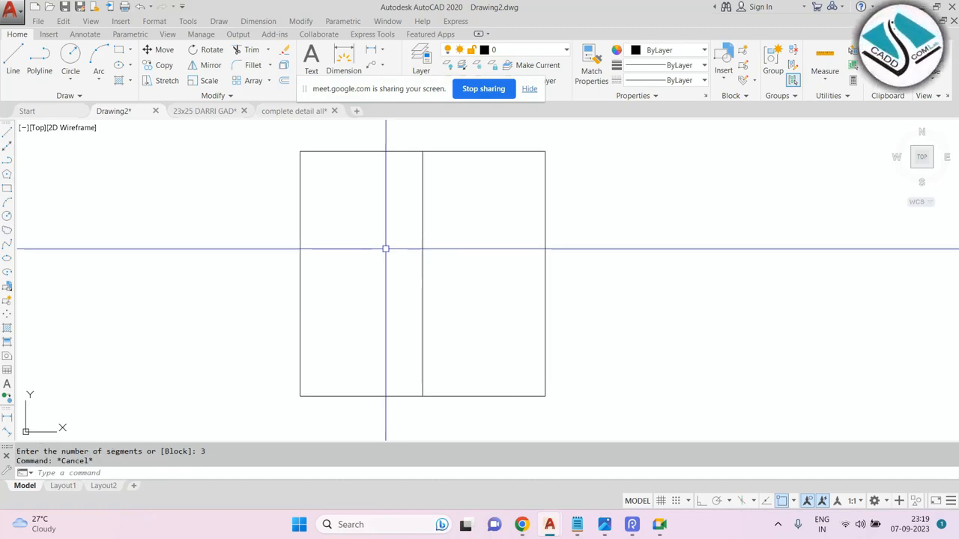
Change the point style to the circled X marker so the division points show.
text(ddpty)
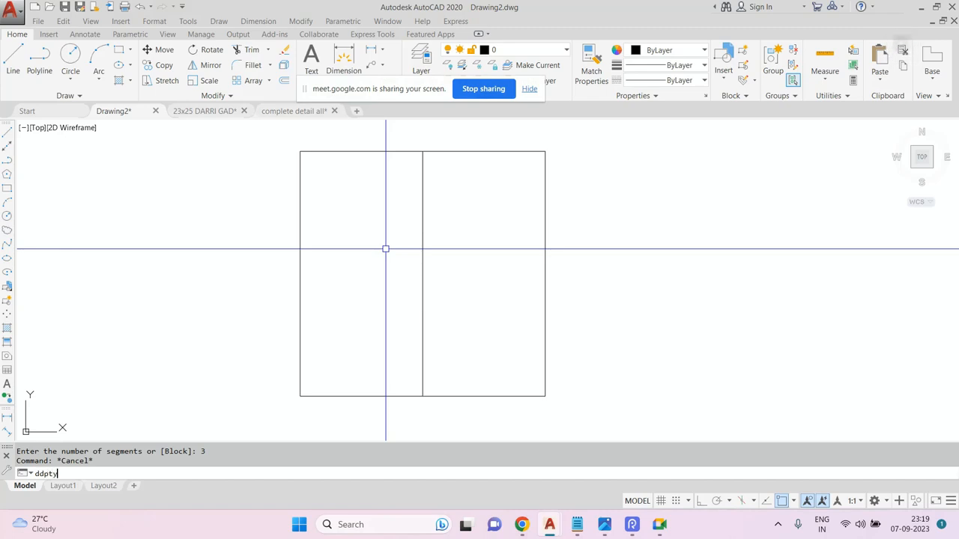
text(pe)
key(Return)
drag(598, 168, 606, 165)
click(641, 209)
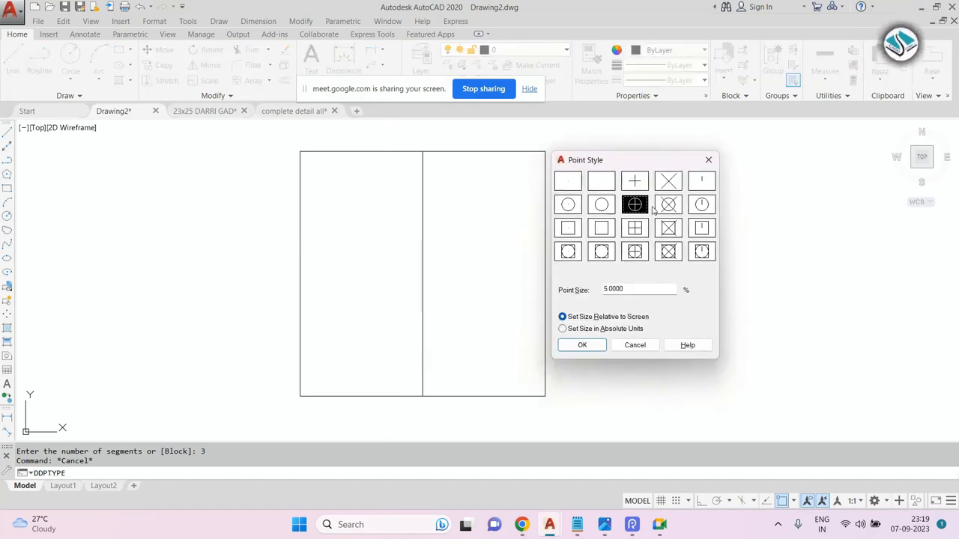
click(669, 205)
click(575, 346)
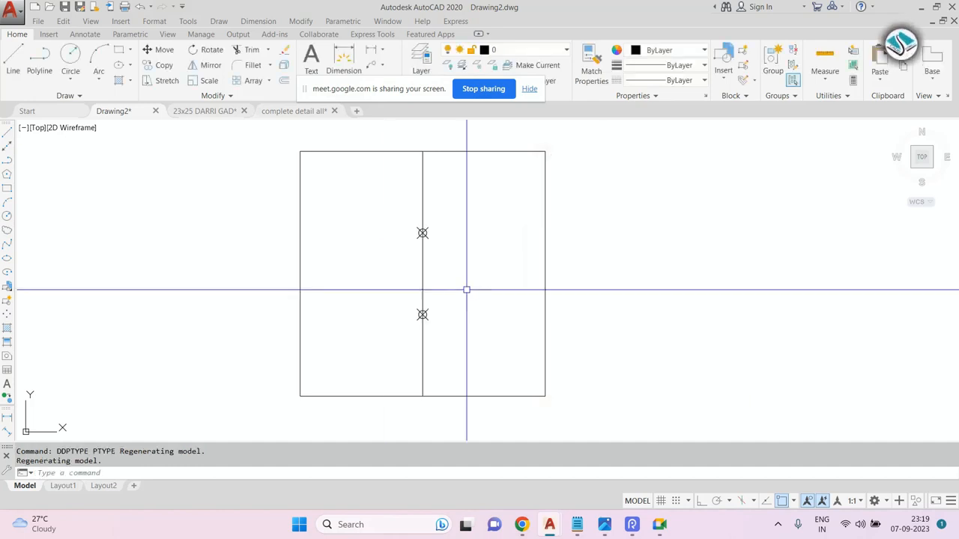
key(Escape)
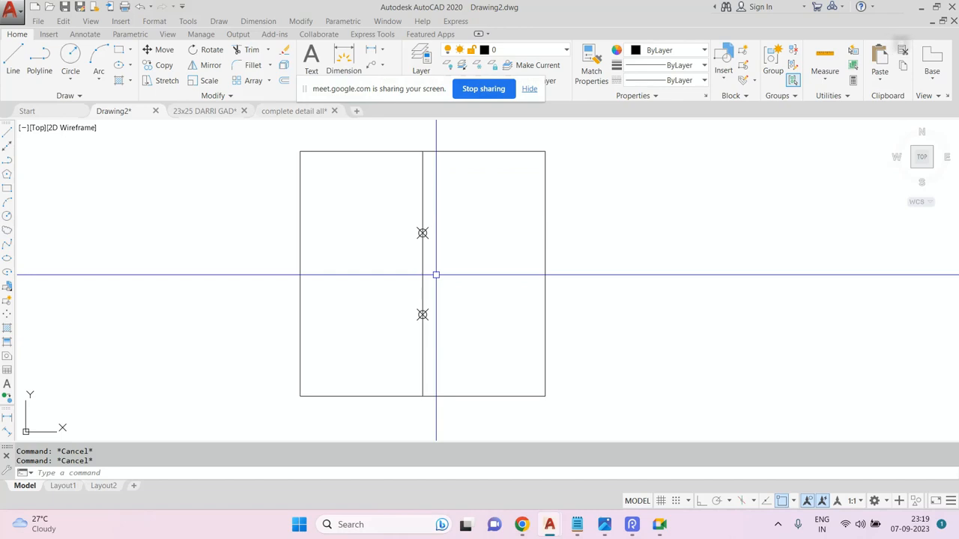
Draw horizontal lines from both division points across to the right side of the shape.
text(l)
key(Return)
click(422, 233)
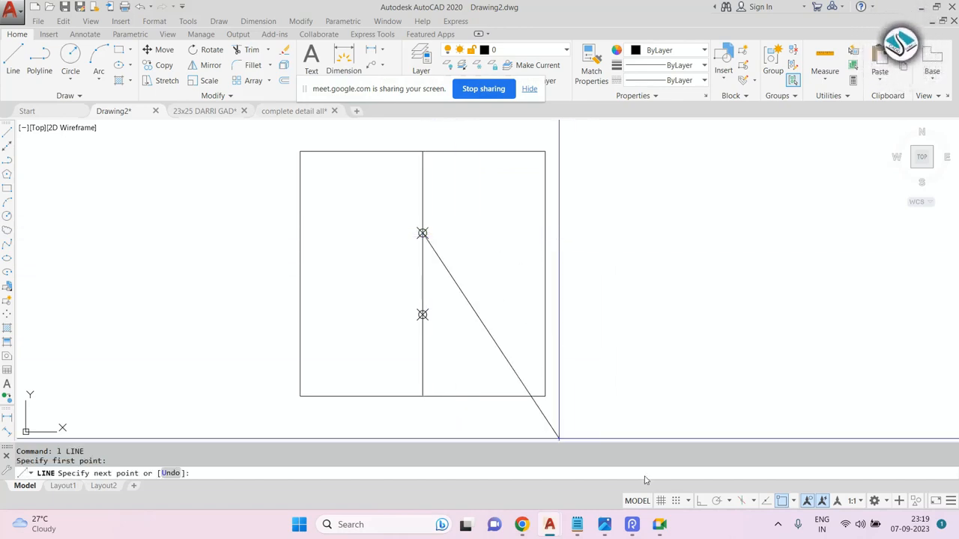
click(701, 500)
click(598, 233)
key(Escape)
key(Return)
click(423, 314)
click(635, 315)
key(Escape)
Erase the division points with a window selection.
click(396, 201)
click(454, 322)
text(e)
key(Return)
Trim the ends of the horizontal lines that extend beyond the right edge.
text(tr)
key(Return)
key(Return)
click(635, 183)
click(560, 342)
key(Escape)
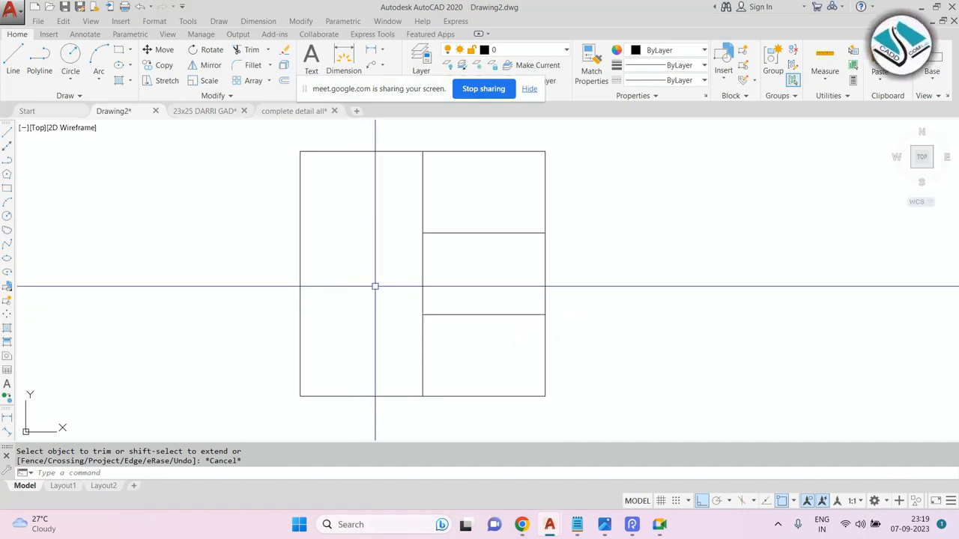
scroll(437, 203, up, 3)
scroll(427, 233, down, 2)
middle_drag(444, 229, 413, 255)
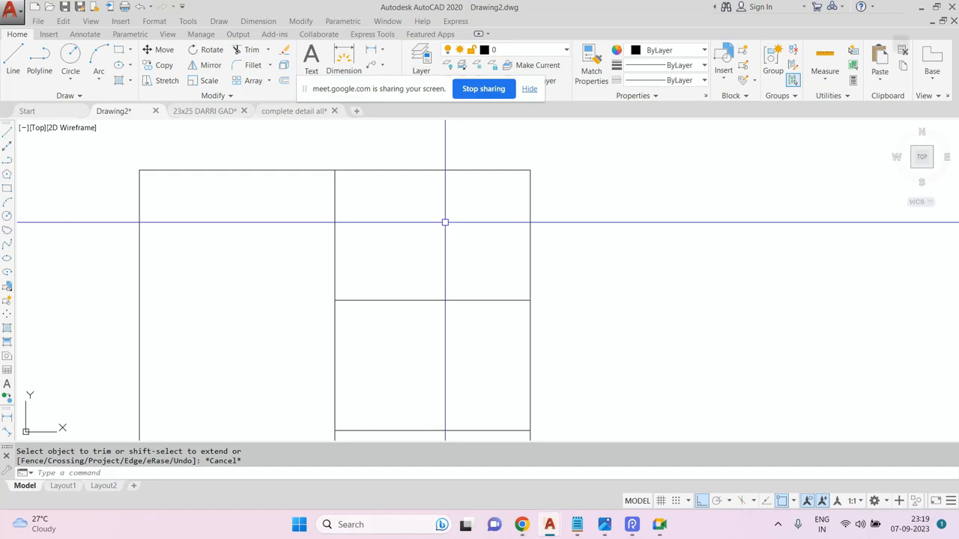
text(div)
key(Return)
key(Return)
key(Escape)
Divide the upper horizontal line into 3 segments.
text(div)
key(Return)
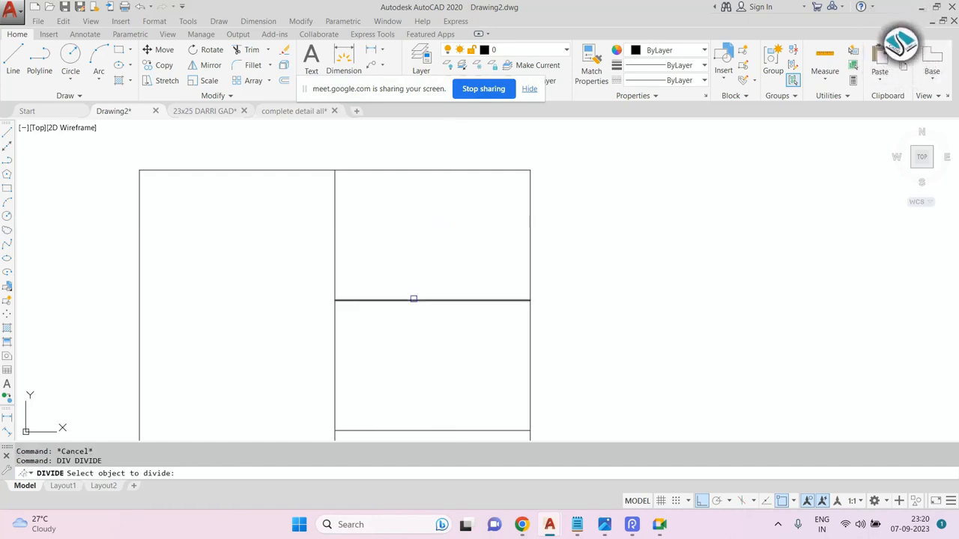
click(414, 299)
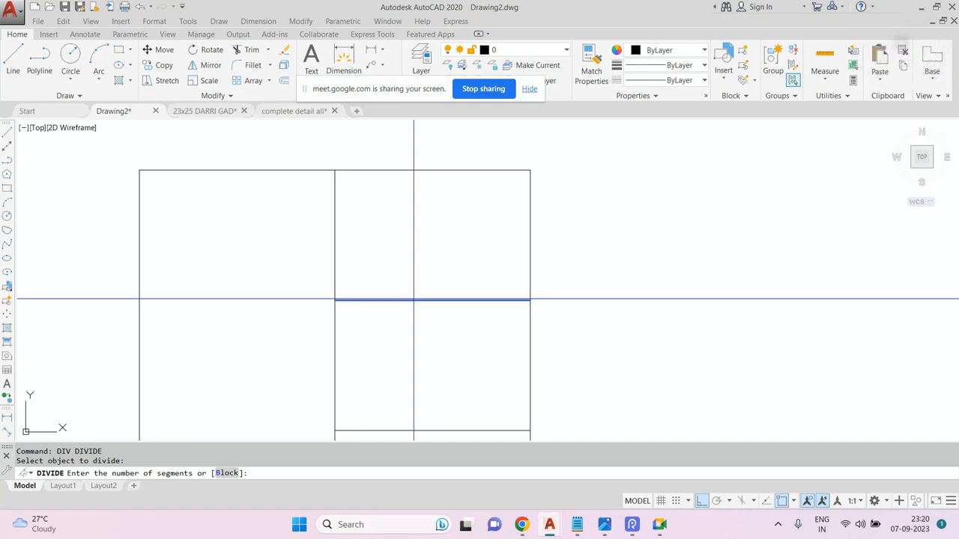
text(3)
key(Return)
key(Escape)
Draw vertical lines upward from both new division points past the top edge.
key(Return)
click(399, 301)
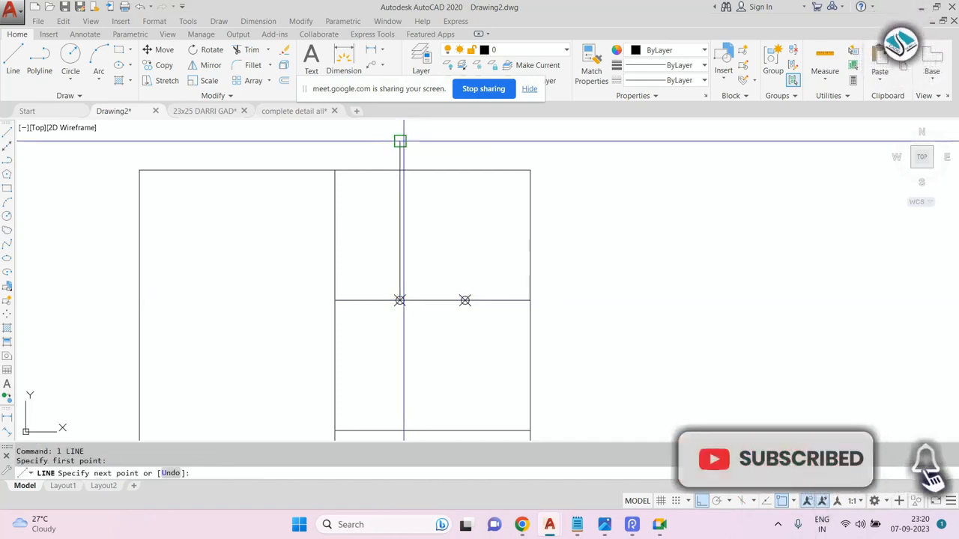
click(399, 141)
key(Escape)
key(Return)
click(465, 301)
click(465, 129)
key(Escape)
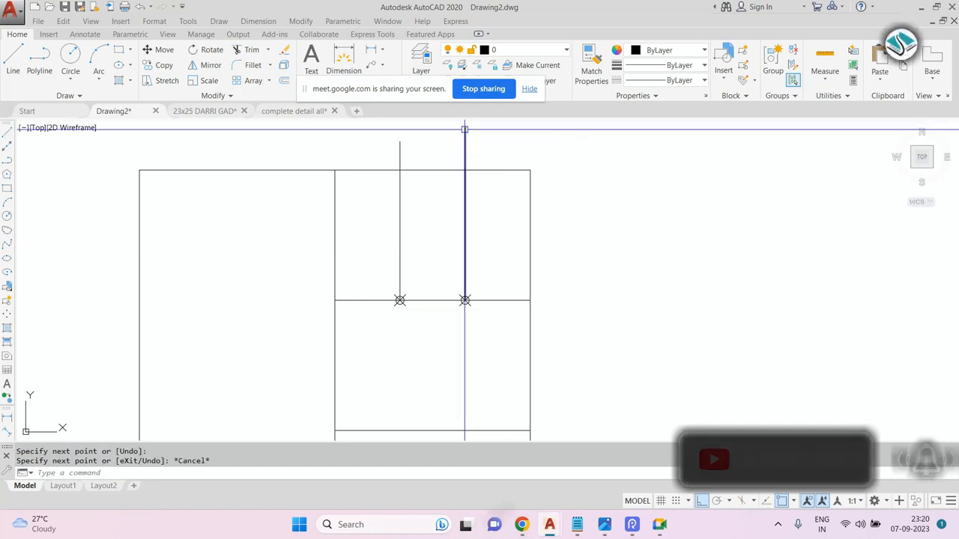
Trim the vertical lines where they extend above the top edge.
text(tr)
key(Return)
key(Return)
click(499, 137)
click(404, 153)
key(Escape)
Erase the division points with a window selection.
click(338, 267)
click(492, 336)
text(e)
key(Return)
scroll(522, 192, down, 2)
key(Escape)
key(Escape)
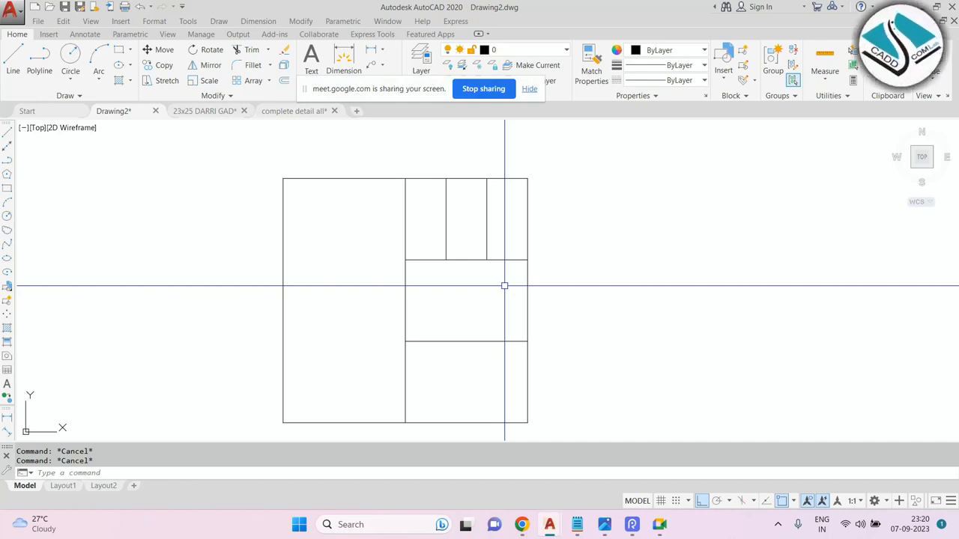
Draw a rectangle with length 6' and width 8' to the right of the existing drawing.
text(rec)
key(Return)
middle_drag(745, 231, 527, 261)
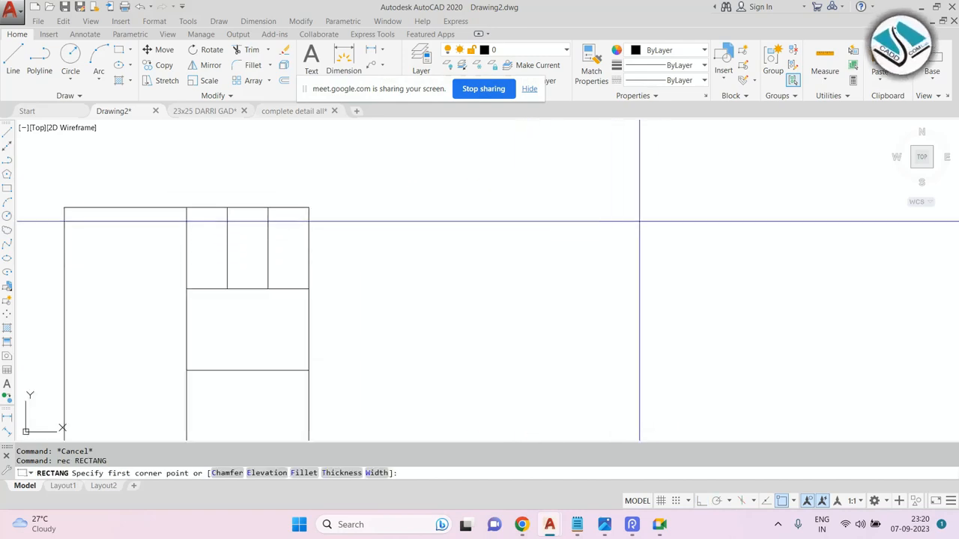
click(639, 221)
text(d)
key(Return)
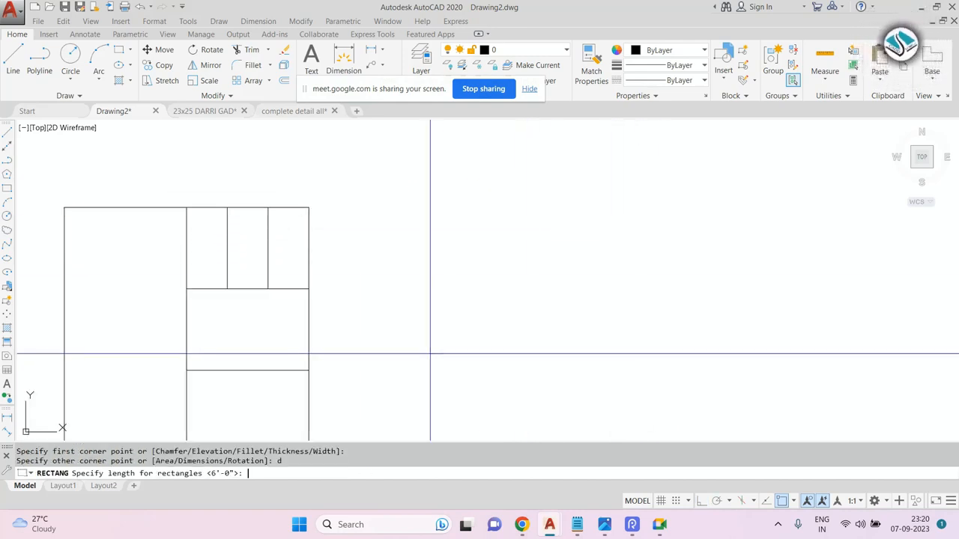
text(6')
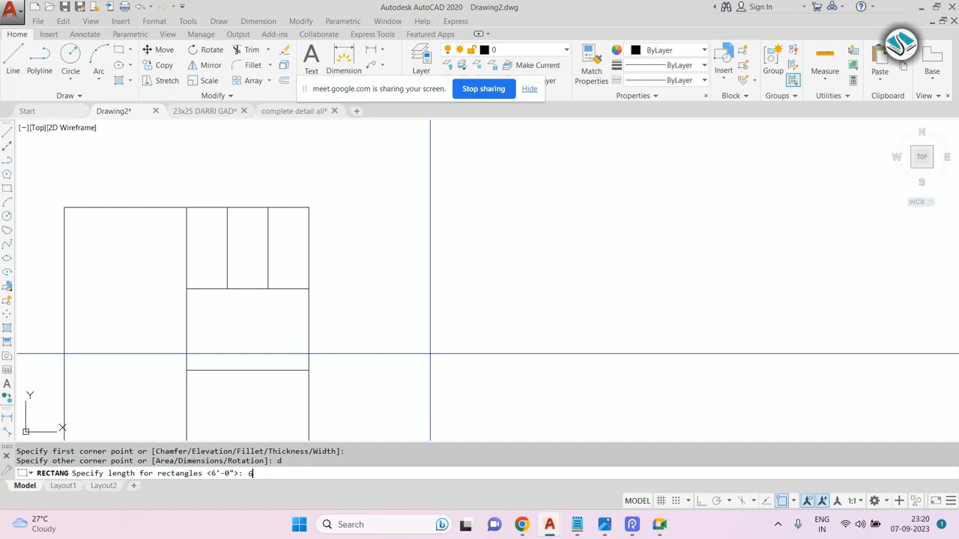
key(Return)
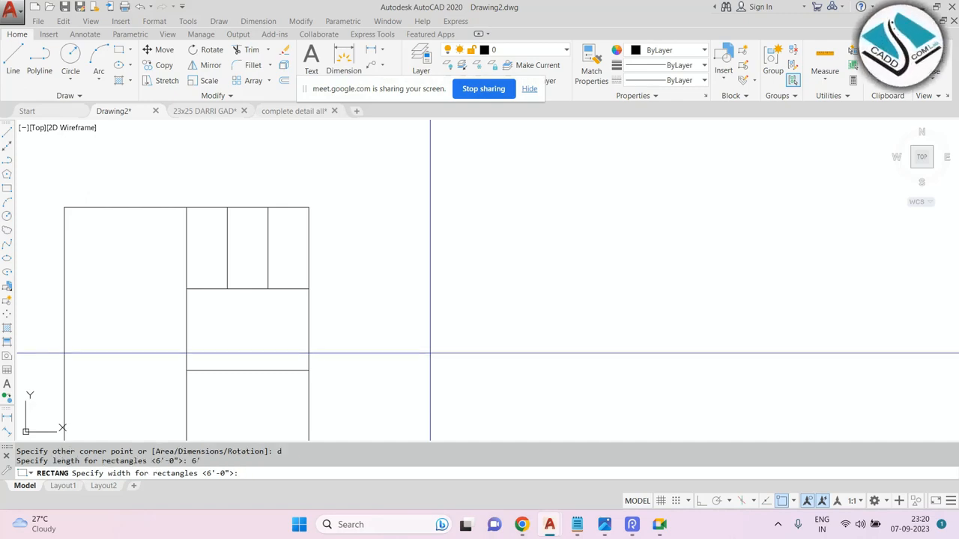
text(8')
key(Return)
click(430, 353)
scroll(417, 232, down, 3)
scroll(486, 268, up, 3)
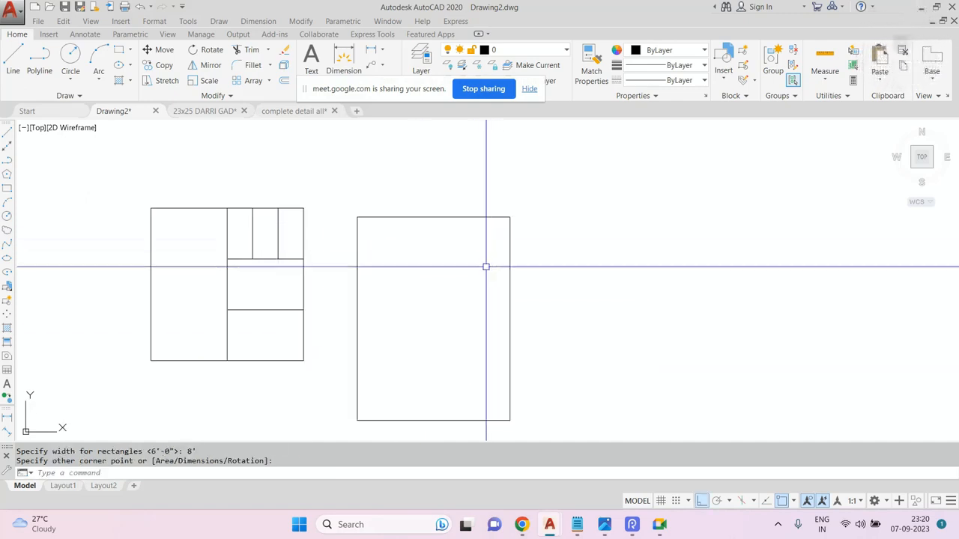
Rotate the new rectangle so it lies horizontally.
click(602, 219)
click(406, 312)
text(ro)
key(Return)
click(538, 351)
key(Escape)
scroll(479, 247, down, 2)
scroll(516, 225, up, 4)
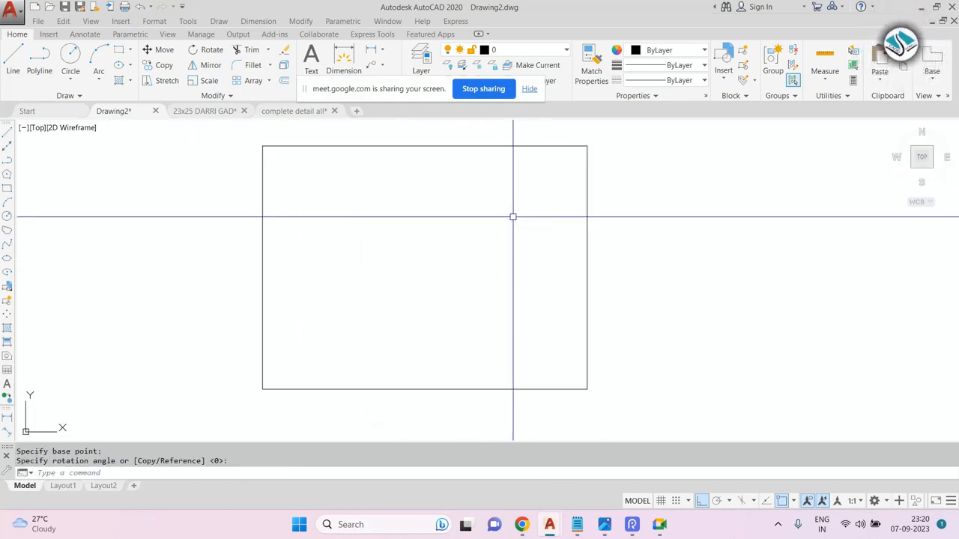
Explode the rectangle into separate lines.
text(x)
key(Return)
click(663, 193)
click(311, 316)
key(Return)
key(Escape)
key(Escape)
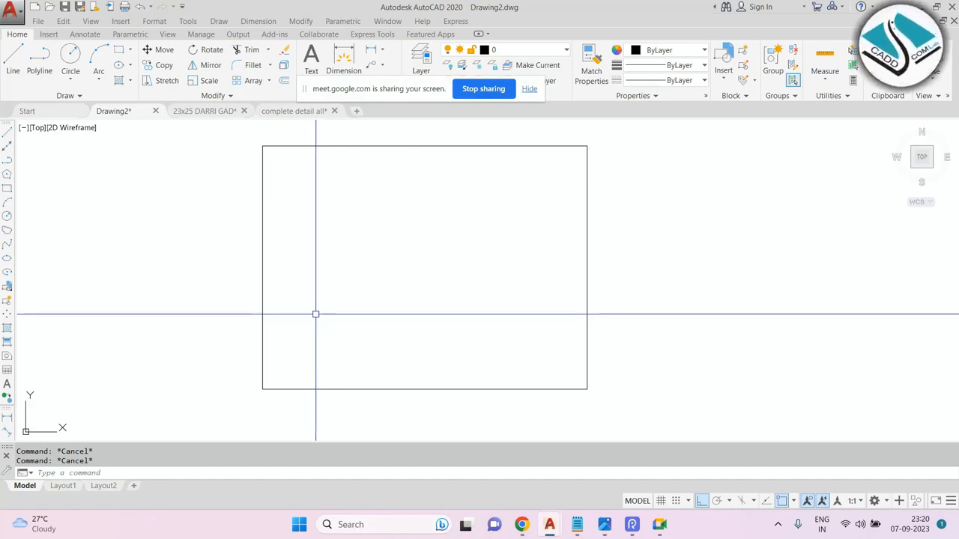
Offset each of the rectangle's four edges inward by 3.
text(o)
key(Return)
text(3)
key(Return)
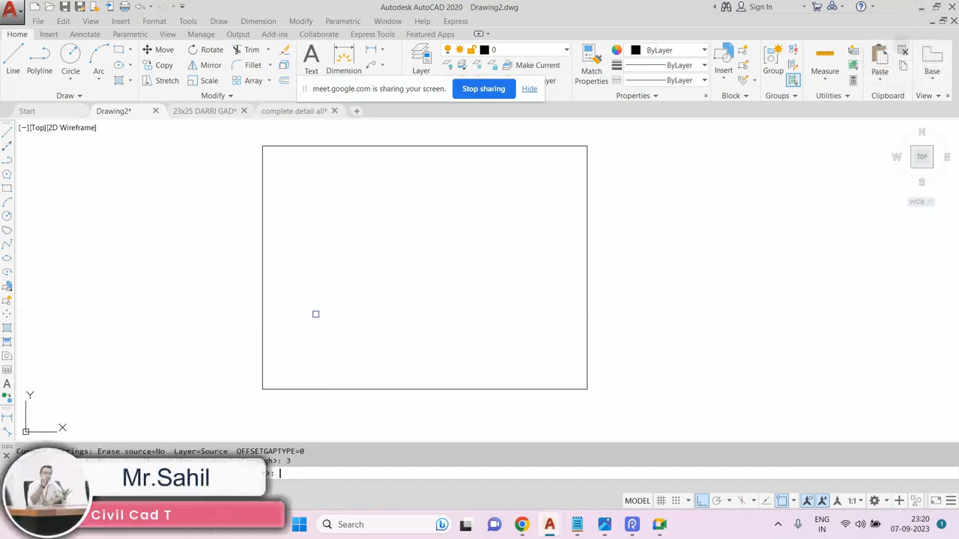
click(312, 147)
click(292, 213)
click(268, 271)
click(344, 333)
click(430, 389)
click(495, 348)
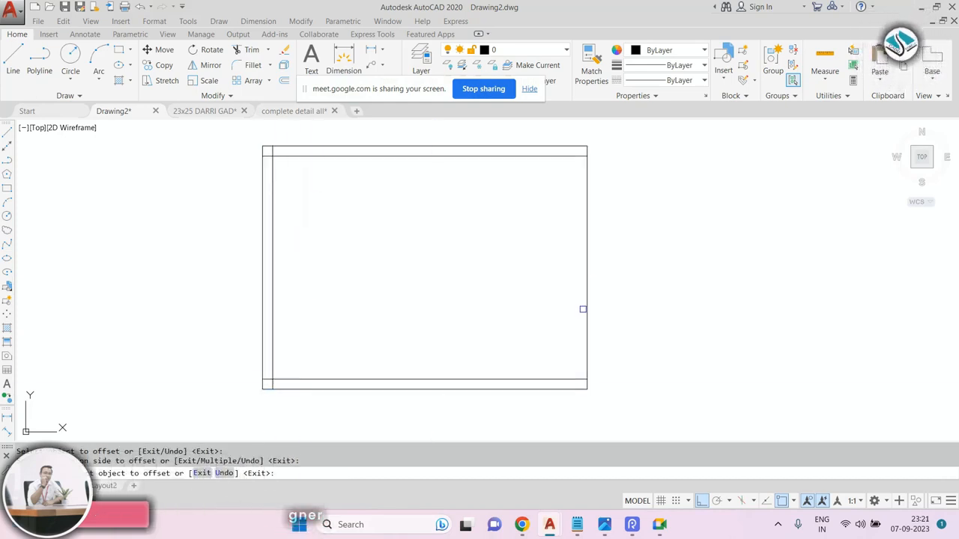
click(585, 308)
click(498, 287)
key(Escape)
Trim the crossing ends of the offset lines so the inner lines form a clean inner rectangle.
text(tr)
key(Return)
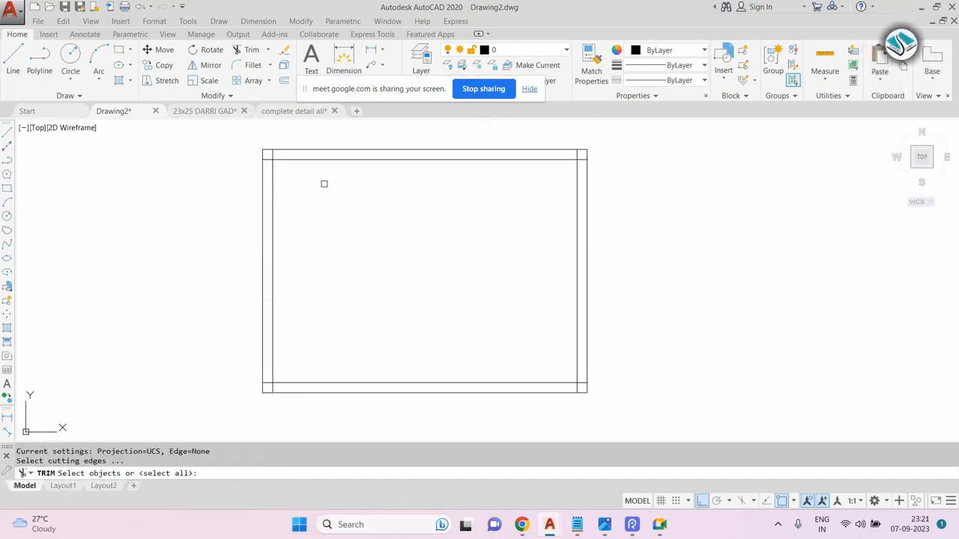
key(Return)
scroll(268, 149, up, 5)
click(287, 177)
click(284, 180)
click(265, 214)
scroll(268, 203, down, 5)
middle_drag(264, 422, 262, 259)
scroll(262, 260, up, 6)
click(272, 227)
click(283, 270)
click(297, 266)
click(287, 265)
click(292, 264)
scroll(289, 263, down, 2)
scroll(322, 262, down, 2)
middle_drag(805, 258, 706, 267)
scroll(704, 266, up, 6)
click(729, 286)
click(692, 311)
click(728, 256)
click(713, 288)
scroll(650, 325, down, 4)
click(659, 283)
middle_drag(631, 184, 619, 231)
scroll(649, 140, up, 6)
click(709, 143)
click(666, 160)
click(737, 210)
click(766, 261)
click(653, 226)
scroll(598, 197, down, 7)
key(Escape)
scroll(529, 254, up, 1)
middle_drag(531, 254, 495, 245)
key(Escape)
key(Escape)
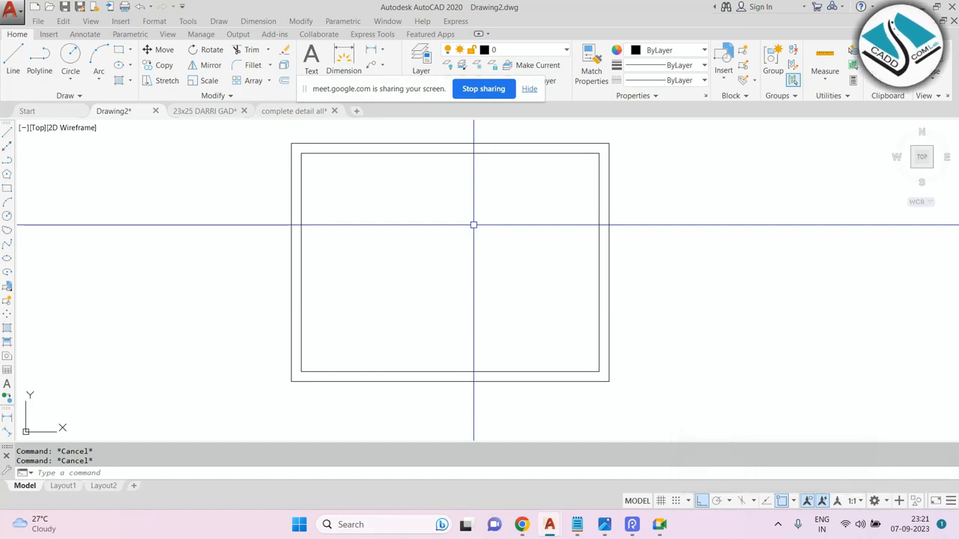
text(L)
key(Escape)
middle_drag(411, 193, 322, 205)
middle_drag(471, 253, 528, 232)
middle_drag(438, 195, 415, 212)
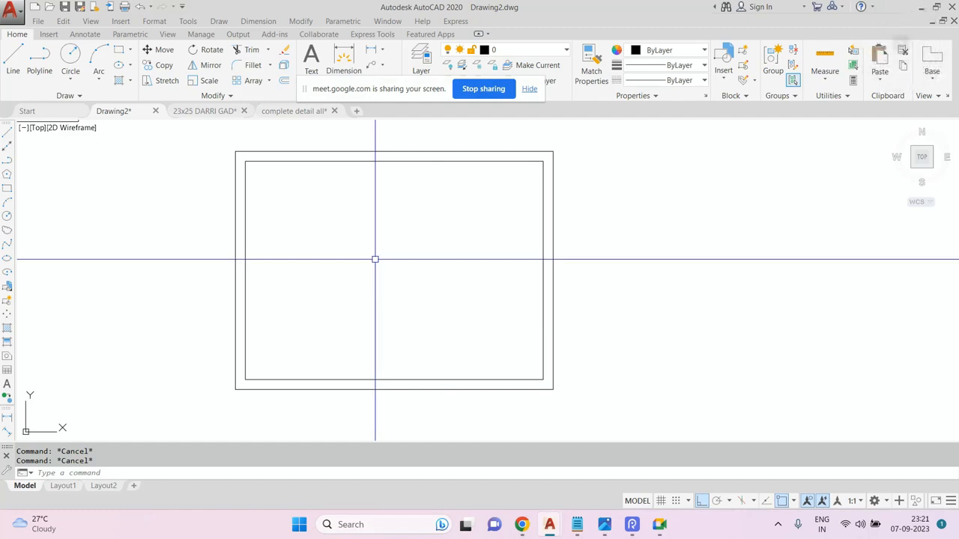
Divide the inner top line into 6 segments.
text(div)
key(Return)
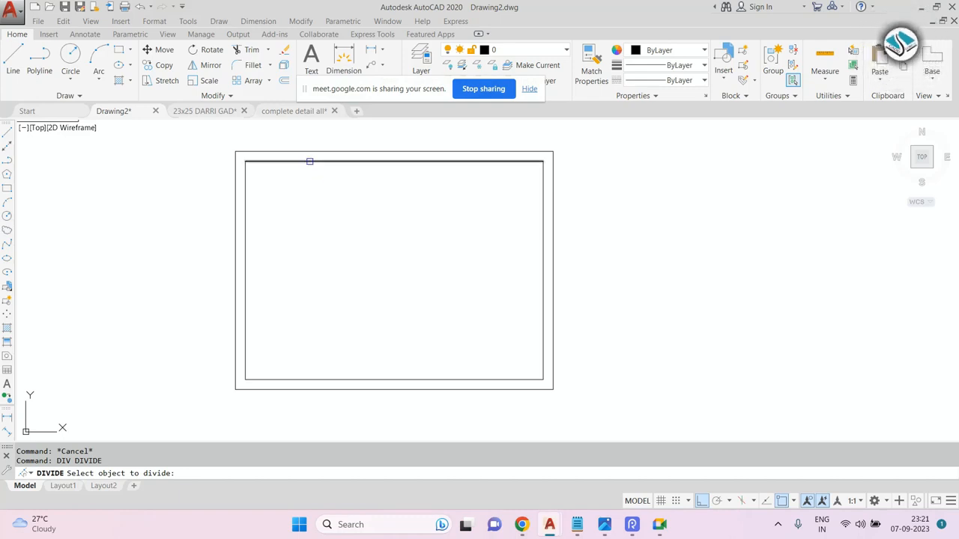
click(310, 163)
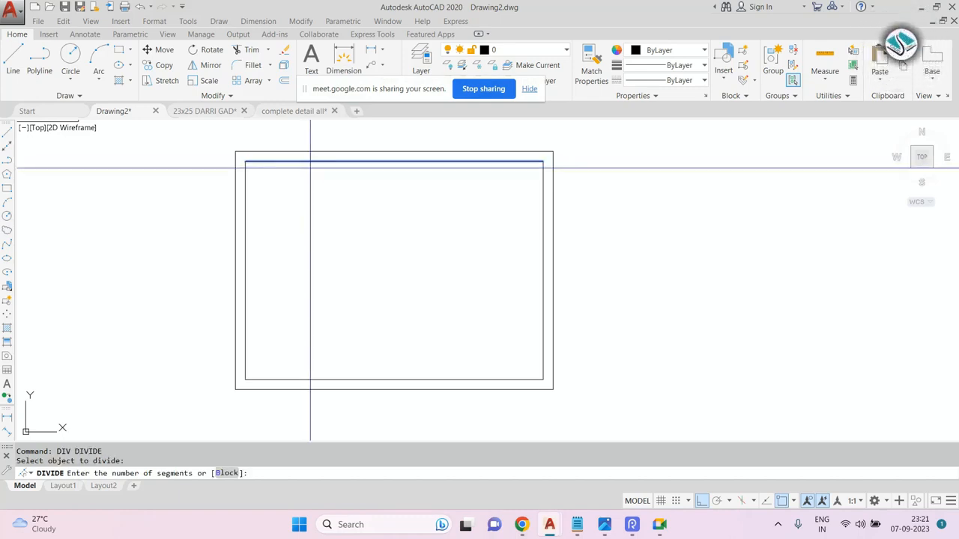
text(6)
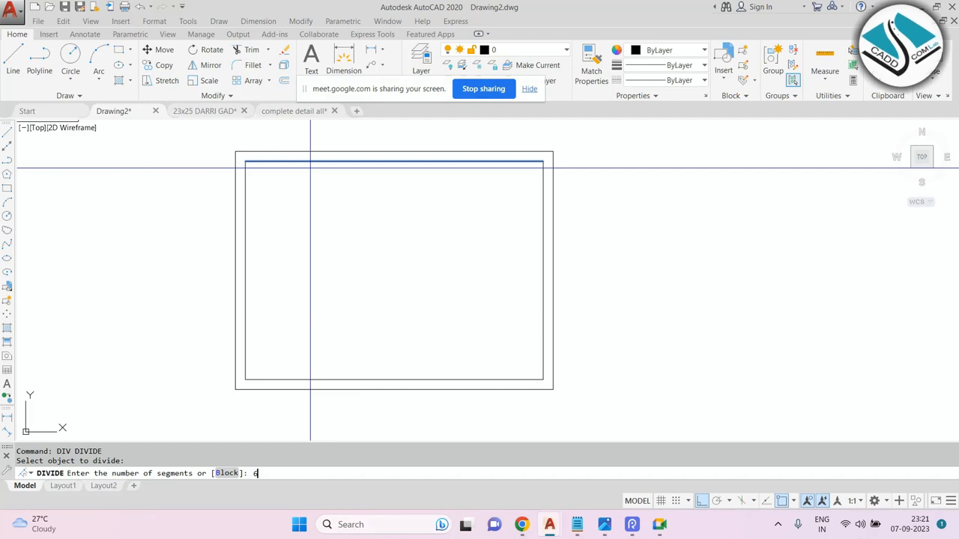
key(Return)
Draw vertical lines down from each of the five division points past the bottom edge.
text(l)
key(Return)
click(300, 162)
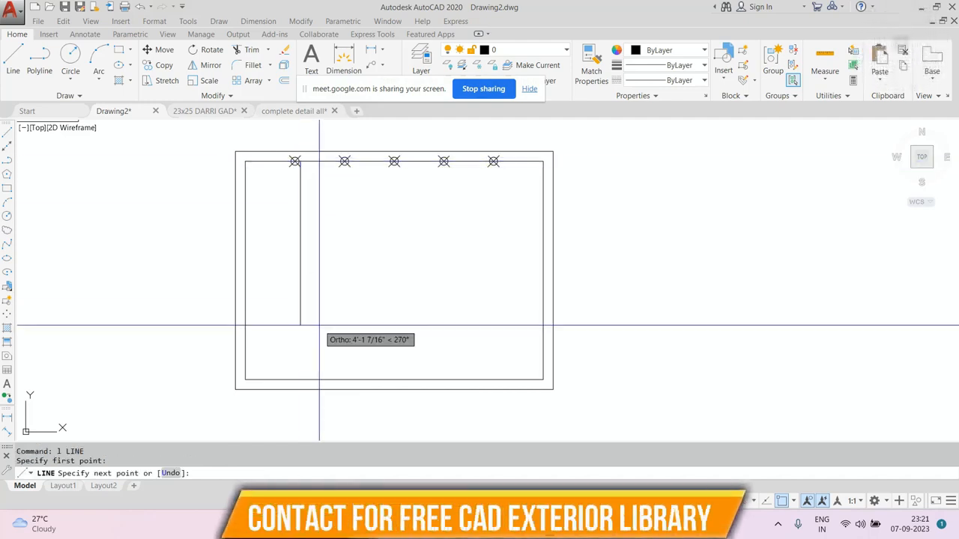
middle_drag(320, 325, 315, 304)
key(Escape)
key(Return)
click(289, 140)
click(304, 397)
key(Escape)
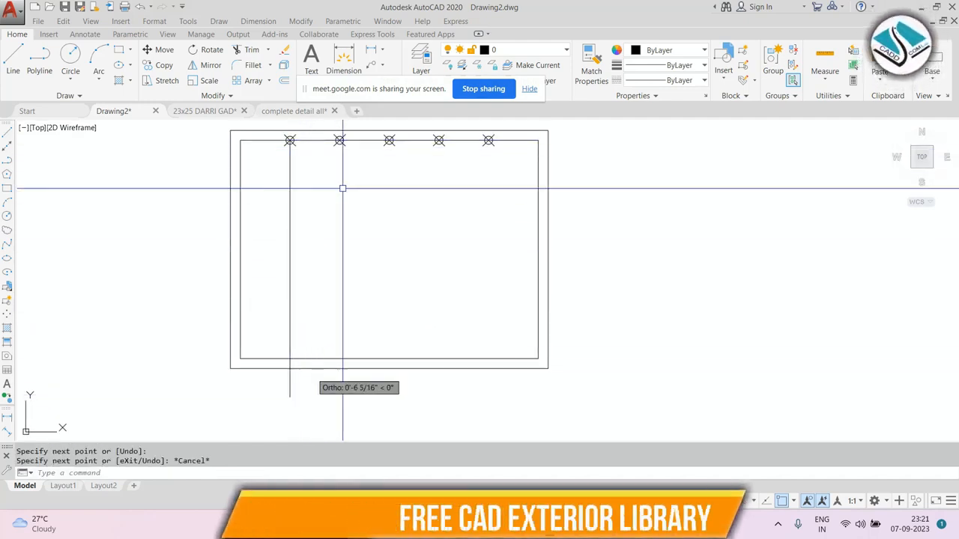
key(Return)
click(339, 141)
click(339, 397)
key(Escape)
key(Return)
click(388, 141)
click(389, 414)
key(Escape)
key(Return)
click(439, 140)
click(438, 397)
key(Escape)
key(Return)
click(488, 141)
click(488, 403)
key(Escape)
Trim the vertical lines where they extend below the bottom edge.
text(tr)
key(Escape)
text(tr)
key(Return)
key(Return)
click(561, 392)
click(307, 390)
click(302, 392)
click(284, 384)
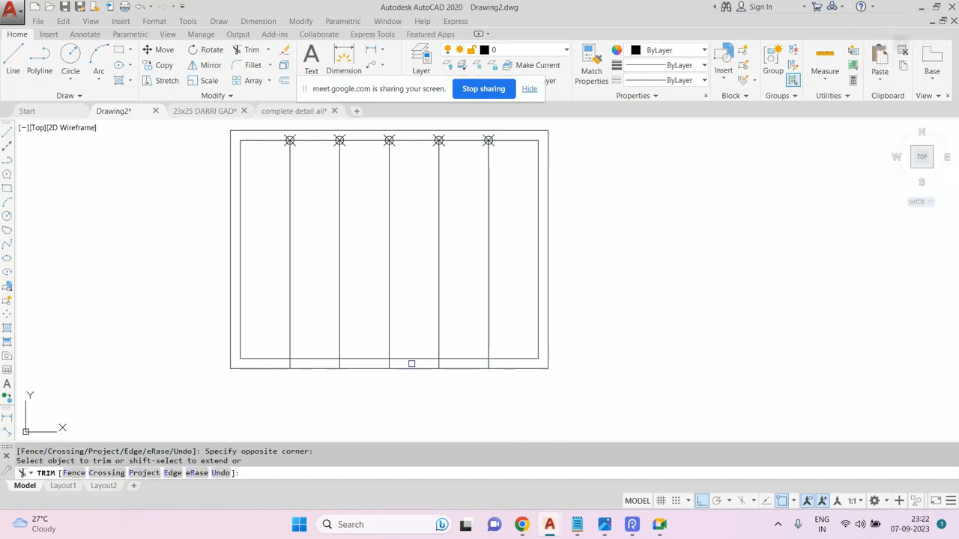
scroll(437, 353, up, 4)
scroll(580, 359, down, 2)
click(579, 357)
click(252, 367)
scroll(424, 372, down, 2)
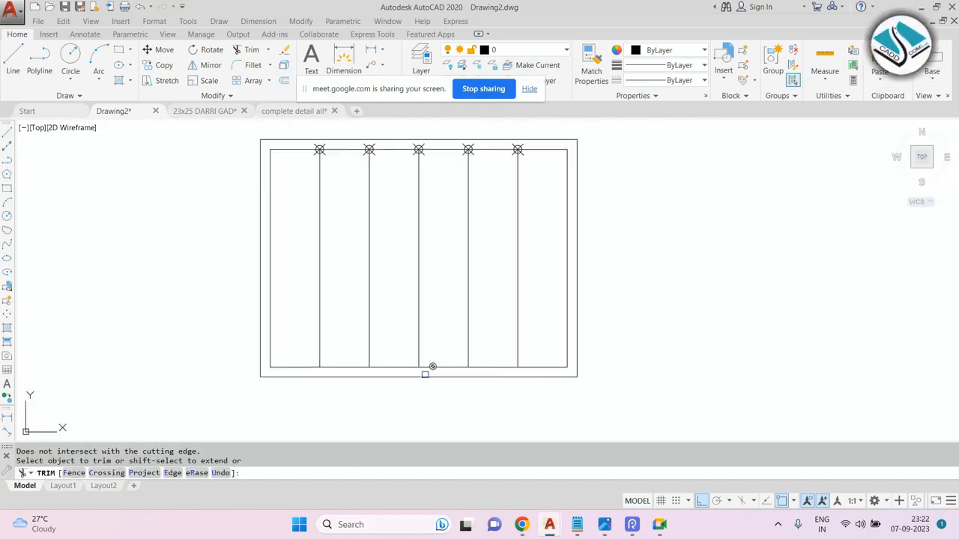
scroll(416, 149, up, 2)
key(Escape)
Erase the five division points using a window selection.
click(229, 188)
click(576, 244)
text(e)
key(Return)
scroll(524, 252, down, 4)
key(Escape)
scroll(524, 252, up, 2)
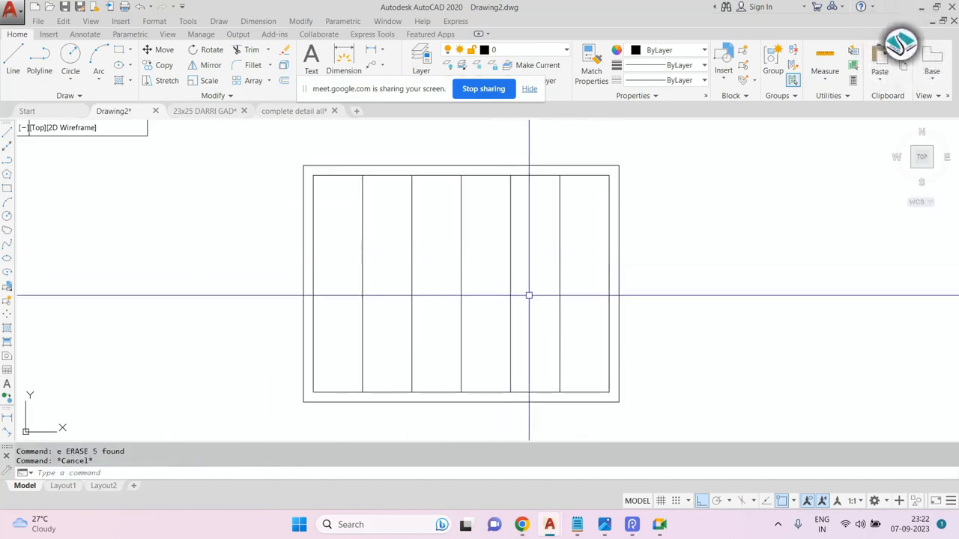
Move the divided frame next to the first drawing, beside its right edge.
scroll(529, 289, down, 3)
scroll(509, 229, up, 3)
scroll(509, 229, down, 3)
scroll(598, 297, up, 2)
click(625, 225)
click(413, 381)
text(m)
key(Return)
click(469, 314)
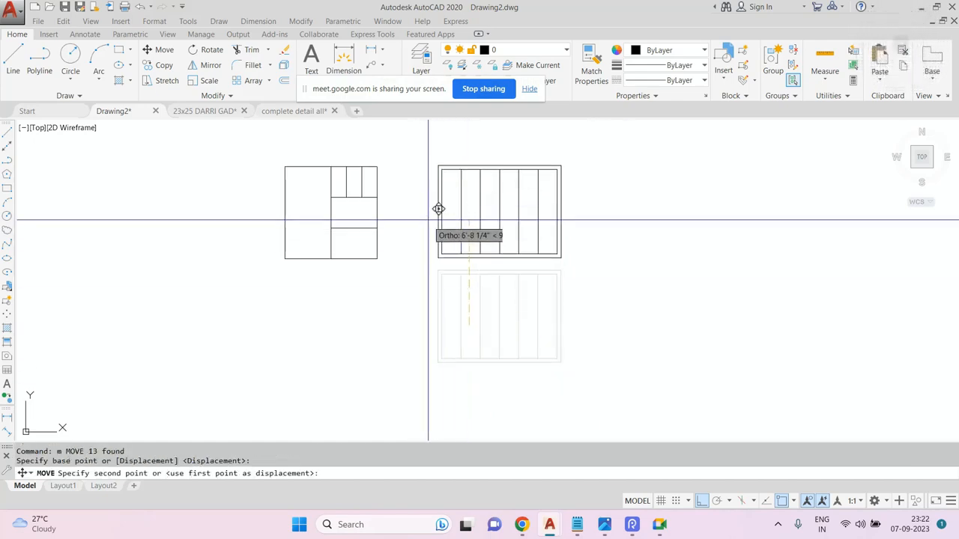
click(705, 506)
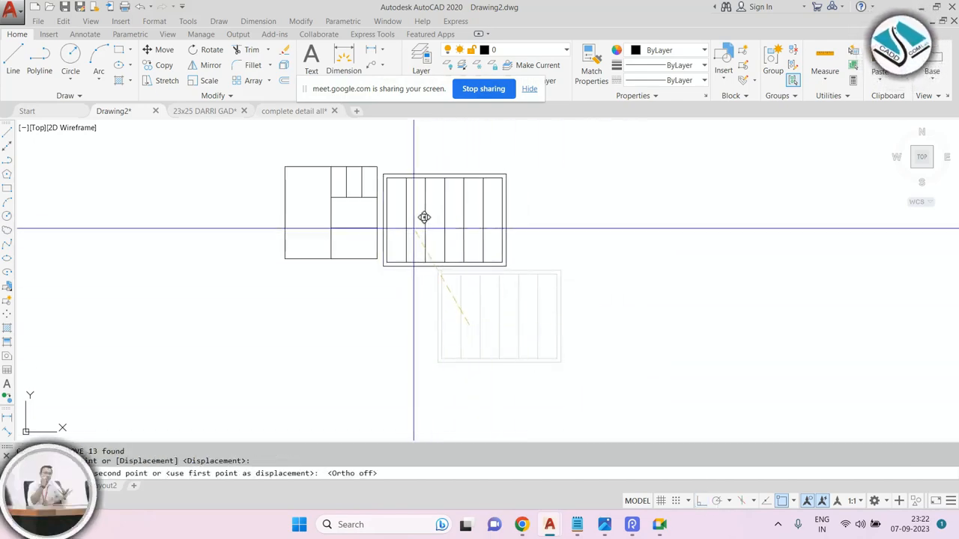
click(413, 223)
middle_drag(406, 186, 420, 222)
scroll(410, 220, up, 2)
key(Escape)
key(Escape)
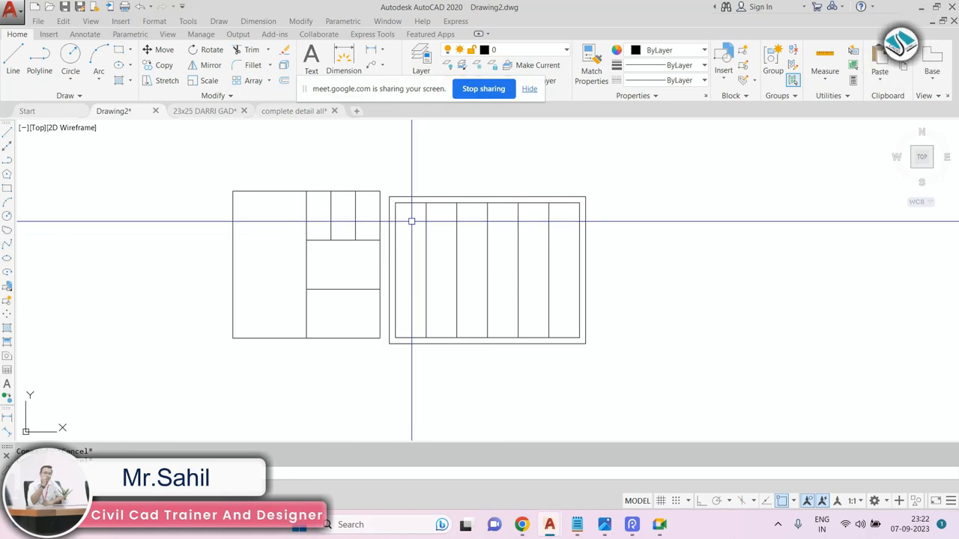
Select and delete all objects in the drawing.
scroll(473, 212, down, 2)
key(ctrl+a)
key(Delete)
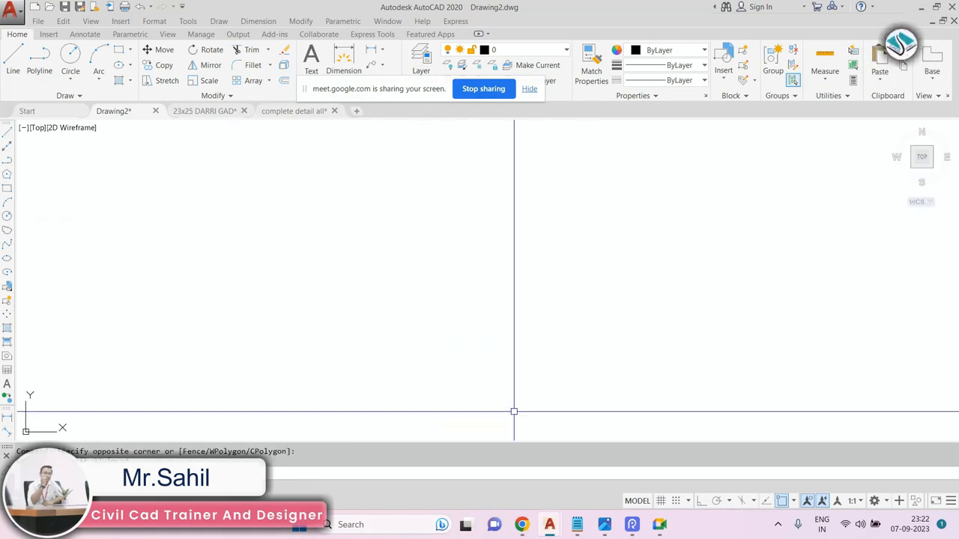
Switch to Notepad and delete the earlier command lines from the list.
click(577, 524)
drag(368, 242, 2, 159)
key(BackSpace)
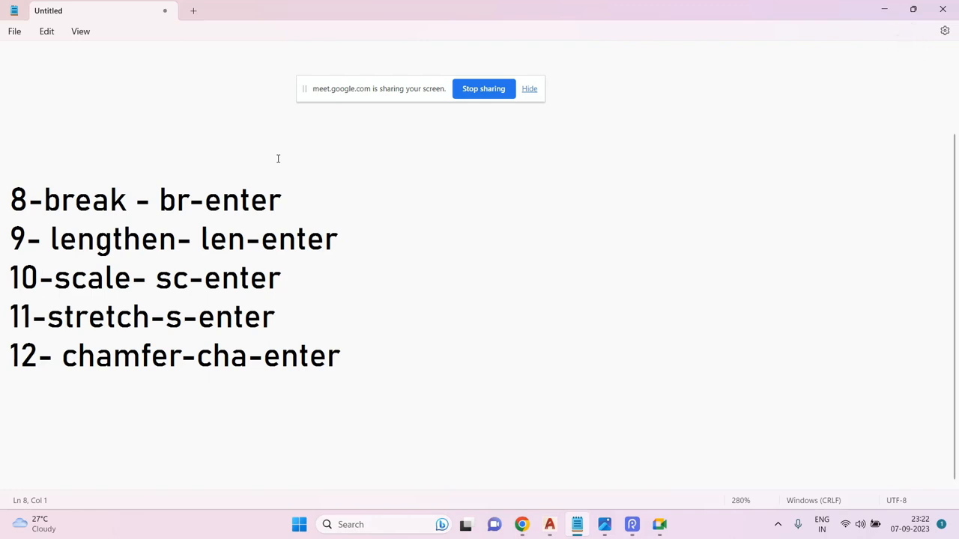
Highlight the line "8-break - br-enter" in the command list.
drag(289, 194, 10, 184)
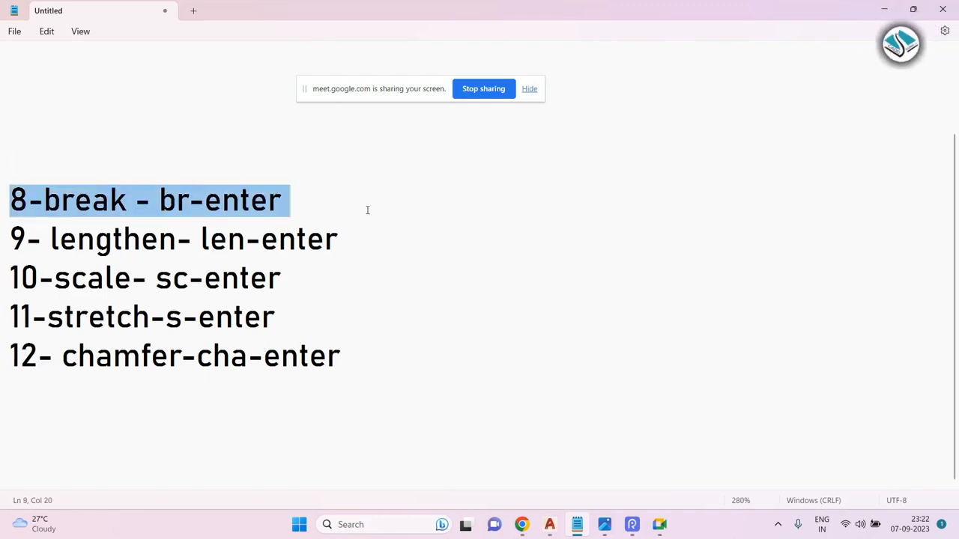
drag(328, 208, 1, 189)
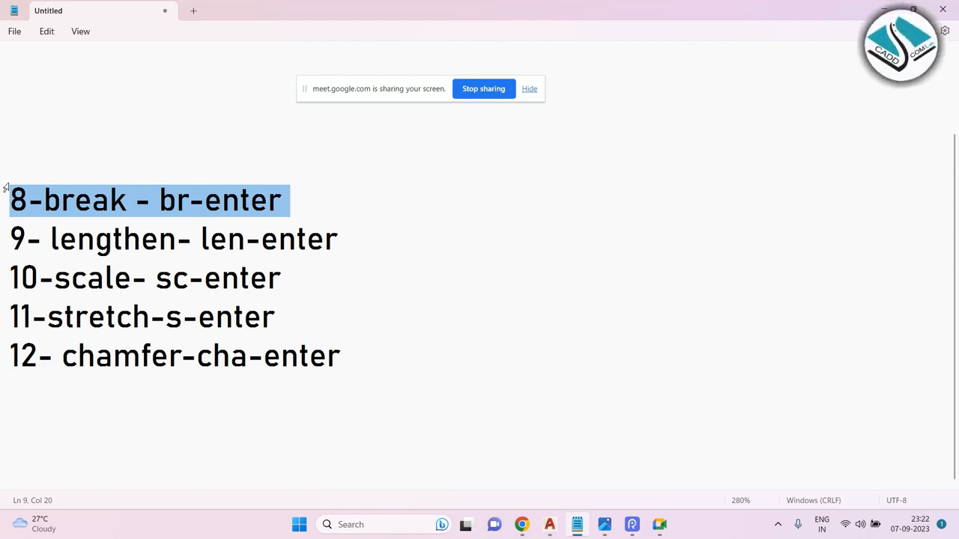
Switch to AutoCAD and draw a horizontal line with Ortho mode turned on.
click(884, 9)
key(Escape)
text(l)
key(Return)
click(325, 231)
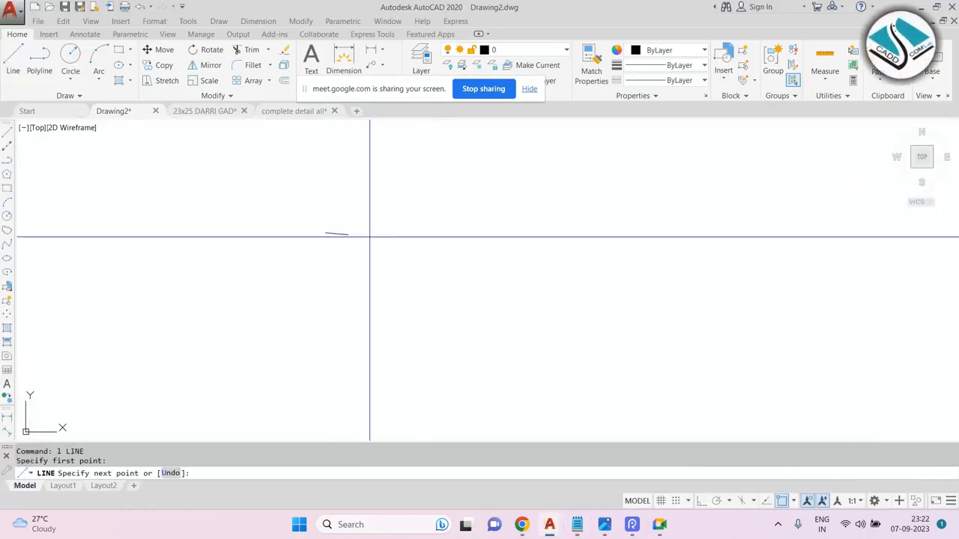
key(Escape)
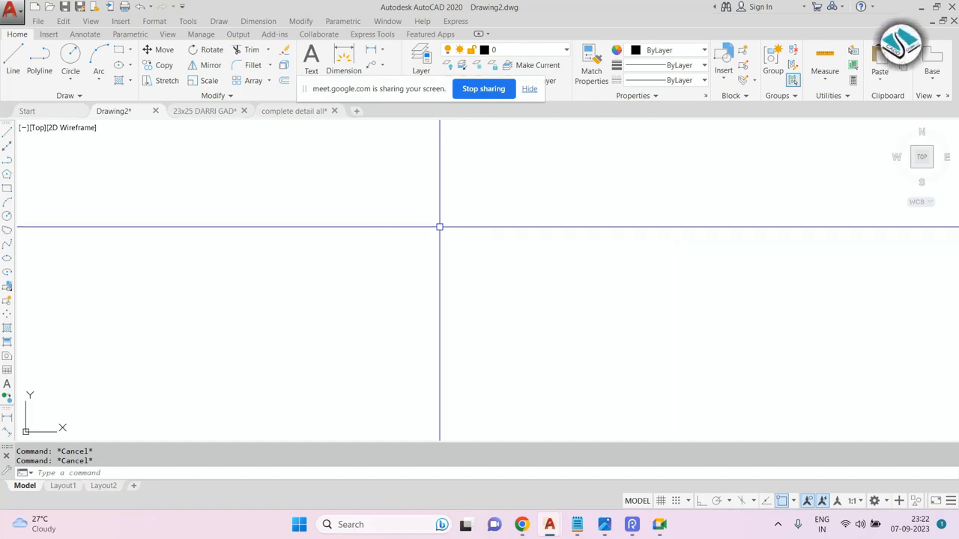
text(l)
key(Return)
click(330, 242)
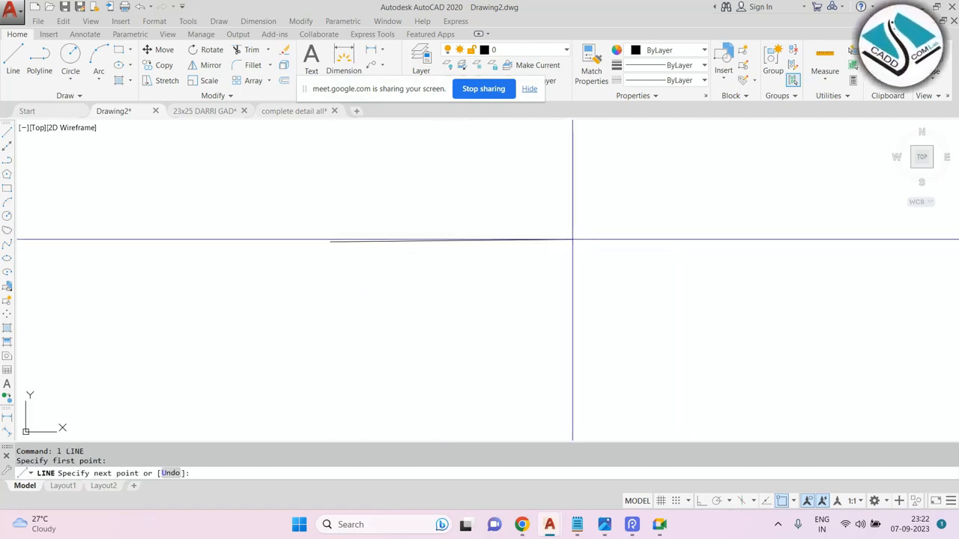
click(702, 501)
click(606, 249)
key(Escape)
Use Break (br) on the horizontal line, picking two points to remove its middle portion.
middle_drag(515, 250, 488, 262)
scroll(487, 260, up, 2)
key(Escape)
scroll(445, 222, down, 2)
middle_drag(442, 221, 440, 235)
scroll(440, 234, up, 2)
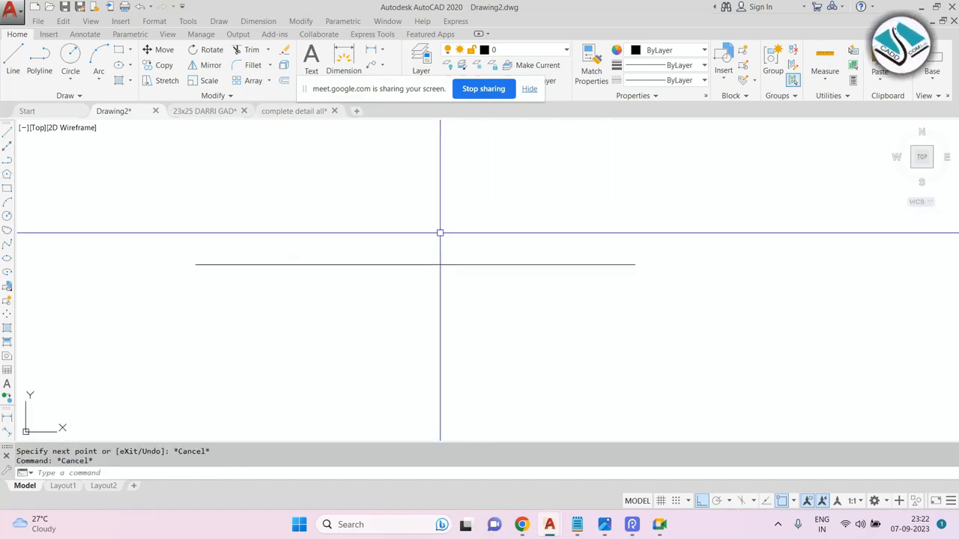
text(br)
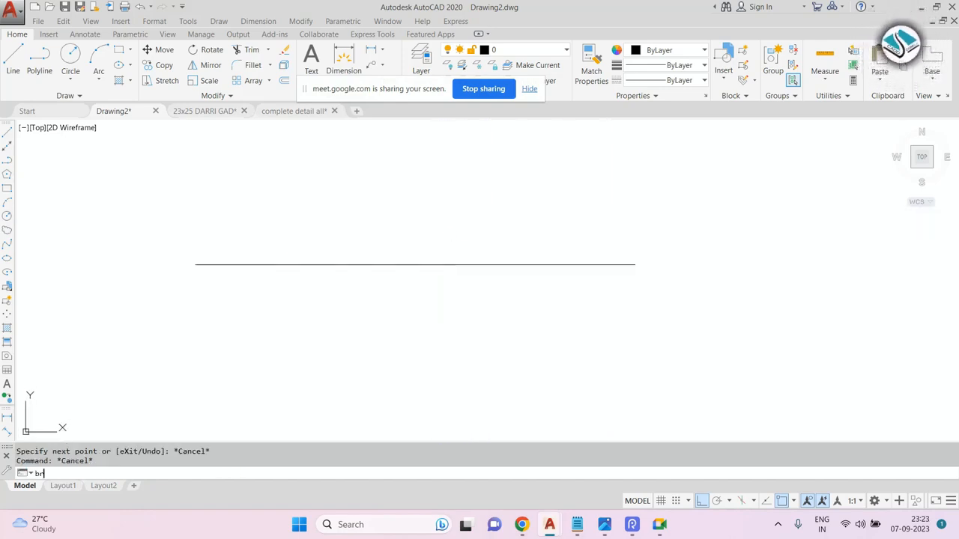
key(Return)
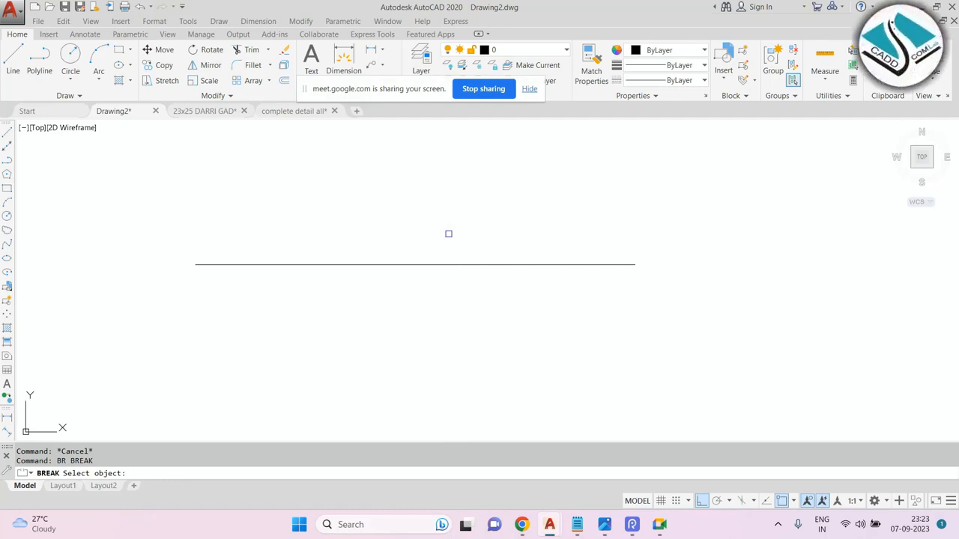
middle_drag(458, 252, 463, 267)
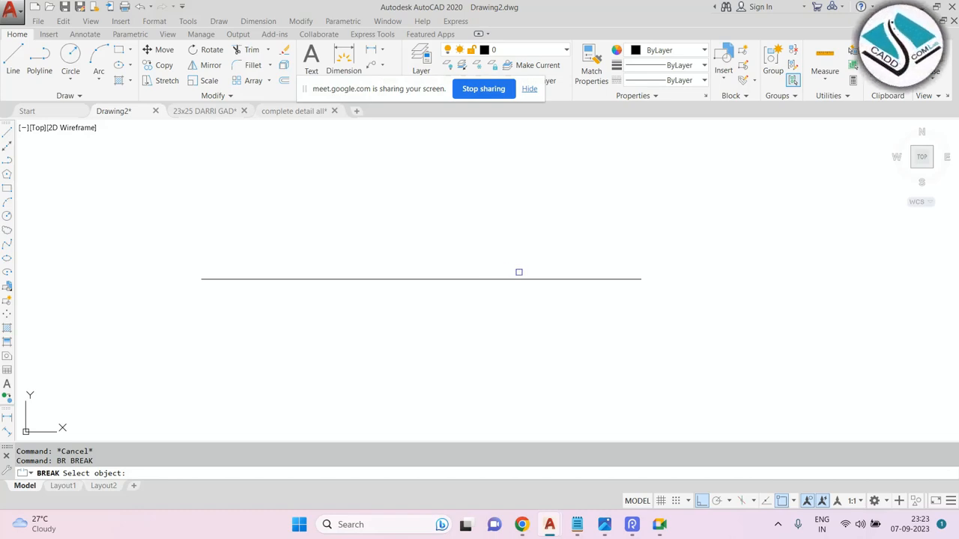
click(581, 278)
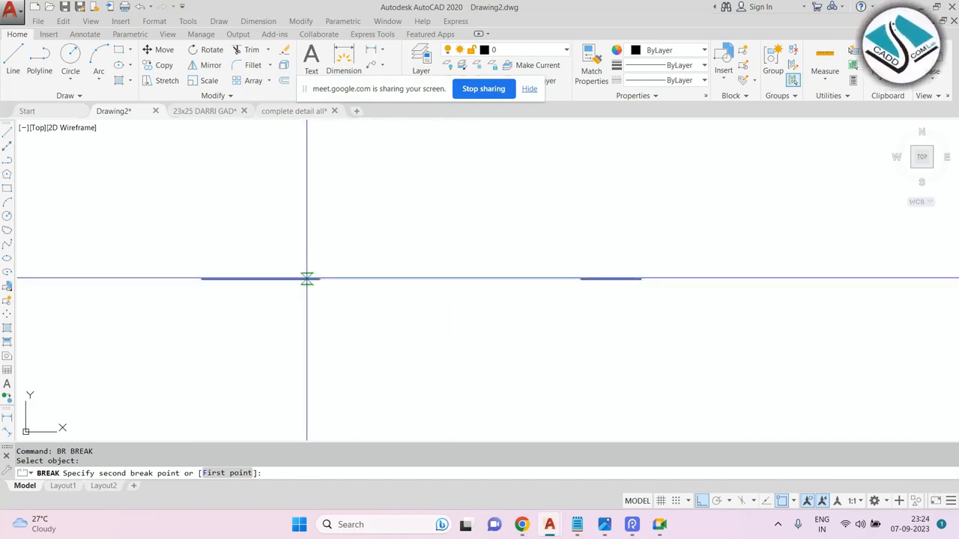
click(251, 278)
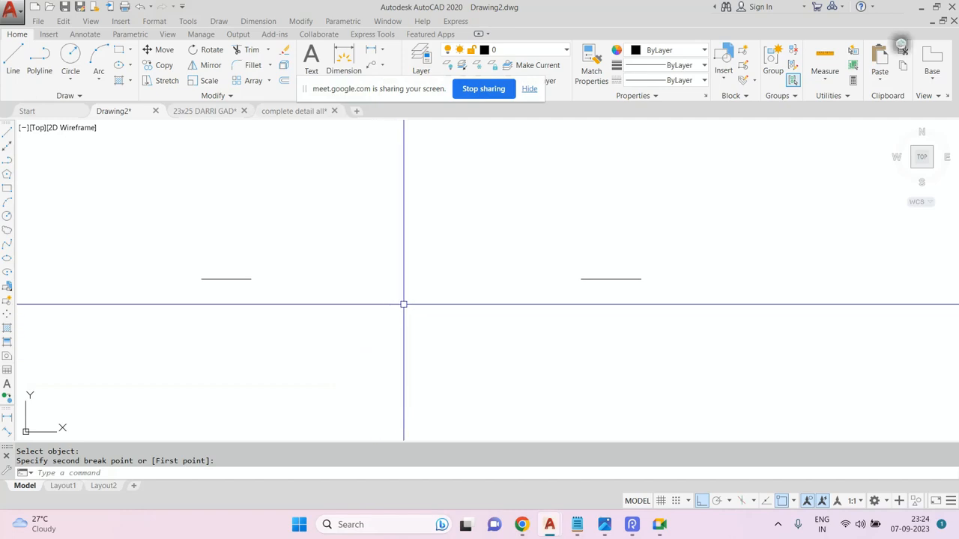
Draw a circle above the broken line.
scroll(420, 284, down, 3)
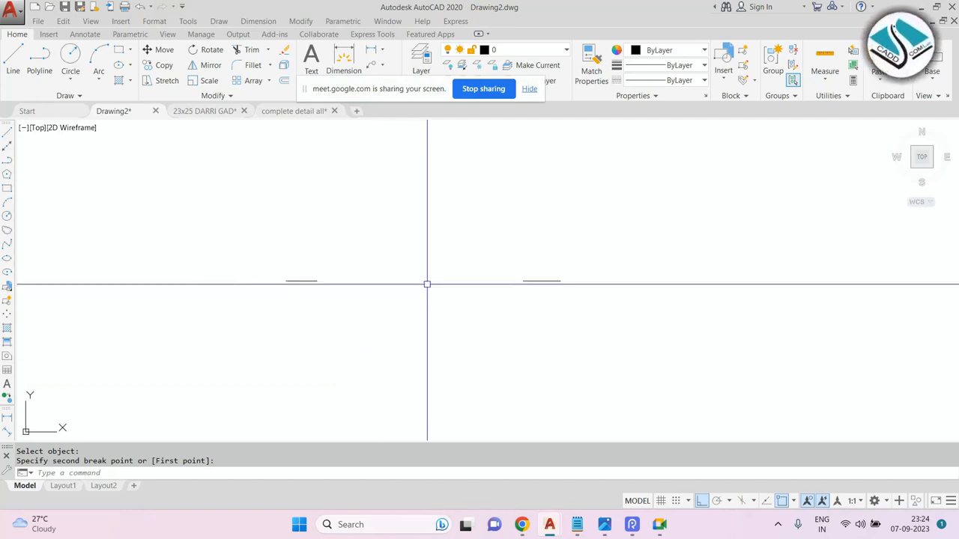
click(618, 242)
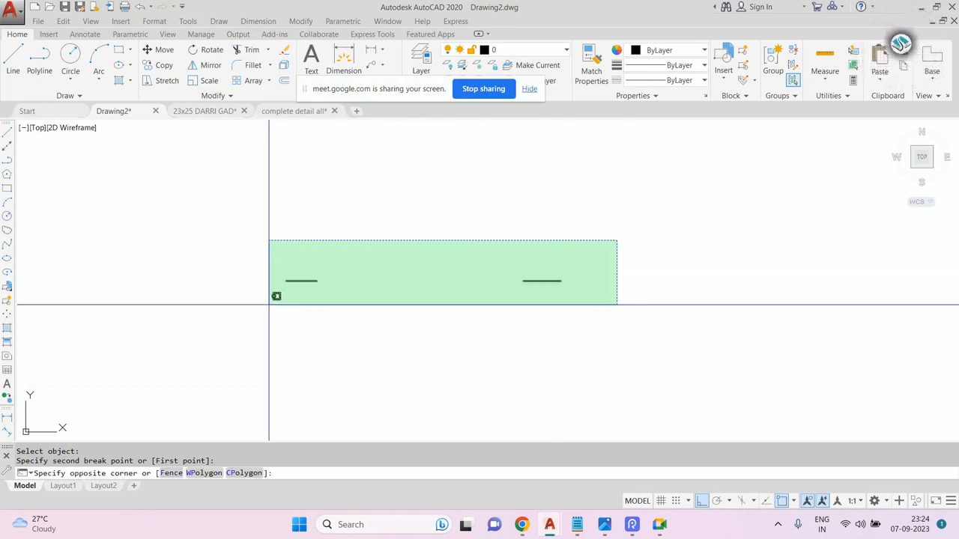
key(Escape)
text(c)
key(Return)
click(437, 238)
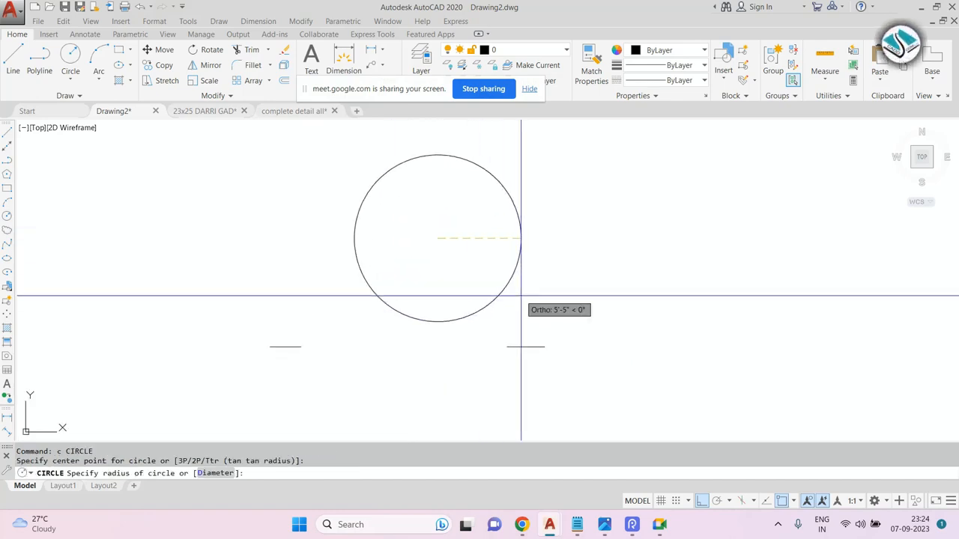
Break the circle between its top and bottom points.
text(br)
key(Return)
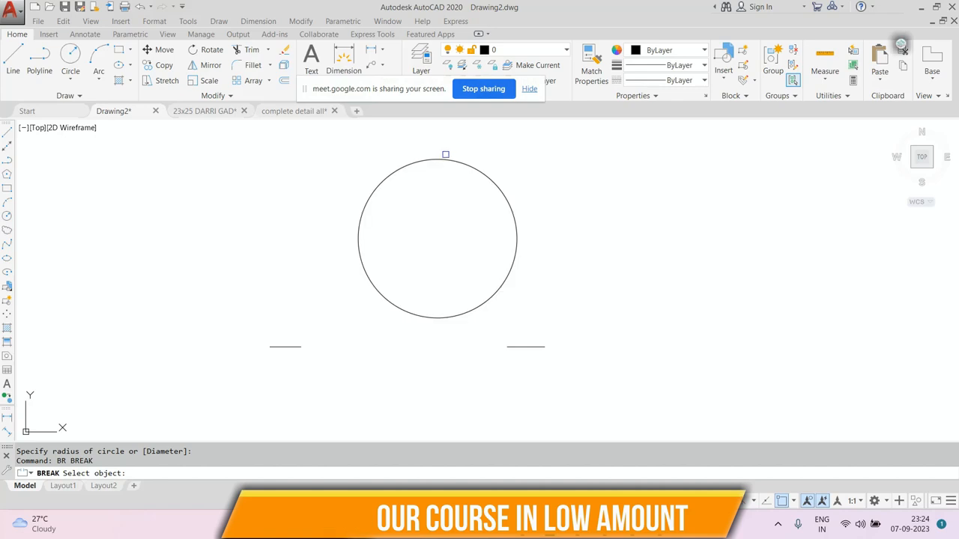
click(443, 157)
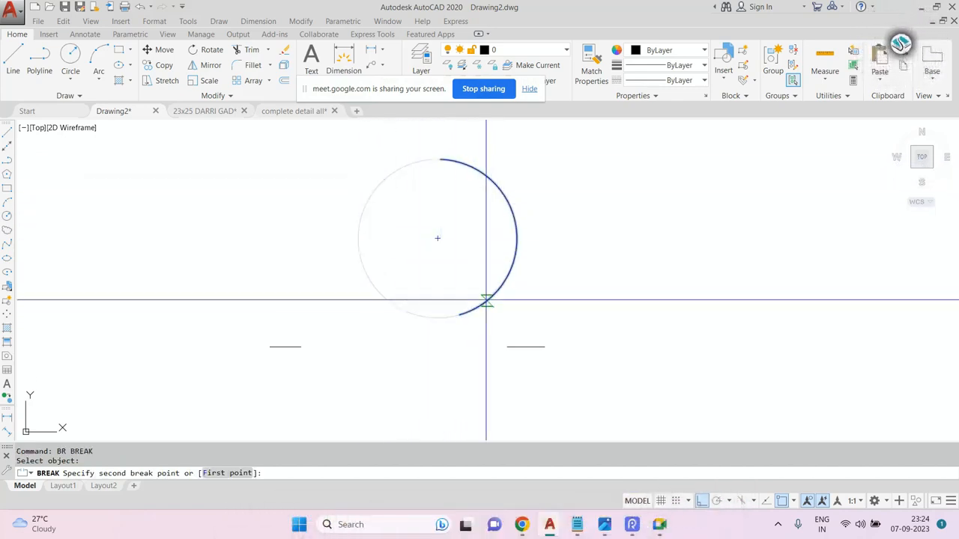
click(443, 316)
Select and delete the remaining arc of the circle.
middle_drag(488, 271, 507, 184)
click(549, 165)
click(429, 204)
key(Delete)
Switch to Notepad and append "- join- j enter" to the break line.
click(576, 525)
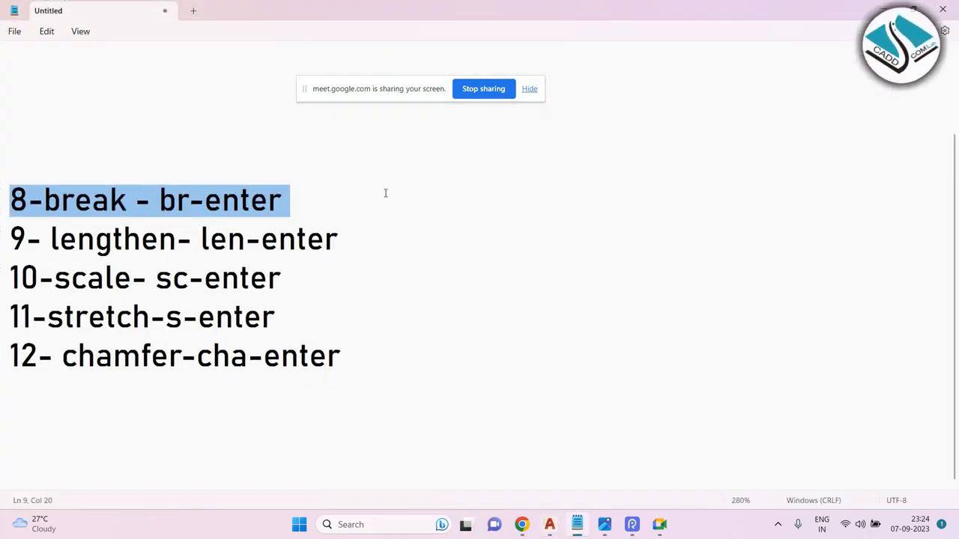
click(302, 205)
text(- )
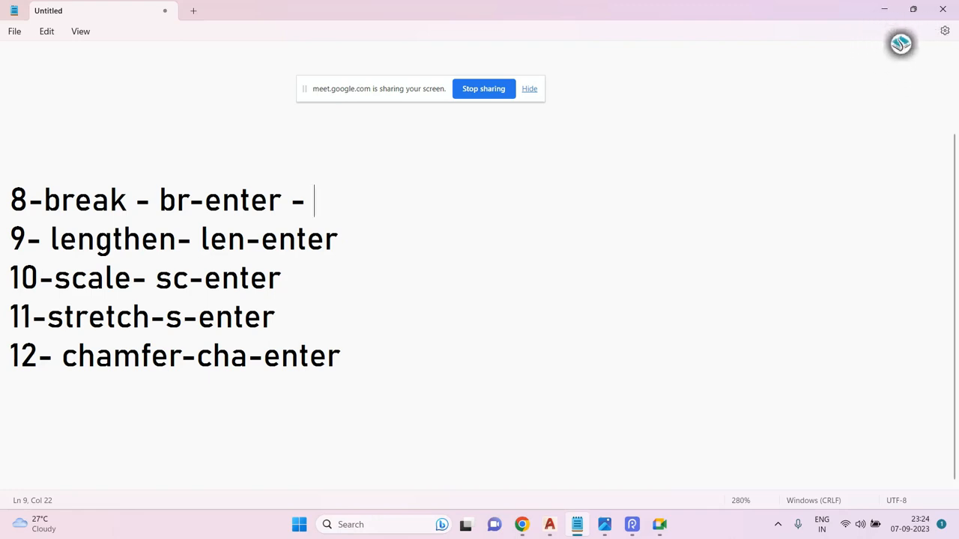
text(join- j enter )
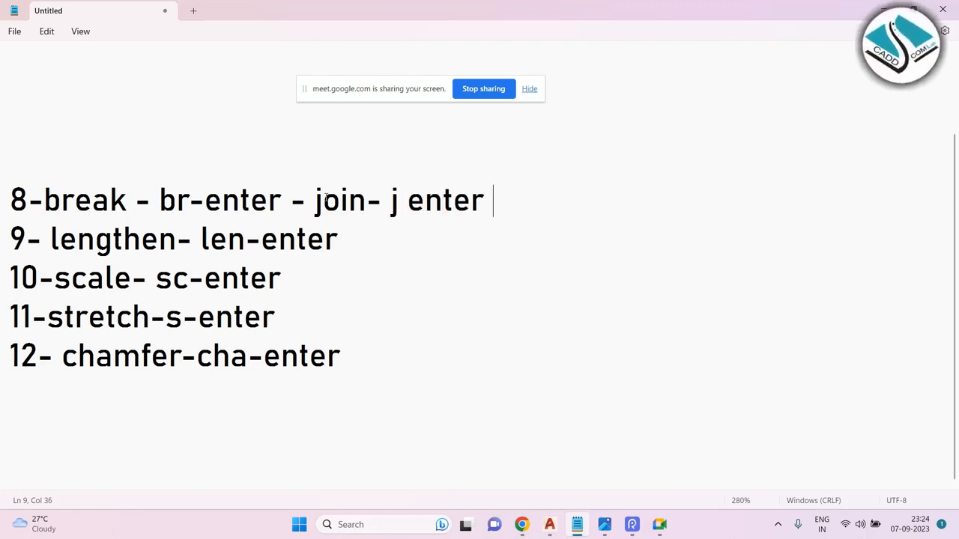
text(()
Wrap the break and join text of line 8 in parentheses.
key(BackSpace)
text(/)
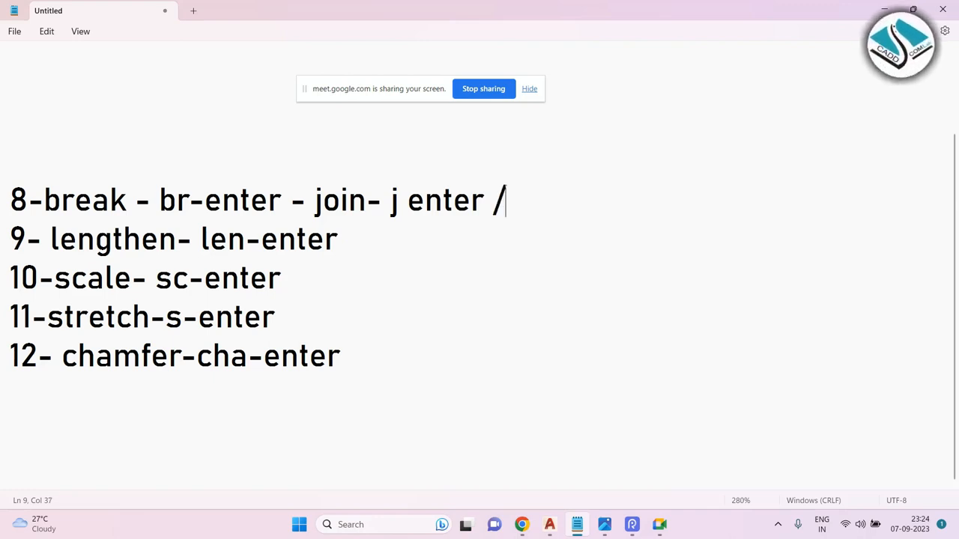
text())
key(BackSpace)
key(BackSpace)
text())
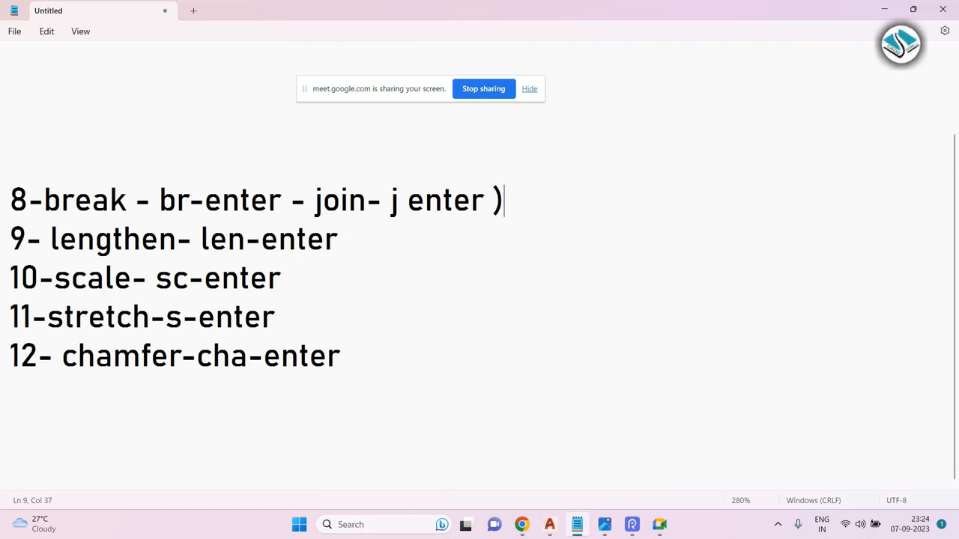
click(47, 199)
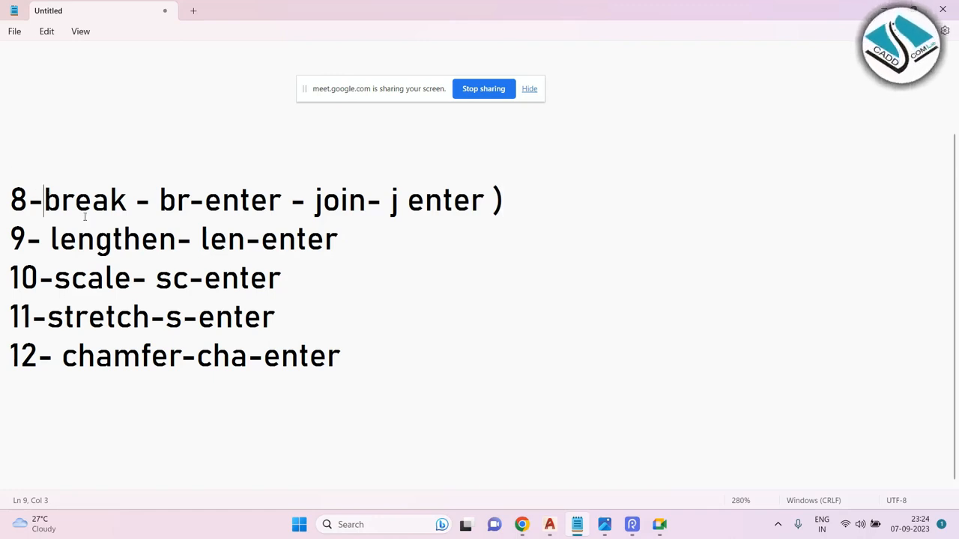
text(()
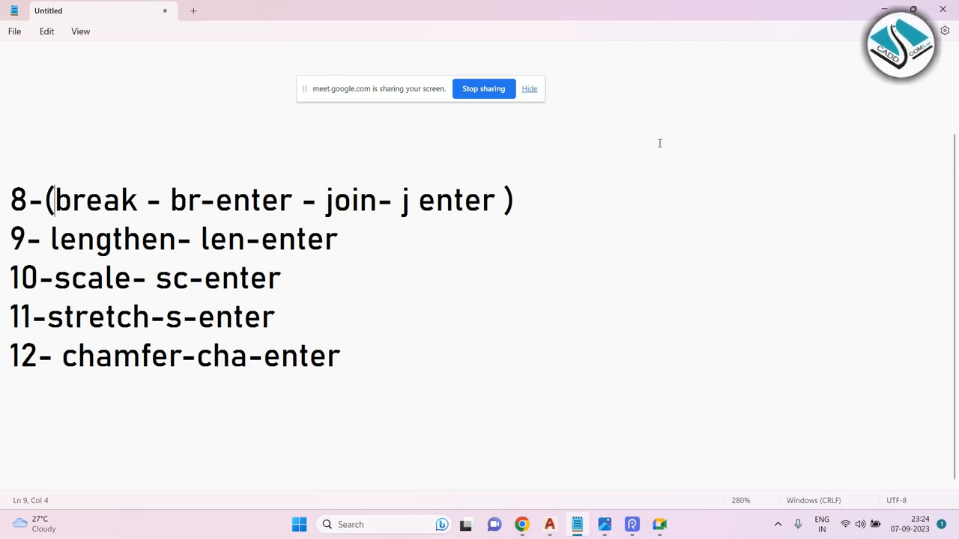
Switch to AutoCAD and join the two broken line segments into one line with Join (j).
click(882, 8)
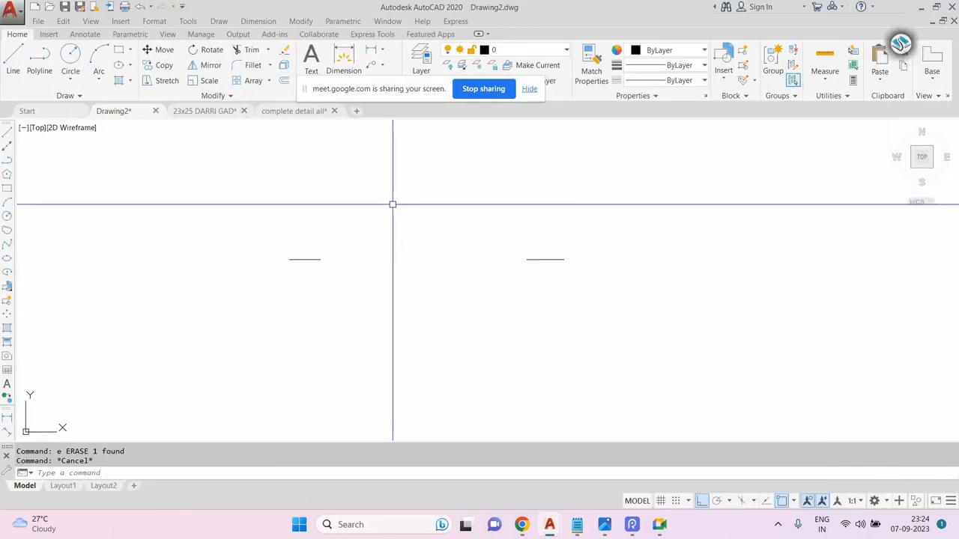
scroll(404, 255, up, 2)
key(Escape)
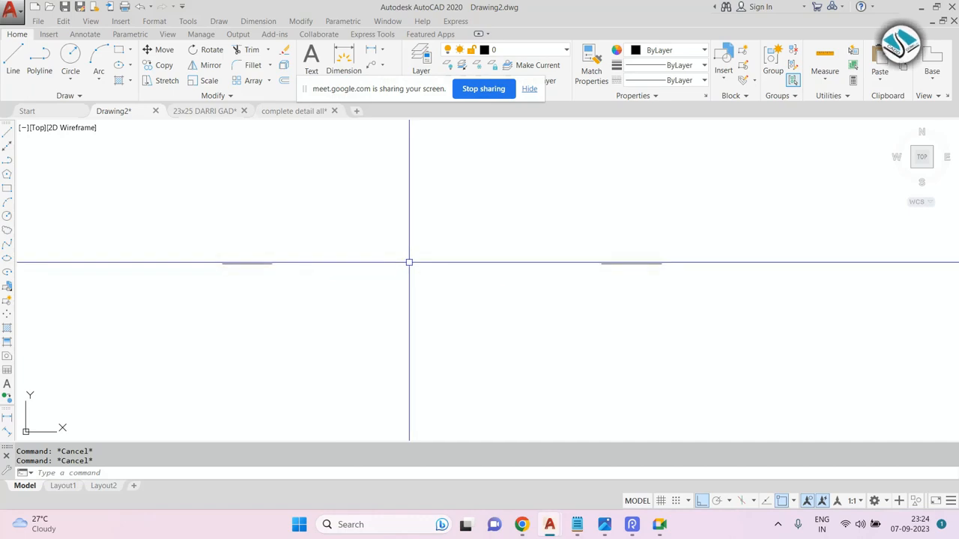
text(j)
key(Return)
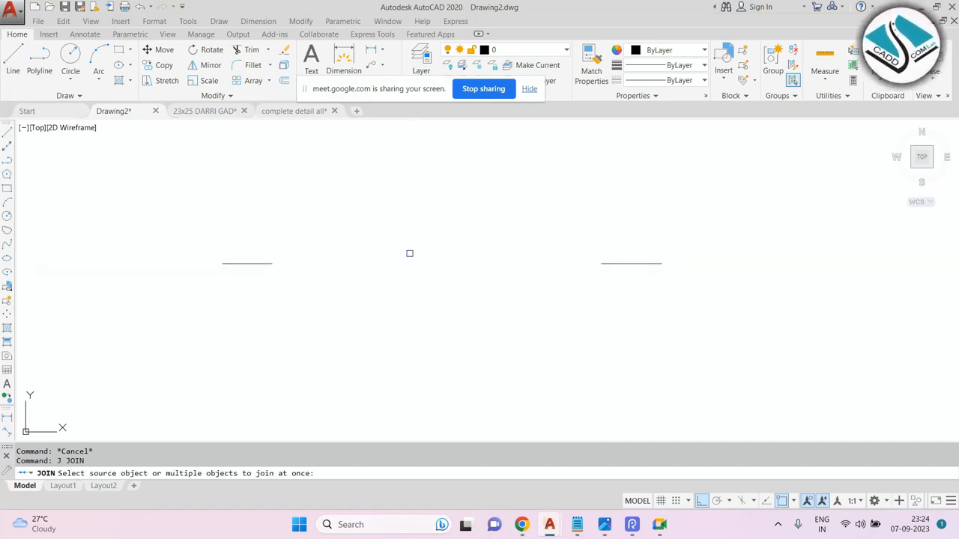
click(734, 191)
click(168, 329)
key(Return)
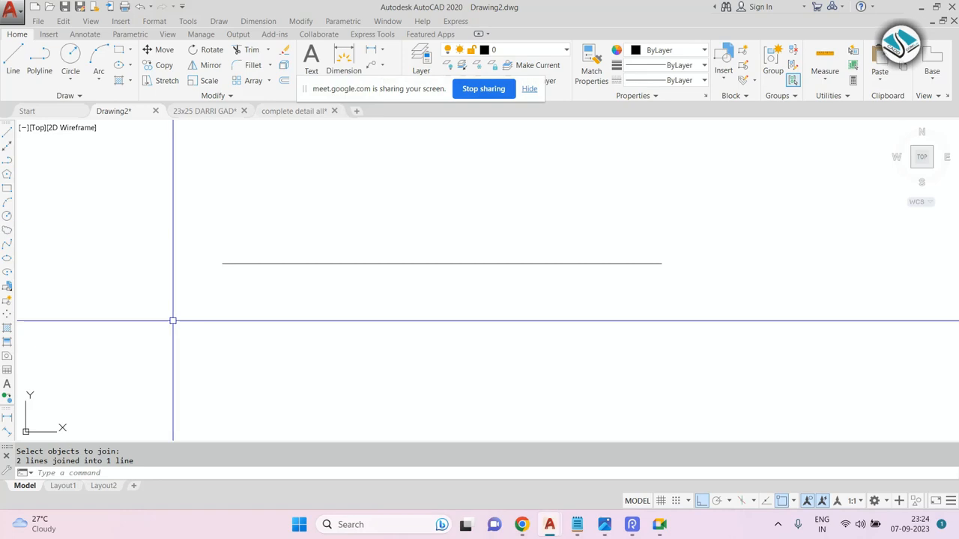
Draw a new horizontal line above the joined line.
key(Escape)
text(6l)
key(Return)
middle_drag(329, 236, 304, 286)
click(268, 233)
key(Escape)
text(l)
key(Return)
click(293, 223)
click(475, 223)
key(Escape)
Draw two more horizontal lines at different heights, one longer to the right and one in the middle.
key(space)
middle_drag(546, 205, 424, 215)
scroll(430, 212, up, 2)
key(Escape)
key(space)
click(367, 211)
click(800, 201)
key(Escape)
scroll(492, 281, down, 2)
key(space)
click(300, 302)
click(470, 301)
key(Escape)
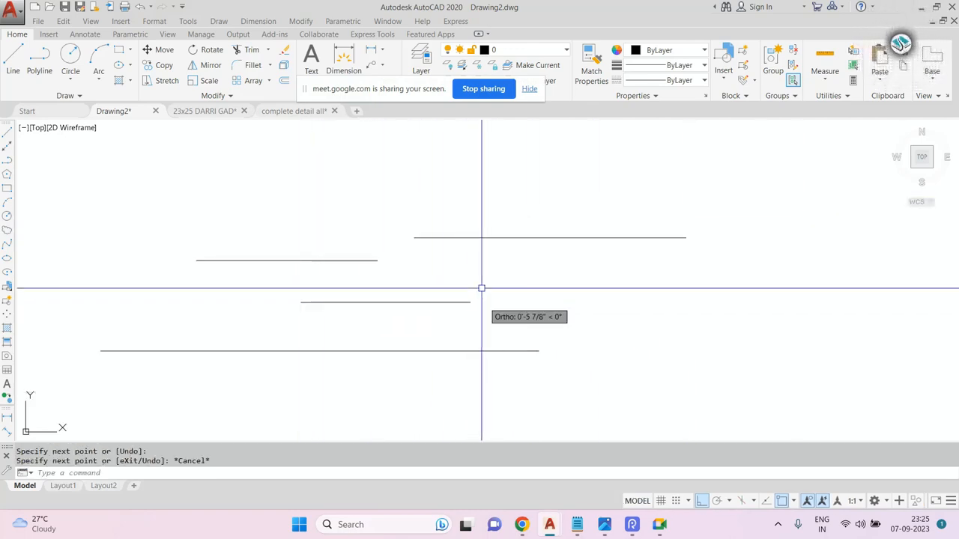
Copy the middle line horizontally to the right, in line with the original.
click(482, 286)
click(422, 320)
text(co)
key(space)
click(428, 302)
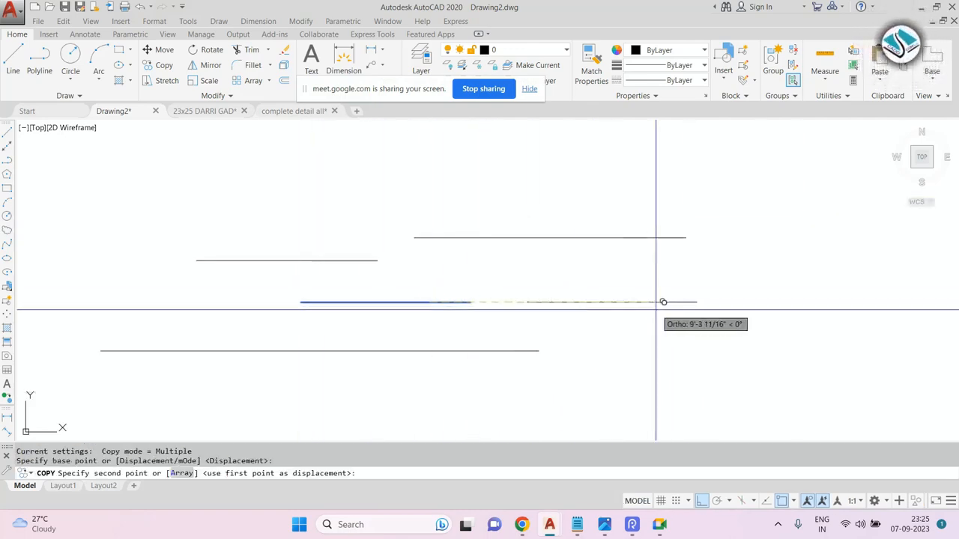
click(652, 302)
key(Escape)
Join the middle line and its collinear copy into one line.
scroll(517, 311, up, 2)
middle_drag(491, 313, 505, 323)
key(Escape)
key(Escape)
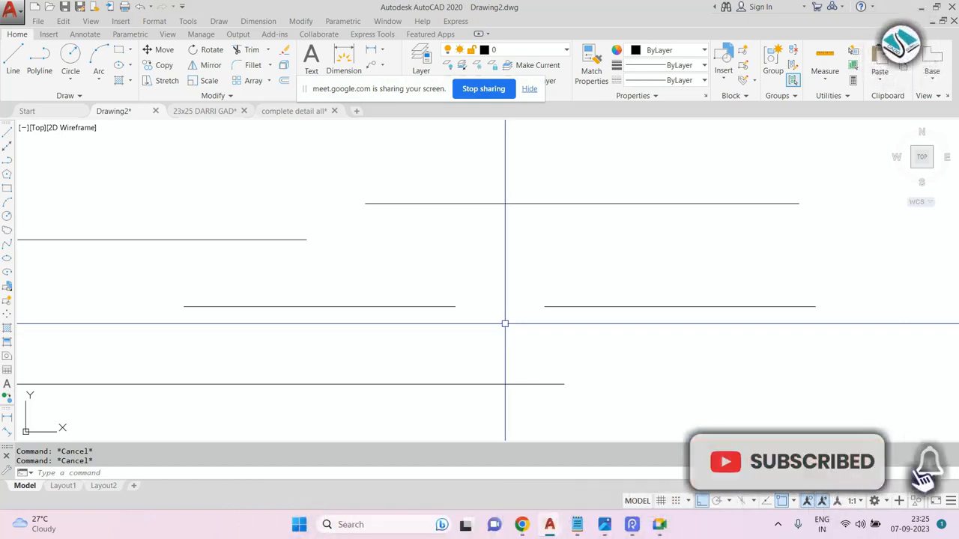
text(j)
key(Return)
key(Escape)
key(Return)
click(637, 269)
click(373, 343)
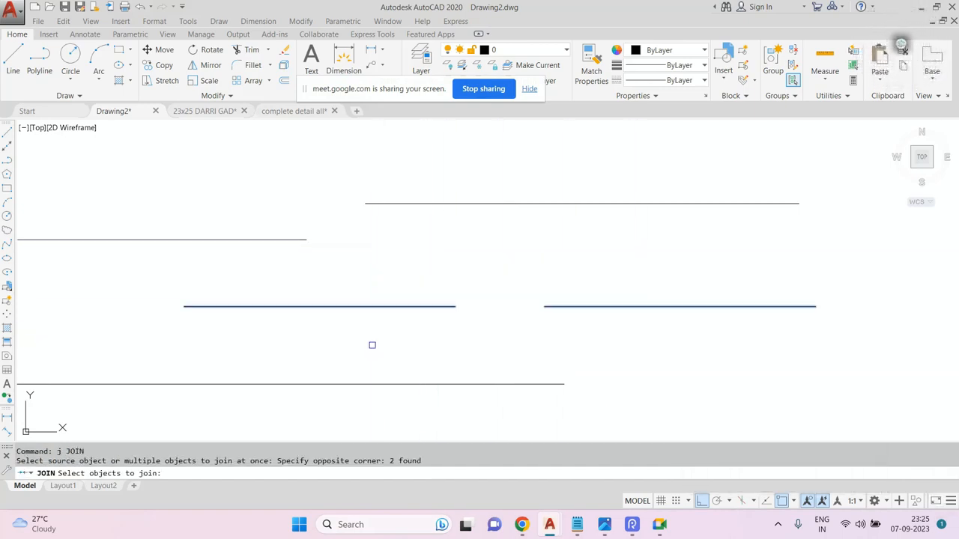
key(Return)
key(Escape)
Try to join the two upper lines lying at different heights.
text(j)
key(Return)
click(412, 173)
click(172, 271)
key(Return)
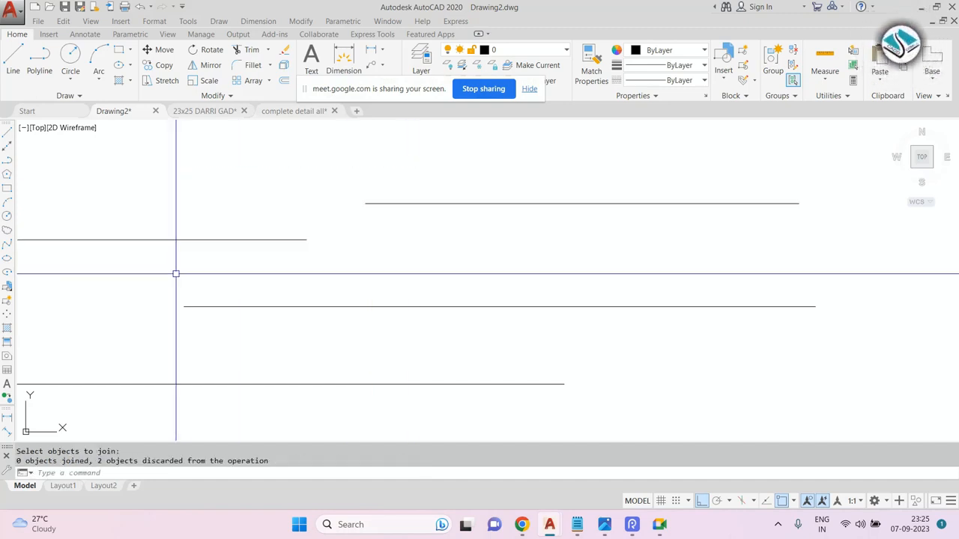
Select and erase all the lines in the drawing.
scroll(352, 263, down, 3)
key(Escape)
click(514, 212)
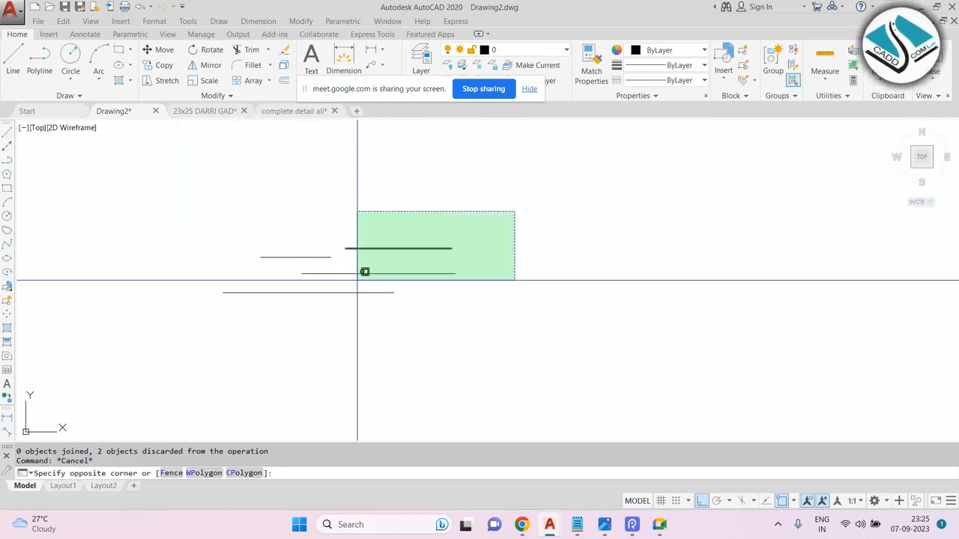
click(183, 338)
text(e)
key(Return)
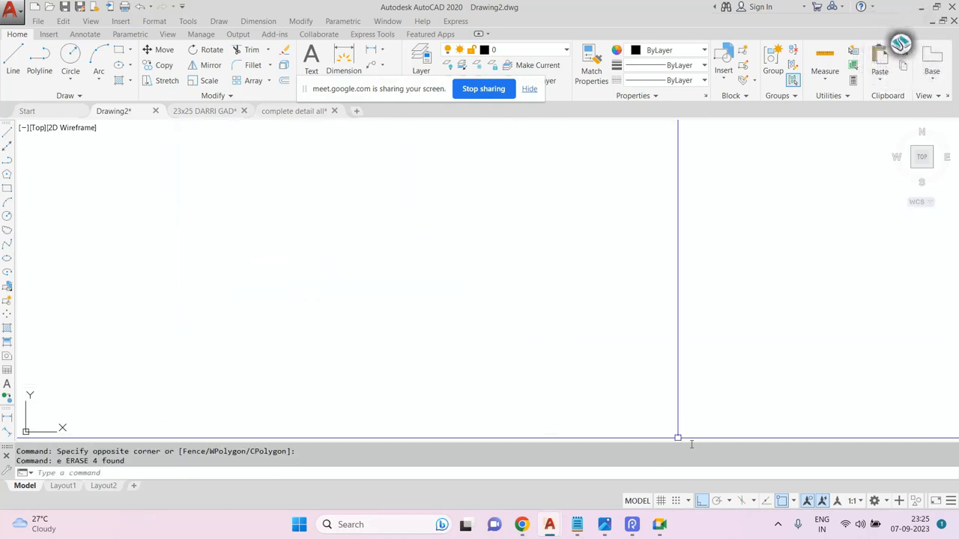
Switch to Notepad, delete the break and join entry, and highlight the line "9- lengthen- len-enter".
click(579, 524)
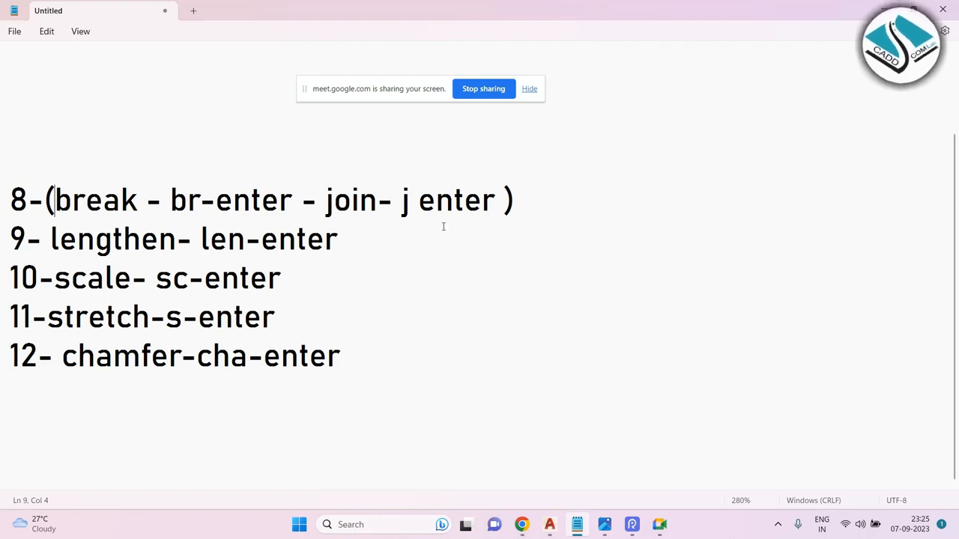
drag(606, 202, 2, 207)
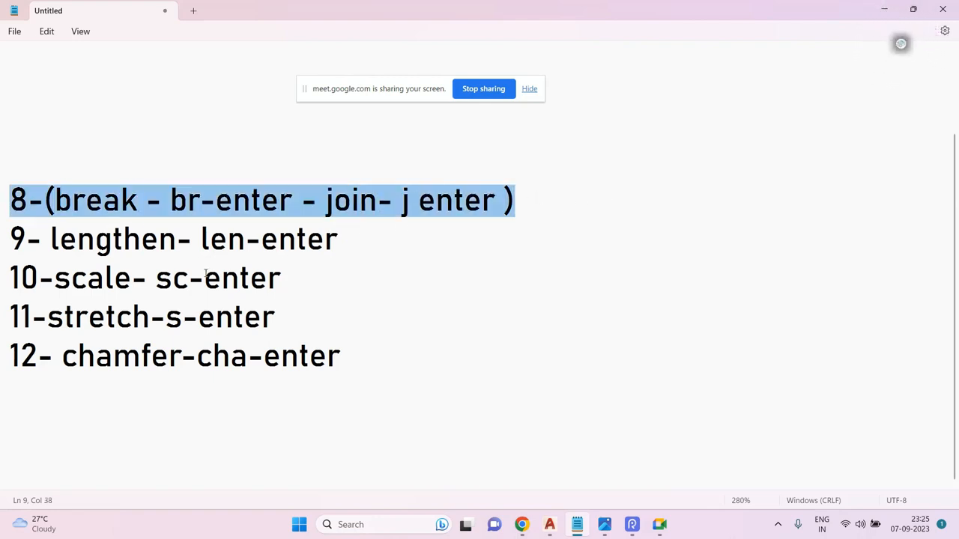
key(BackSpace)
drag(424, 252, 2, 233)
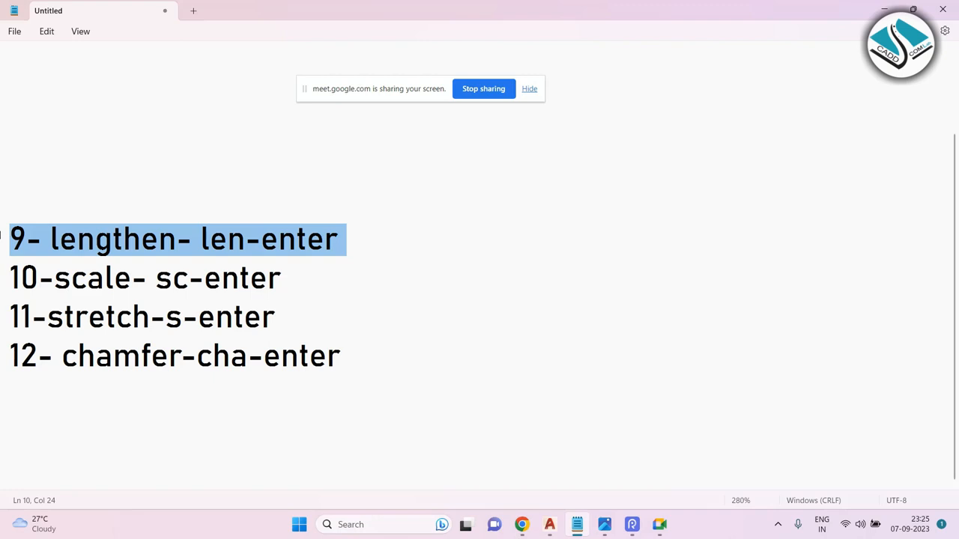
Reselect the lengthen entry in Notepad and switch back to the AutoCAD drawing.
click(390, 219)
drag(372, 233, 1, 241)
click(884, 10)
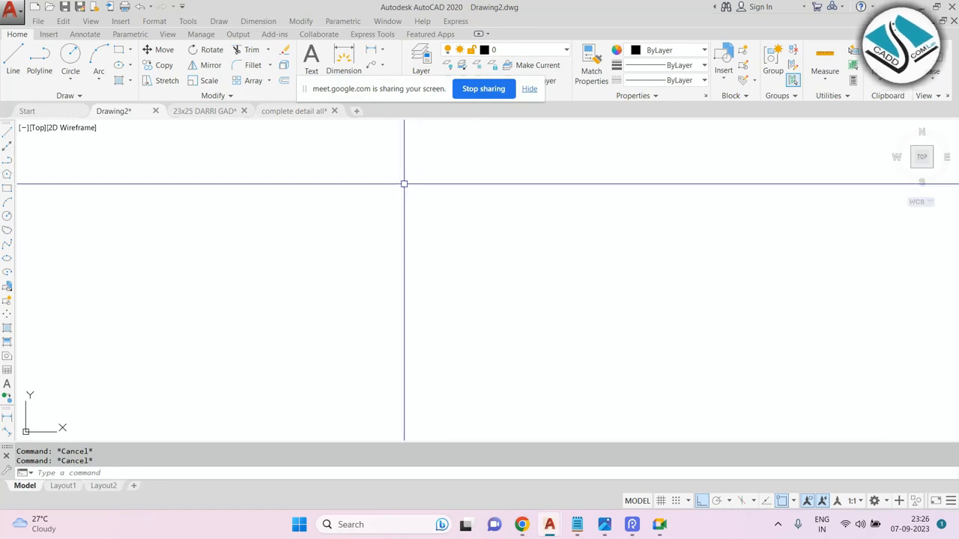
text(l)
key(Return)
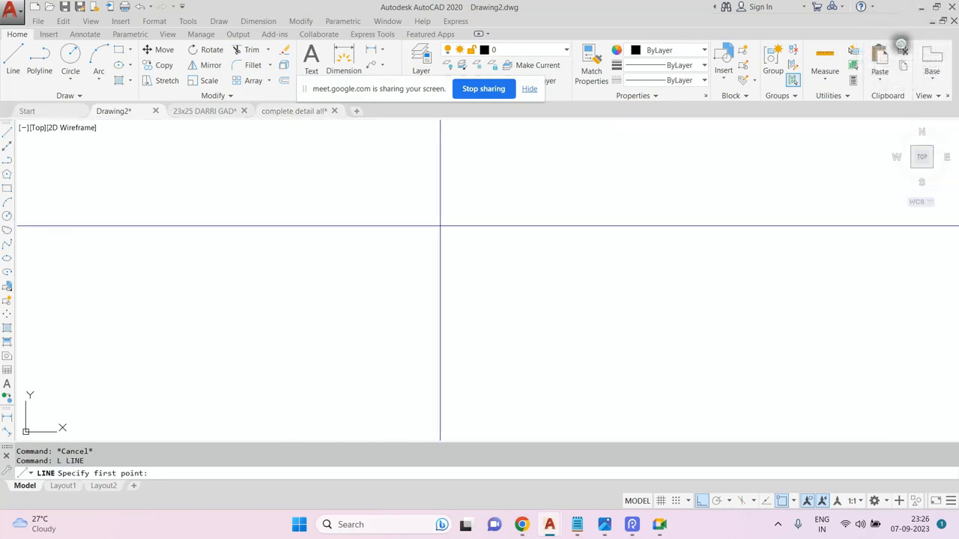
key(Escape)
key(Escape)
Draw a horizontal line and then erase it.
text(l)
key(Return)
click(292, 212)
click(487, 198)
key(Escape)
middle_drag(414, 180, 380, 216)
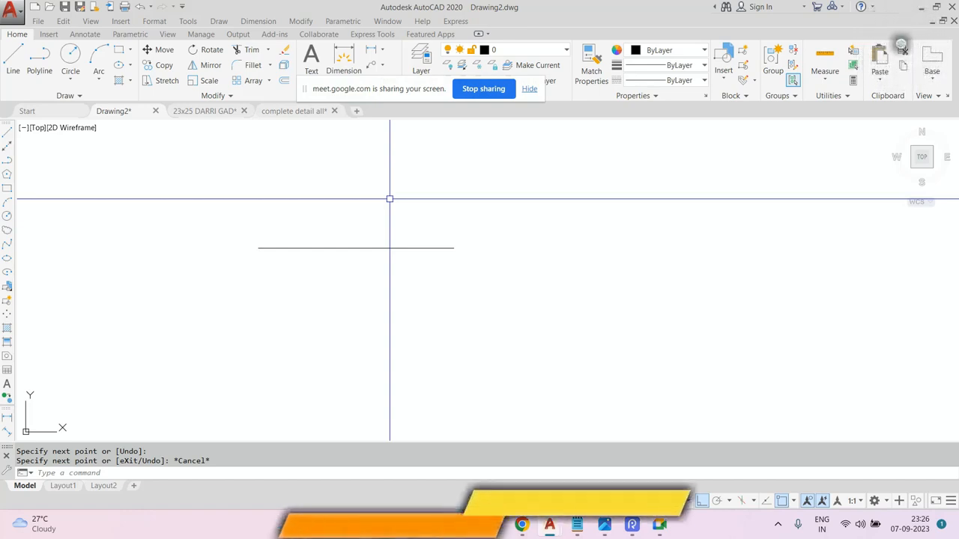
key(Escape)
key(Escape)
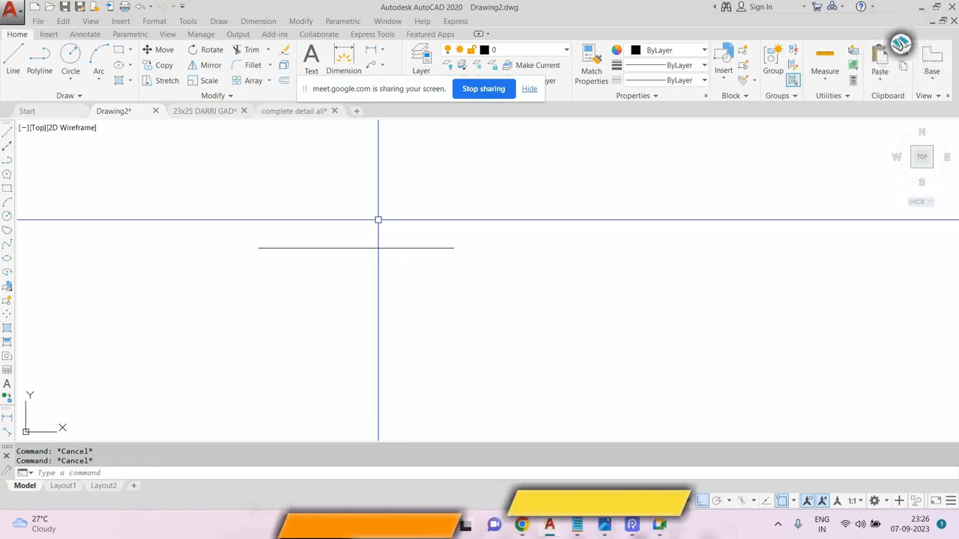
click(456, 203)
click(328, 300)
text(e)
key(Return)
Draw a new horizontal line in the drawing area.
text(l)
key(Return)
click(262, 247)
click(509, 239)
key(Escape)
scroll(312, 284, down, 2)
scroll(321, 281, up, 2)
key(Escape)
key(Escape)
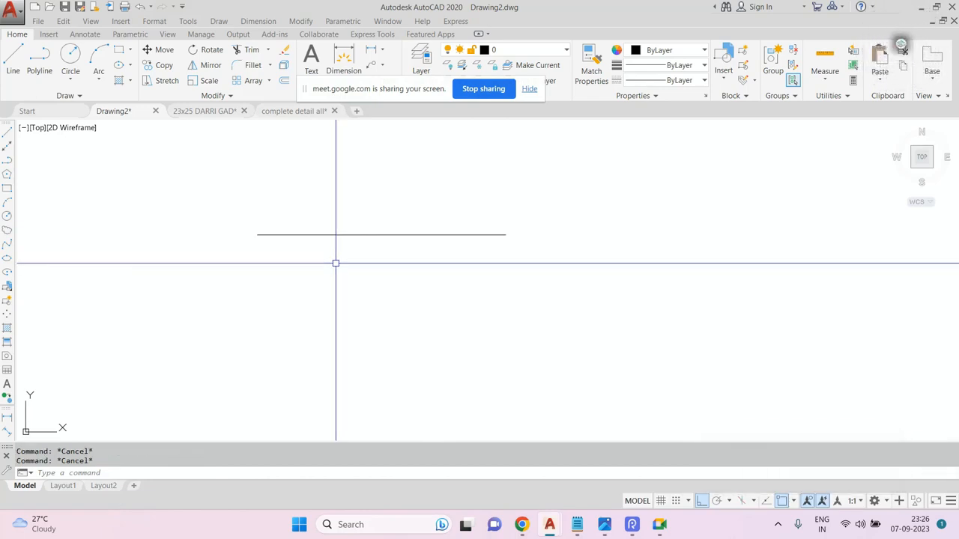
Start Lengthen with the Delta option set to 50 and extend the line's right end.
text(len)
key(Return)
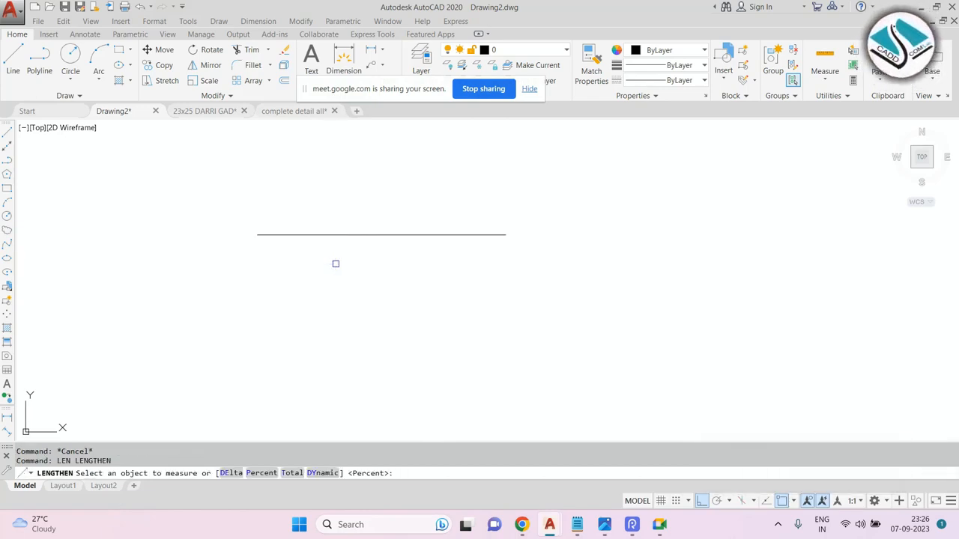
scroll(335, 264, up, 2)
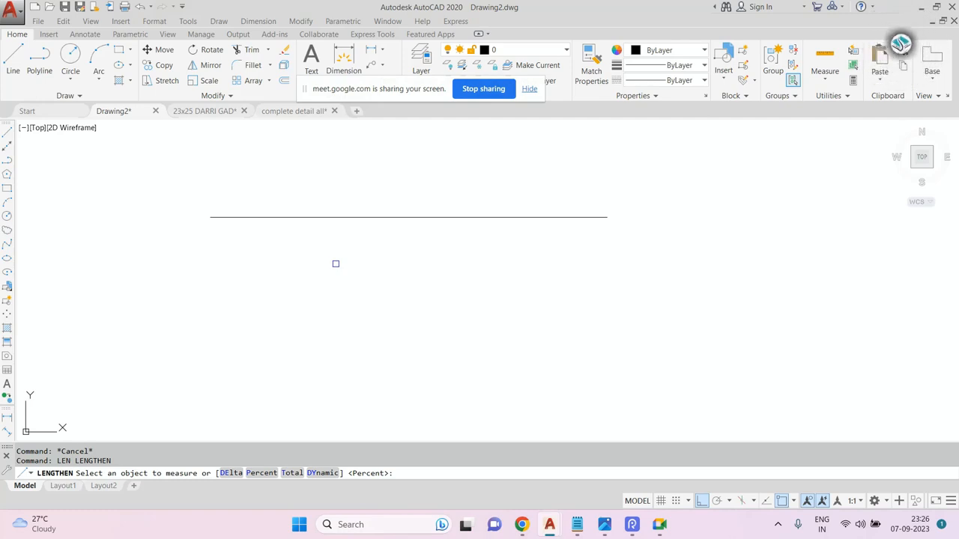
middle_drag(334, 246, 318, 302)
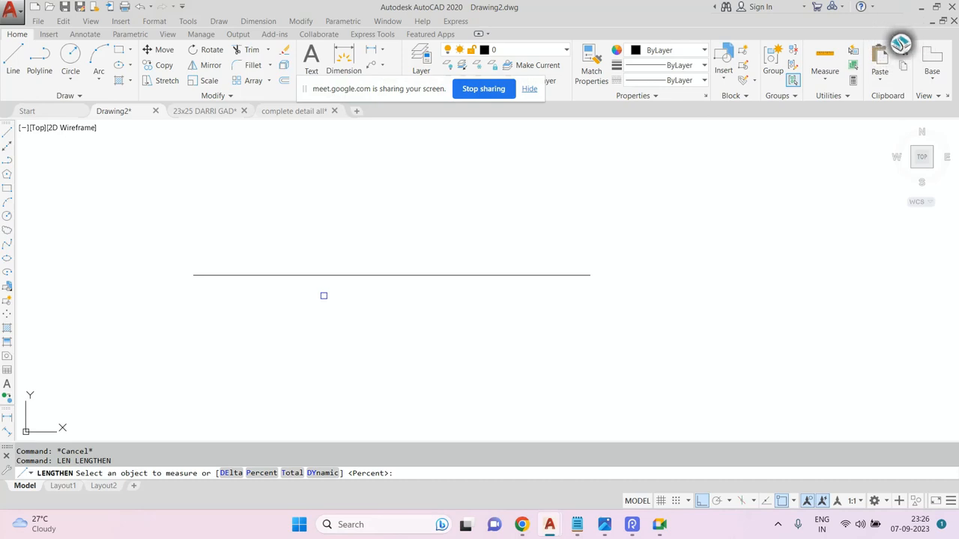
text(e)
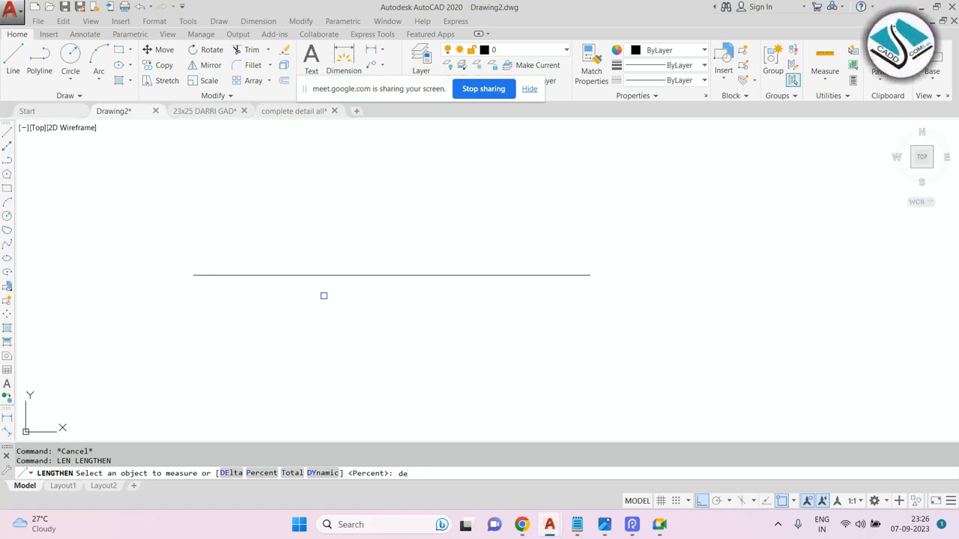
key(Return)
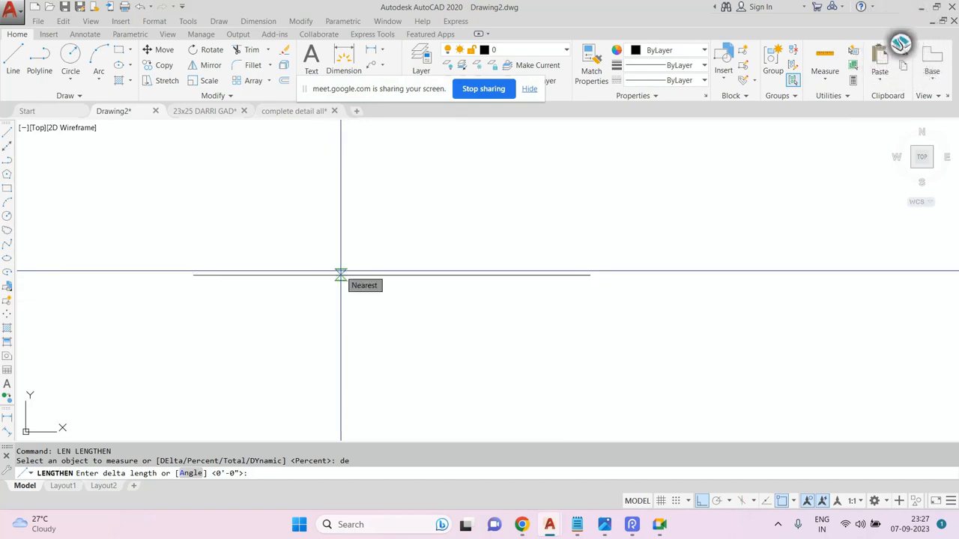
text(50)
key(Return)
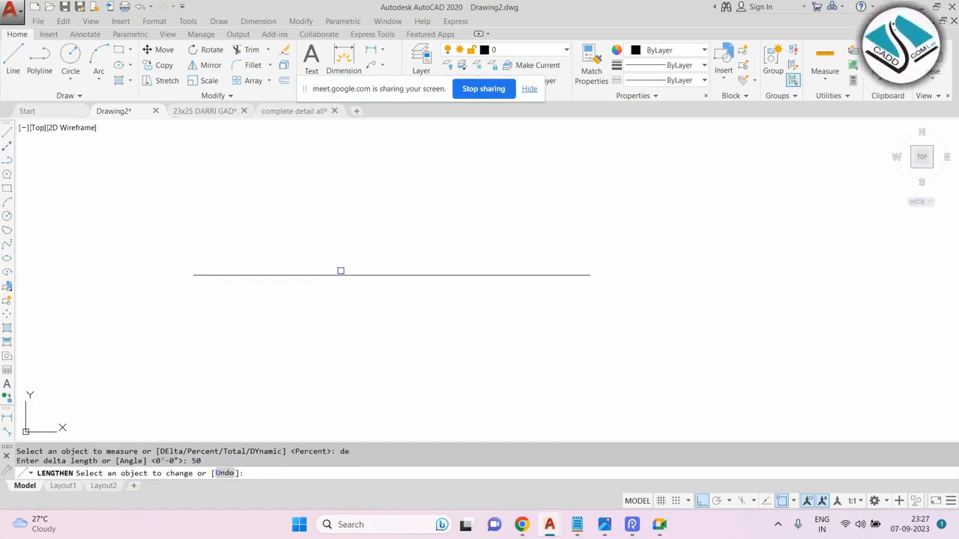
scroll(494, 258, down, 1)
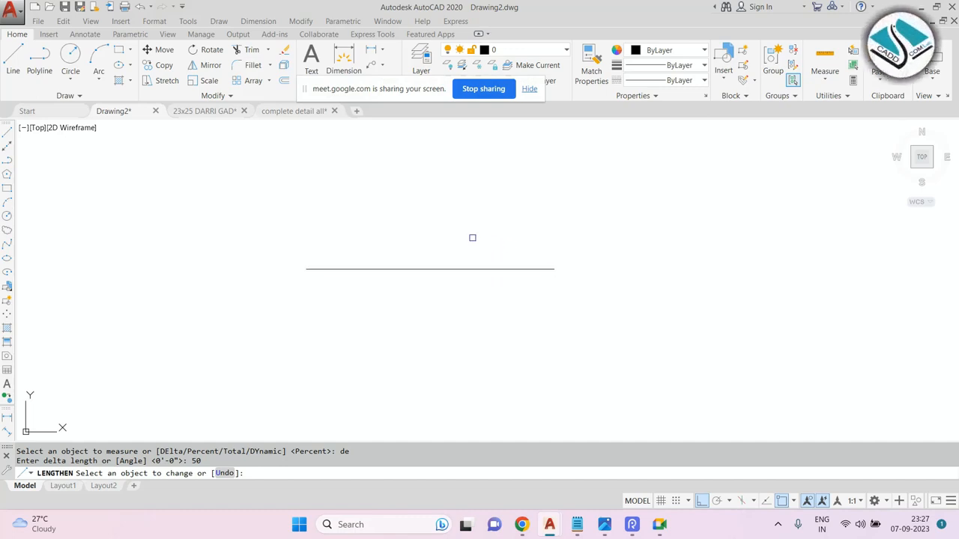
click(543, 269)
click(543, 269)
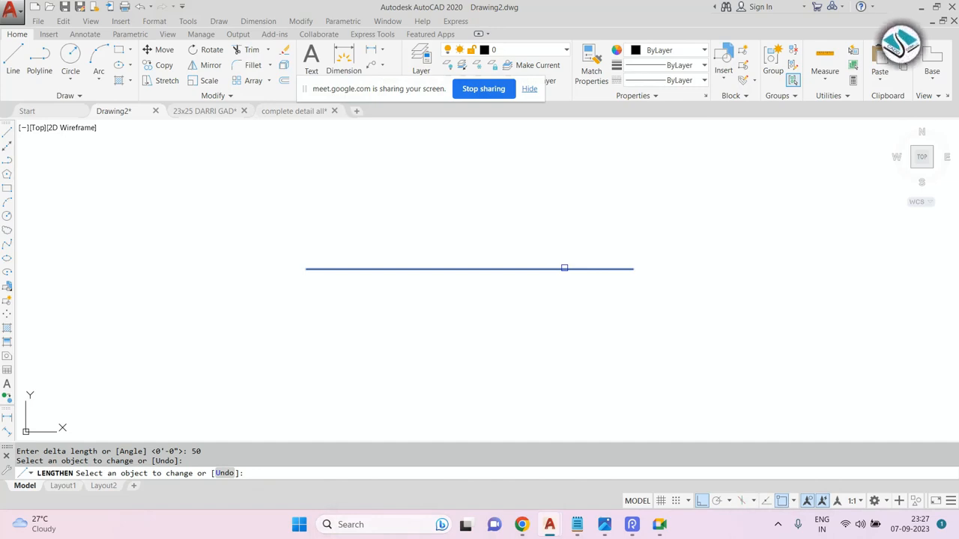
Extend the line's ends several more times by the same 50 delta.
click(308, 270)
click(583, 265)
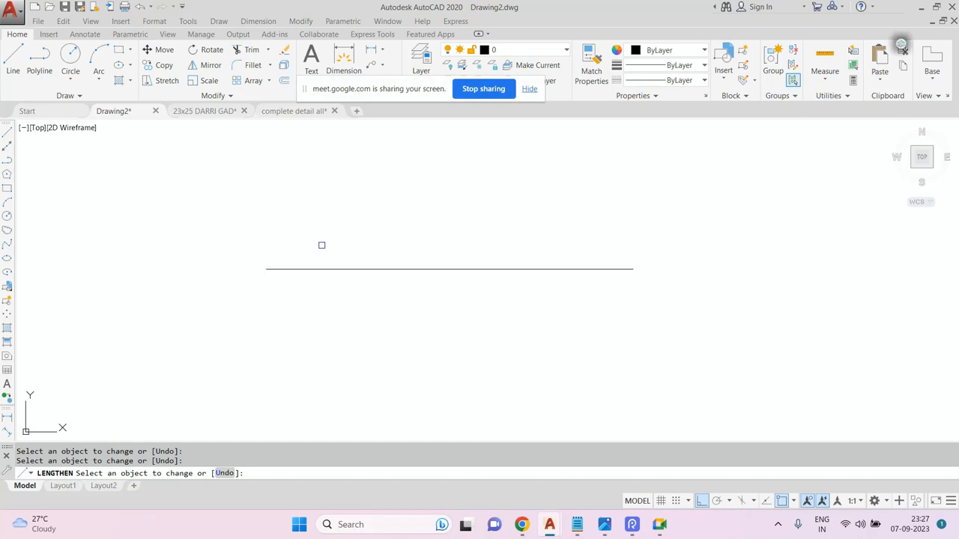
click(283, 266)
click(618, 265)
click(237, 271)
scroll(253, 312, down, 2)
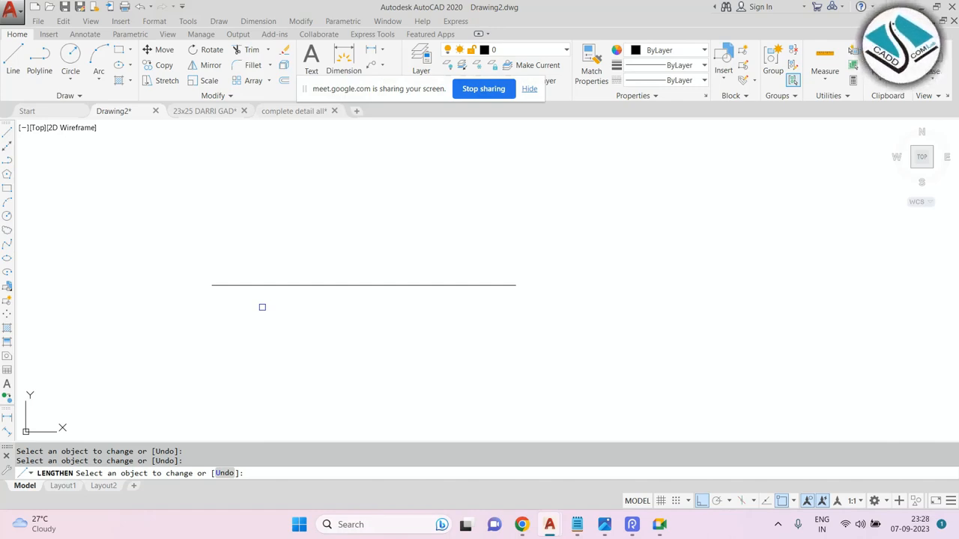
Restart Lengthen with a Delta of 50 and extend both ends of the line.
key(Escape)
key(Return)
text(DE)
key(Return)
text(50)
key(Return)
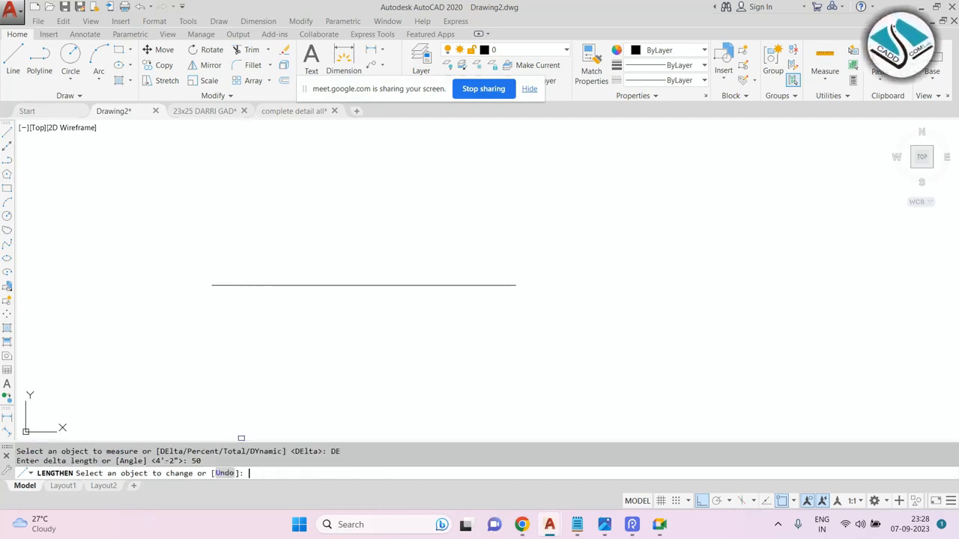
click(216, 282)
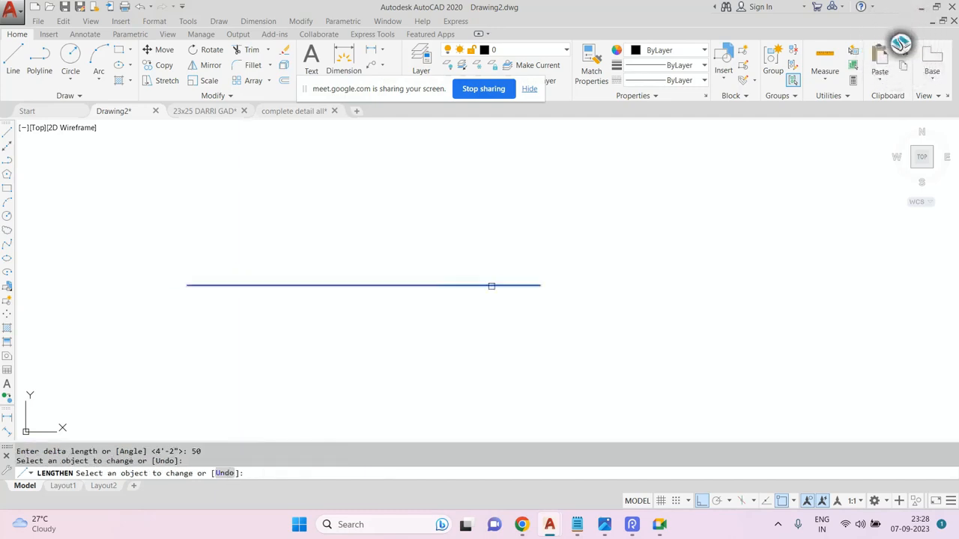
click(515, 285)
Shorten the line to 50 percent of its length with Lengthen's Percent option.
key(Escape)
key(Return)
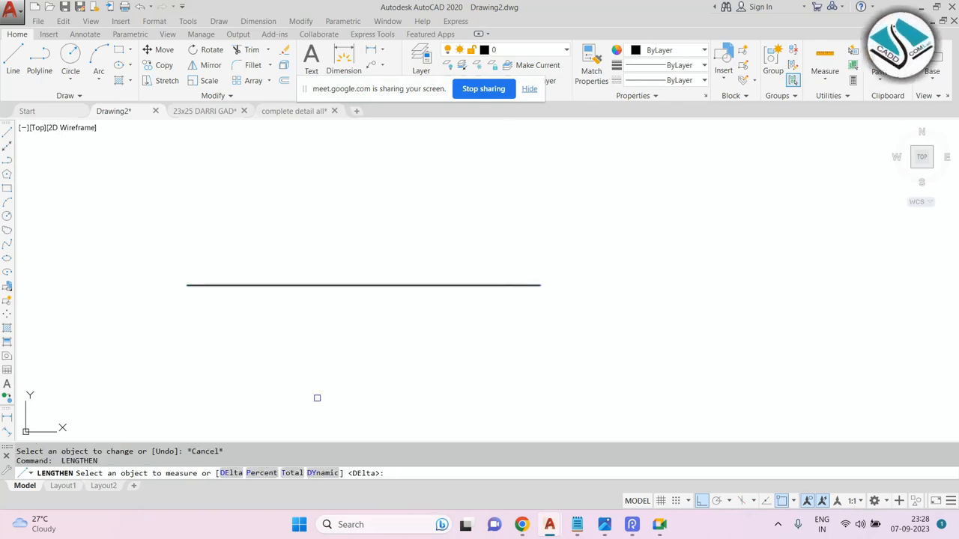
click(259, 473)
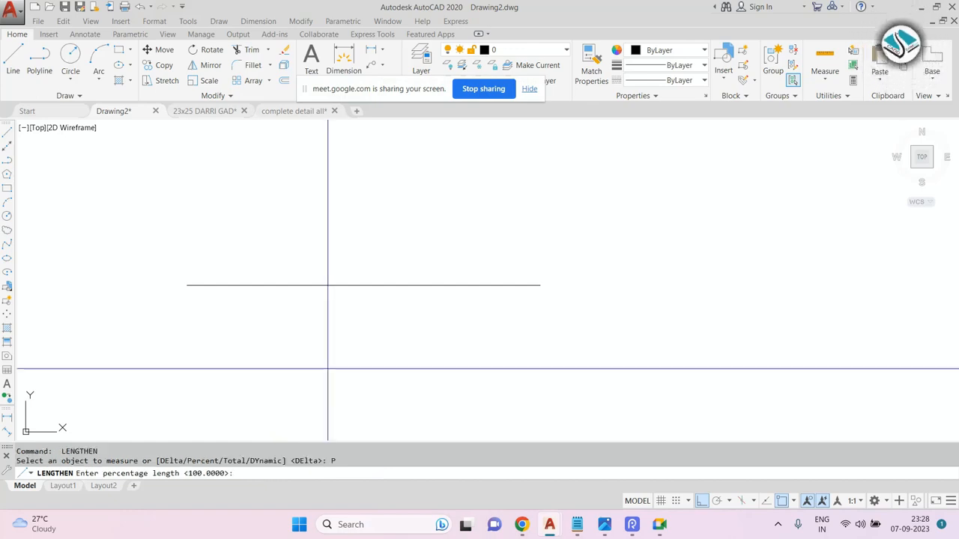
text(50)
key(Return)
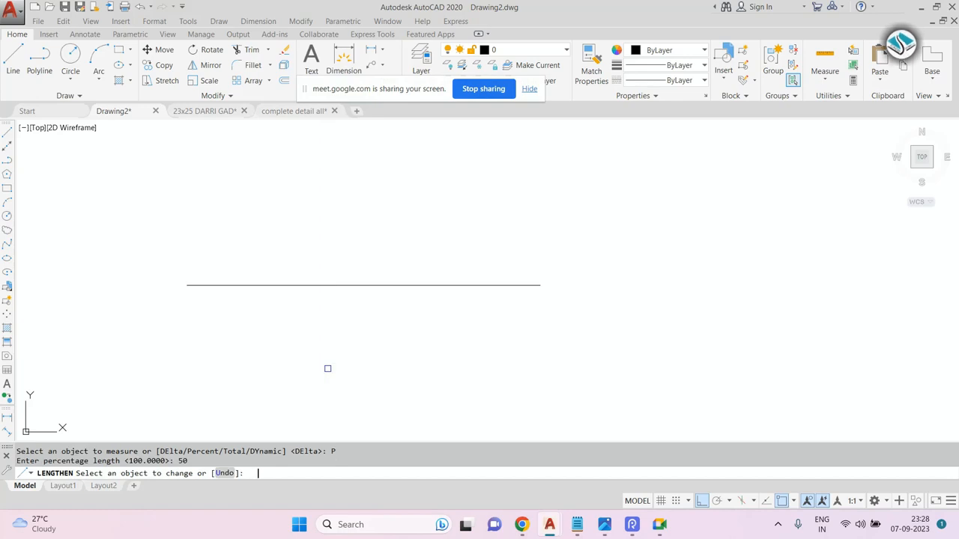
click(371, 285)
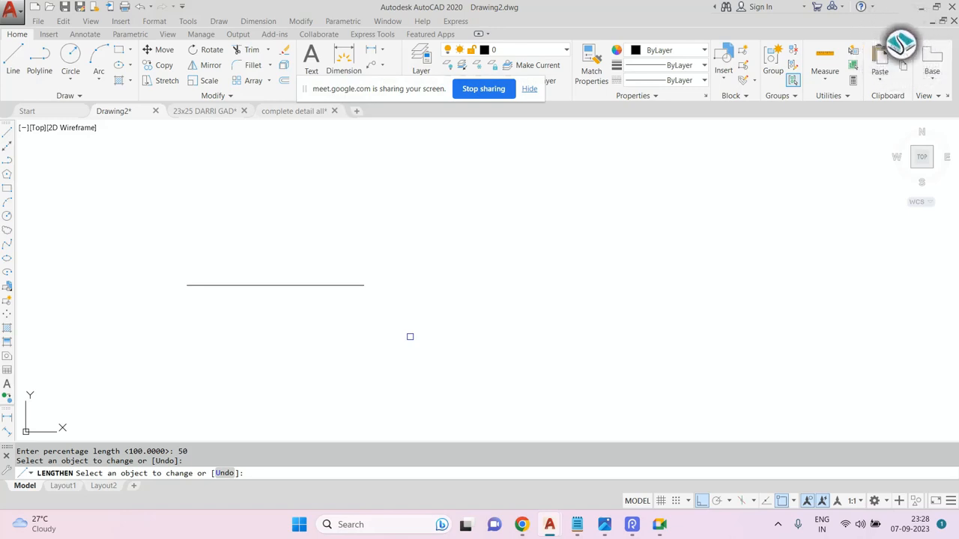
Set the line's total length to 30 with Lengthen's Total option.
key(Escape)
key(Return)
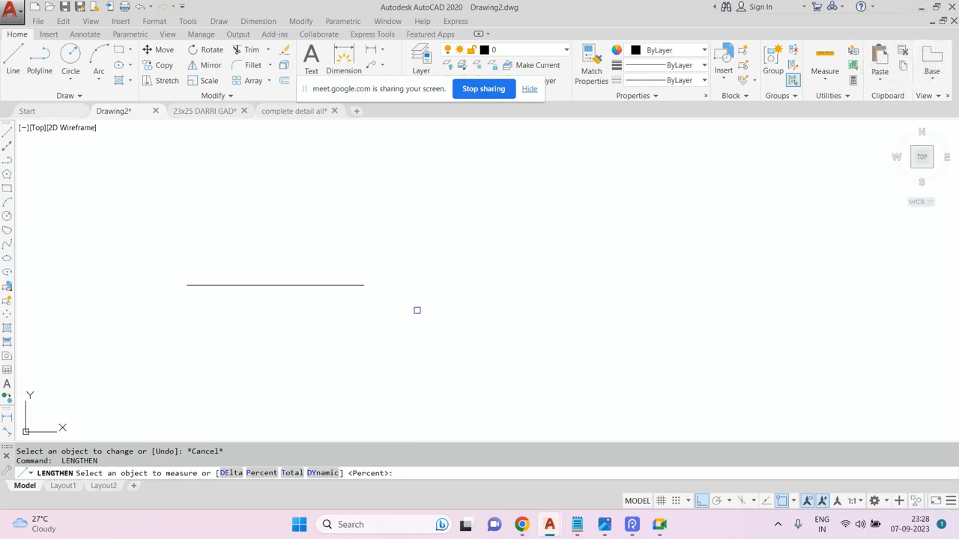
middle_drag(319, 263, 390, 259)
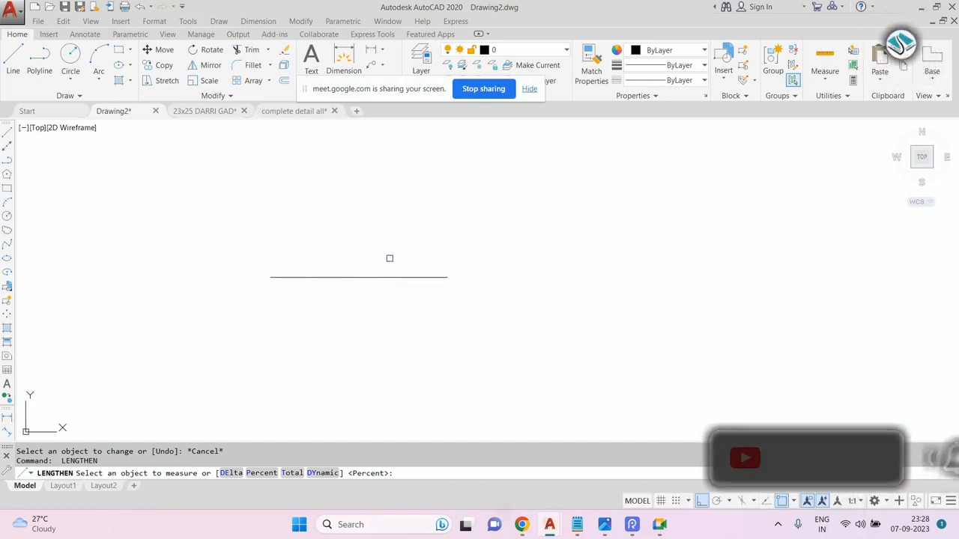
text(t)
key(Return)
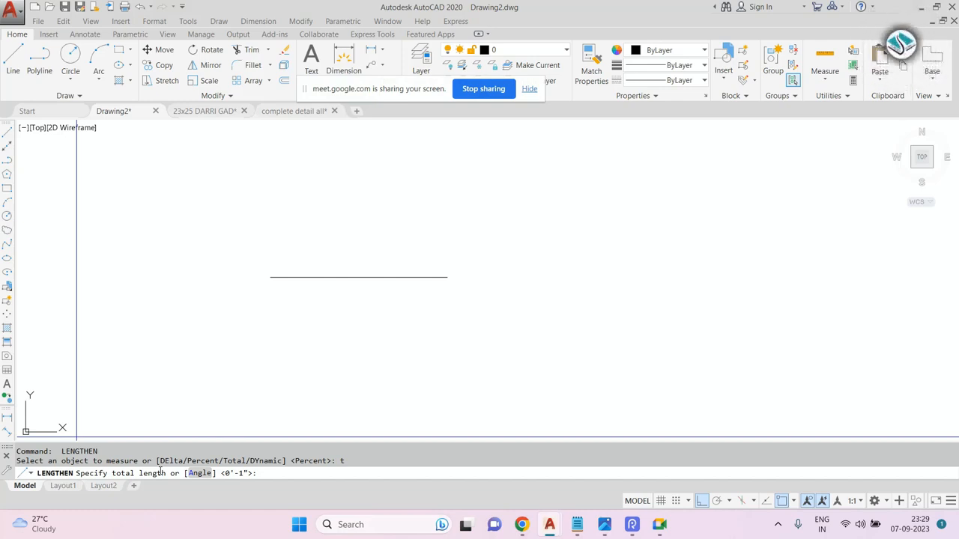
text(30)
key(Return)
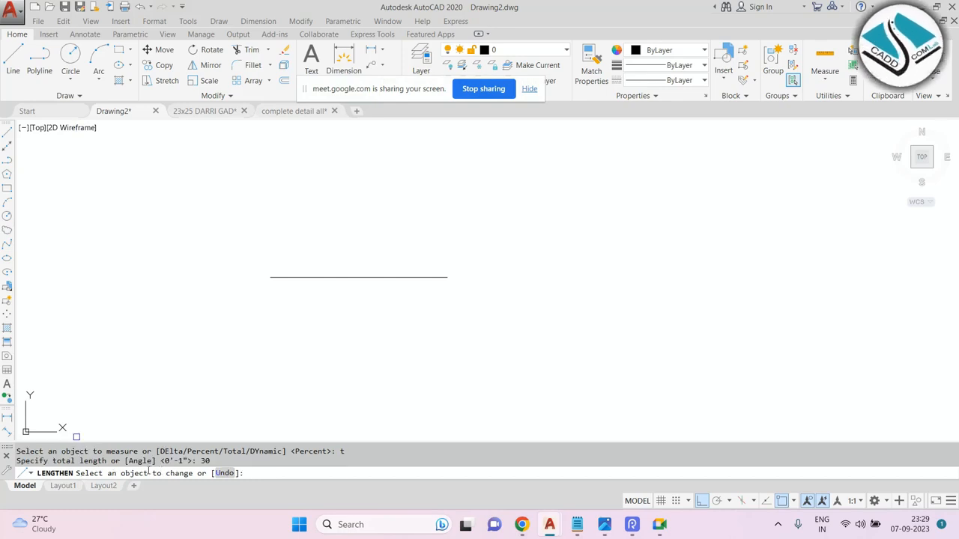
click(423, 277)
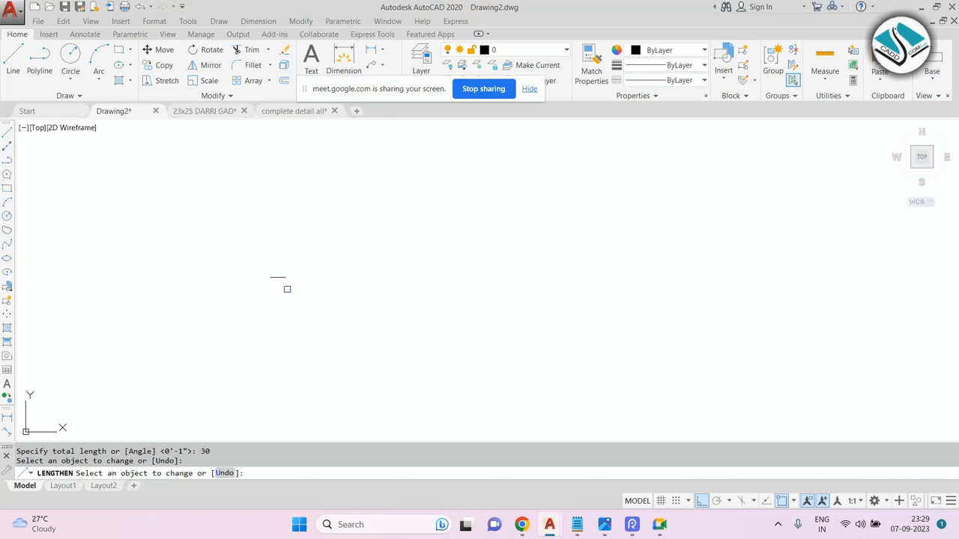
click(267, 274)
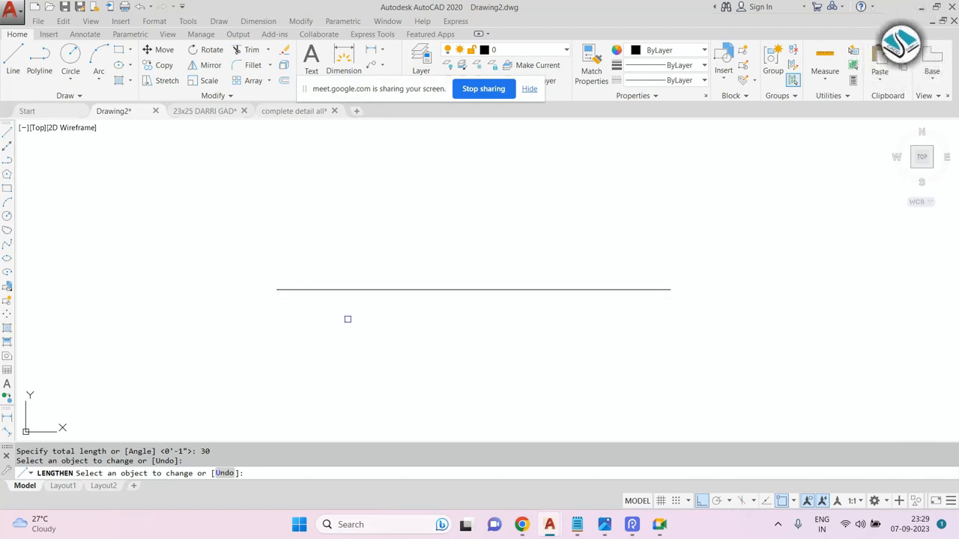
key(Escape)
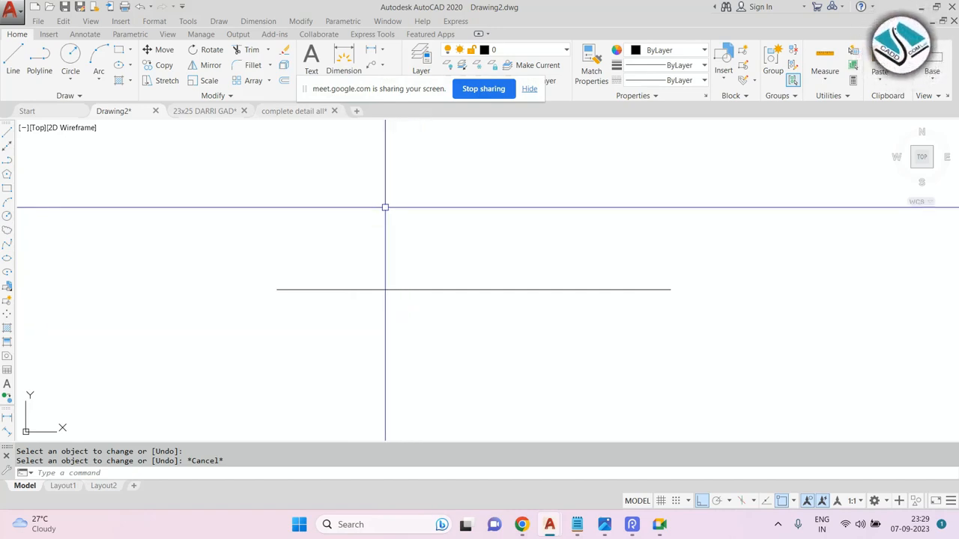
Add a quick dimension to the 30-unit line.
click(240, 21)
click(284, 36)
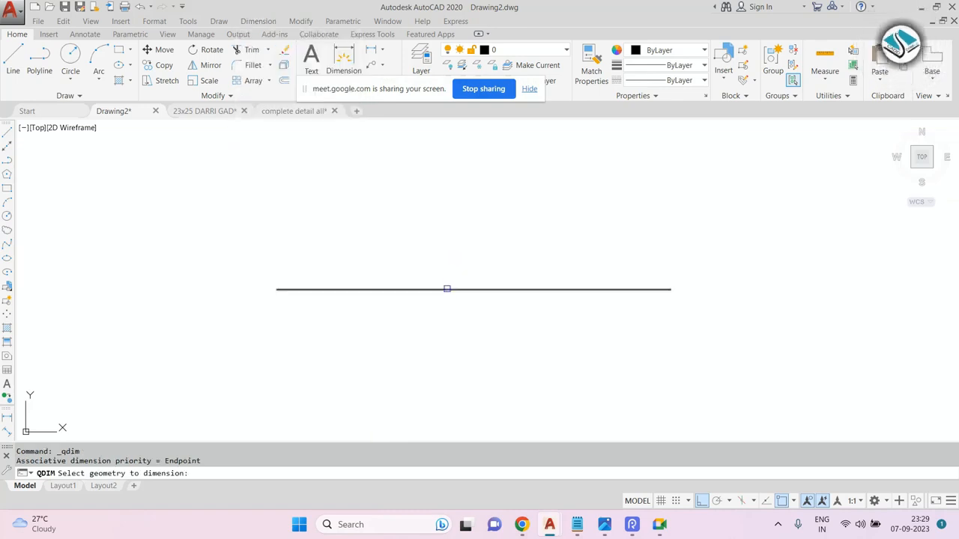
click(446, 289)
key(Return)
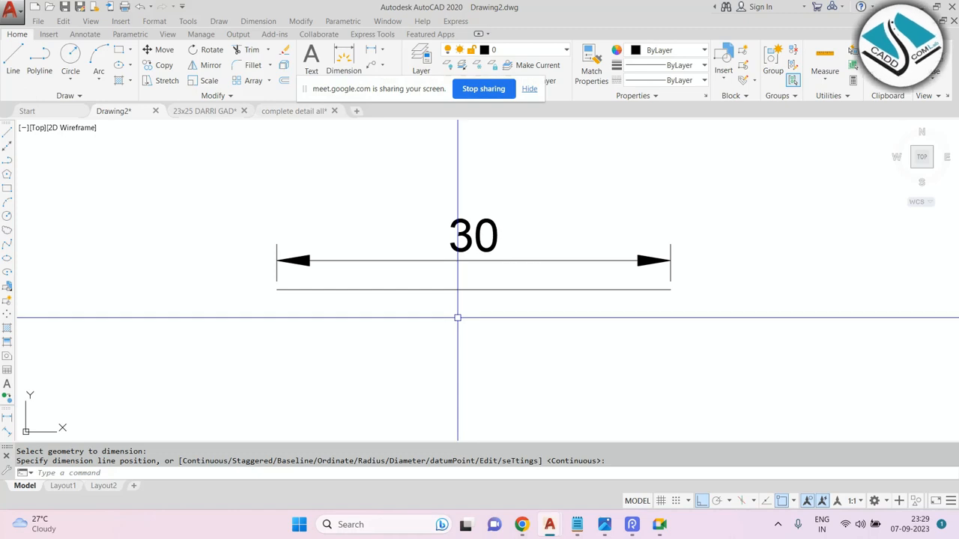
scroll(383, 230, down, 6)
Draw a new horizontal line below the dimensioned line.
text(l)
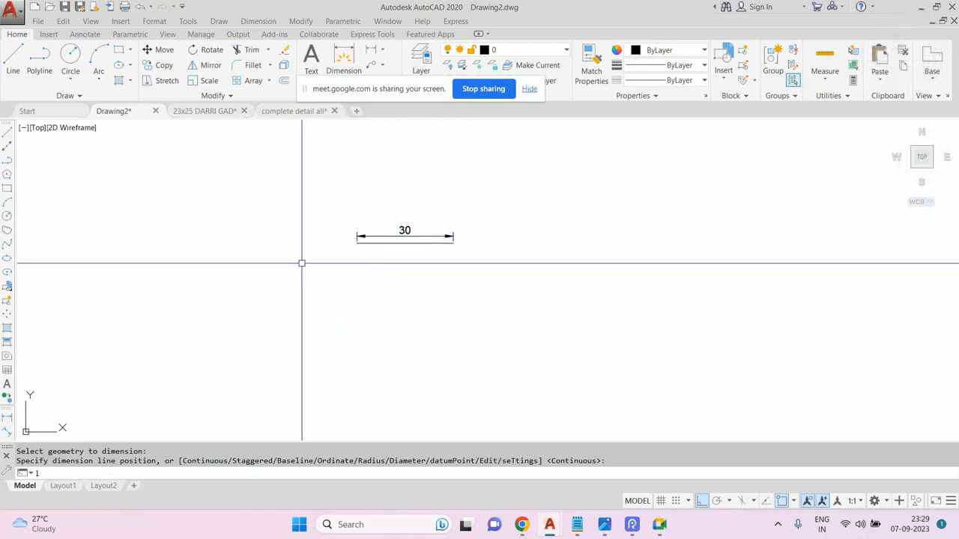
key(Return)
click(283, 302)
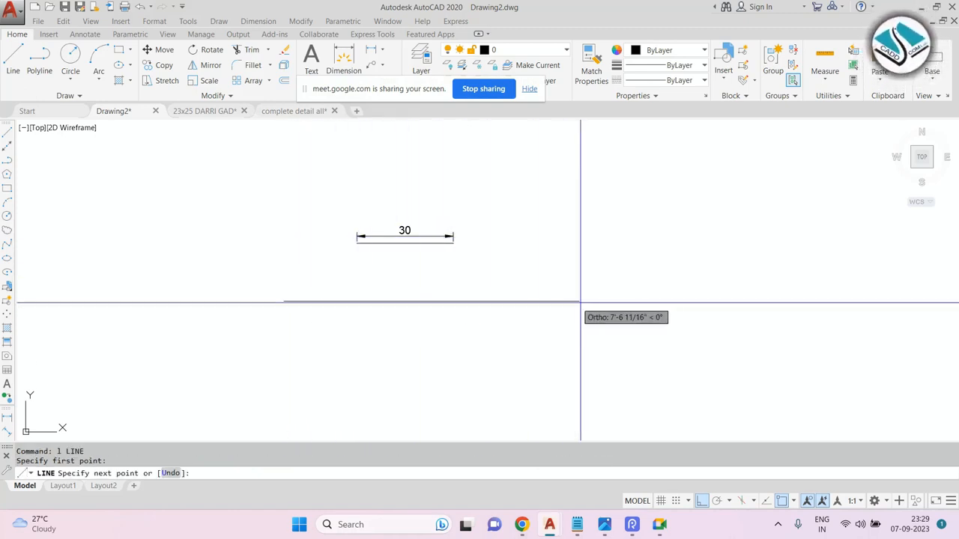
click(623, 307)
key(Escape)
Erase the dimension and the 30-unit line.
click(468, 193)
click(255, 276)
text(e)
key(Return)
key(Escape)
key(Escape)
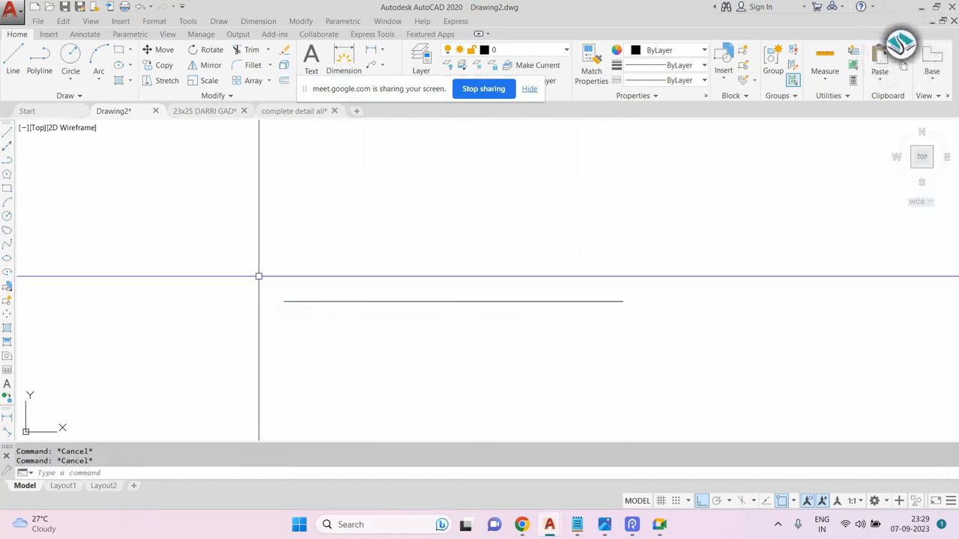
Set the new line's total length to 200 with Lengthen's Total option.
text(len)
key(Return)
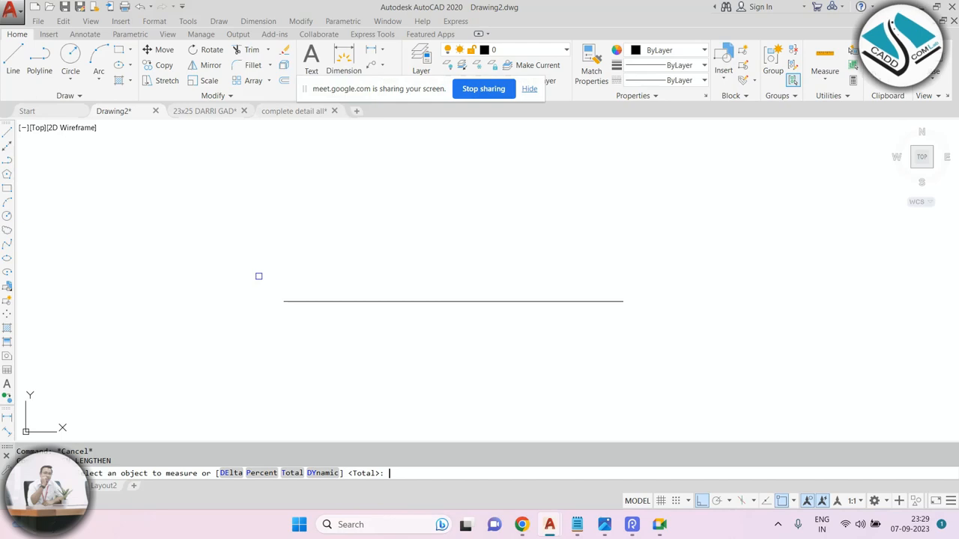
key(Return)
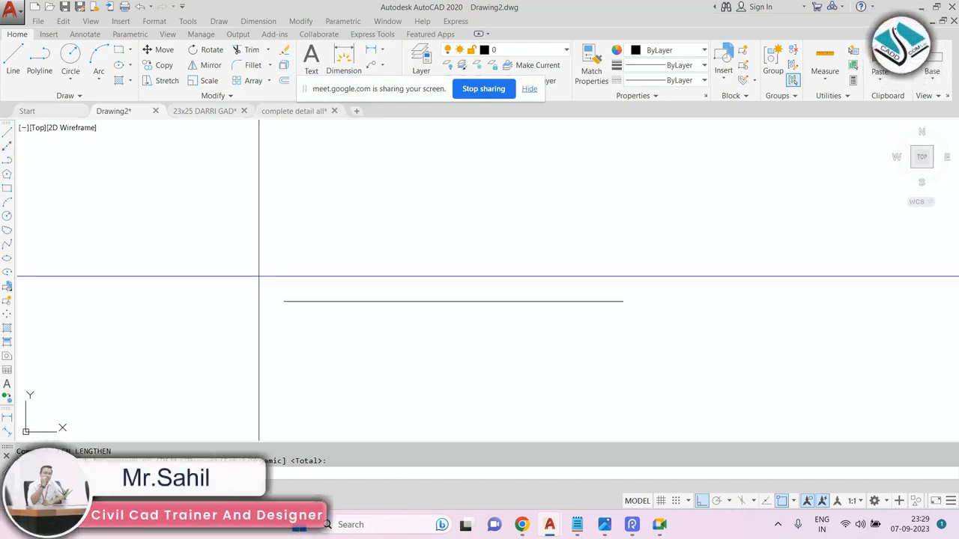
text(200)
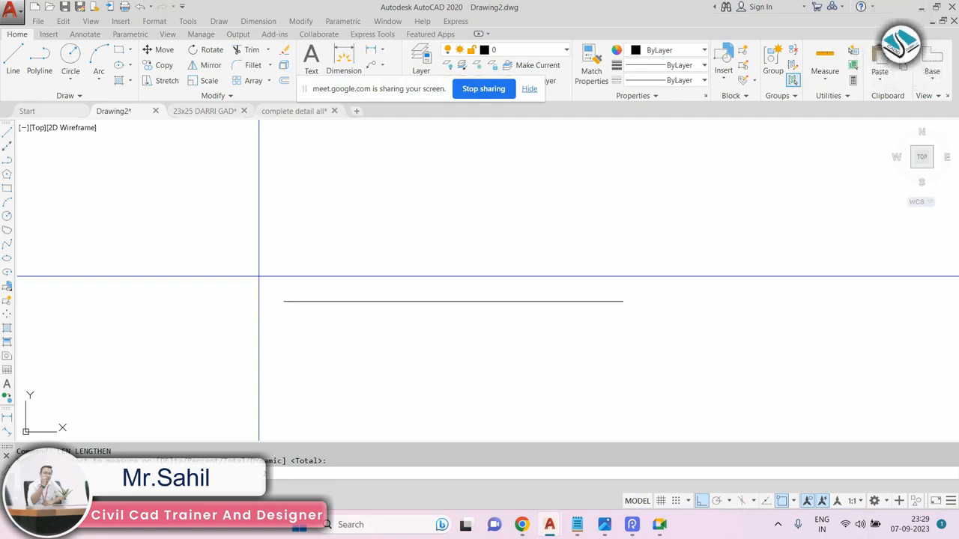
key(Return)
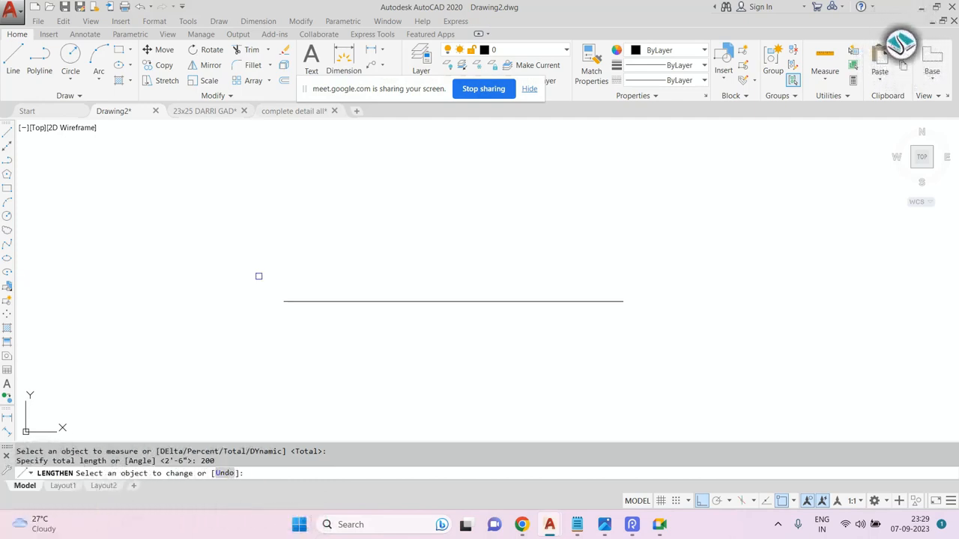
click(413, 302)
scroll(414, 274, down, 5)
scroll(405, 281, up, 6)
key(Escape)
Add a quick dimension above the lengthened line.
click(258, 21)
click(274, 36)
click(361, 303)
key(Return)
click(473, 275)
key(Escape)
key(Escape)
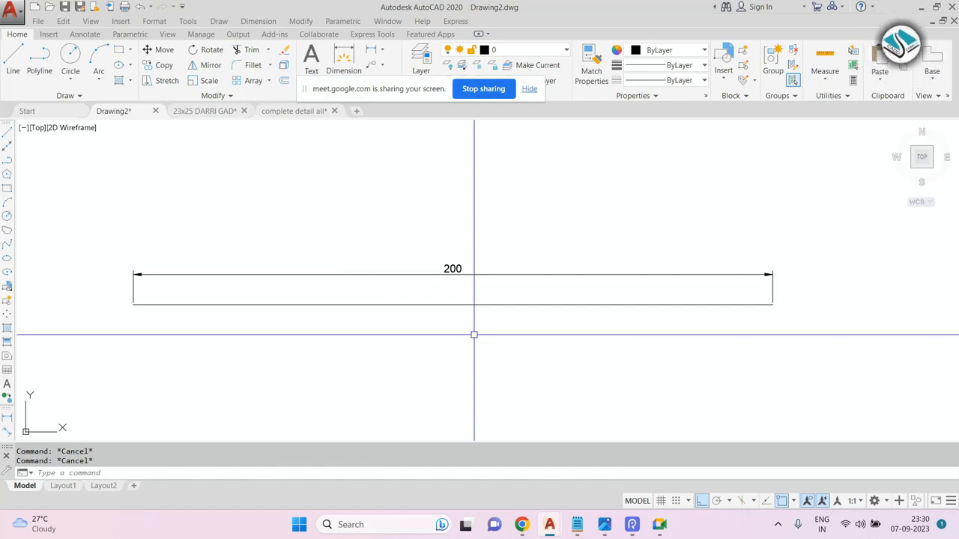
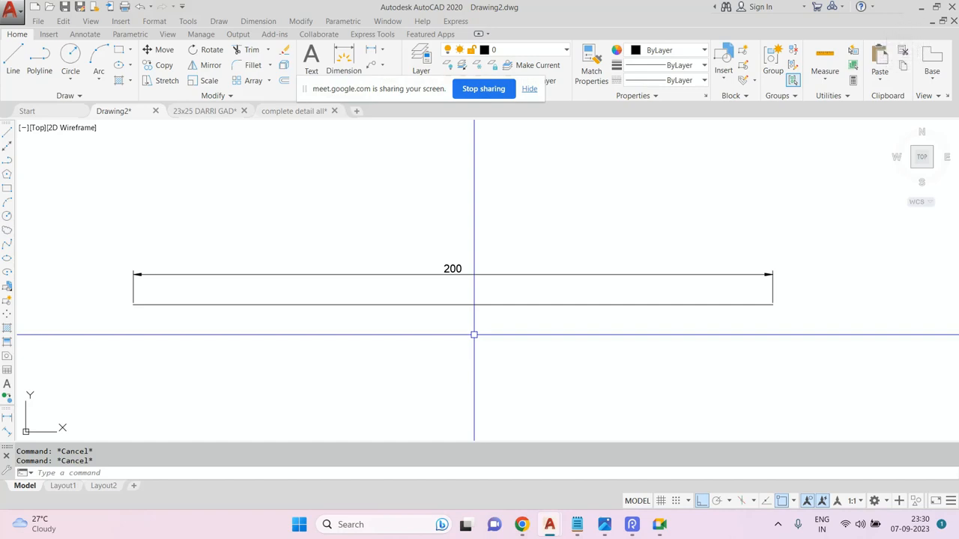
Erase the lengthened line and its dimension with a window selection.
scroll(401, 200, down, 3)
scroll(384, 177, up, 4)
click(471, 293)
click(220, 400)
text(e)
key(Return)
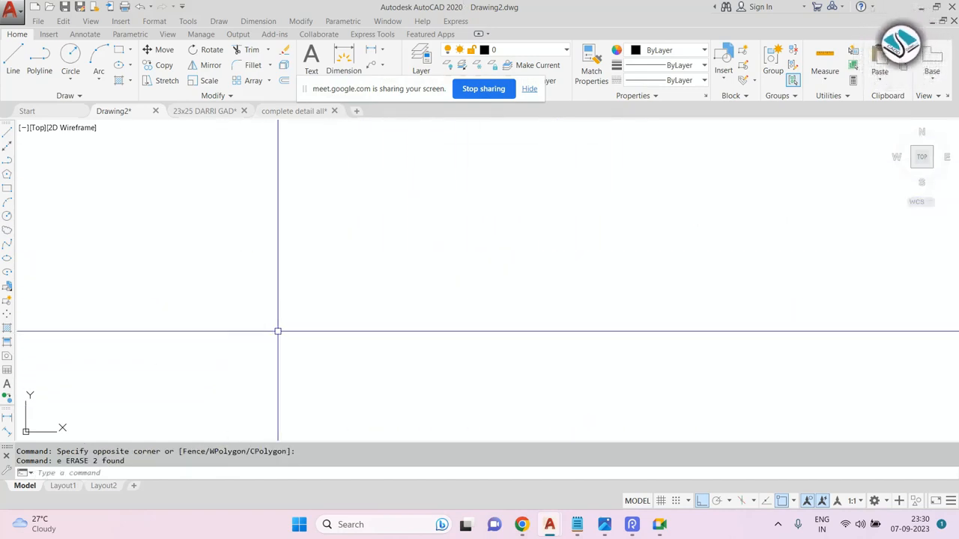
Switch to Notepad, delete the "9- lengthen- len-enter" line, and minimize Notepad.
click(576, 524)
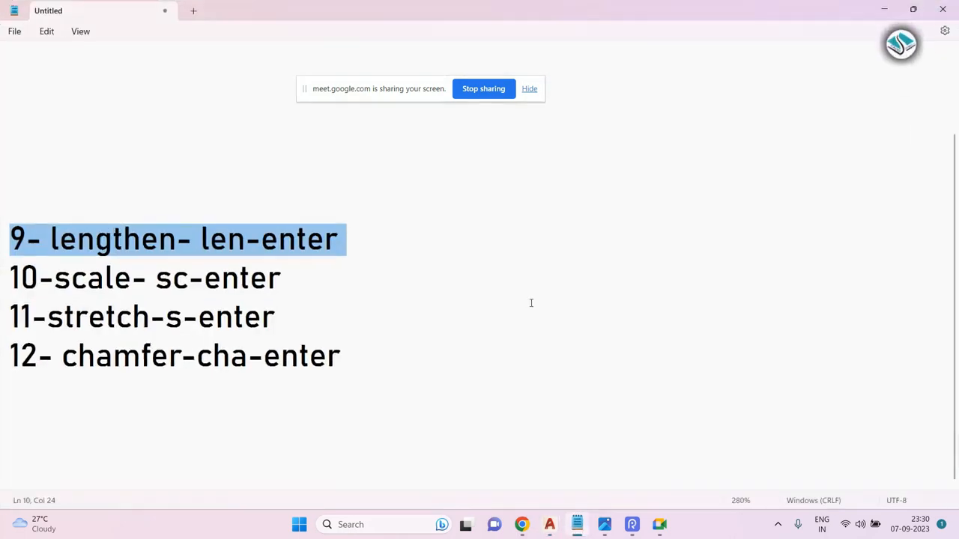
drag(399, 245, 1, 248)
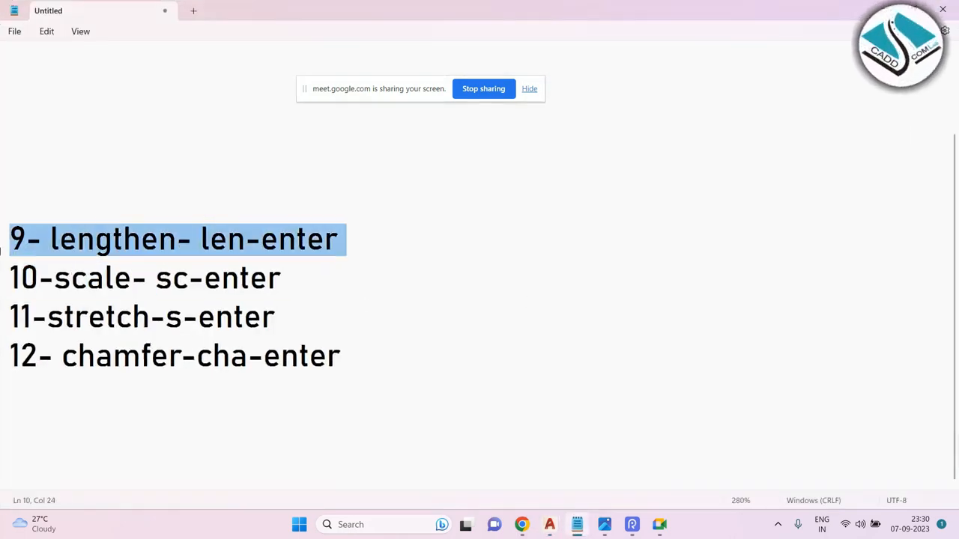
key(BackSpace)
click(884, 9)
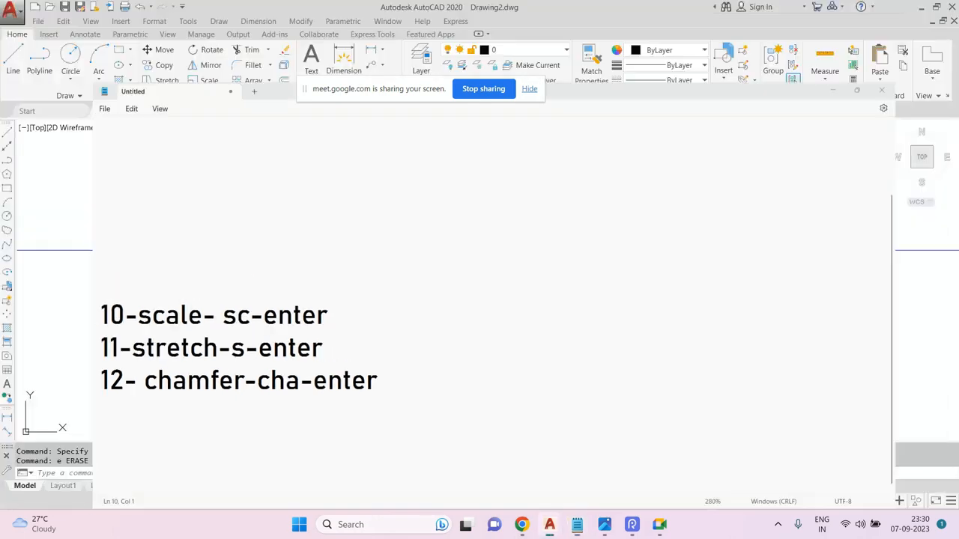
Draw a new horizontal line across the drawing area.
text(l)
key(Return)
click(315, 285)
click(686, 285)
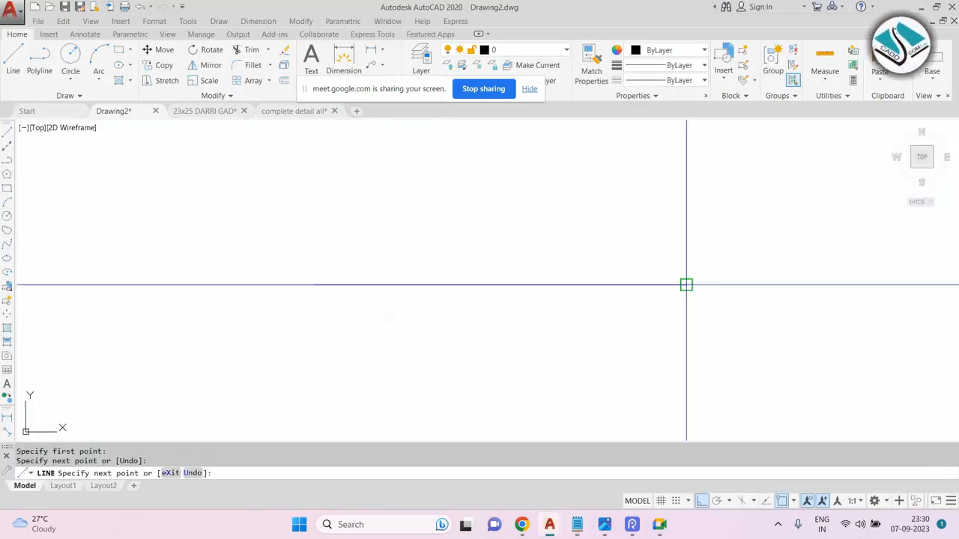
key(Escape)
key(Escape)
text(len)
key(Return)
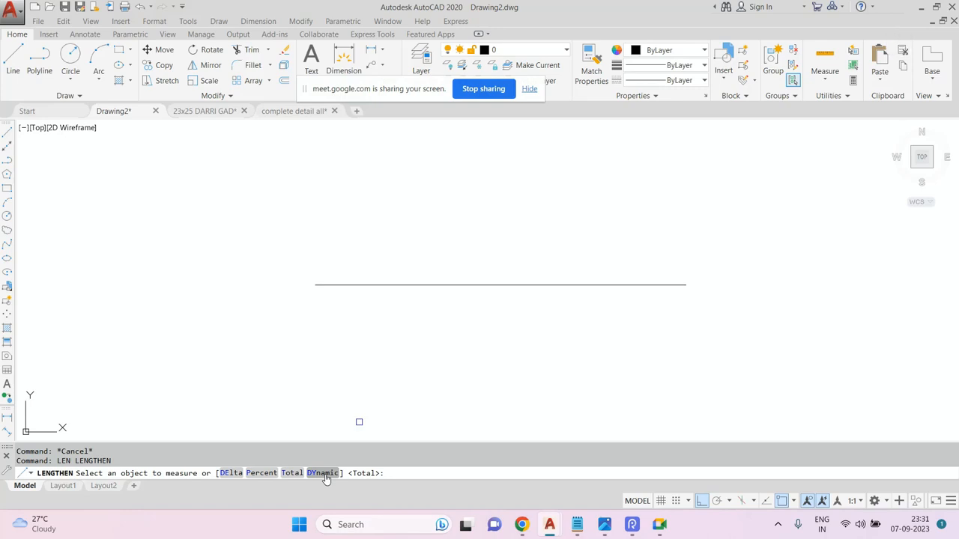
key(Escape)
Draw a vertical line to the left of the horizontal line.
text(l)
key(Return)
scroll(644, 227, down, 2)
scroll(464, 237, up, 2)
click(333, 190)
click(352, 386)
key(Escape)
key(Escape)
key(Escape)
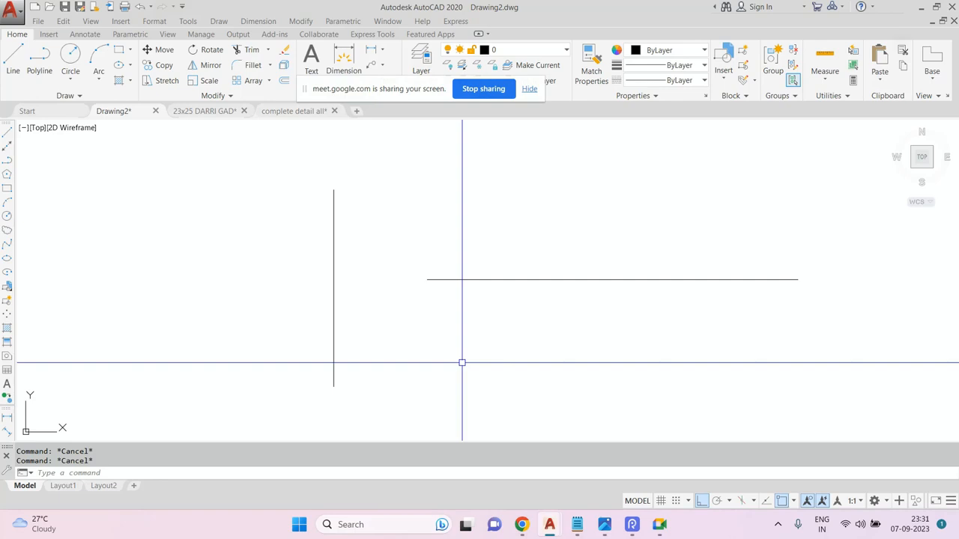
Extend the horizontal line's left end to the vertical line.
text(ex)
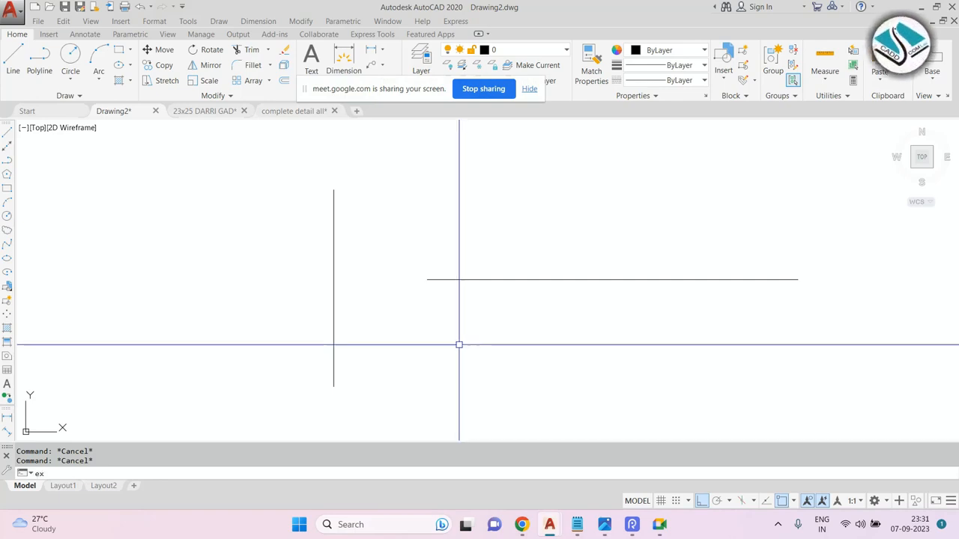
key(Return)
key(Return)
click(445, 278)
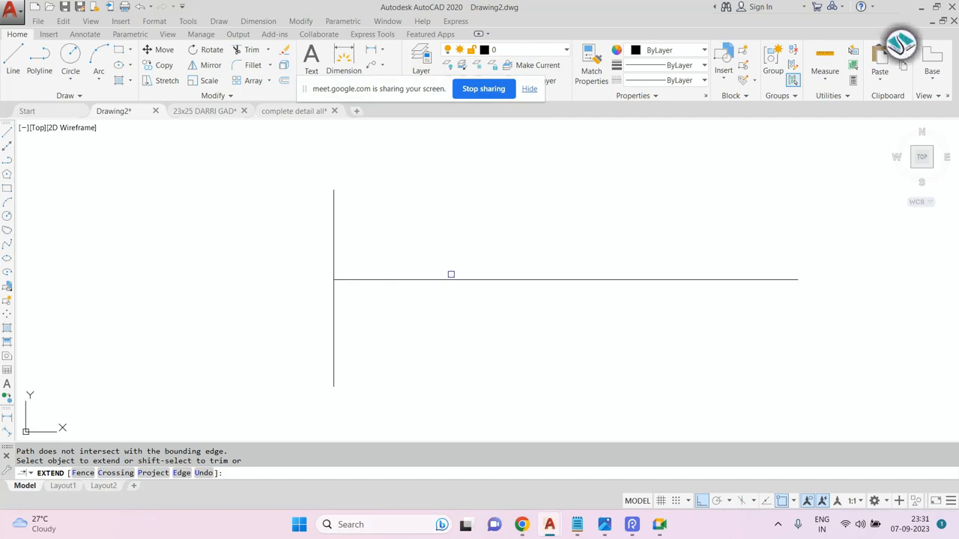
key(Escape)
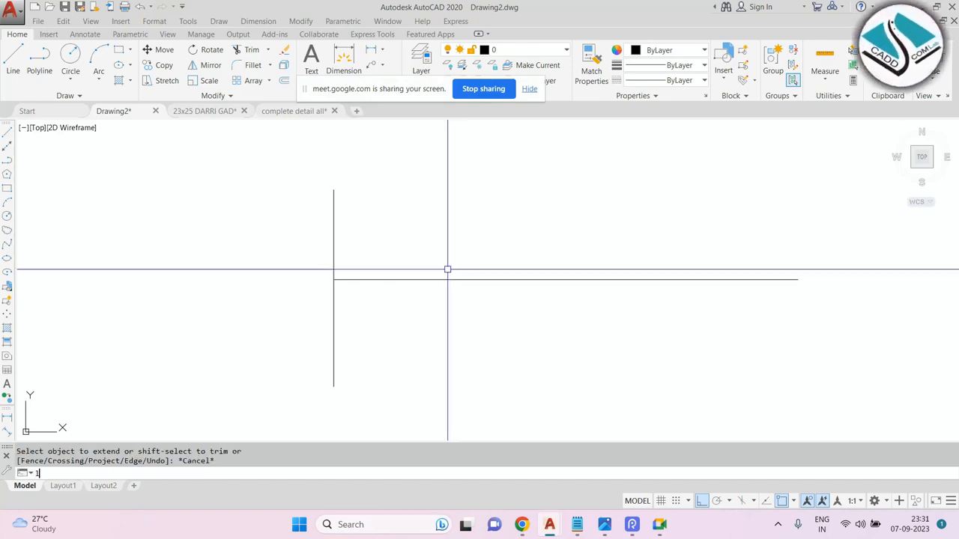
Draw three vertical lines to the right of the horizontal line.
text(l)
key(Return)
scroll(375, 258, down, 1)
middle_drag(587, 226, 498, 218)
click(693, 148)
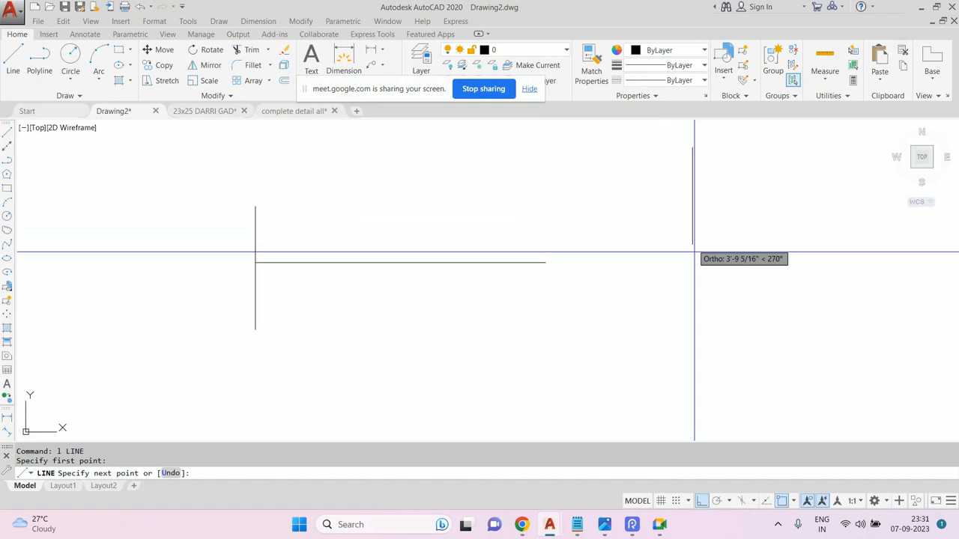
click(698, 361)
middle_drag(611, 282, 506, 290)
key(Escape)
key(Return)
click(712, 168)
click(712, 375)
key(Escape)
key(Return)
click(794, 172)
click(785, 348)
key(Escape)
Extend the horizontal line's right end to the first two vertical lines.
text(ex)
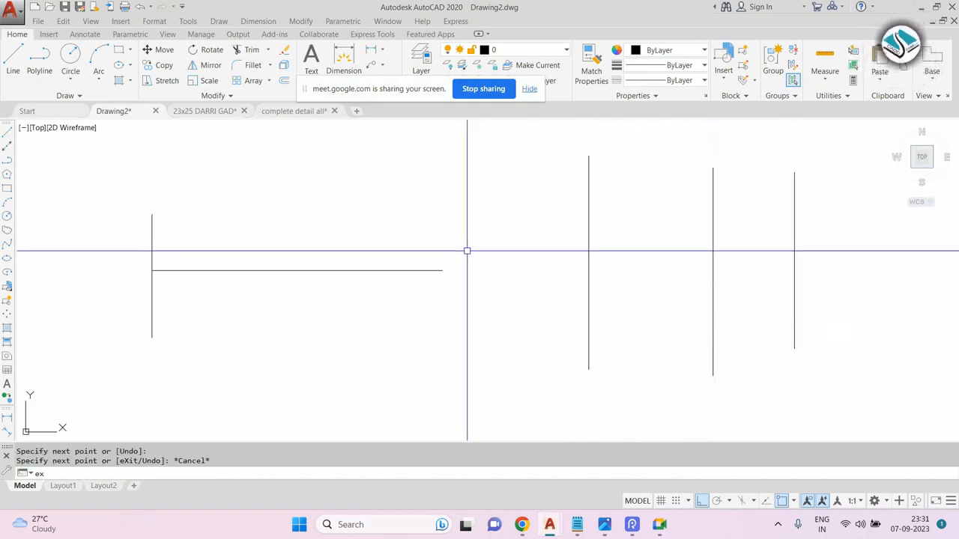
key(Return)
key(Return)
click(430, 270)
click(588, 270)
click(577, 265)
click(655, 265)
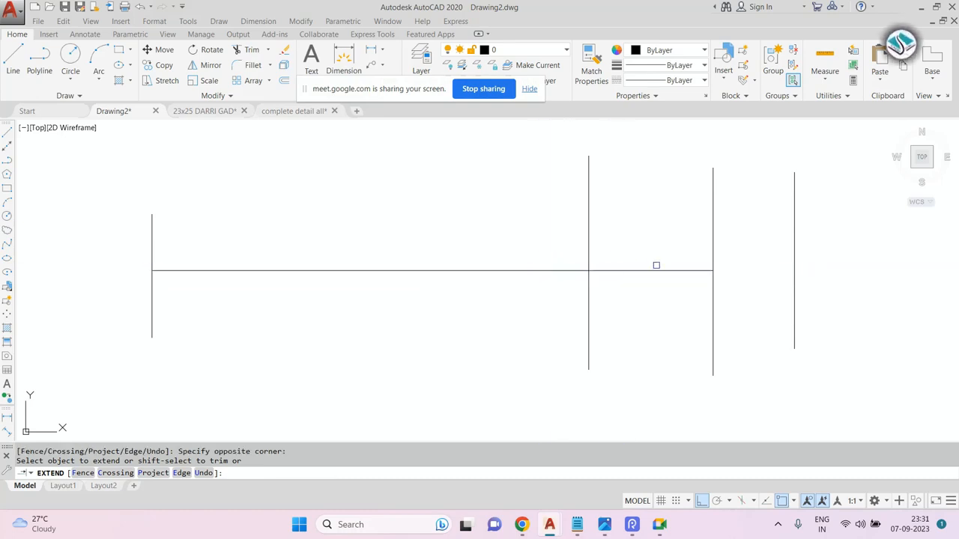
scroll(663, 277, down, 5)
key(Escape)
Erase all the lines with a window selection.
click(751, 195)
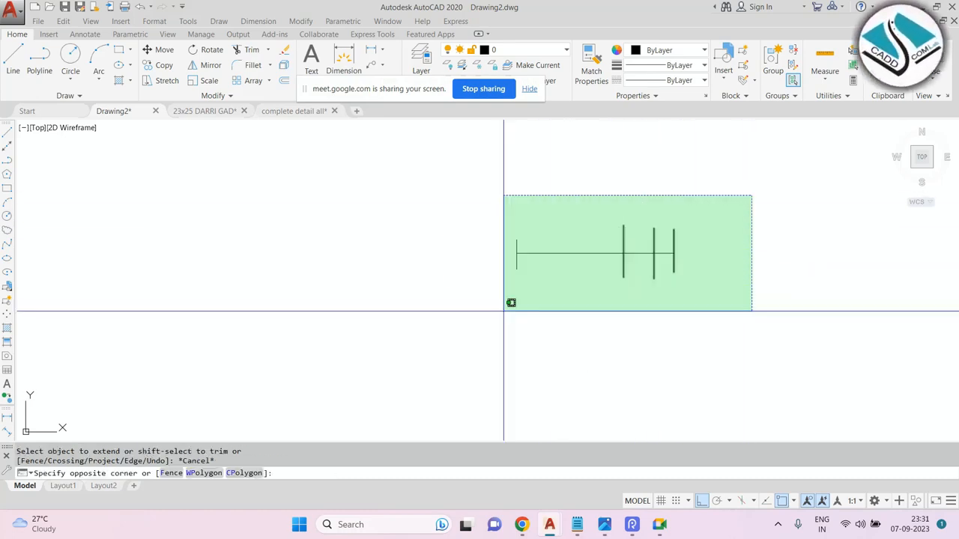
key(Escape)
key(Escape)
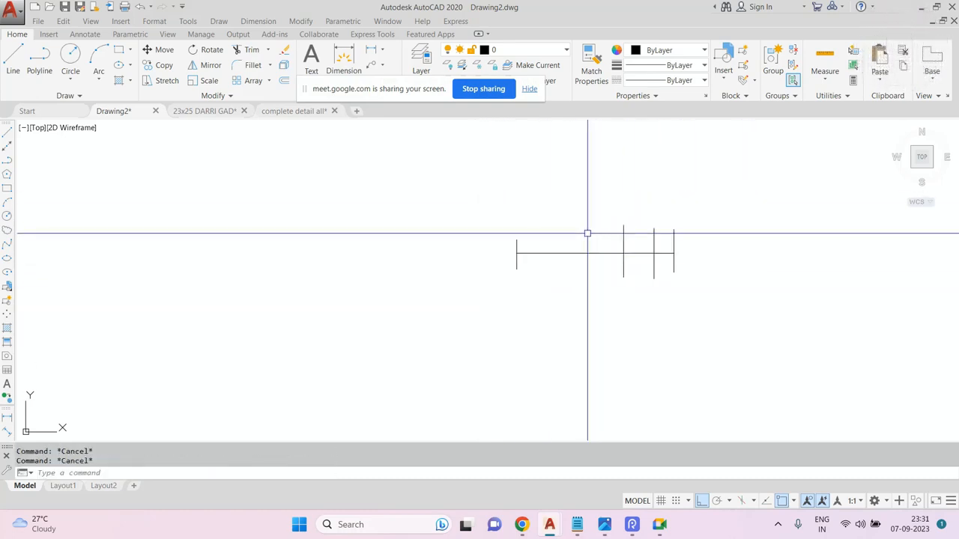
scroll(622, 232, up, 2)
click(756, 195)
click(347, 316)
text(e)
key(Return)
Draw a new horizontal line.
text(l)
key(Return)
click(340, 279)
click(546, 279)
key(Escape)
key(Escape)
key(Escape)
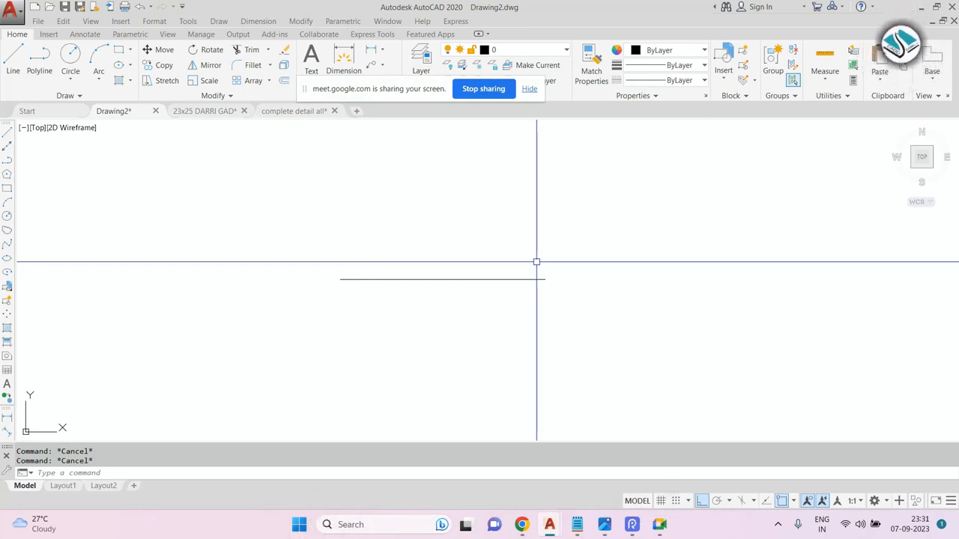
Lengthen the line's right end to a new end point using Lengthen's DYnamic option.
text(len)
key(Return)
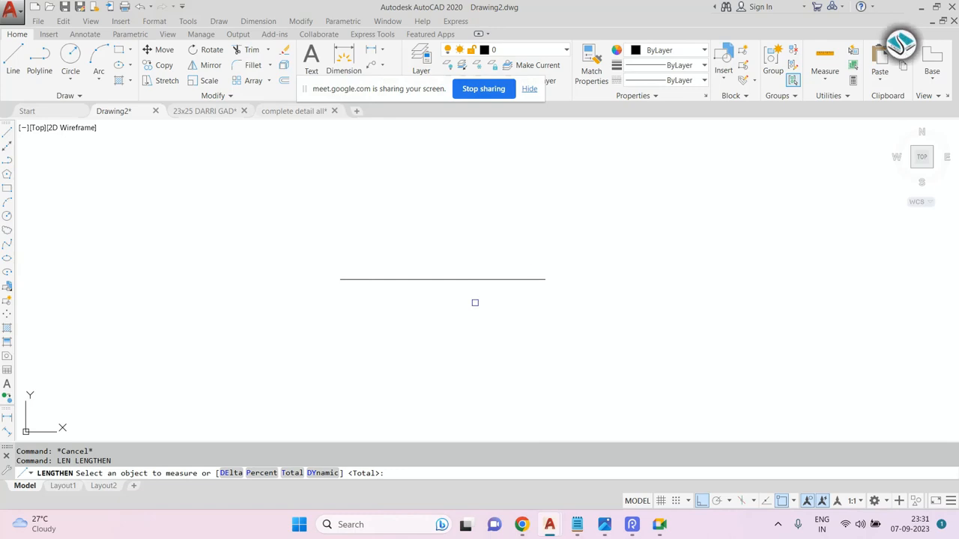
click(321, 473)
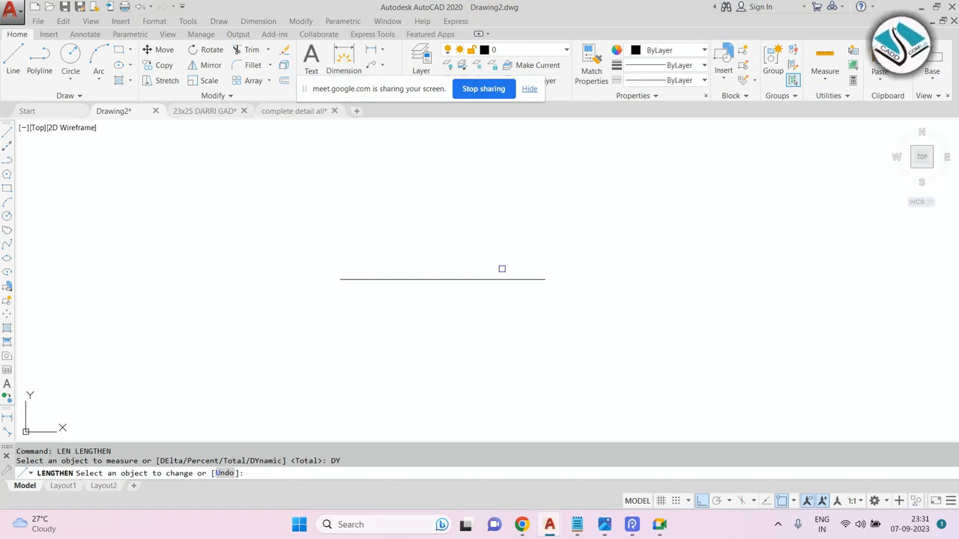
click(541, 279)
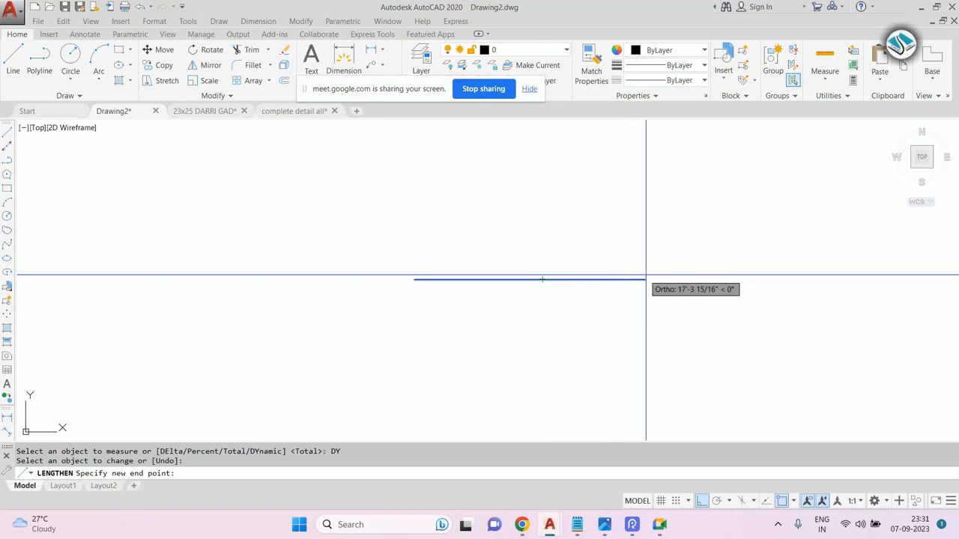
click(788, 278)
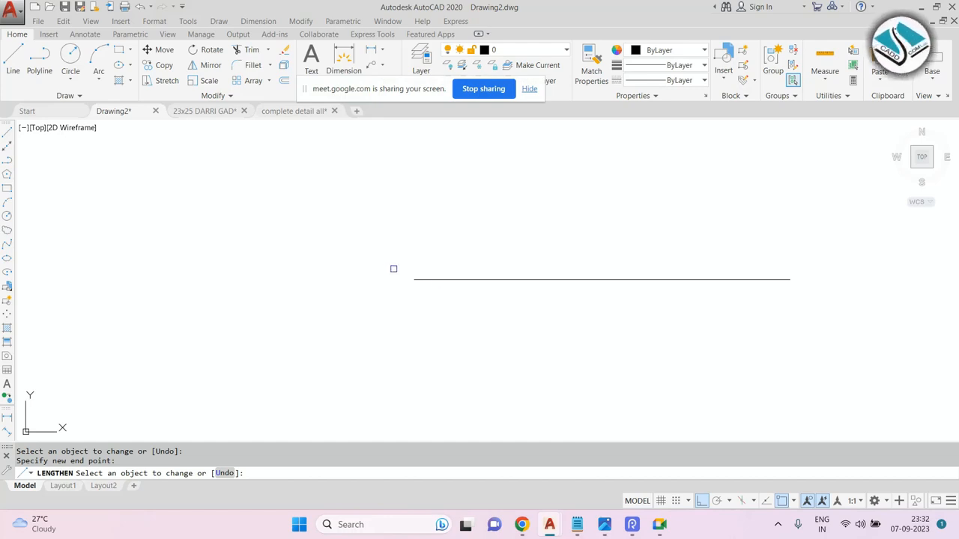
key(Escape)
Draw vertical lines on both sides of the horizontal line.
text(l)
key(space)
click(266, 224)
click(262, 336)
key(Escape)
scroll(301, 312, down, 4)
text(l)
key(space)
click(588, 255)
click(575, 353)
key(Escape)
scroll(337, 305, up, 2)
key(Escape)
Dynamically lengthen the line's left end perpendicular to the left vertical line.
text(len)
key(space)
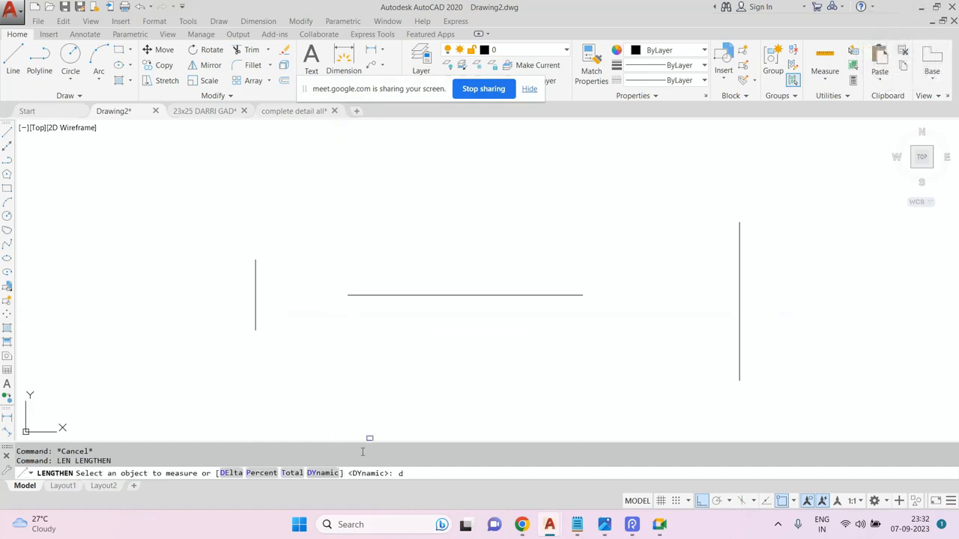
text(dy)
key(space)
scroll(265, 326, up, 2)
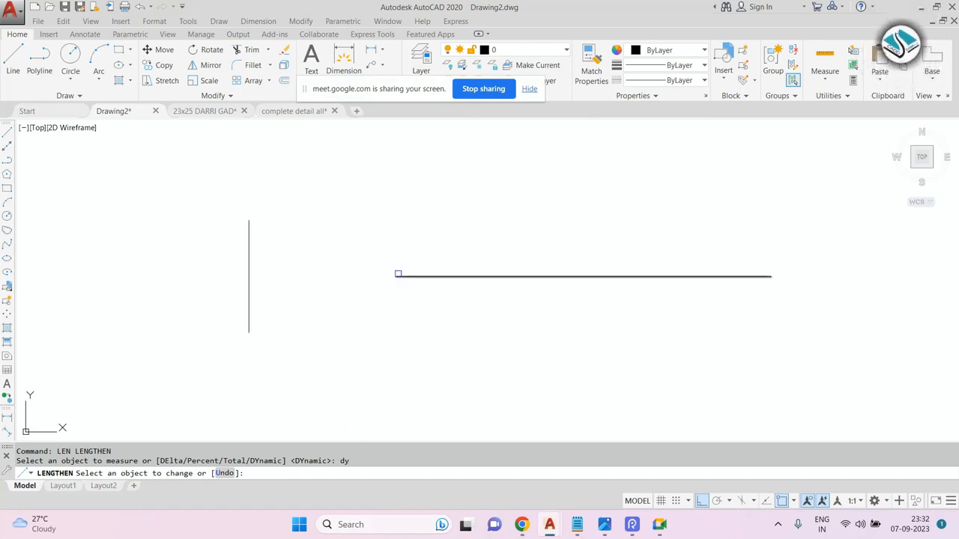
click(397, 277)
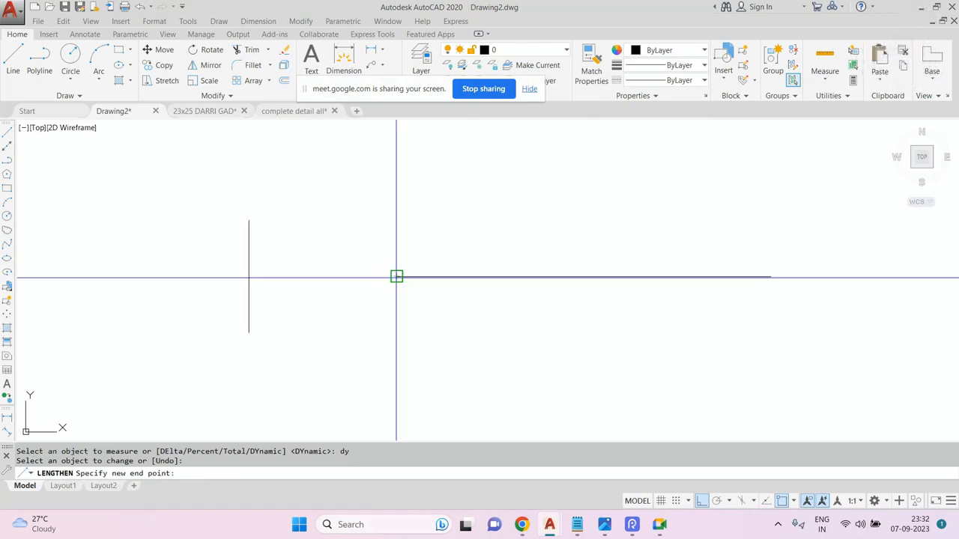
click(249, 277)
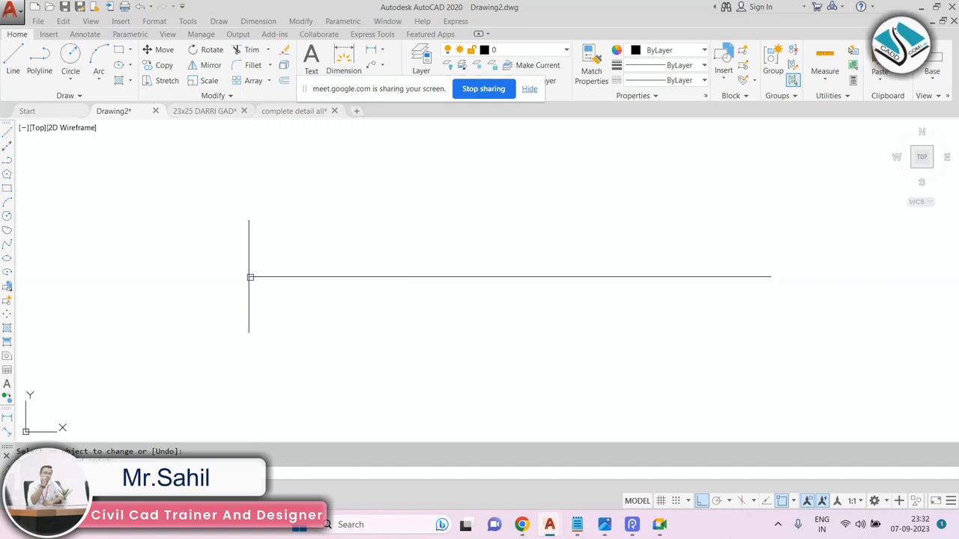
Repeatedly reposition the line's end points to new locations with dynamic Lengthen.
middle_drag(280, 303, 319, 292)
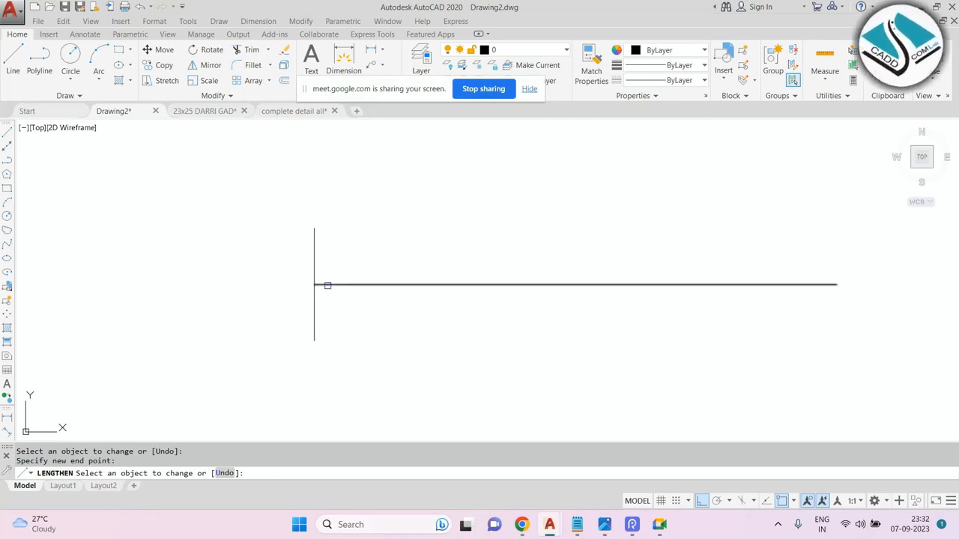
click(323, 284)
click(178, 269)
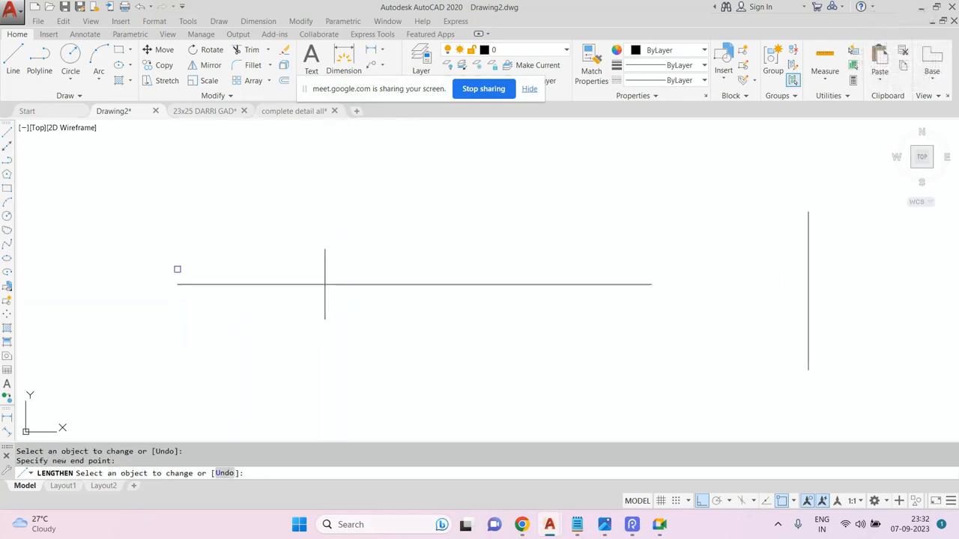
click(184, 285)
click(101, 285)
click(102, 285)
click(361, 285)
click(509, 284)
click(256, 285)
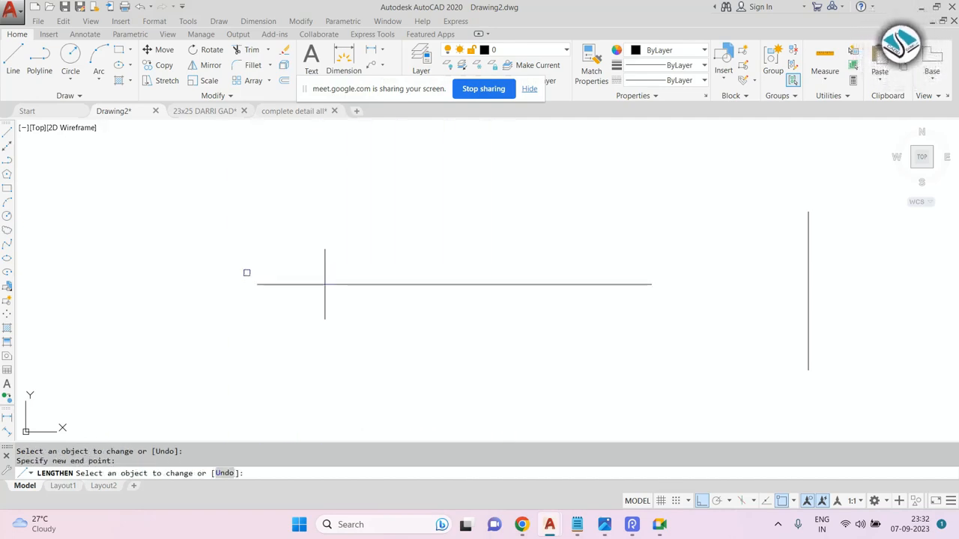
click(256, 284)
click(177, 284)
click(184, 283)
click(125, 284)
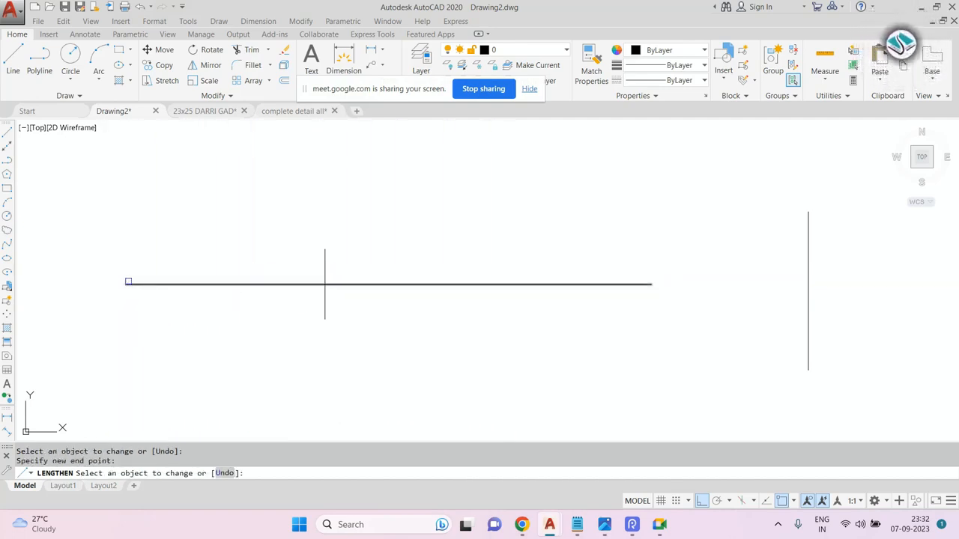
click(131, 284)
click(214, 284)
click(218, 284)
click(425, 284)
click(426, 285)
click(265, 285)
click(265, 284)
click(166, 285)
click(166, 284)
click(408, 285)
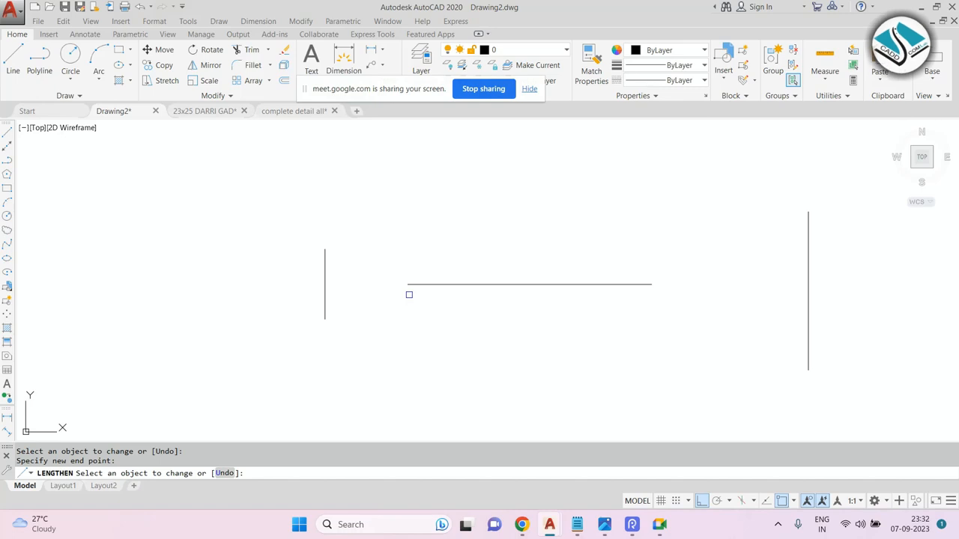
Dynamically shorten the line to a short segment between the vertical lines.
scroll(374, 275, up, 4)
click(475, 299)
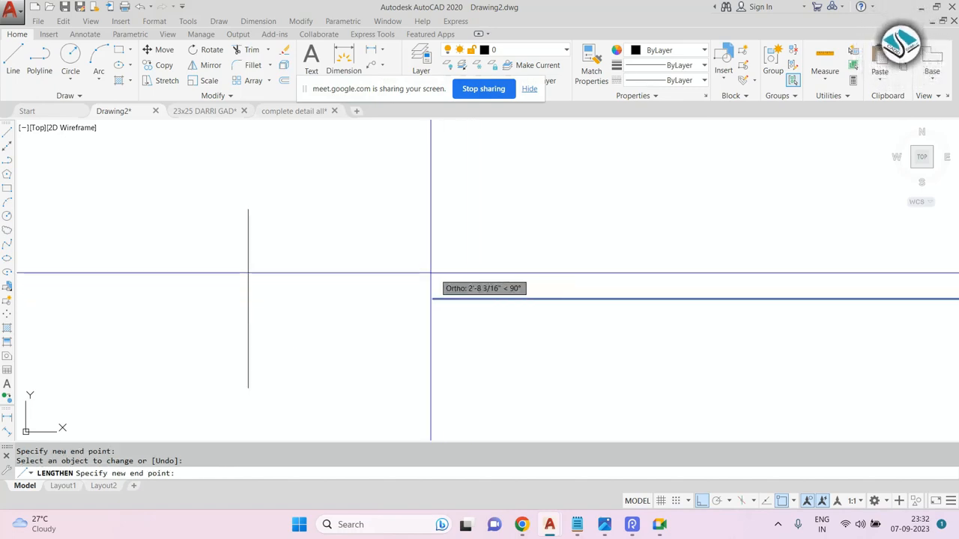
click(247, 294)
click(243, 299)
scroll(242, 298, down, 4)
scroll(313, 281, up, 2)
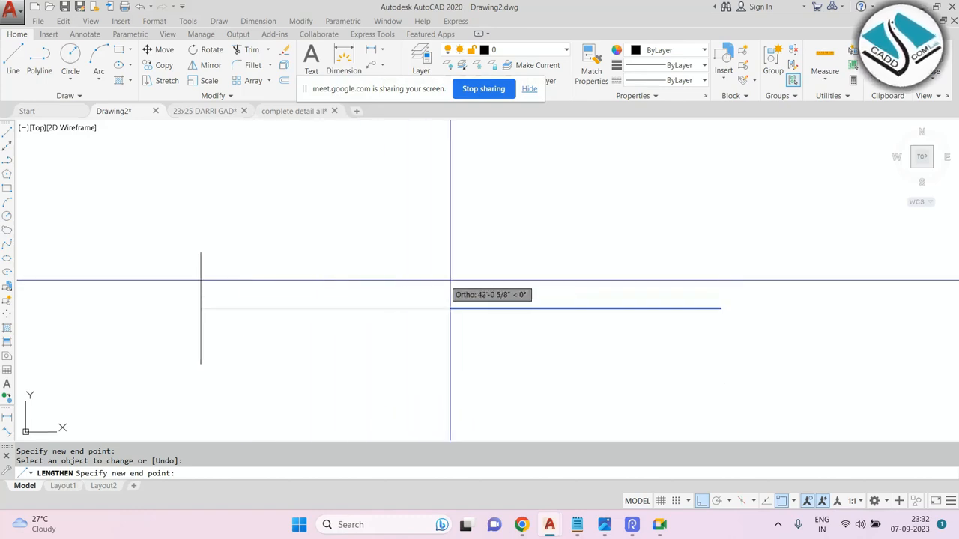
click(674, 308)
scroll(434, 276, down, 4)
key(Escape)
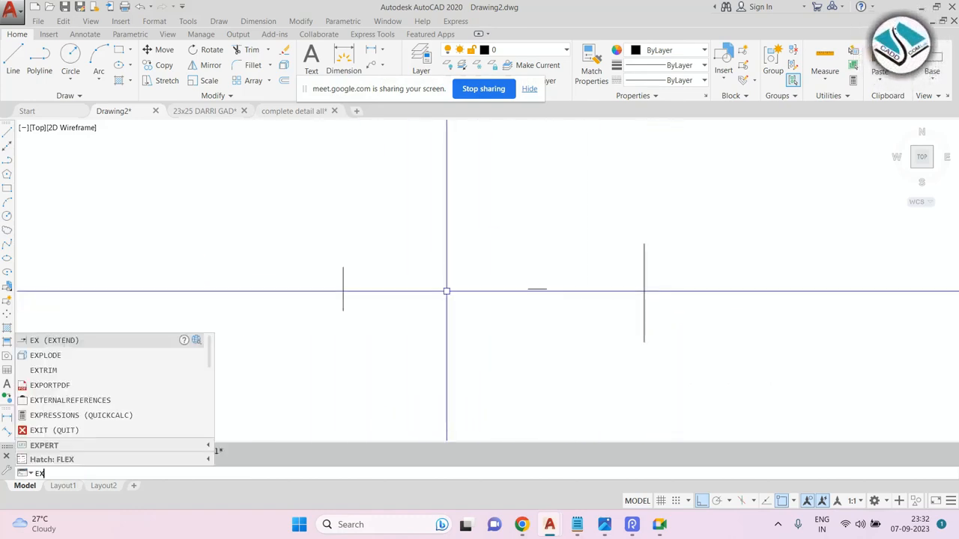
Extend the short line to both vertical lines.
key(Return)
key(Return)
click(537, 290)
click(405, 284)
key(Escape)
Finish extending the horizontal line so it spans between both vertical lines, then exit the command.
click(285, 212)
click(388, 351)
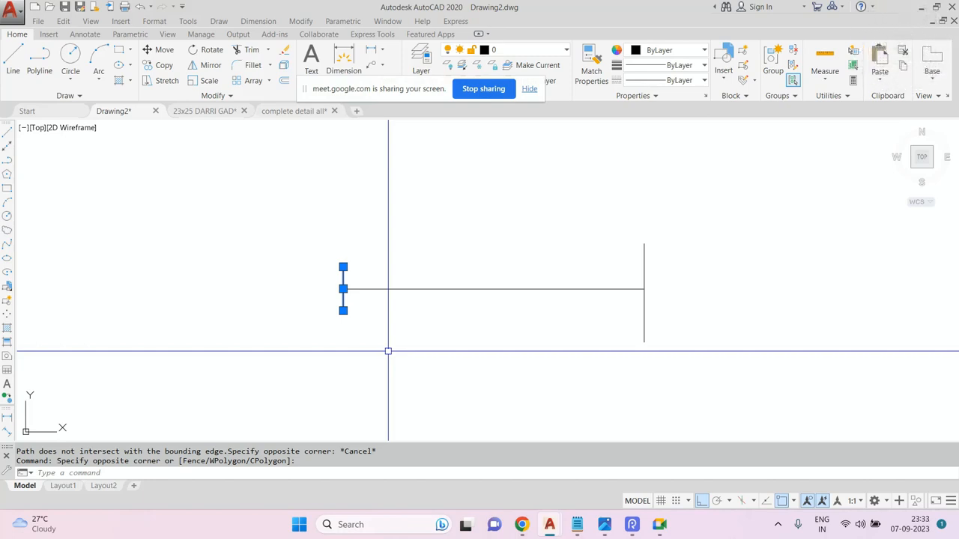
key(Escape)
key(Escape)
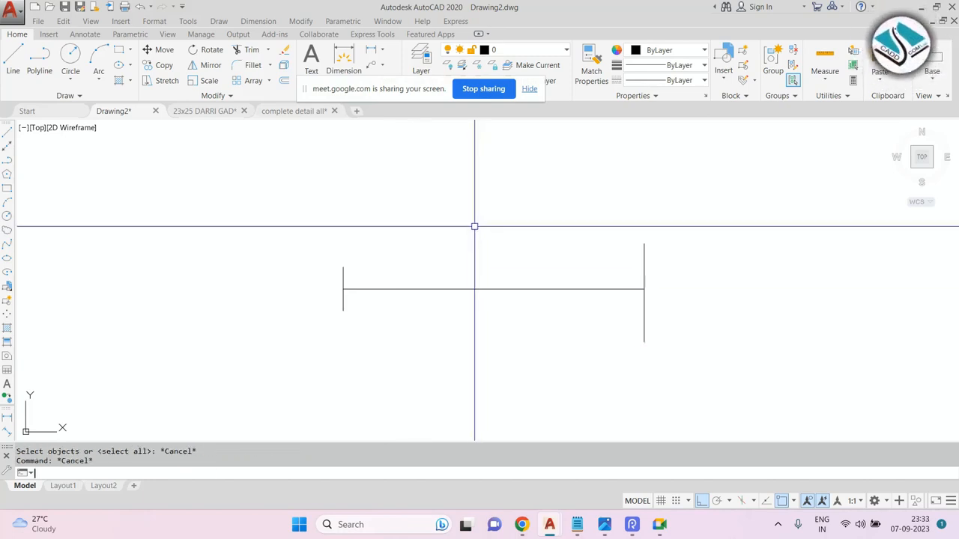
With dynamic Lengthen, stretch the line's left end far leftward, then shorten it to a short segment beside the right vertical line.
text(len)
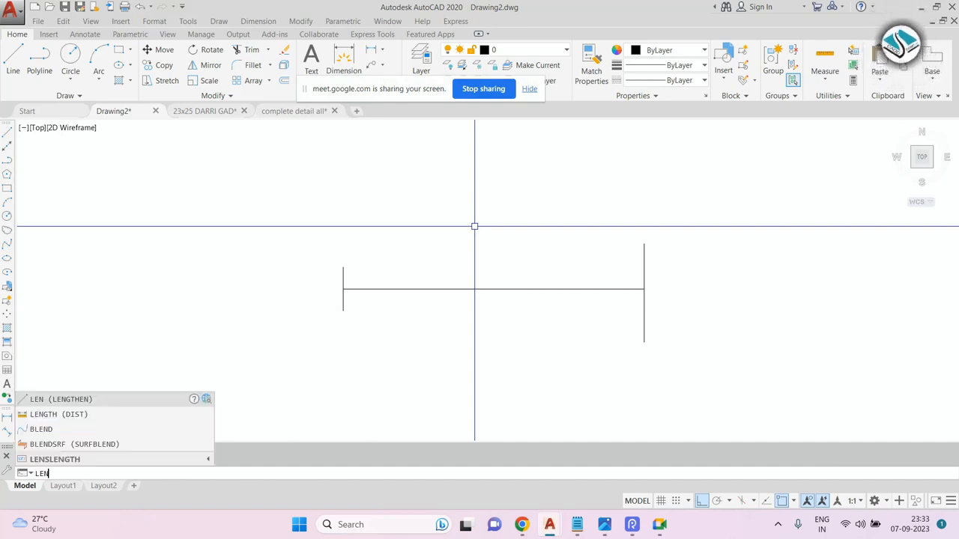
key(Return)
text(d)
key(Return)
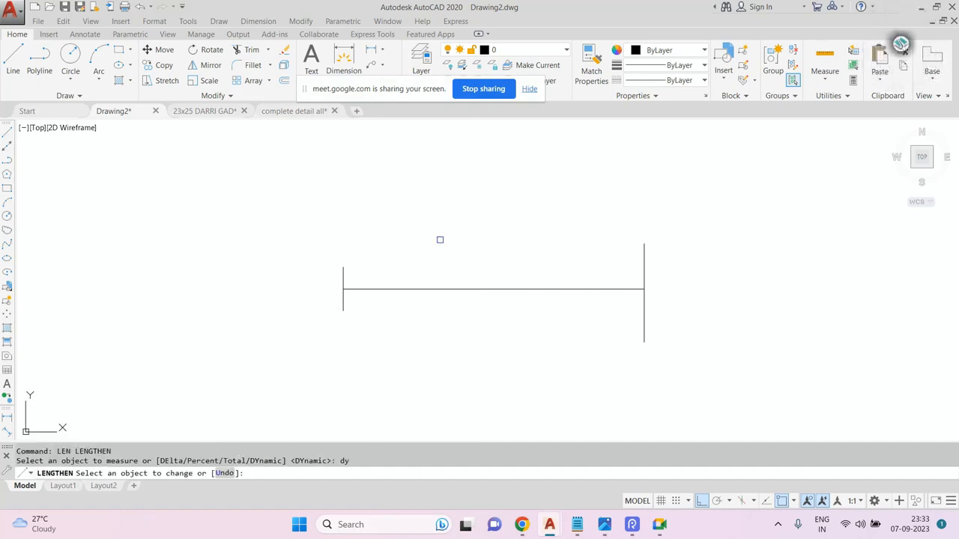
click(383, 284)
scroll(491, 296, down, 2)
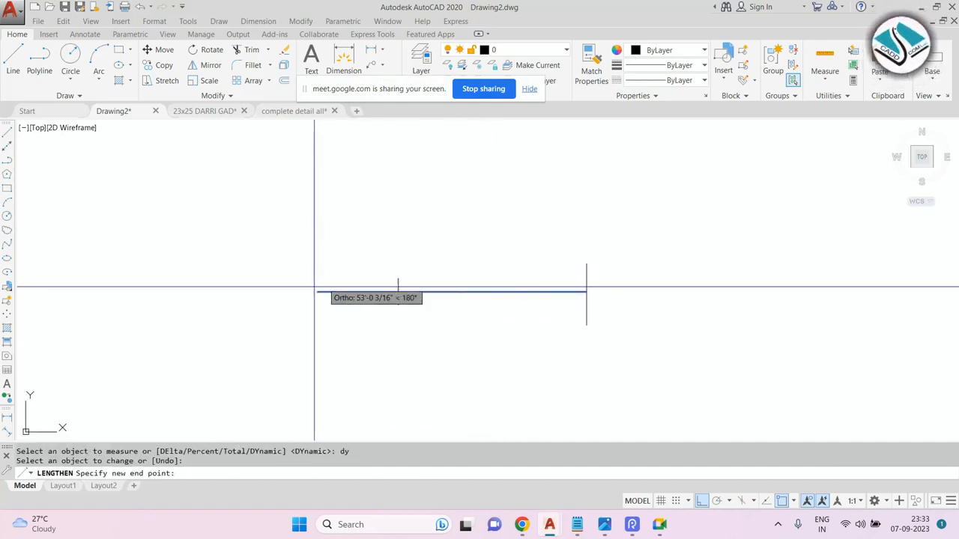
click(95, 292)
click(95, 292)
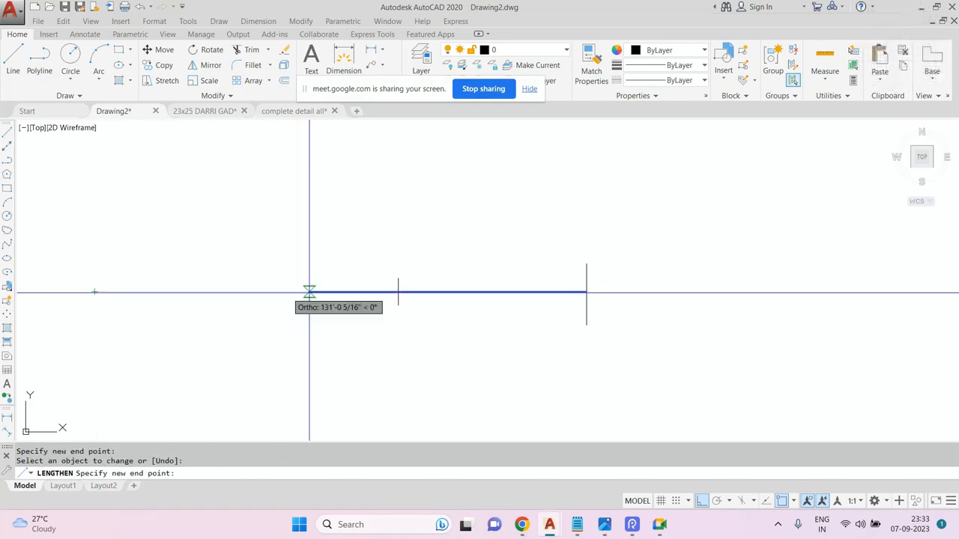
click(526, 292)
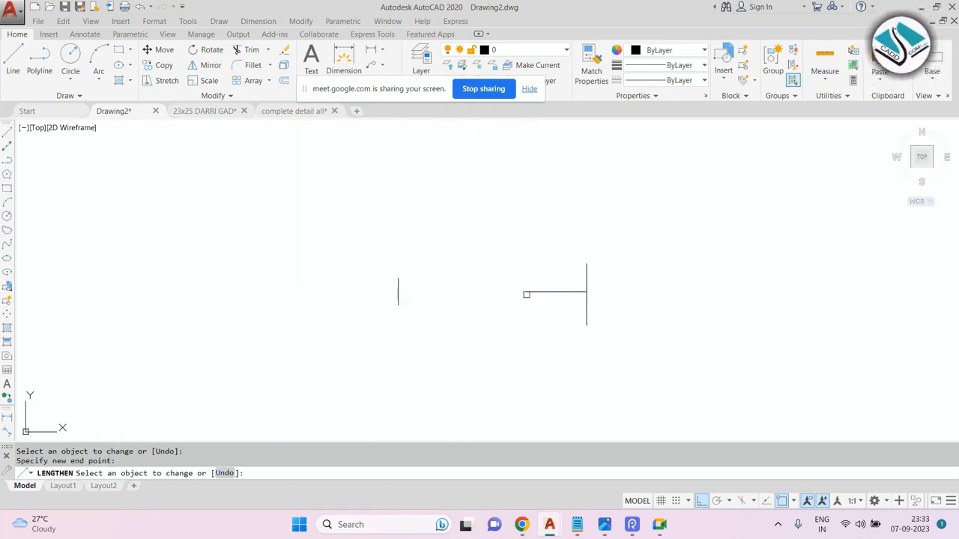
Erase all three lines with a window selection.
key(Escape)
click(637, 244)
click(210, 357)
text(e)
key(space)
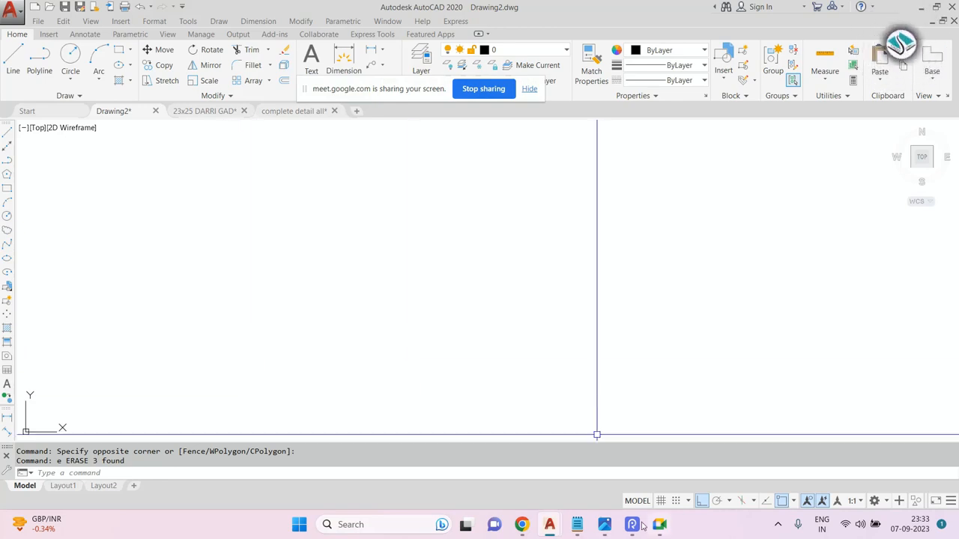
click(576, 524)
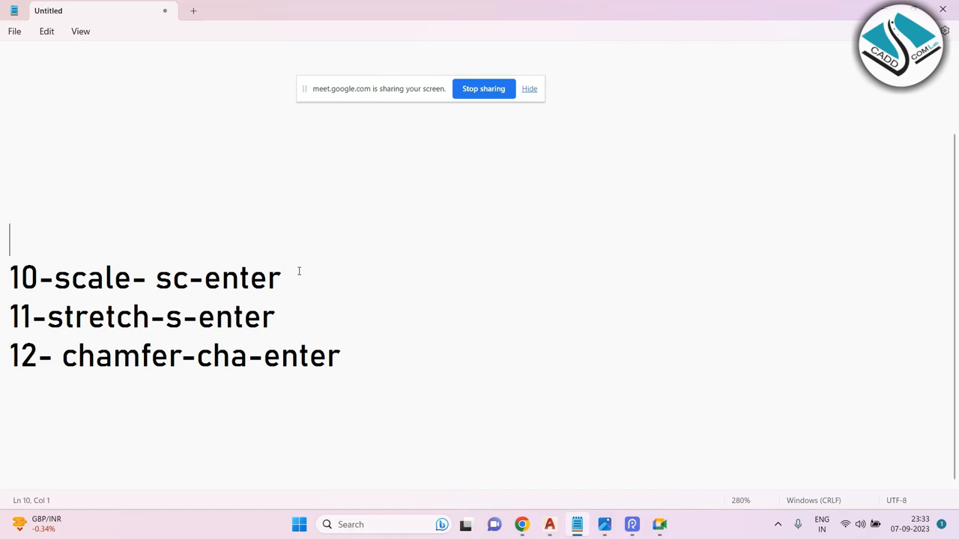
click(881, 9)
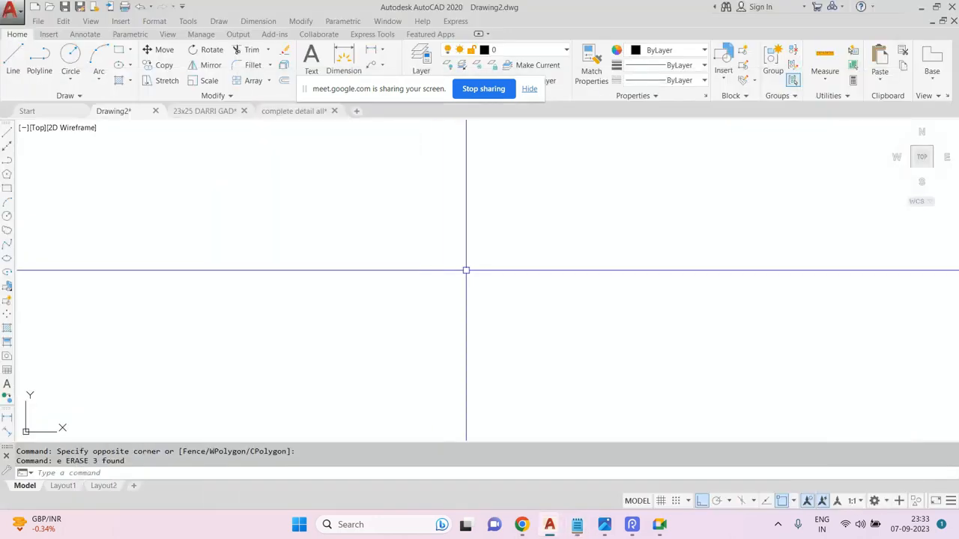
text(len)
key(Return)
key(Escape)
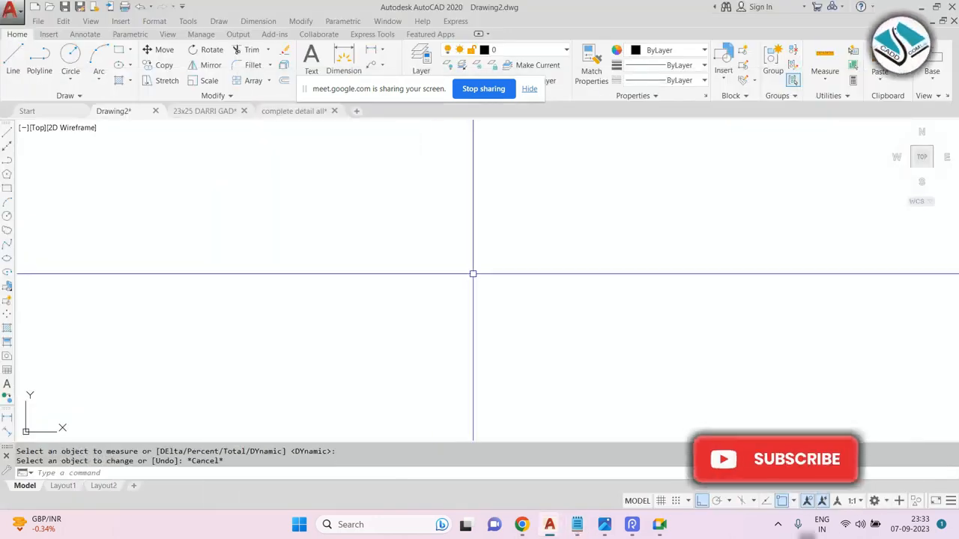
key(Return)
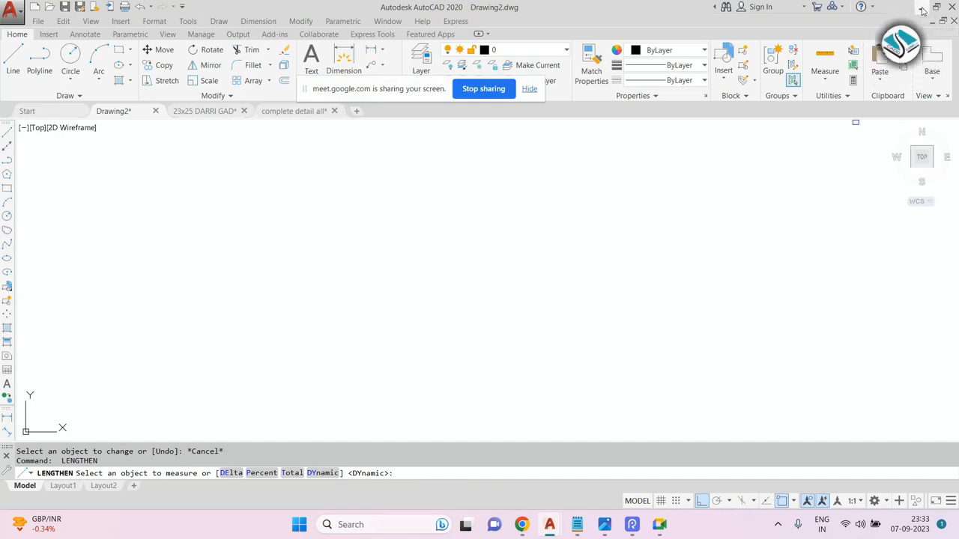
click(921, 7)
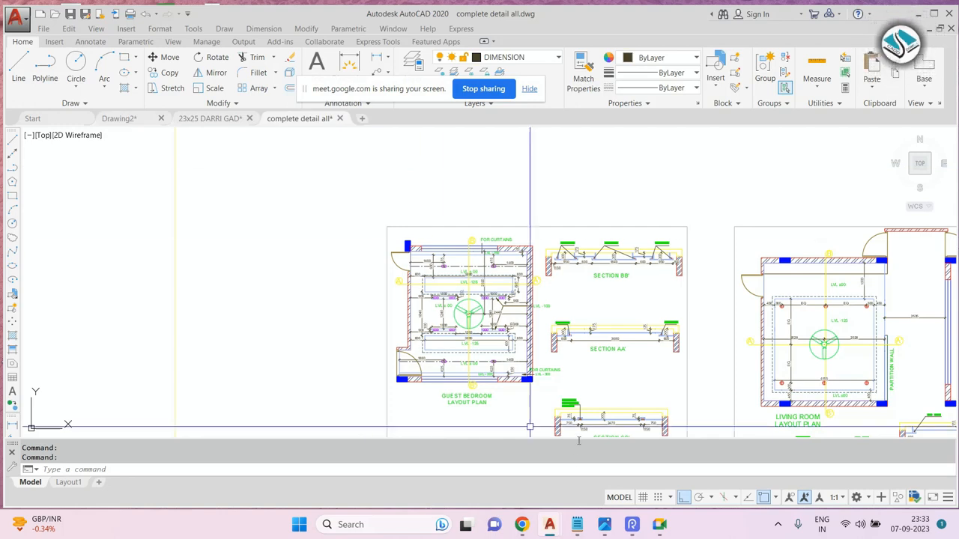
middle_drag(475, 292, 387, 225)
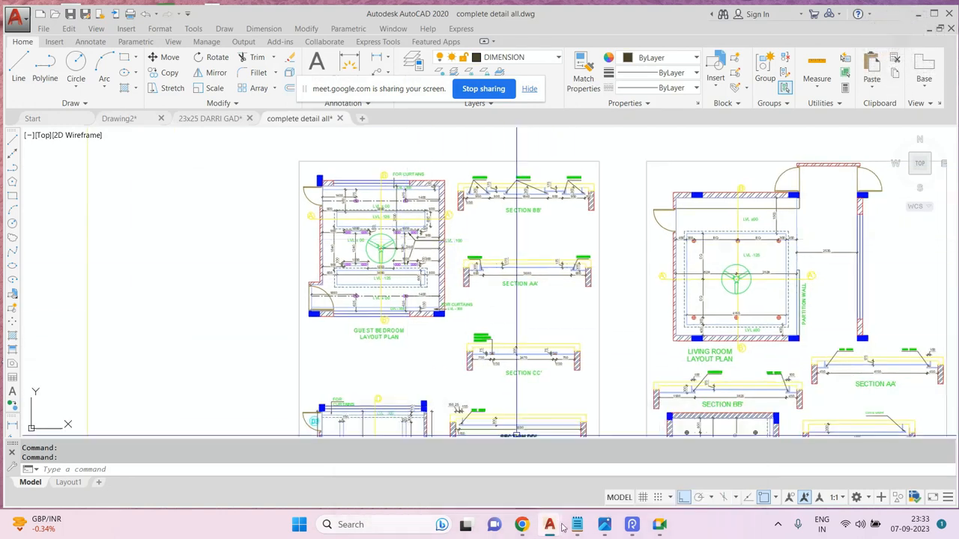
key(Escape)
Highlight the '10-scale- sc-enter' entry in the Notepad command list.
click(577, 525)
drag(295, 292, 0, 298)
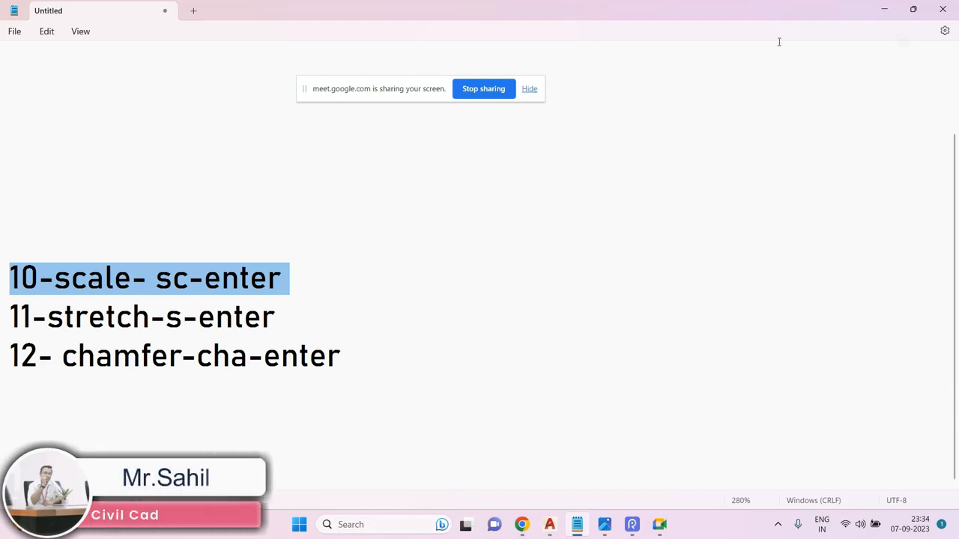
Return to Drawing2 and draw a circle with radius 20.
key(alt+Tab)
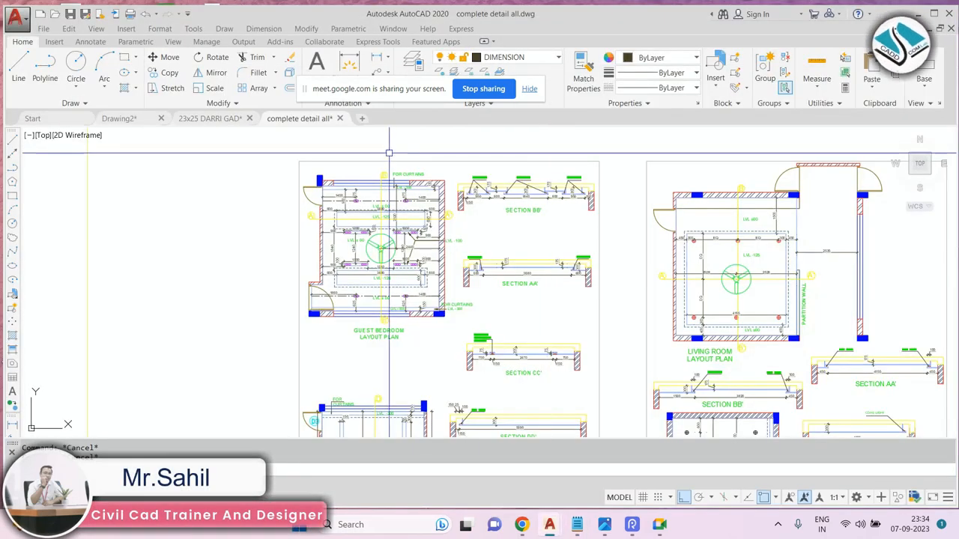
click(121, 118)
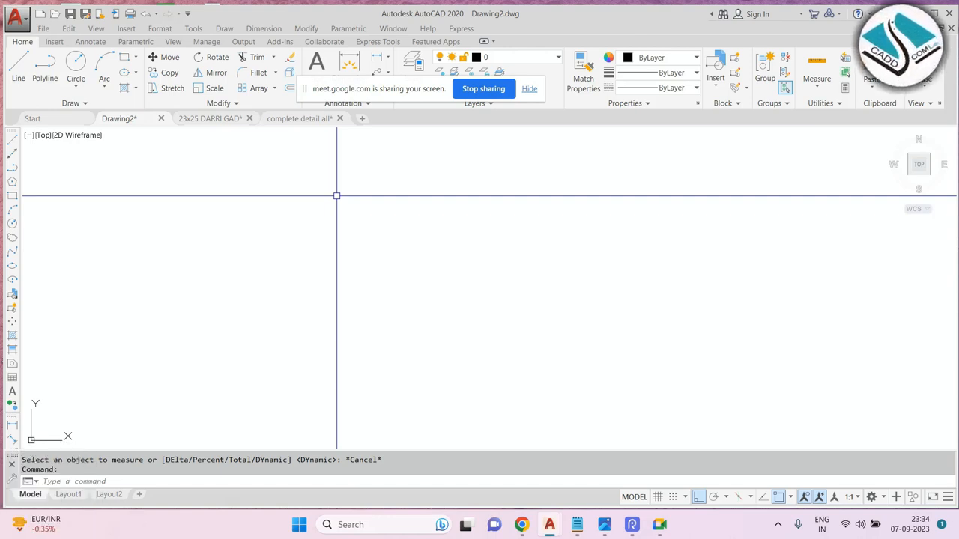
click(934, 16)
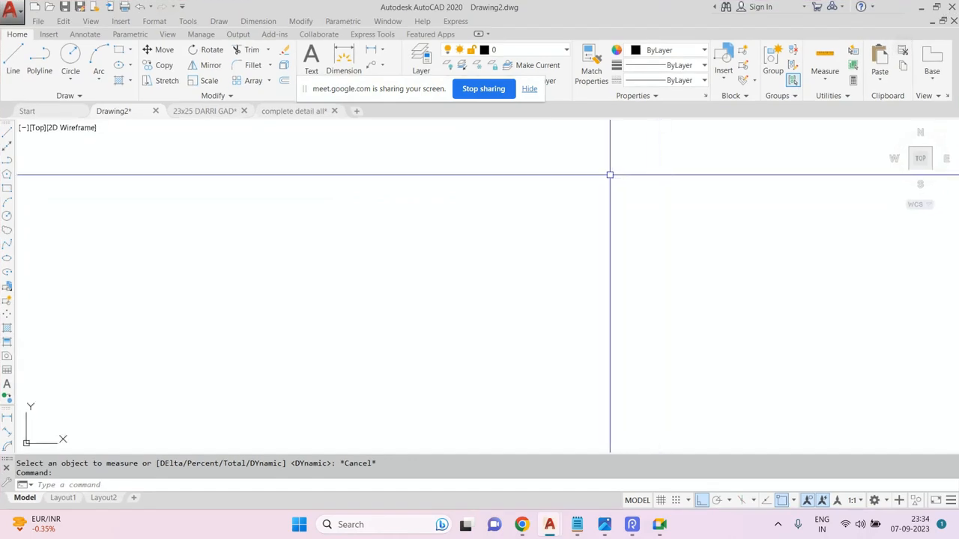
drag(784, 156, 837, 147)
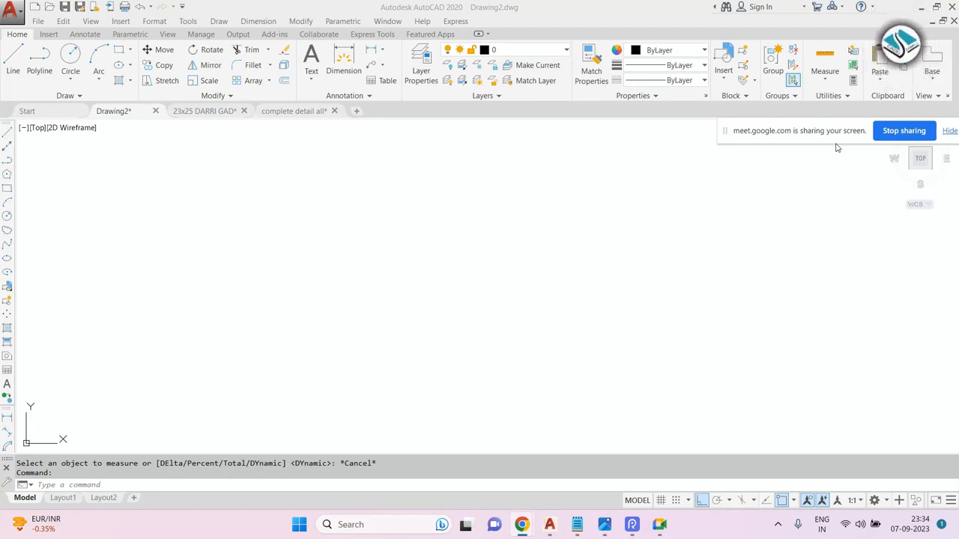
key(Escape)
key(Escape)
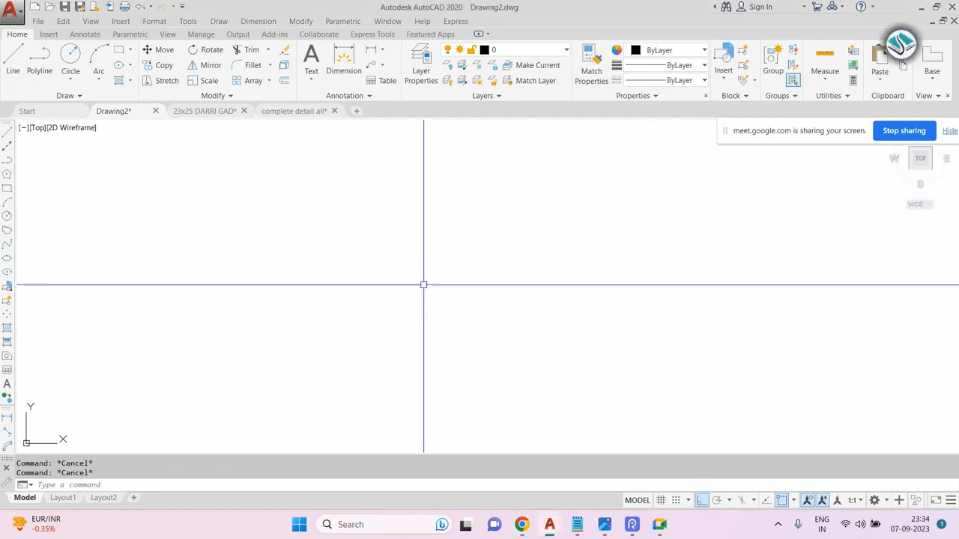
text(c)
key(Return)
click(409, 273)
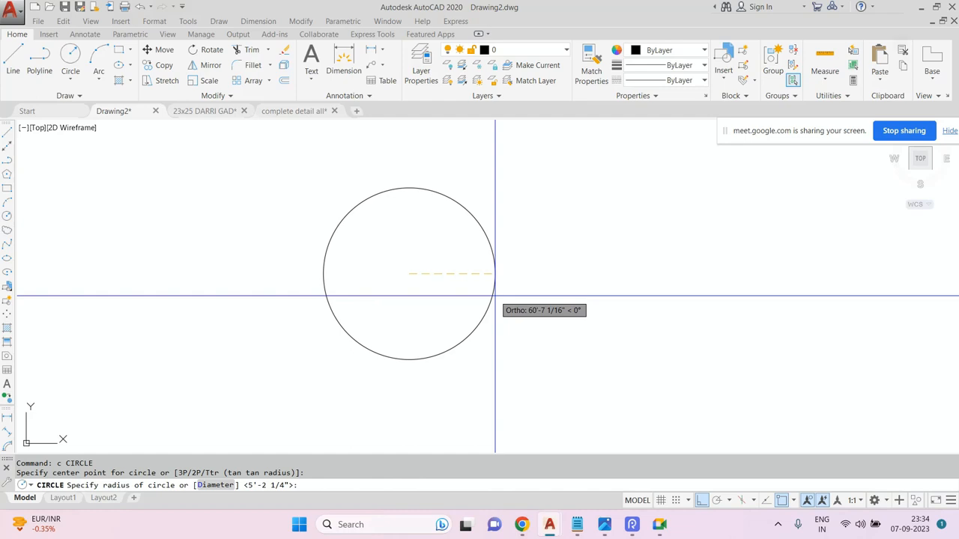
text(20)
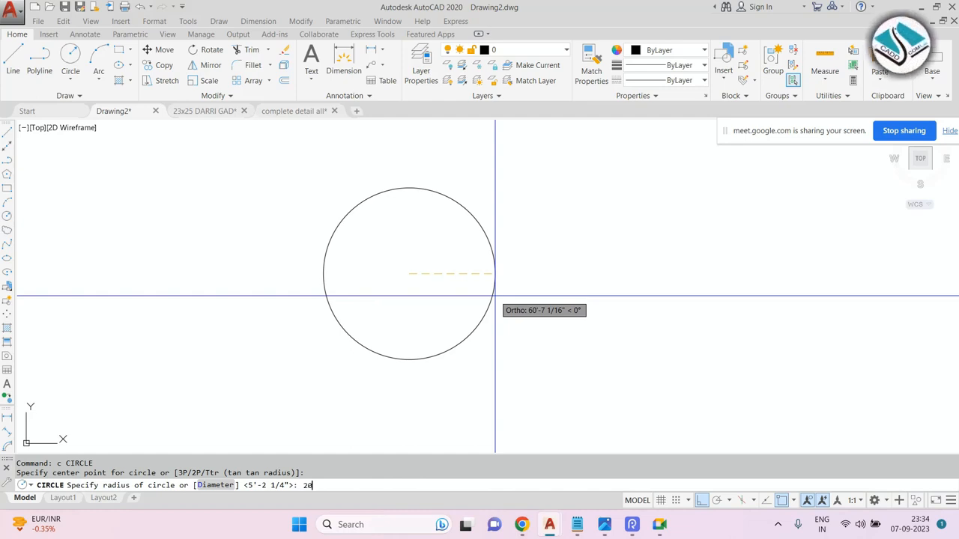
key(Return)
Add a radius dimension to the circle.
scroll(405, 272, up, 10)
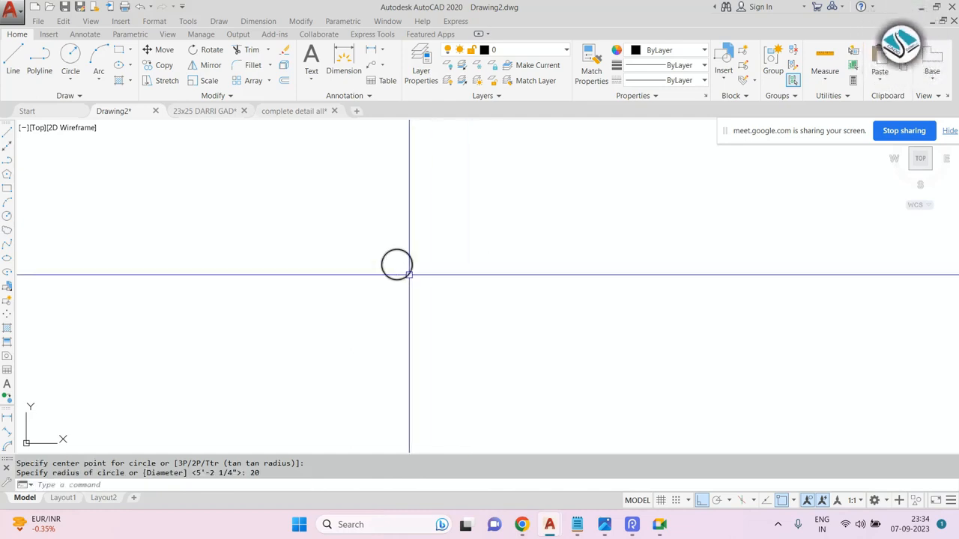
click(257, 21)
click(255, 116)
click(435, 212)
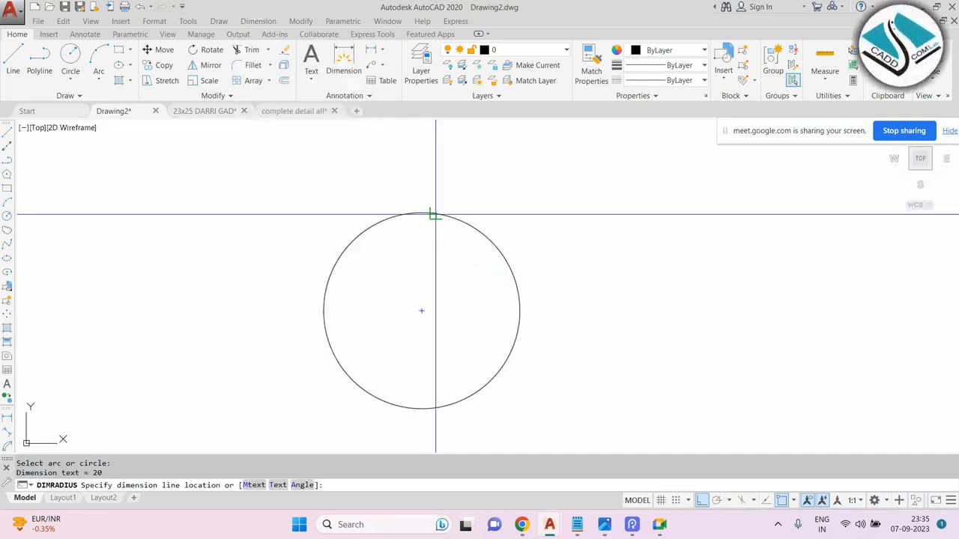
scroll(524, 169, down, 3)
middle_drag(510, 206, 394, 231)
scroll(323, 178, up, 2)
text(sc)
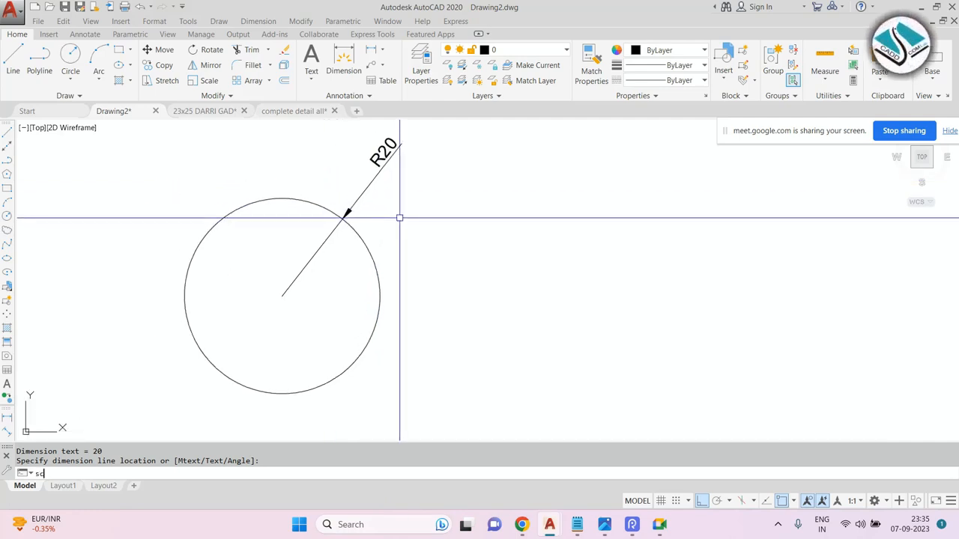
key(Return)
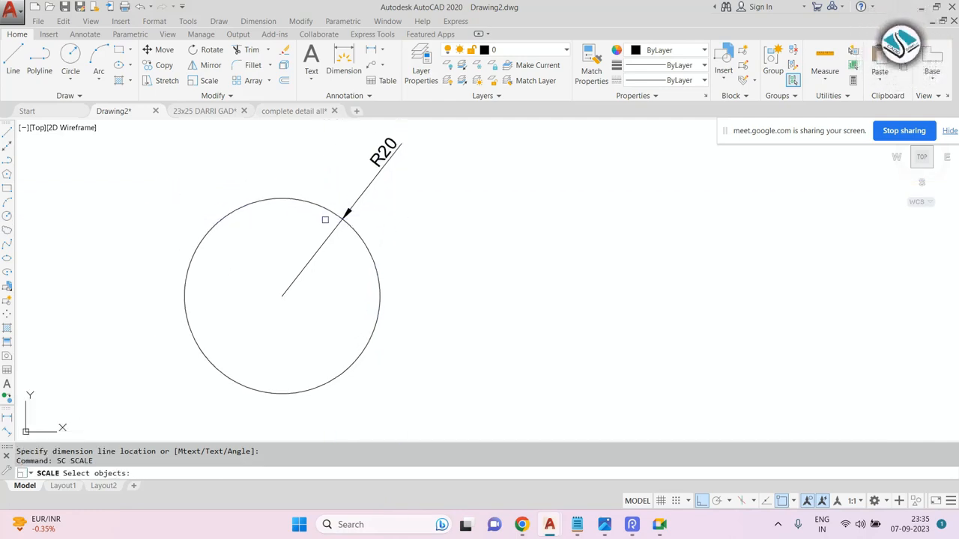
click(401, 211)
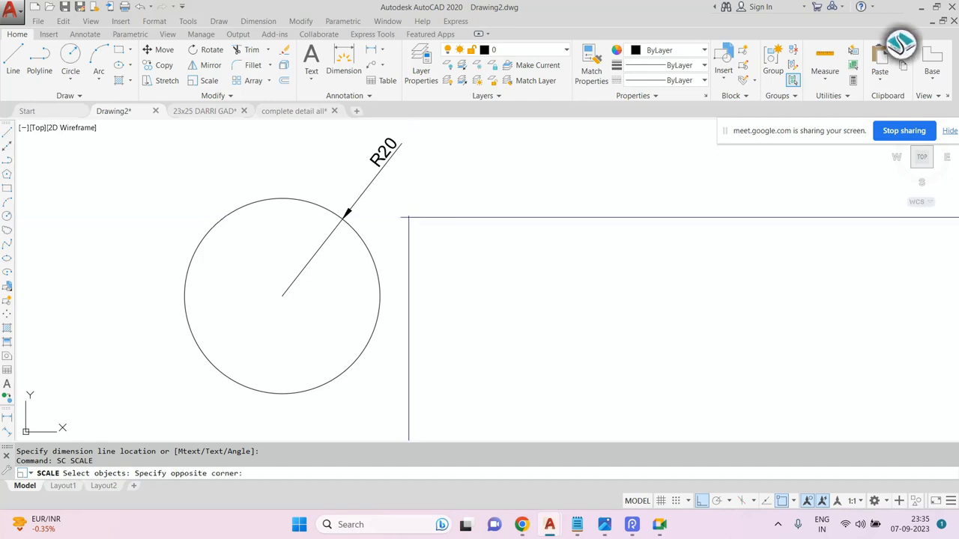
click(361, 174)
key(Escape)
Erase the radius dimension.
click(399, 201)
click(364, 167)
text(e)
key(Return)
Scale the circle by a factor of 20 about its centre point.
text(sc)
key(Return)
click(416, 152)
click(311, 226)
key(Return)
click(282, 296)
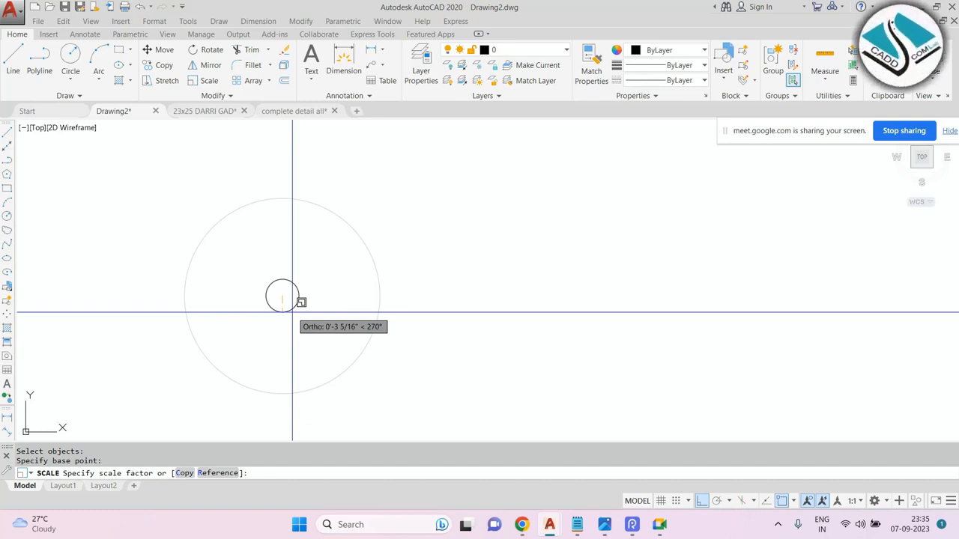
text(20)
key(Return)
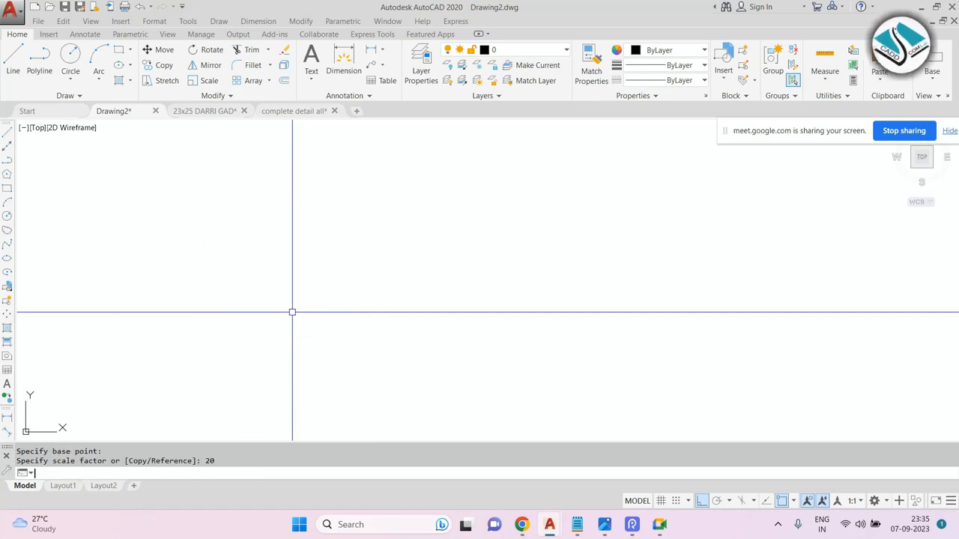
scroll(362, 272, down, 4)
key(Escape)
key(Escape)
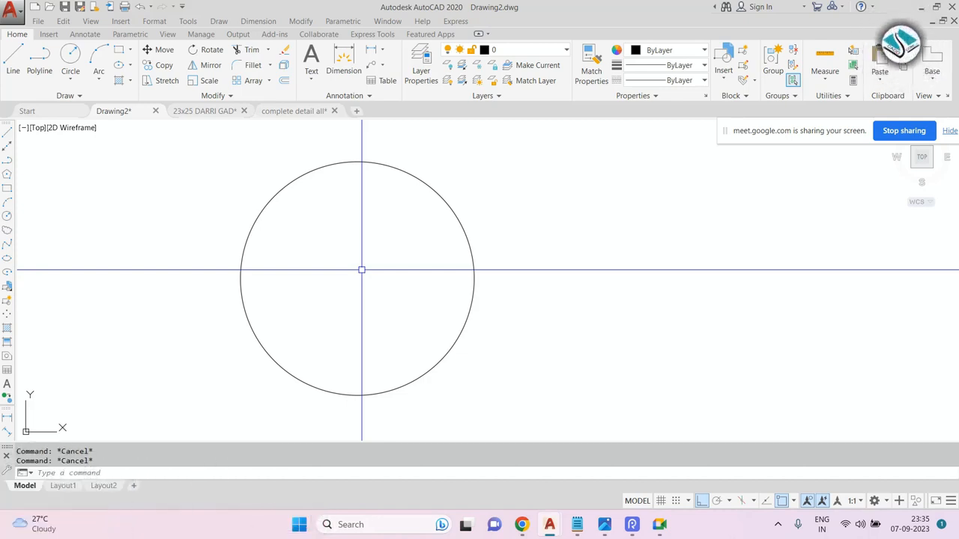
Open the Calculator app and enter 20 × 20.
click(343, 522)
text(calculator)
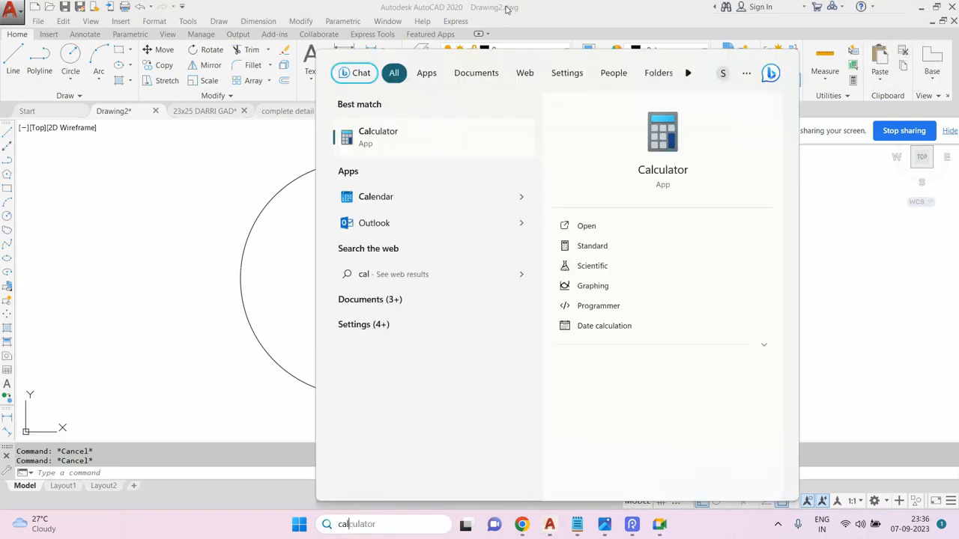
click(421, 139)
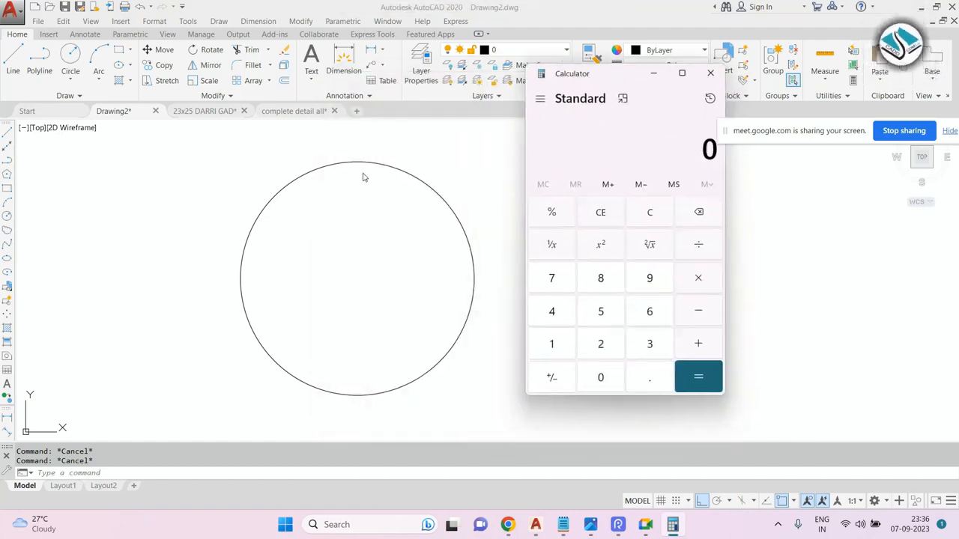
click(602, 344)
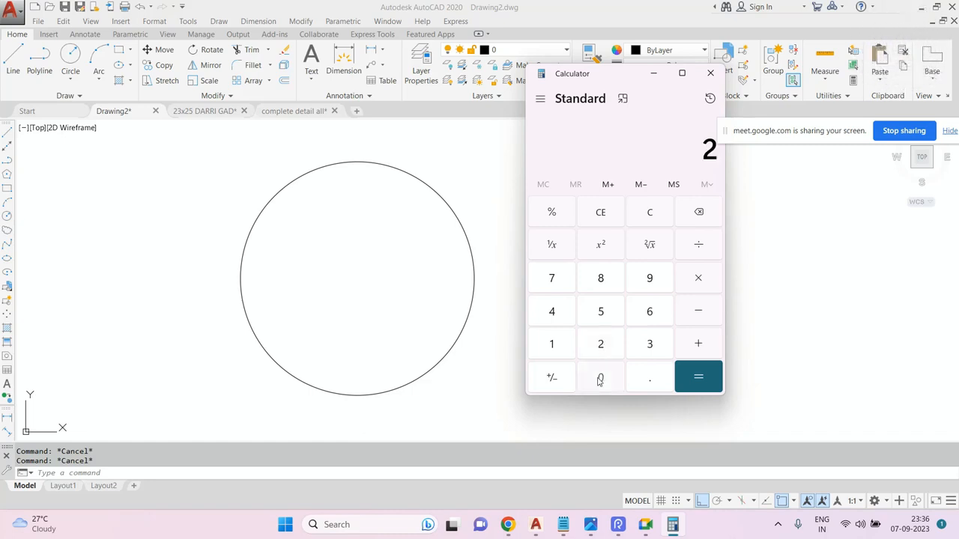
click(599, 378)
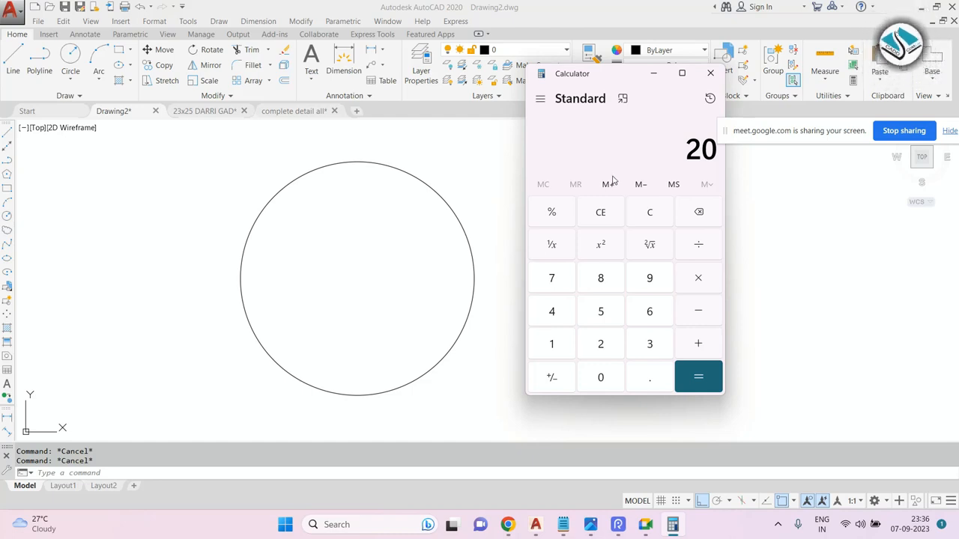
click(698, 279)
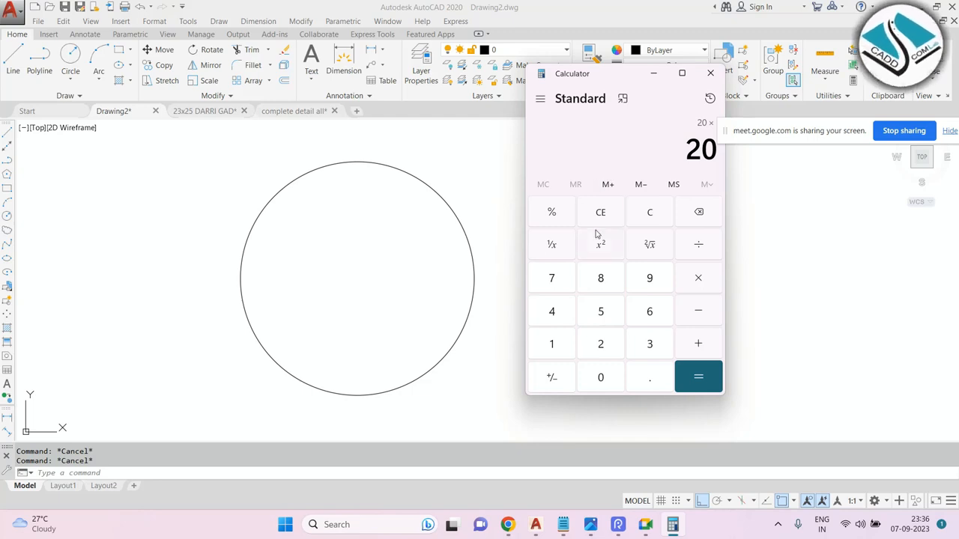
click(608, 349)
click(603, 379)
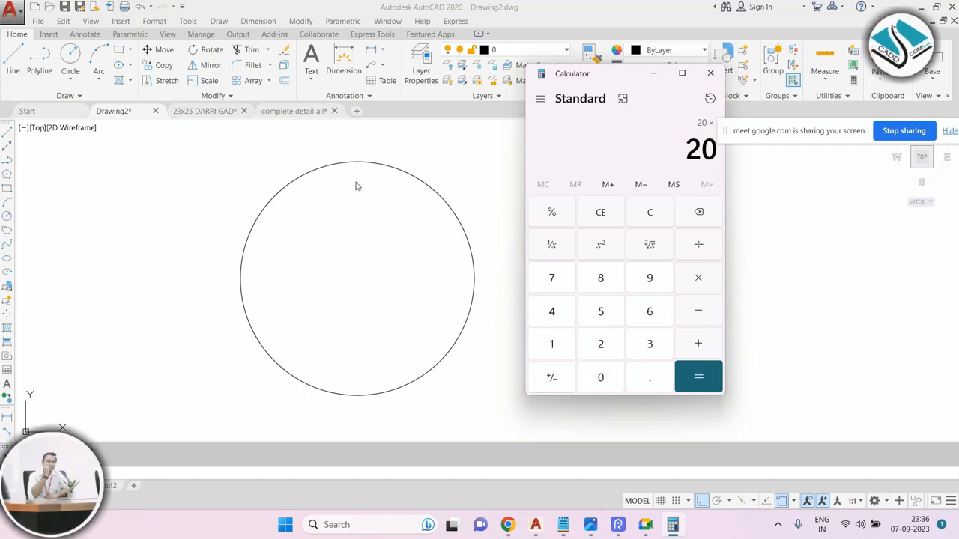
Add a radius dimension to the scaled circle.
key(Escape)
click(257, 25)
click(256, 22)
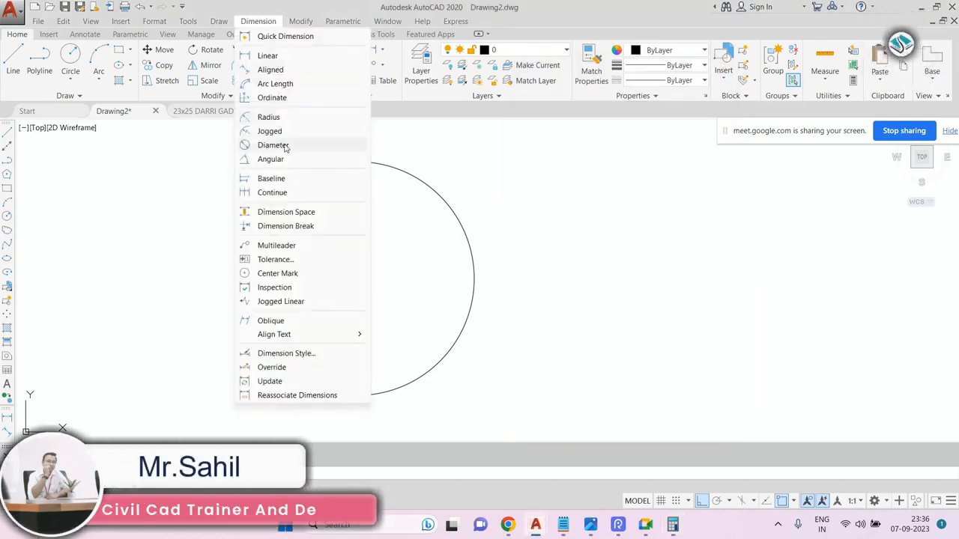
click(293, 118)
click(419, 179)
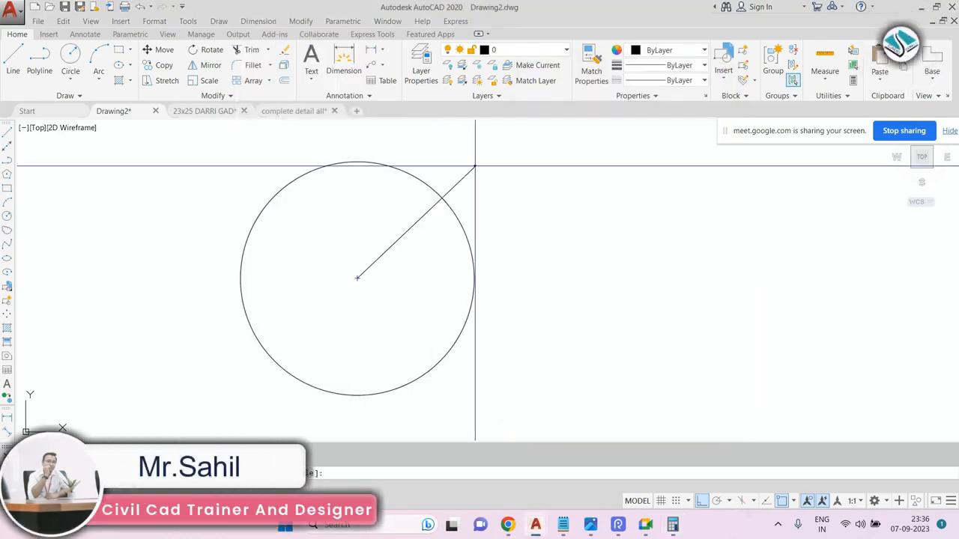
scroll(474, 165, up, 8)
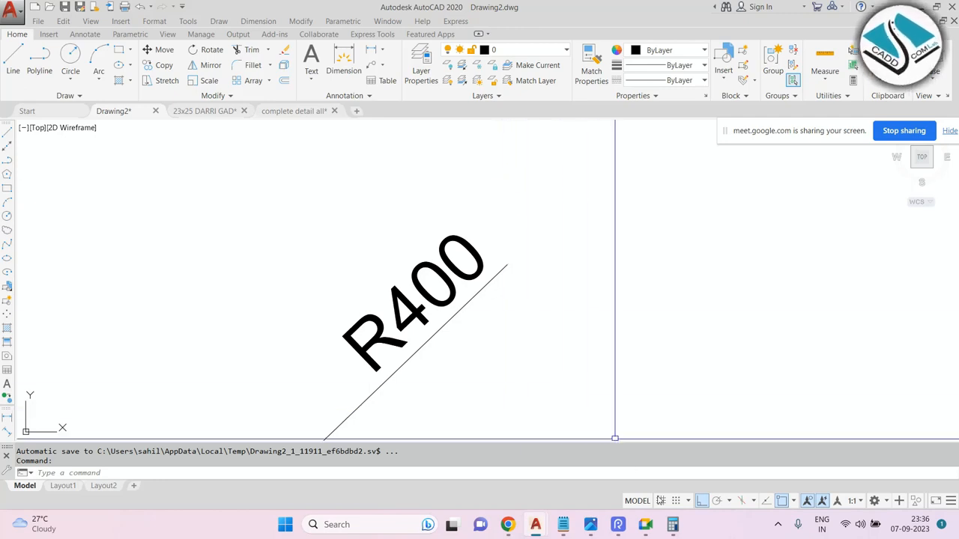
Calculate 20 × 20 in Calculator, then move and minimize its window.
click(672, 524)
click(600, 346)
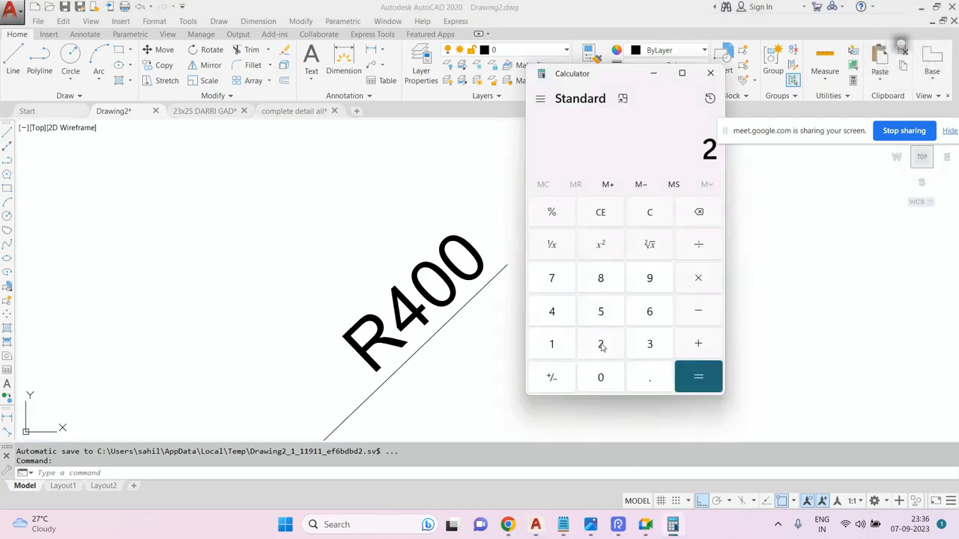
click(601, 378)
click(699, 278)
click(600, 346)
click(606, 382)
click(698, 377)
drag(608, 78, 536, 84)
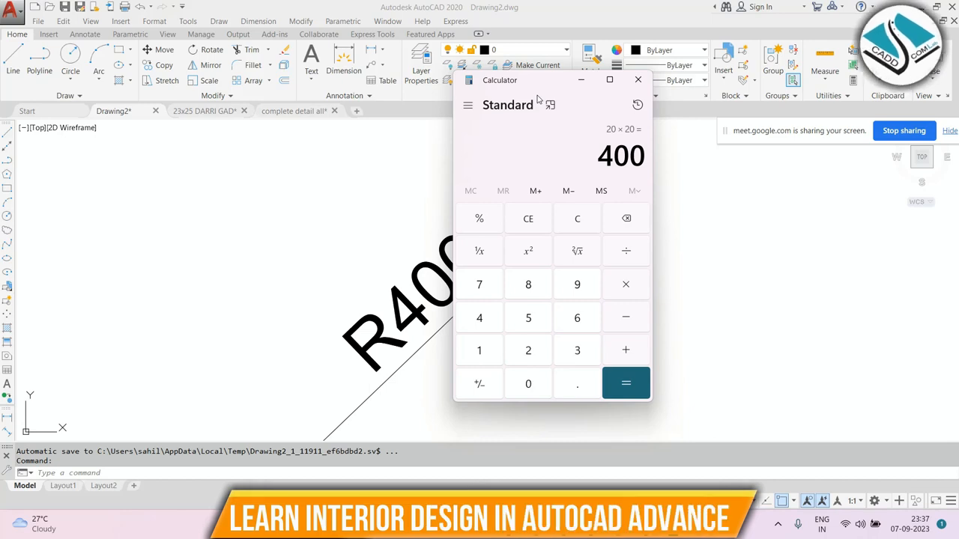
click(580, 80)
Erase the enlarged circle together with its radius dimension.
scroll(472, 247, down, 12)
key(Escape)
scroll(504, 205, down, 8)
click(506, 202)
click(380, 284)
text(e)
key(Return)
Draw a new circle with radius 10.
text(c)
key(Return)
click(431, 227)
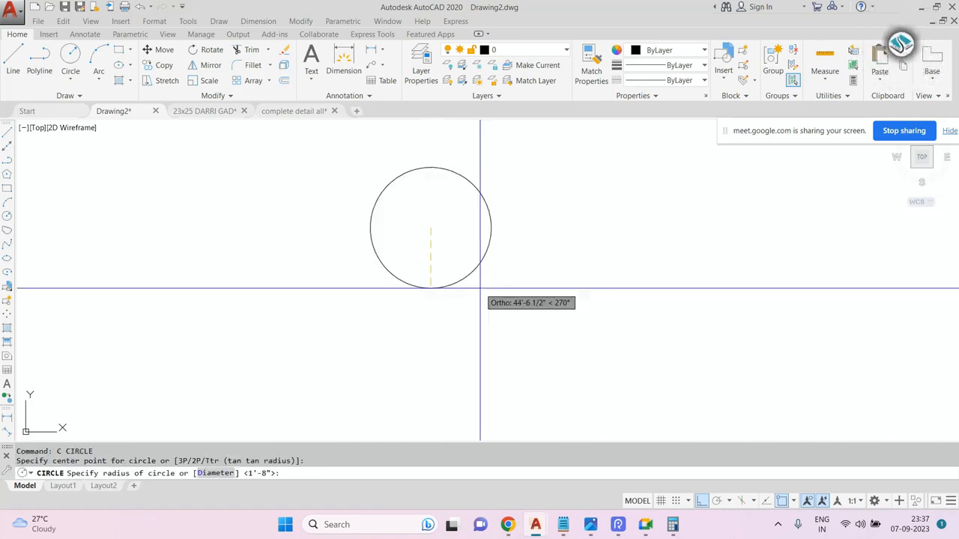
text(10)
key(Return)
Add a radius dimension to the new circle.
scroll(445, 203, up, 5)
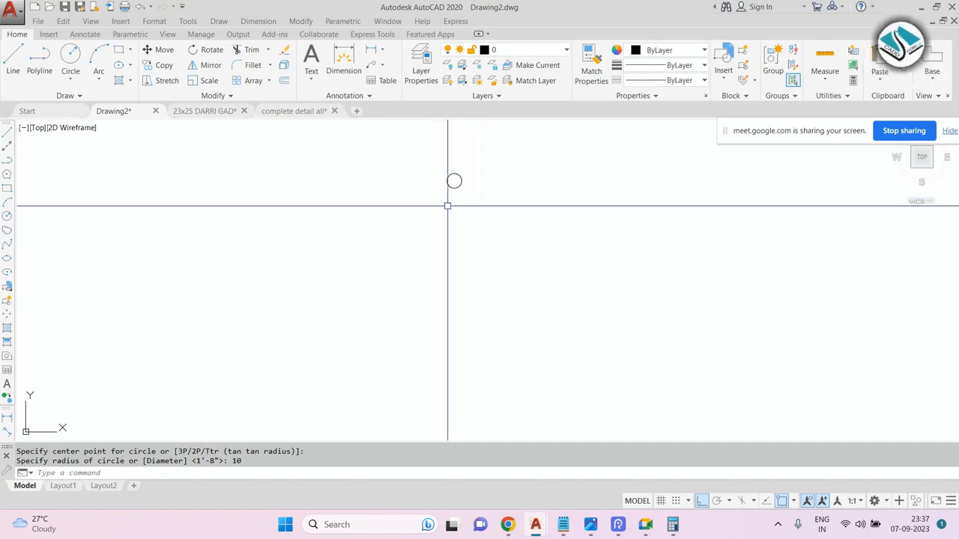
scroll(487, 138, up, 2)
click(259, 21)
click(268, 117)
click(525, 178)
middle_drag(539, 171, 519, 192)
click(519, 192)
Scale the circle and its dimension by a factor of 30 about the circle's centre.
text(sc)
key(Return)
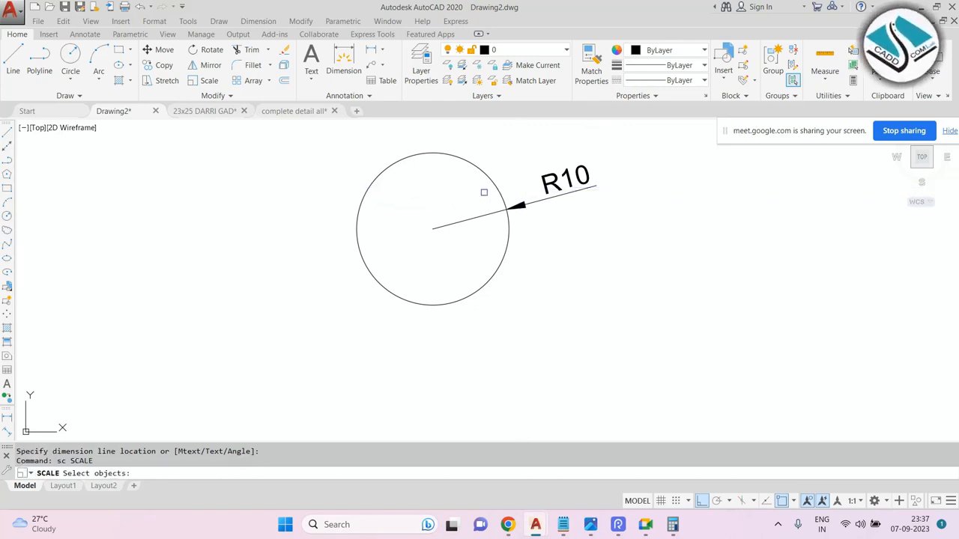
click(502, 162)
click(424, 243)
key(Return)
click(433, 229)
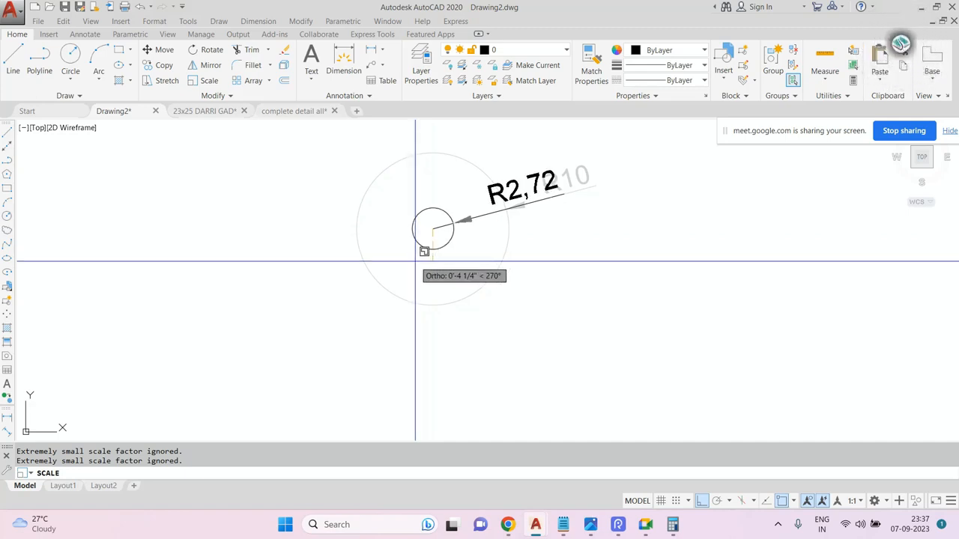
text(30)
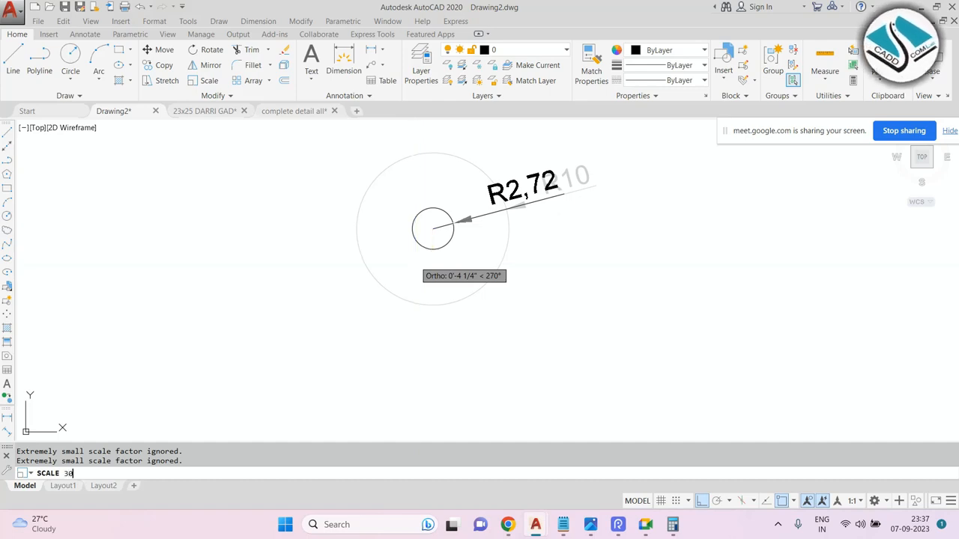
key(Return)
scroll(416, 263, down, 3)
scroll(626, 204, up, 8)
scroll(715, 211, up, 3)
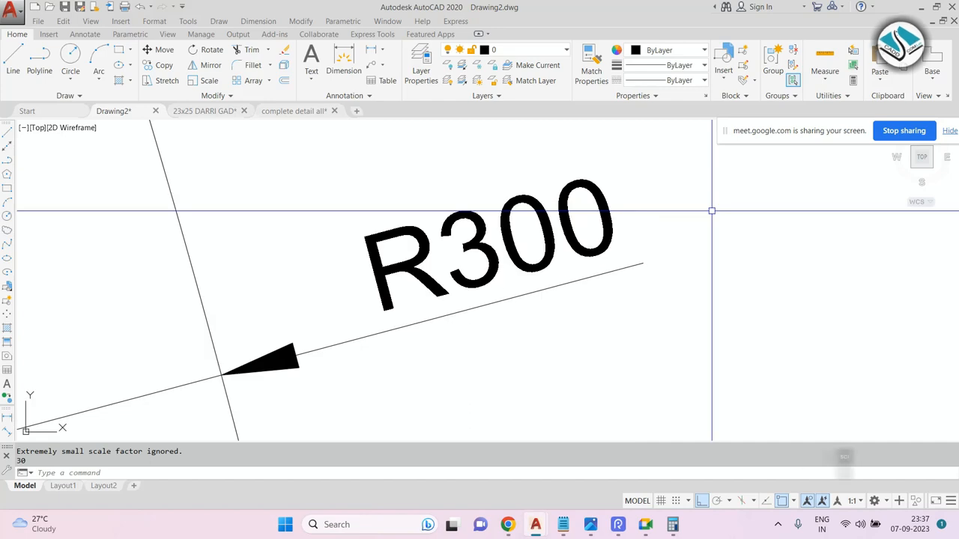
scroll(589, 162, down, 3)
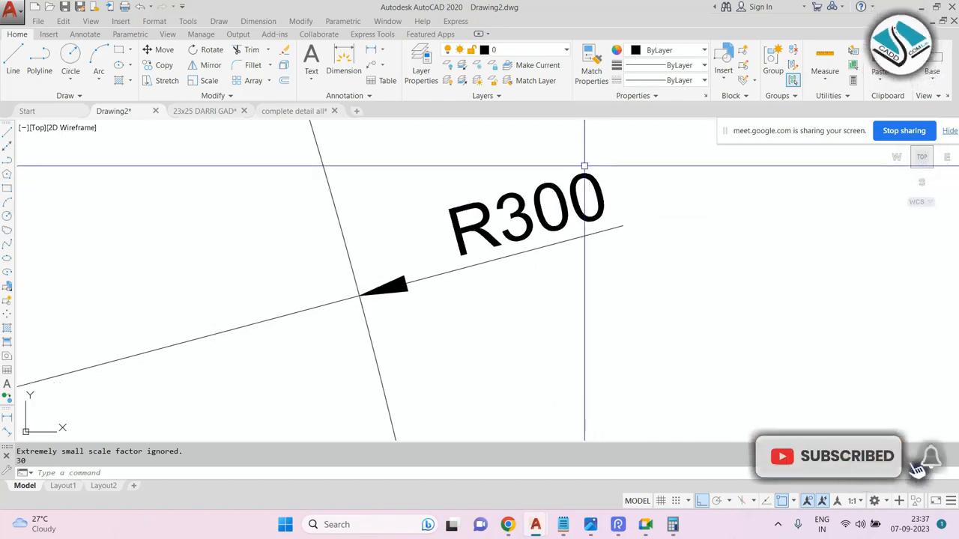
scroll(588, 163, down, 2)
key(Escape)
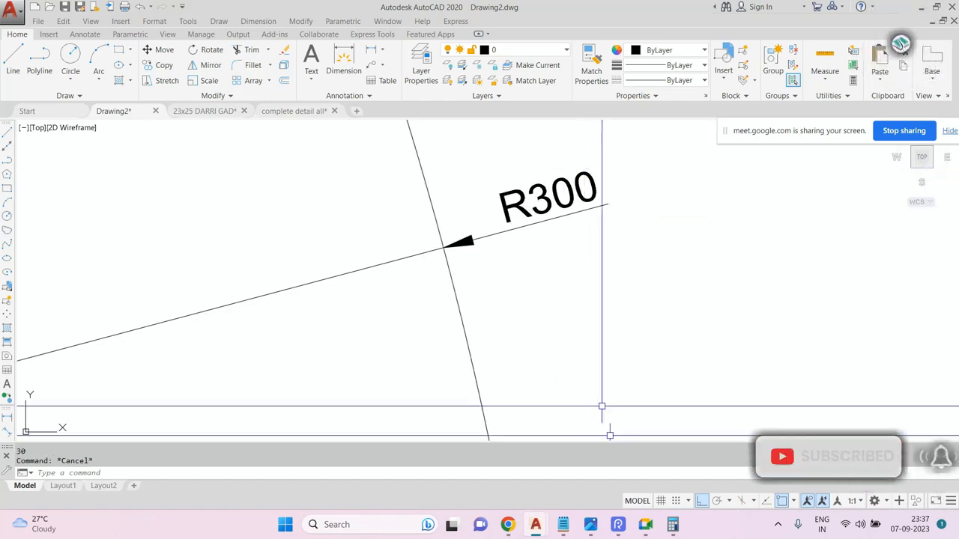
Erase the scaled circle and its radius dimension.
click(673, 524)
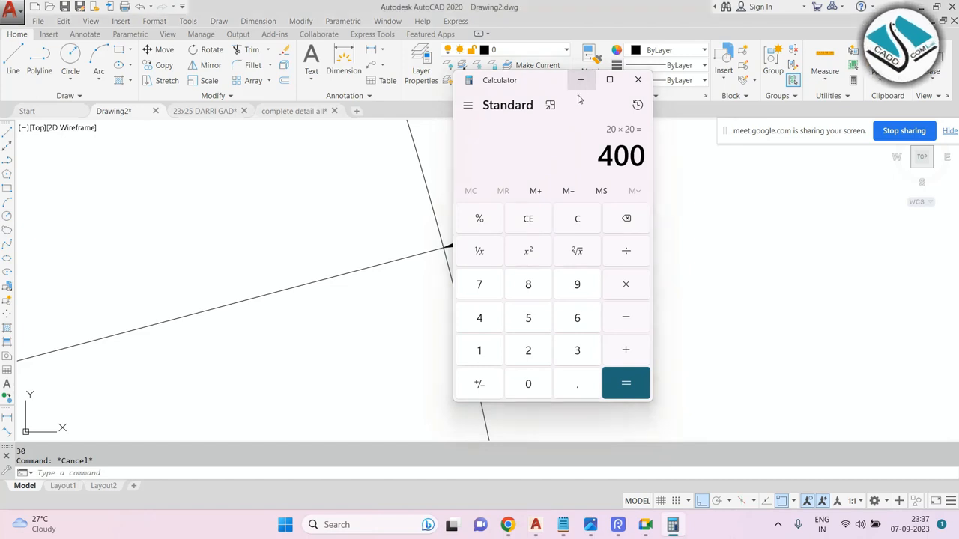
click(580, 79)
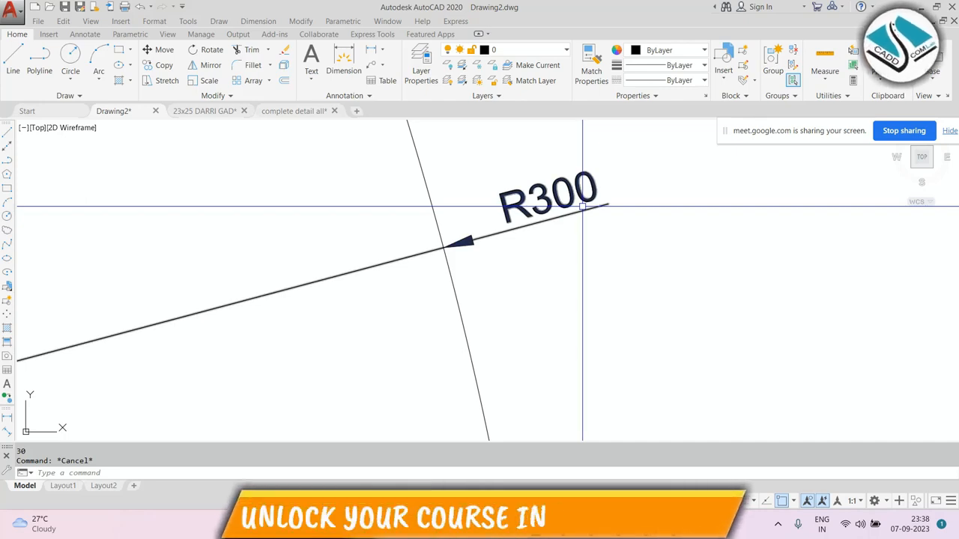
scroll(582, 200, down, 5)
click(577, 167)
click(448, 282)
text(e)
key(Return)
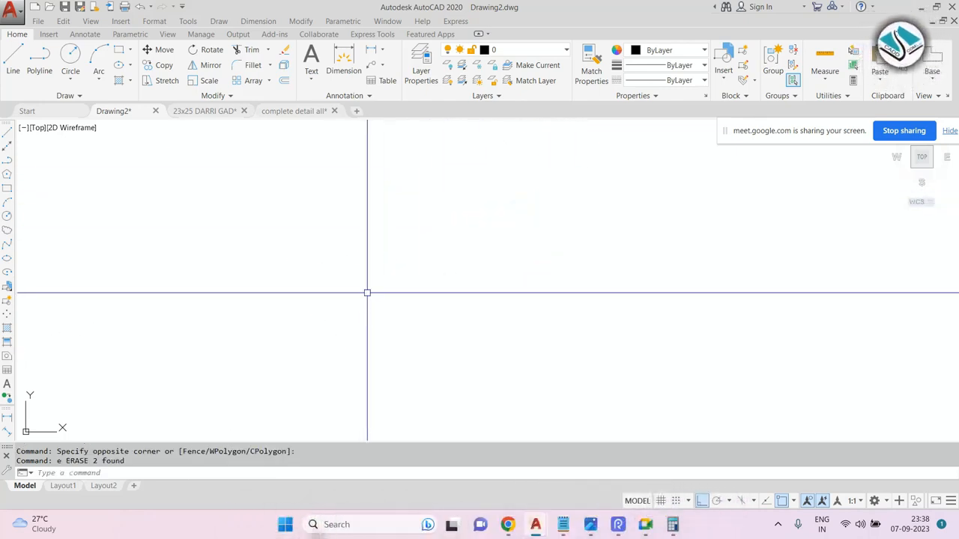
text(sc)
key(Return)
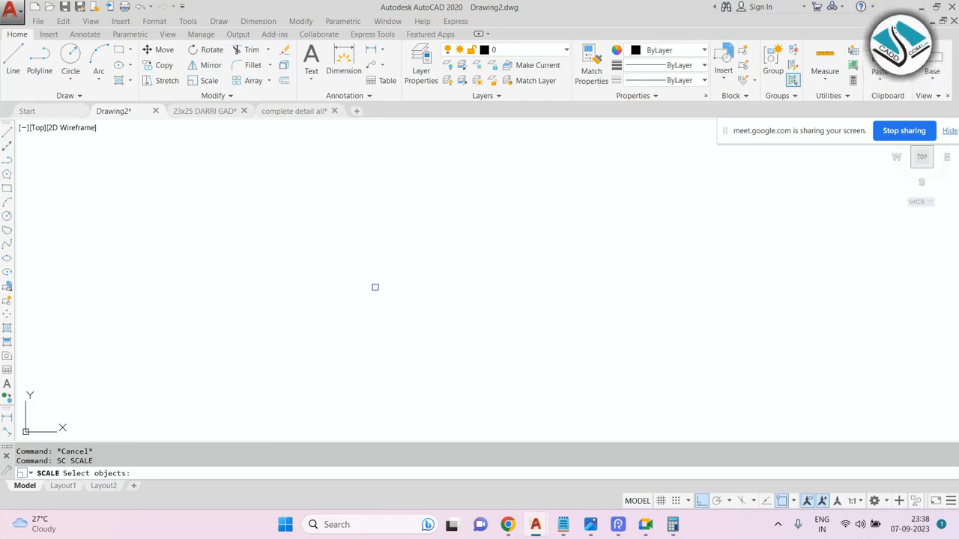
key(Escape)
scroll(330, 280, up, 3)
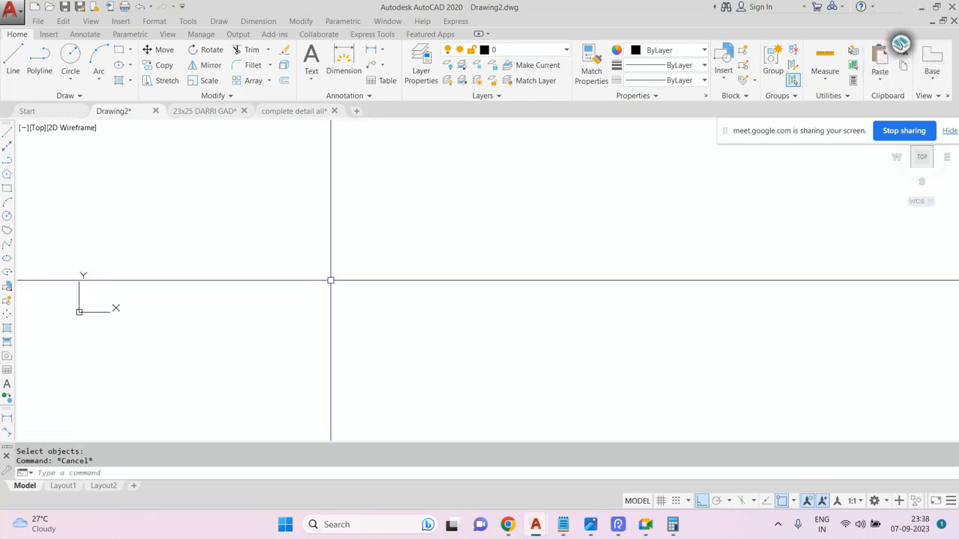
scroll(346, 237, down, 3)
key(Escape)
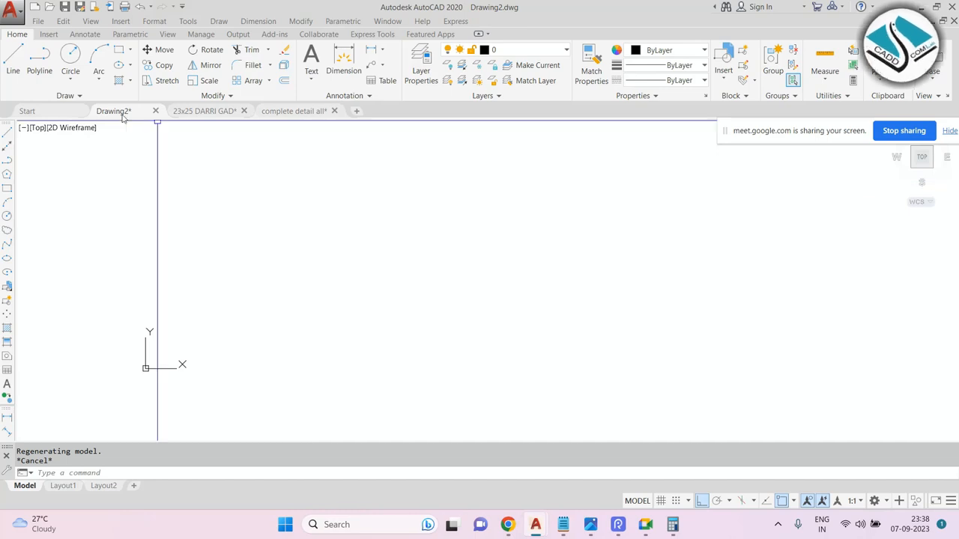
Open the drawing 06-01-cad-blocks-net-doors-plan from the Start tab.
click(60, 112)
click(423, 199)
scroll(371, 153, up, 5)
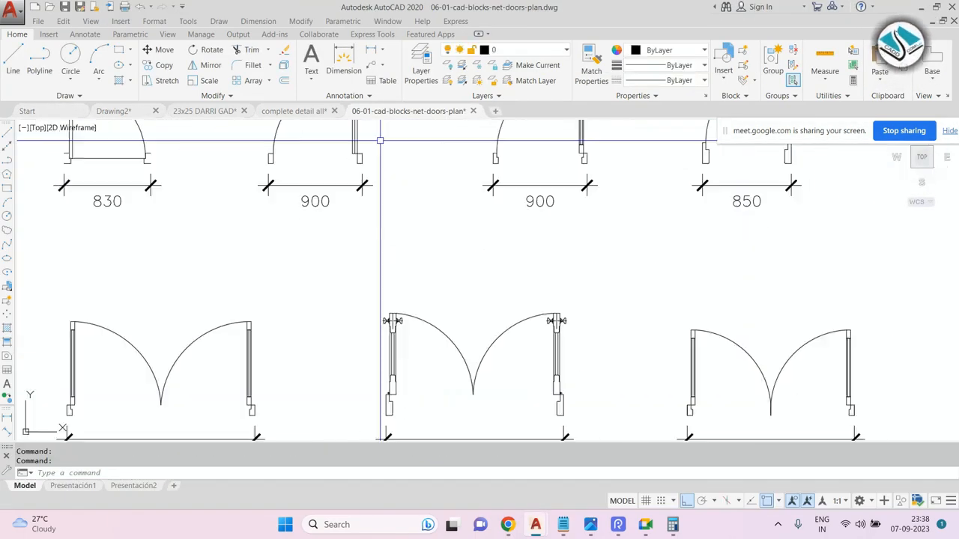
middle_drag(380, 140, 444, 242)
key(Escape)
Copy the door with its 900 dimension and paste it into Drawing2.
click(453, 187)
click(271, 338)
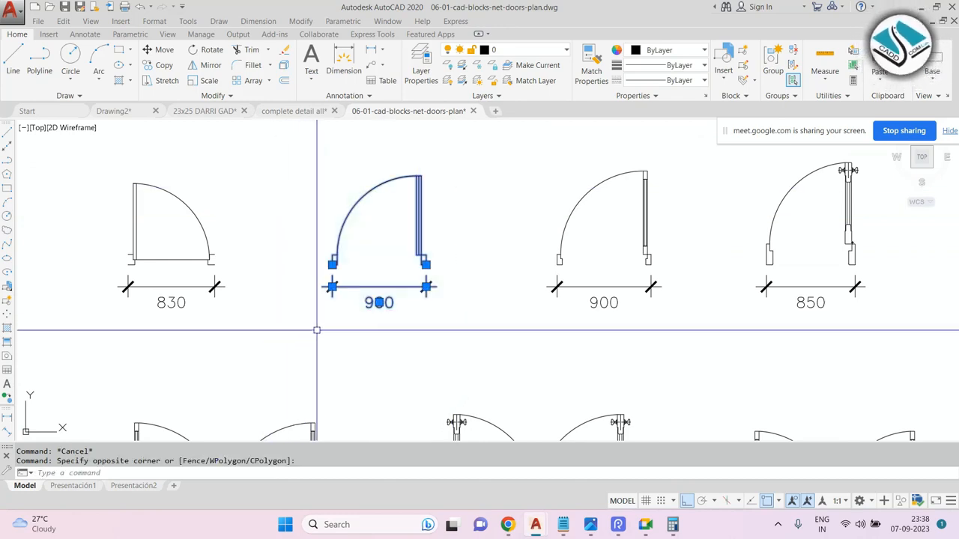
key(ctrl+c)
click(131, 113)
key(ctrl+v)
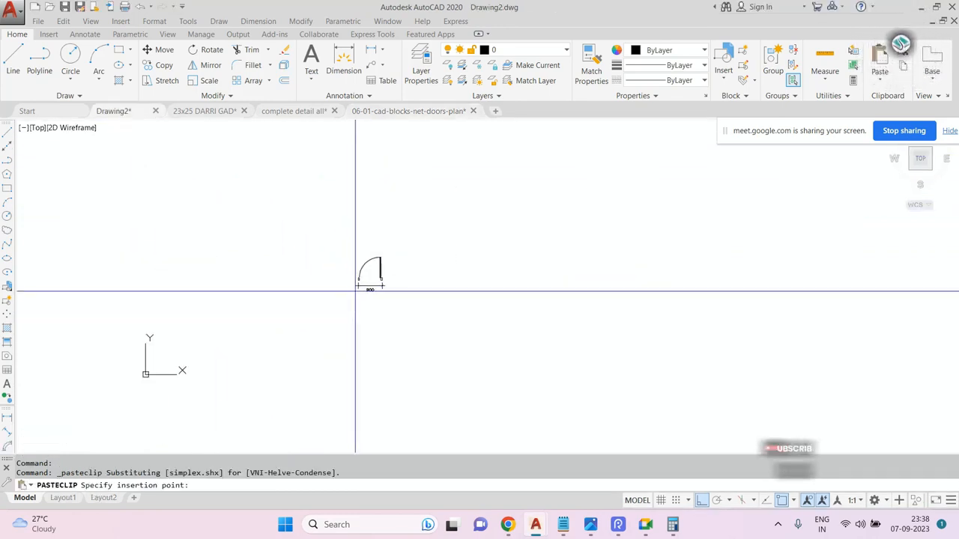
key(Escape)
scroll(356, 290, up, 8)
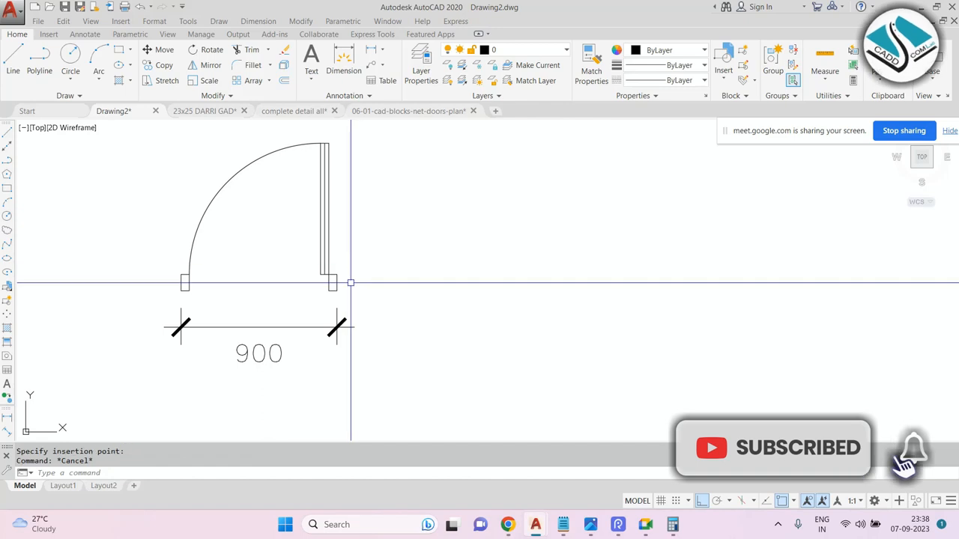
click(300, 267)
click(252, 385)
text(e)
key(Return)
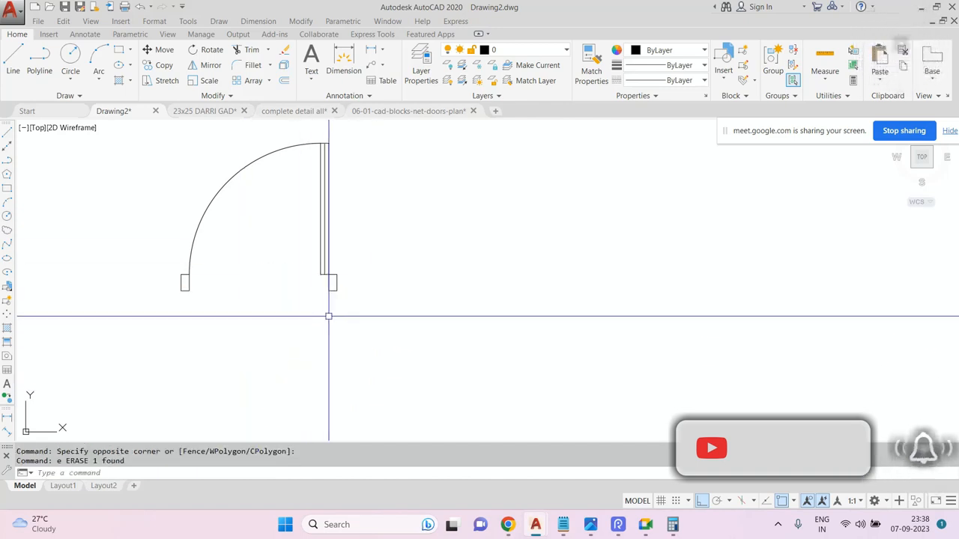
key(ctrl+z)
key(Escape)
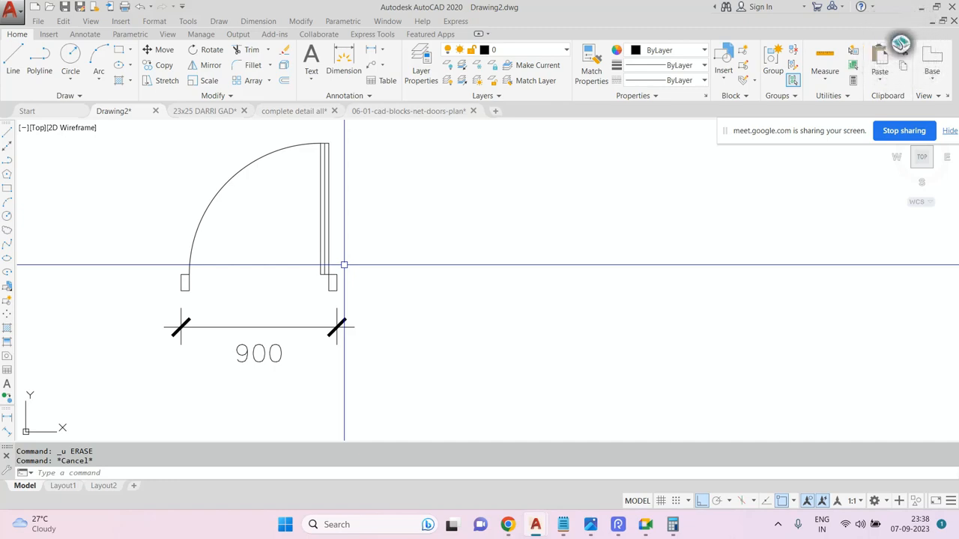
Draw a horizontal line 1200 long to the right of the door.
scroll(344, 266, down, 2)
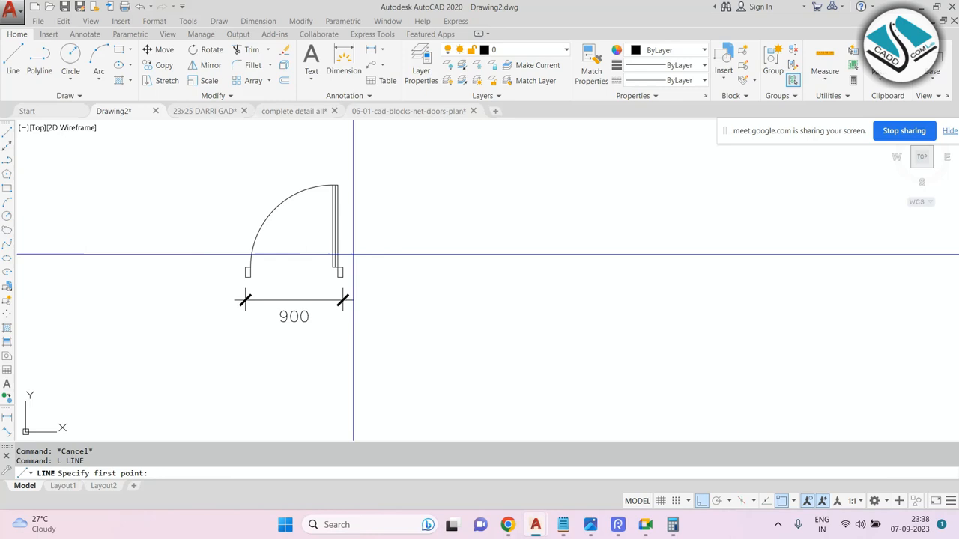
click(411, 272)
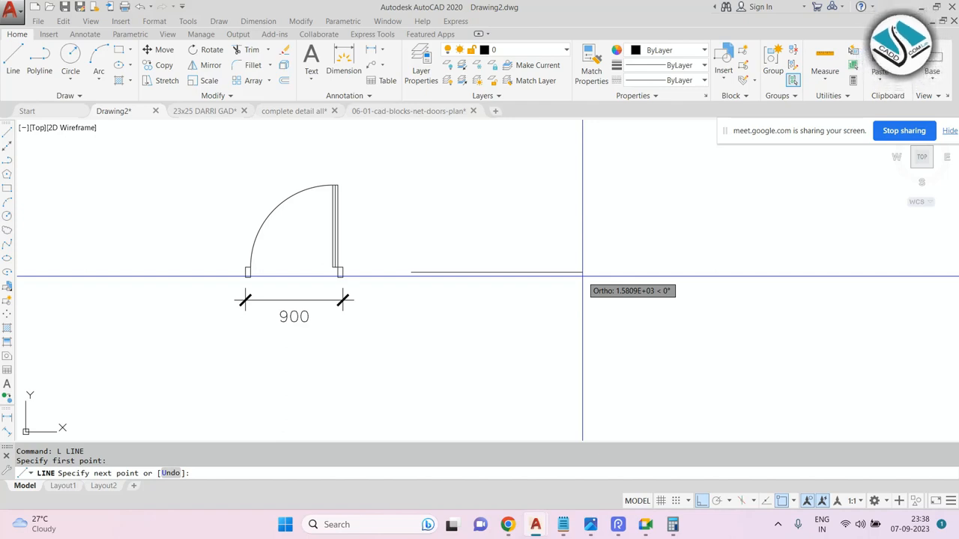
text(1200)
key(Return)
key(Escape)
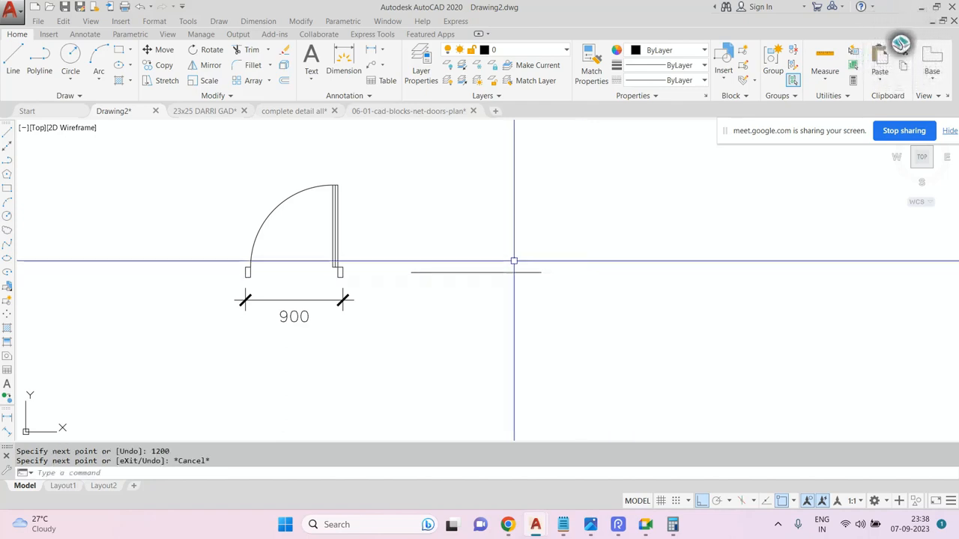
Erase the door's 900 dimension.
click(298, 280)
click(274, 342)
text(e)
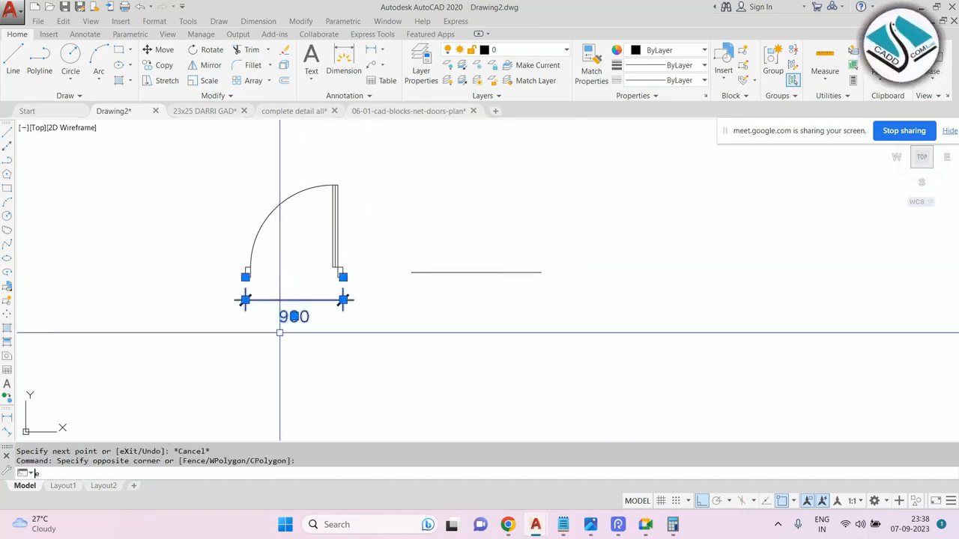
key(Return)
key(Escape)
click(358, 151)
click(177, 340)
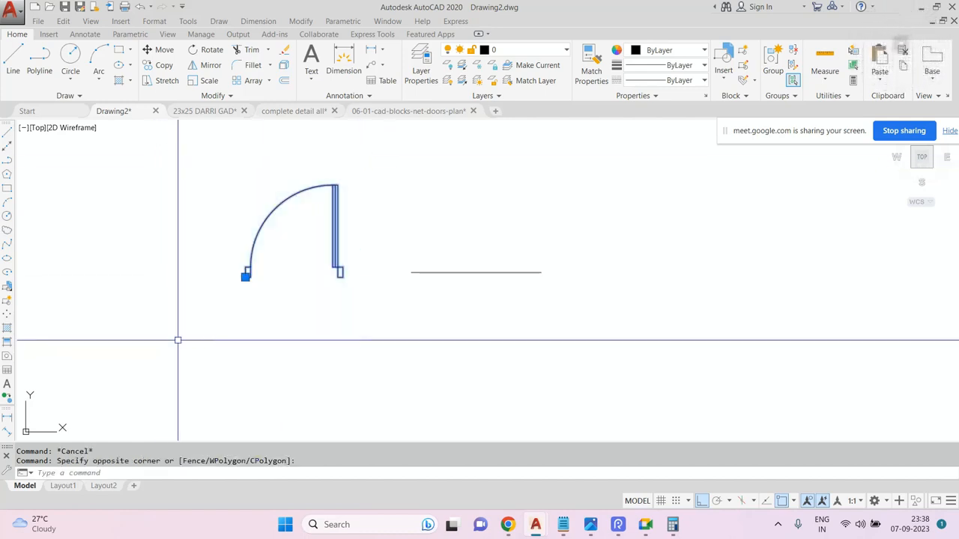
text(sc)
key(Return)
key(Escape)
Select the door and start Scale with its base point at the door's left end, using the Reference option.
click(375, 164)
click(218, 309)
text(sc)
key(Return)
scroll(288, 292, up, 4)
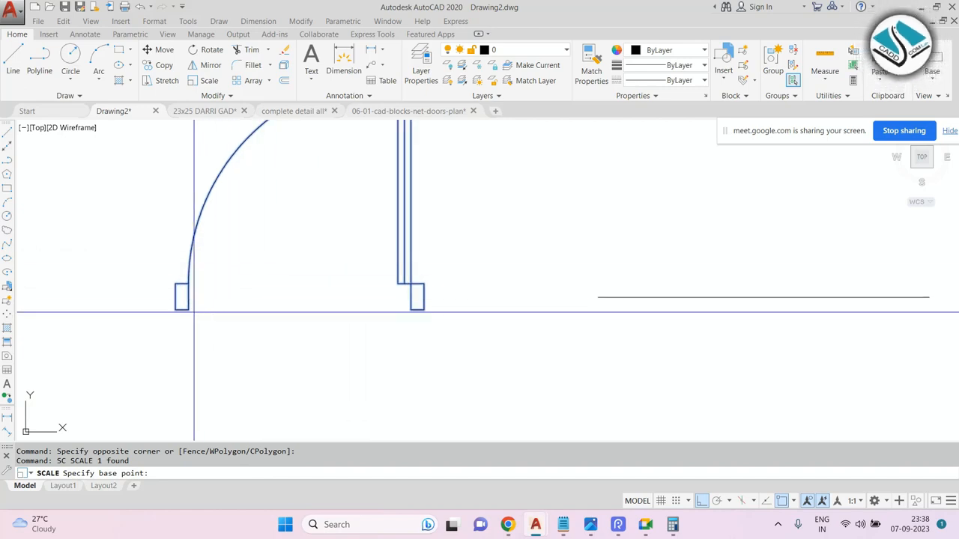
click(181, 309)
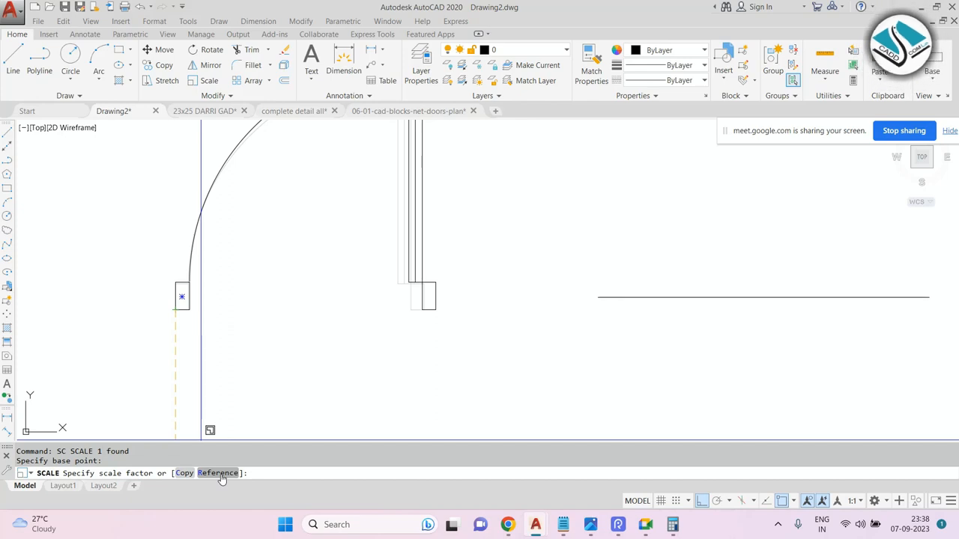
text(r)
key(Return)
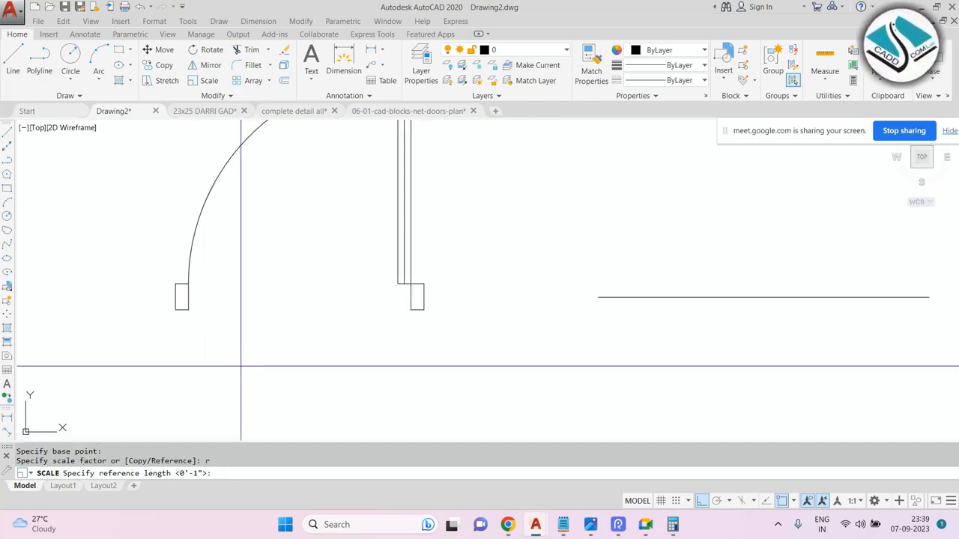
Pick the door's width as the reference length, then set the new length by points at the 1200 line's two ends.
middle_drag(207, 325, 214, 322)
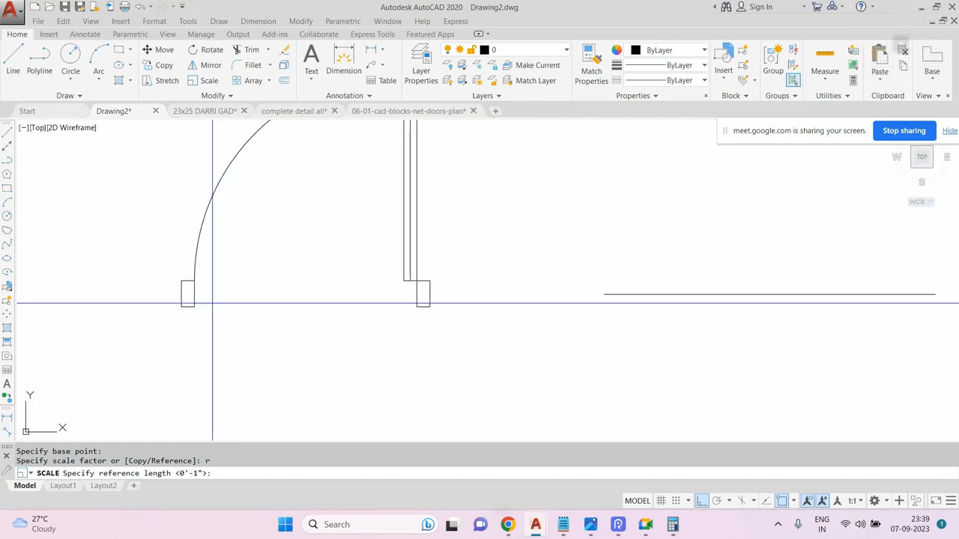
scroll(212, 304, down, 3)
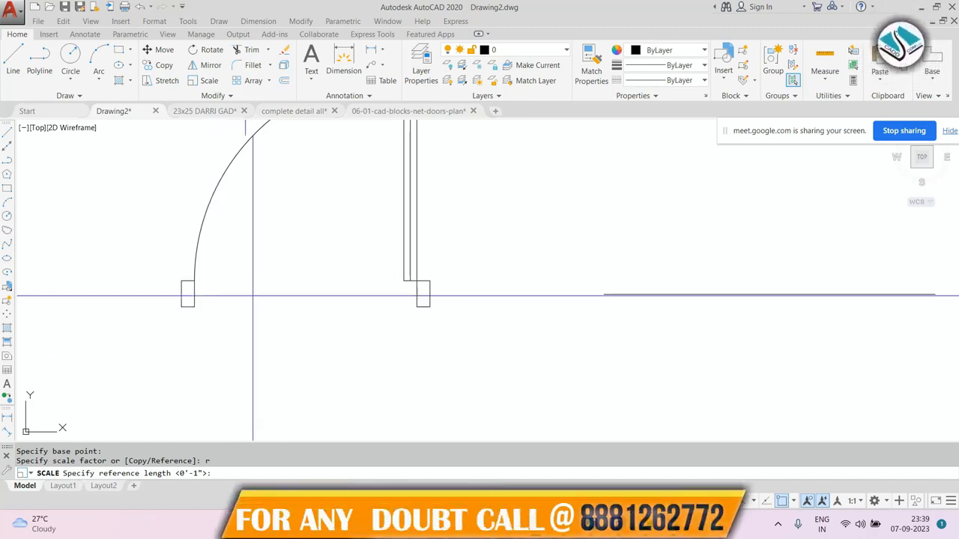
scroll(281, 283, up, 2)
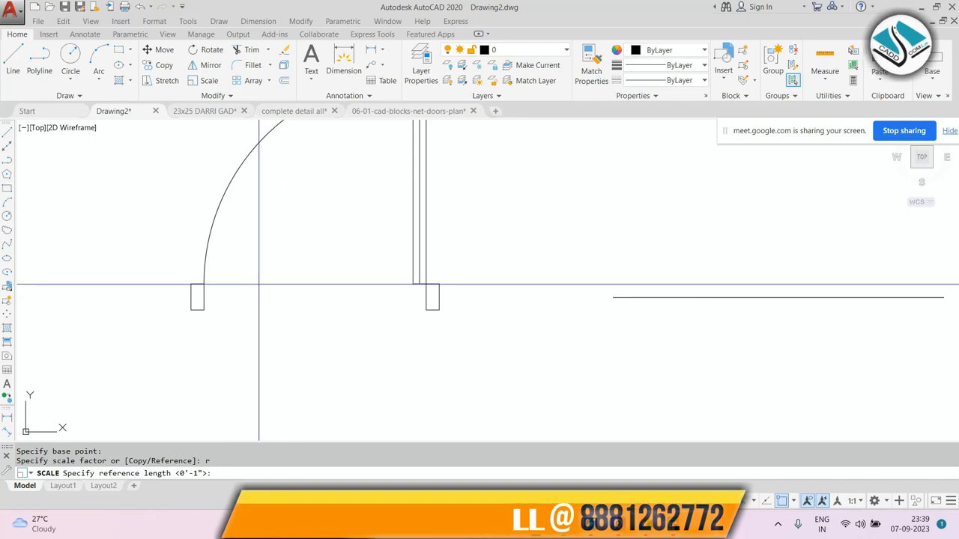
scroll(260, 284, up, 2)
scroll(257, 284, down, 4)
scroll(266, 282, up, 4)
scroll(266, 283, down, 3)
scroll(207, 317, up, 3)
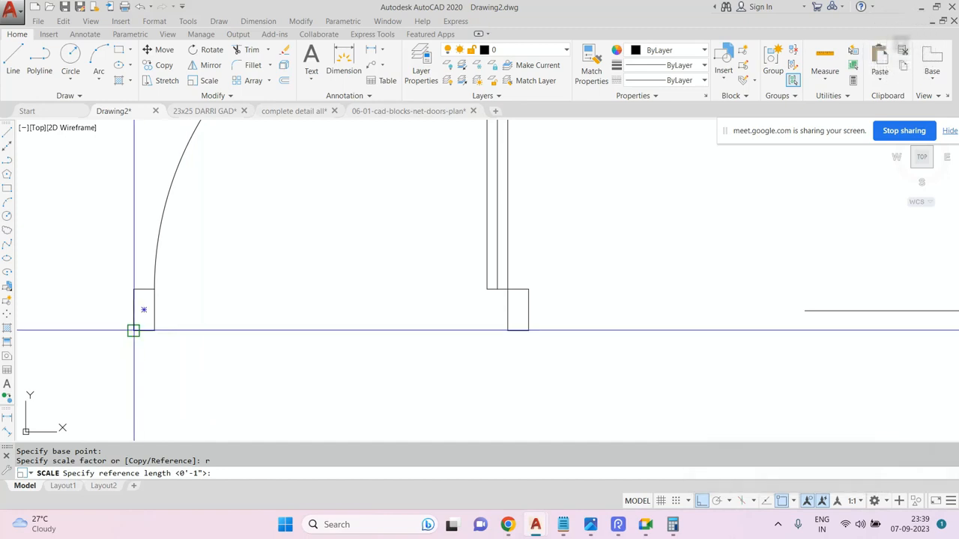
scroll(133, 331, down, 2)
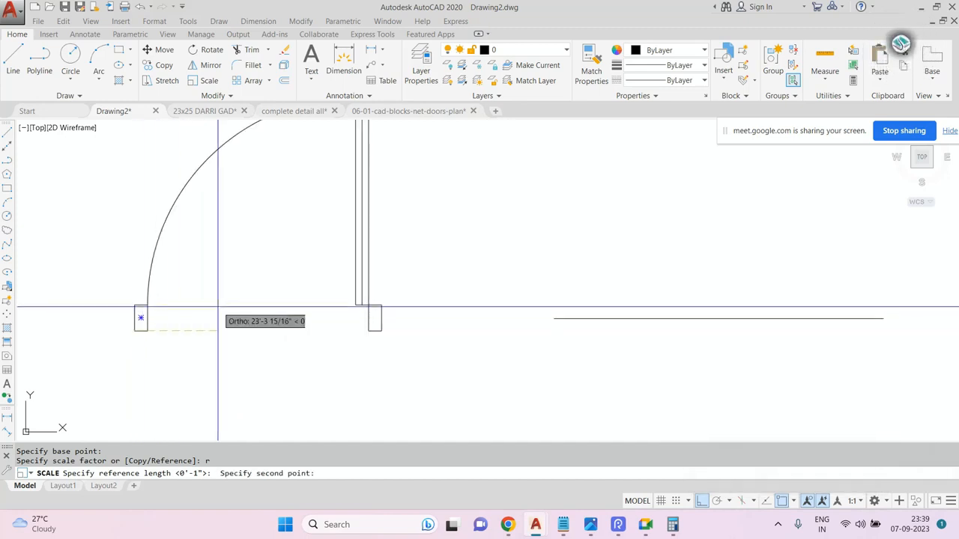
click(381, 331)
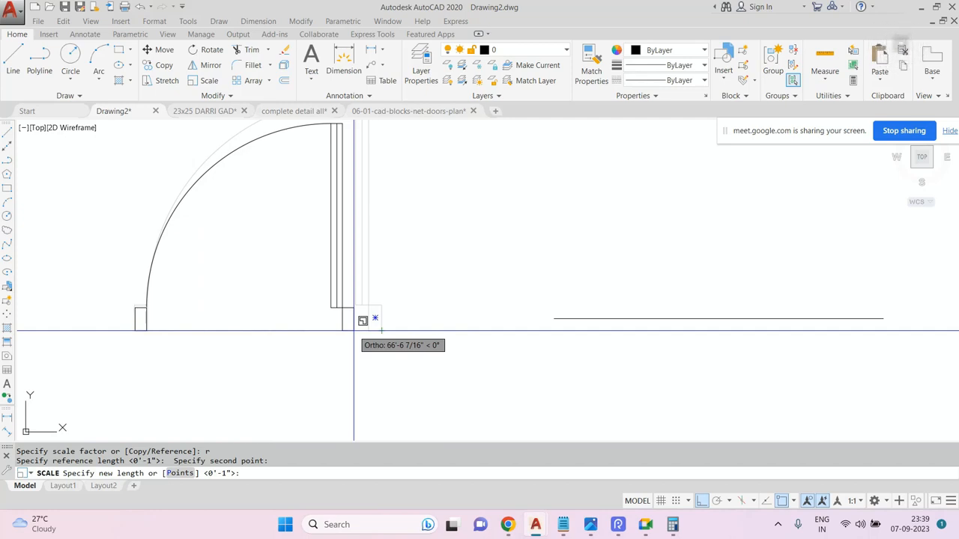
scroll(301, 298, down, 4)
scroll(489, 301, up, 2)
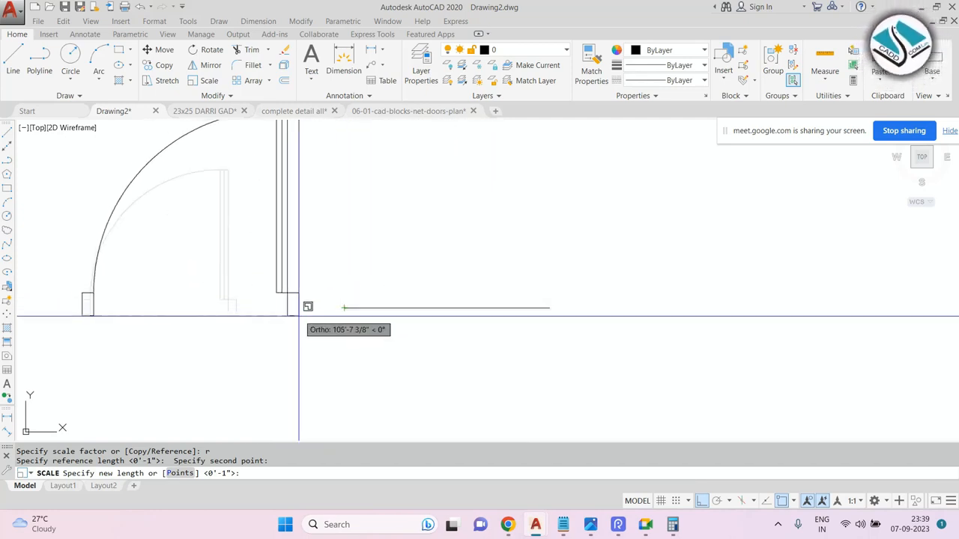
text(p)
key(Return)
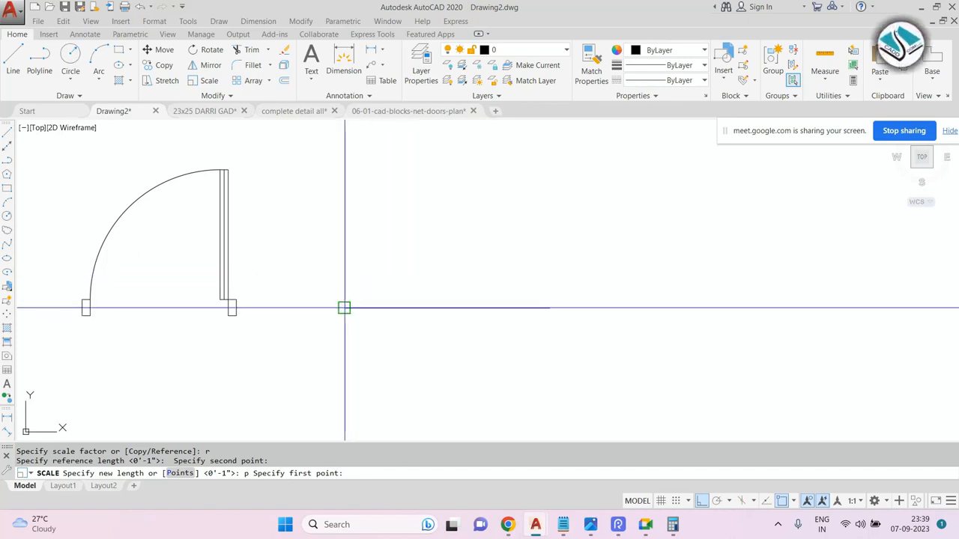
click(344, 308)
click(549, 307)
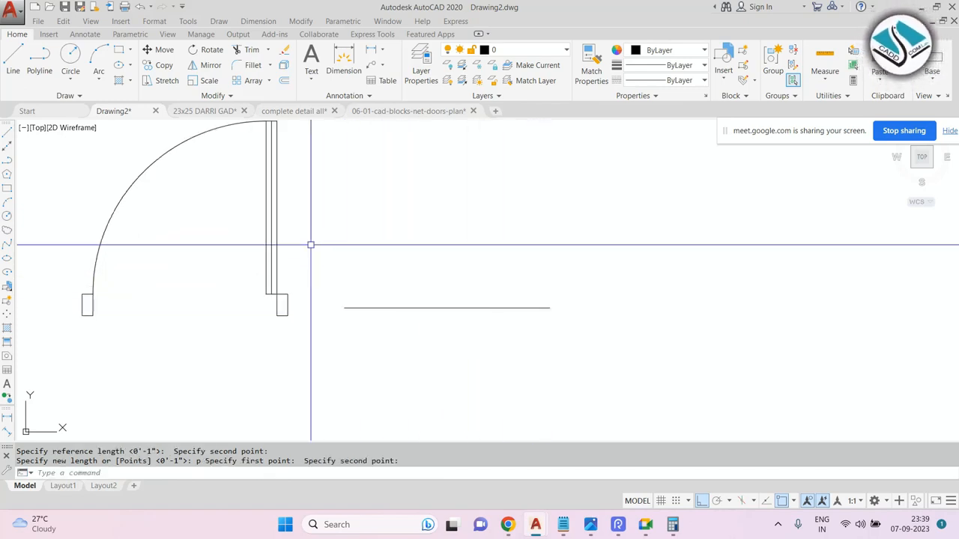
Move the door so its right end meets the right end of the 1200 line.
click(82, 315)
click(180, 304)
text(m)
key(Return)
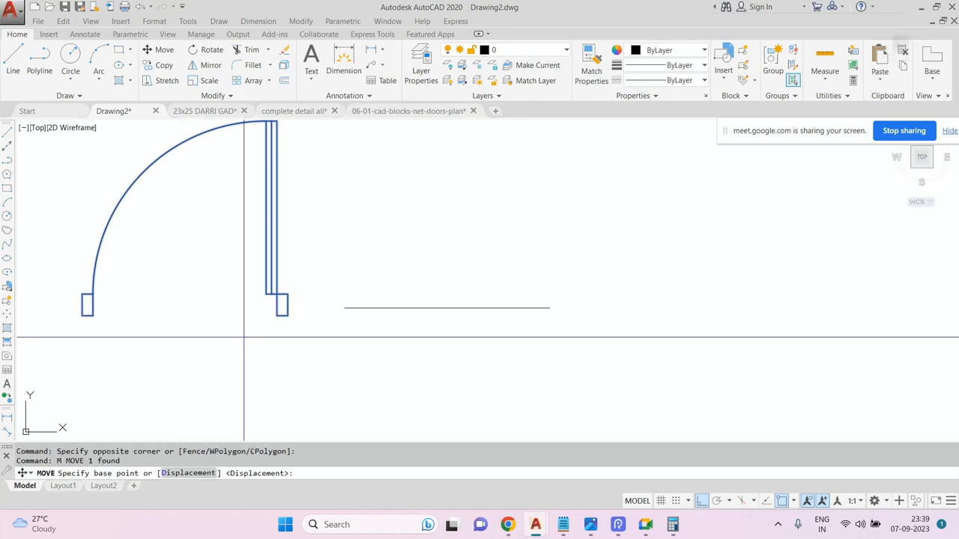
click(287, 314)
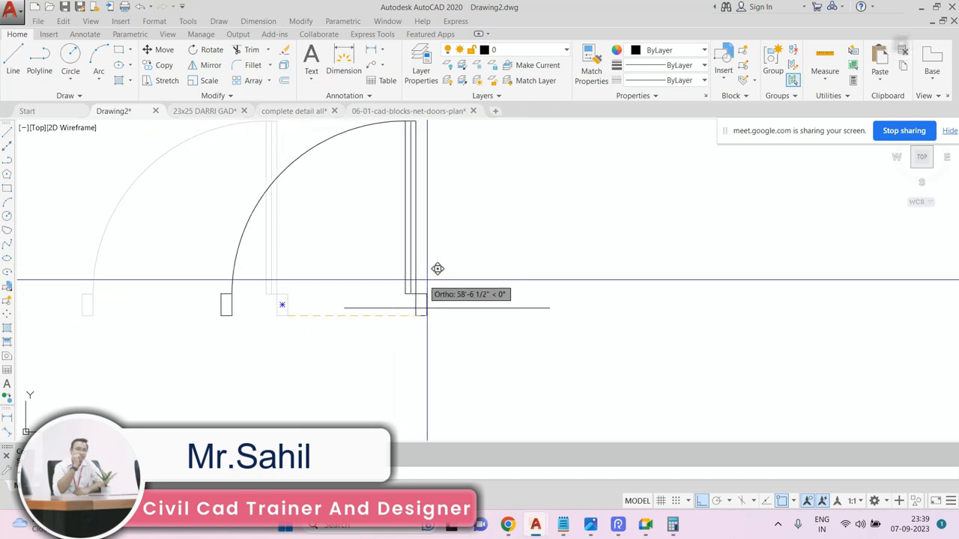
click(549, 308)
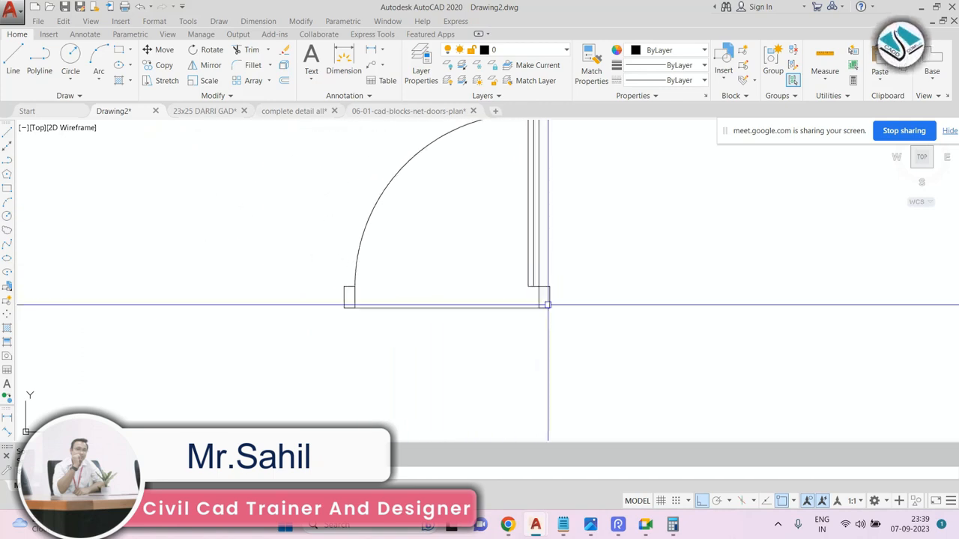
middle_drag(477, 368, 461, 392)
key(Escape)
key(Escape)
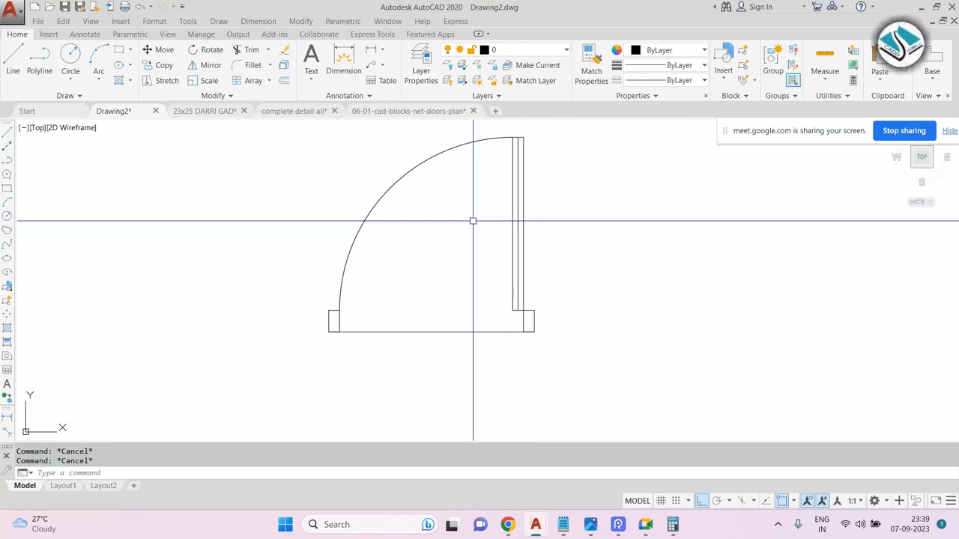
Try erasing the objects selected across the door.
click(561, 169)
click(402, 265)
text(e)
key(Return)
Switch to the door-plans drawing, browse its doors, and return to Drawing2.
click(402, 112)
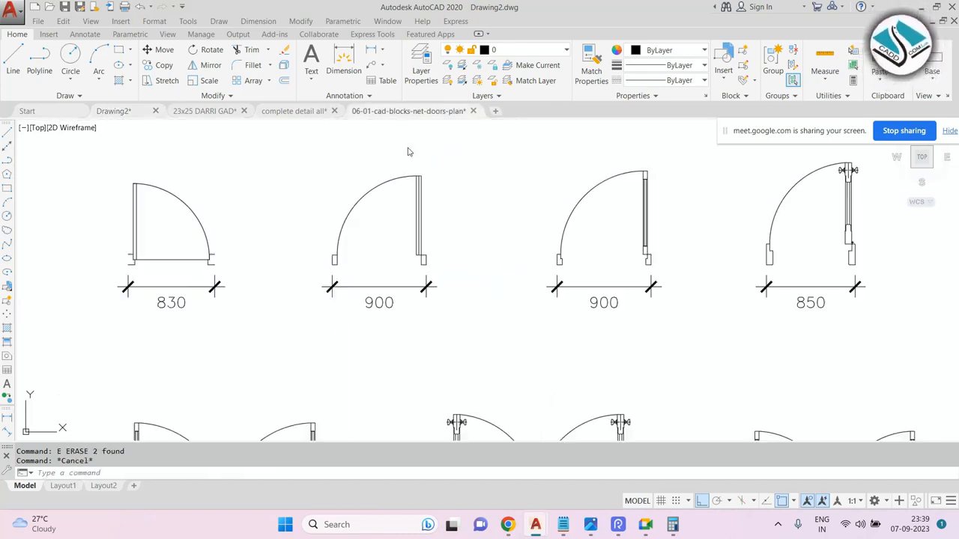
scroll(397, 228, down, 2)
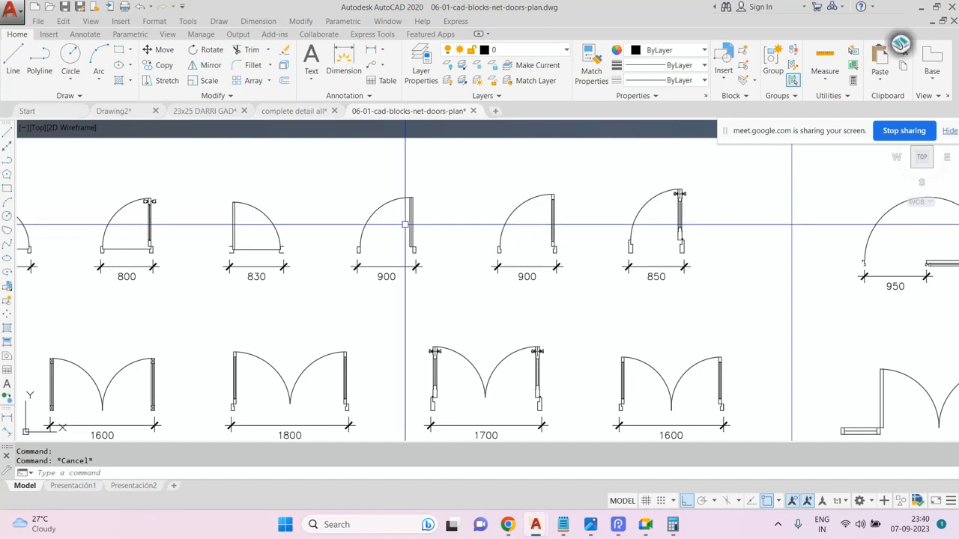
scroll(420, 229, up, 4)
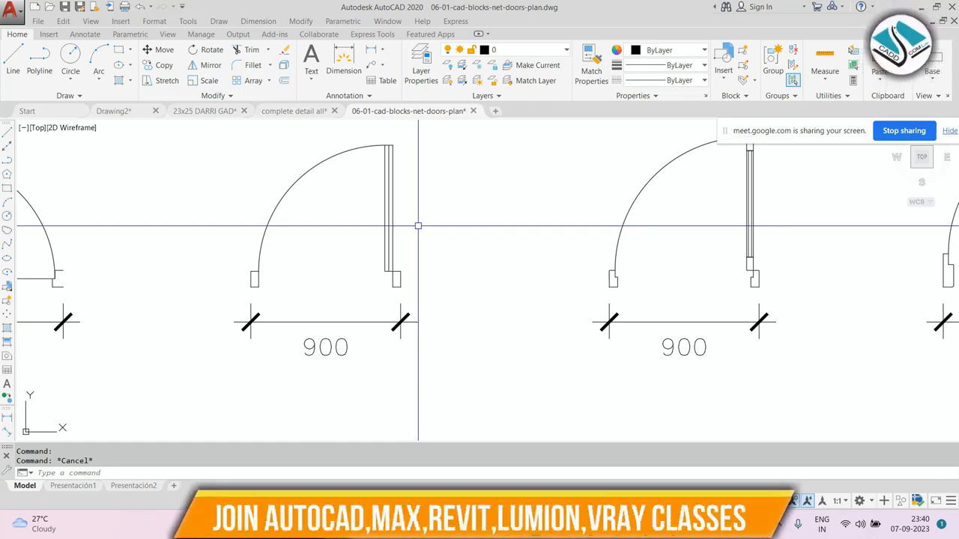
mouse_move(136, 110)
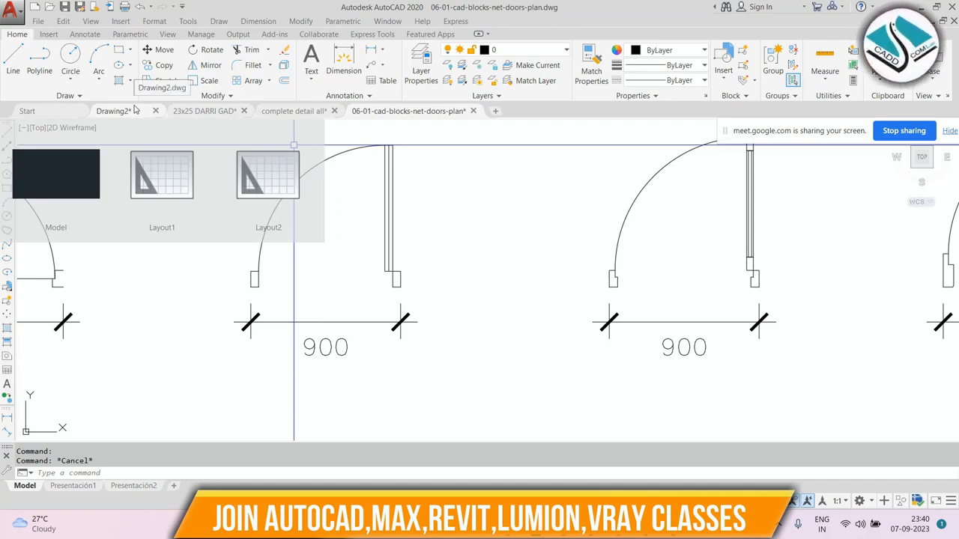
click(114, 111)
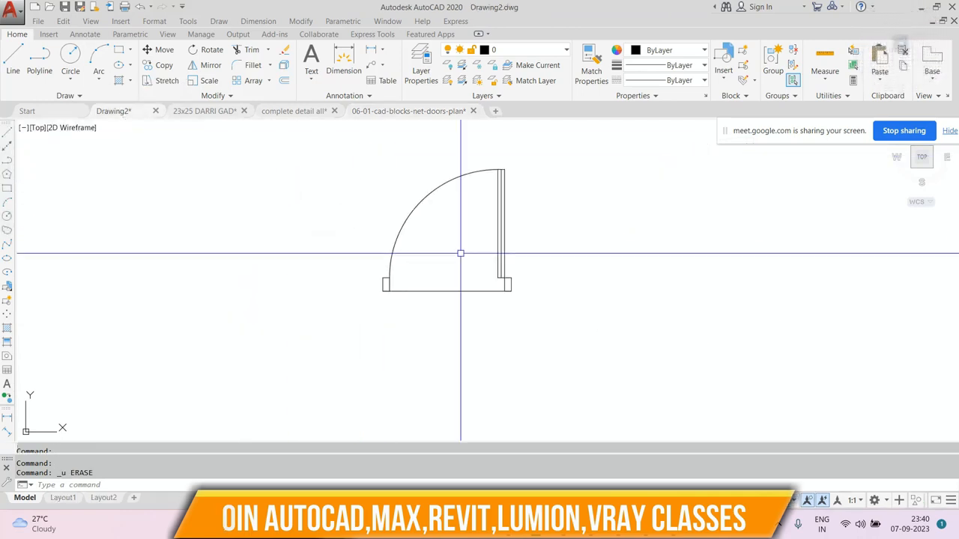
Erase the line lying beneath the door.
scroll(456, 254, up, 2)
scroll(427, 255, down, 4)
click(573, 182)
key(Escape)
click(444, 269)
click(432, 290)
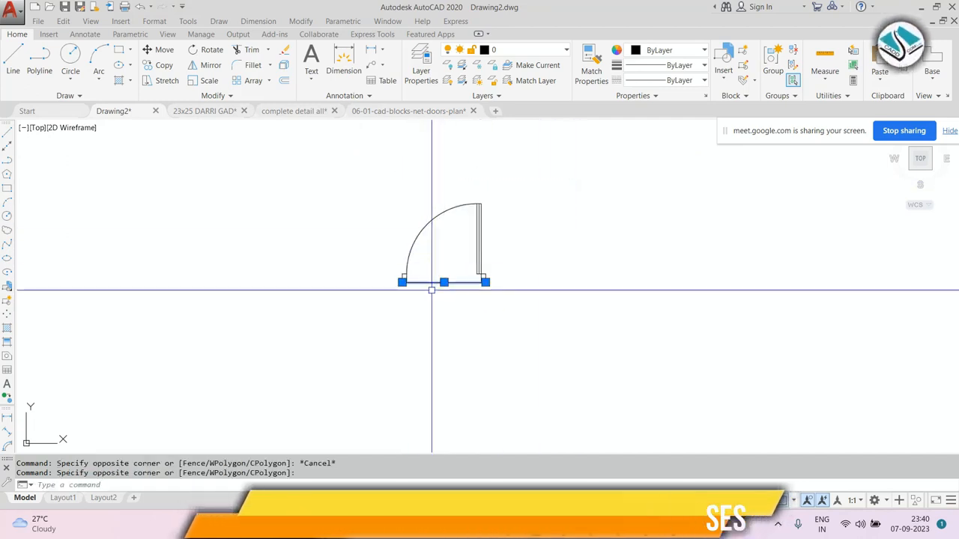
text(e)
key(Return)
Draw a 1200 long horizontal line to the right of the door.
middle_drag(508, 268, 402, 278)
text(l)
key(Return)
click(443, 282)
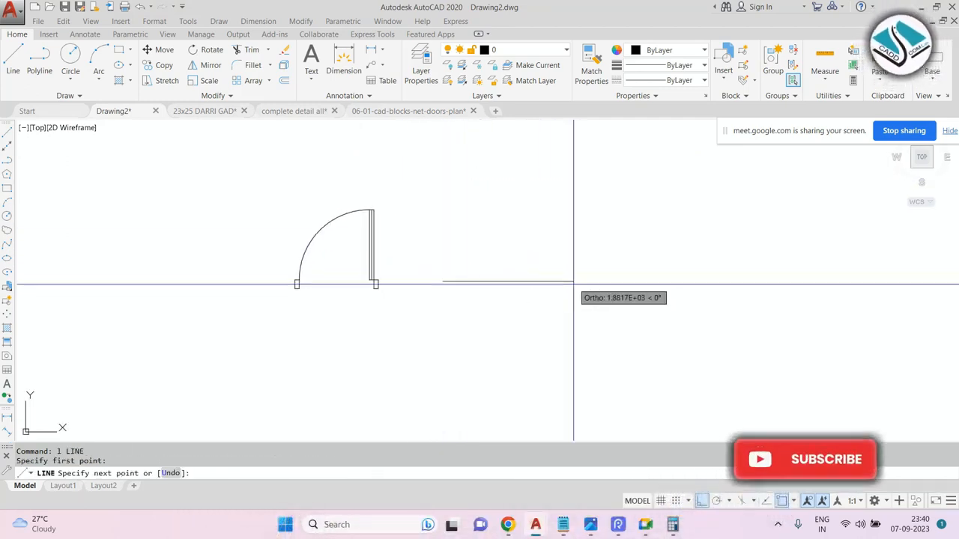
text(1200)
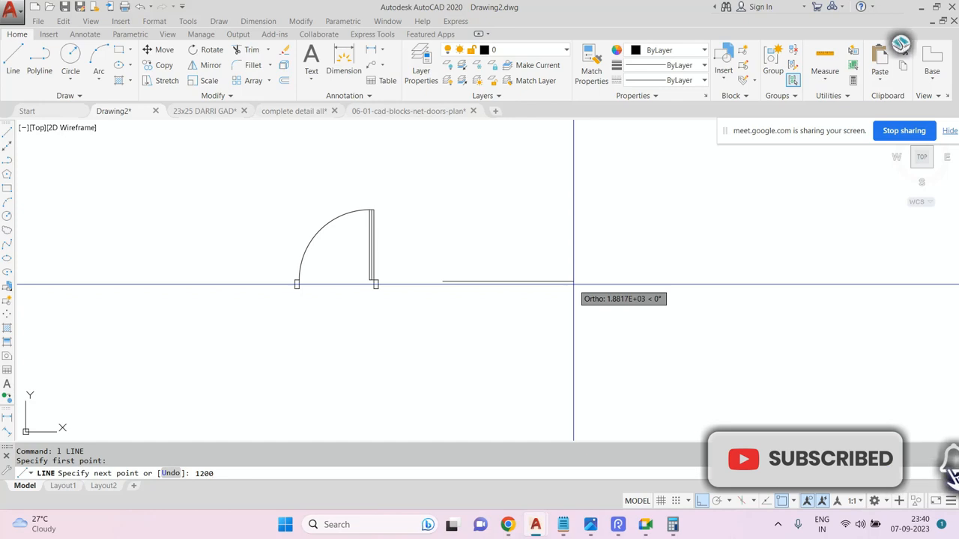
key(Return)
key(Escape)
key(Escape)
key(Escape)
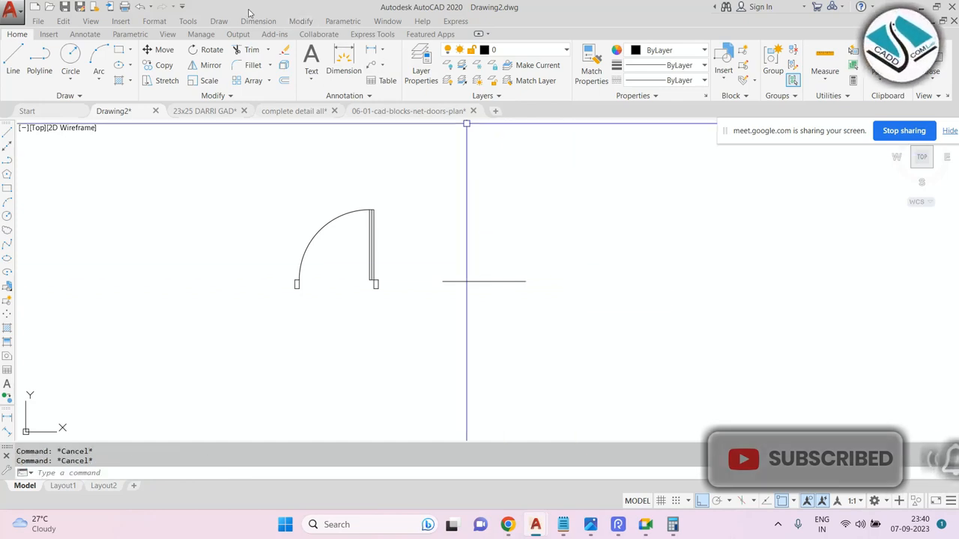
Dimension the new line with Quick Dimension.
click(257, 21)
click(279, 36)
scroll(487, 265, up, 3)
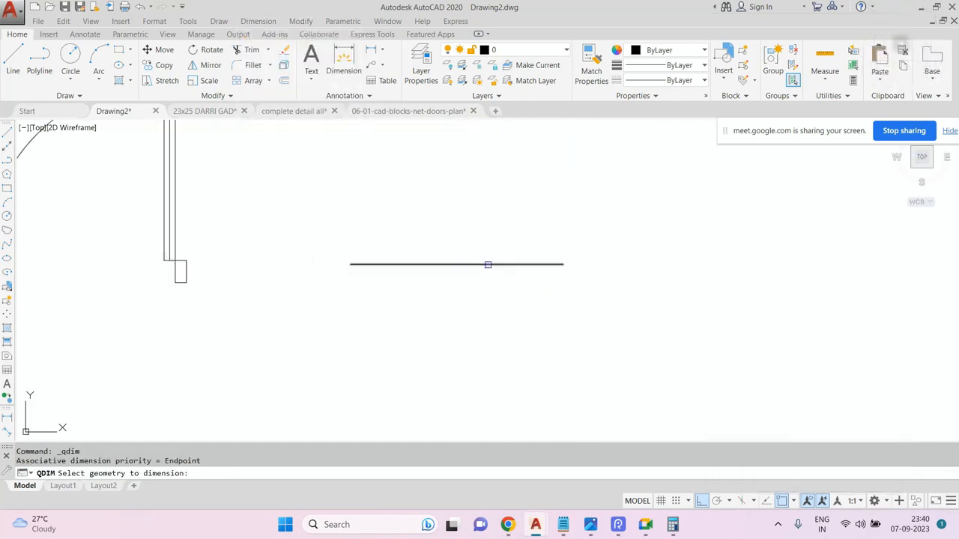
click(487, 266)
click(464, 272)
click(464, 266)
key(Return)
click(456, 287)
scroll(458, 283, up, 3)
scroll(456, 284, down, 3)
scroll(480, 287, down, 5)
scroll(387, 287, up, 3)
key(Escape)
Add a linear dimension across the door's full width.
click(258, 21)
click(261, 55)
scroll(281, 292, up, 3)
click(286, 322)
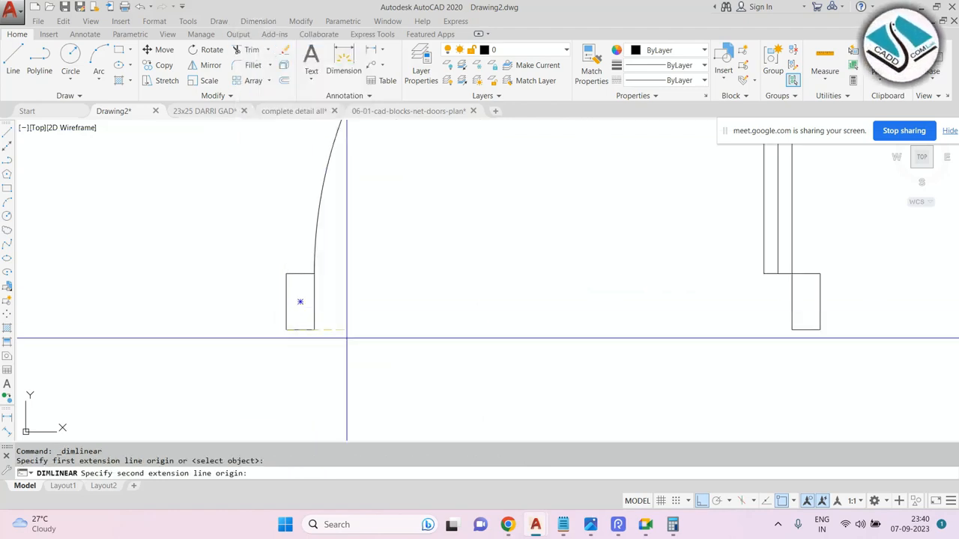
click(820, 328)
click(584, 331)
scroll(577, 337, up, 4)
scroll(398, 302, up, 3)
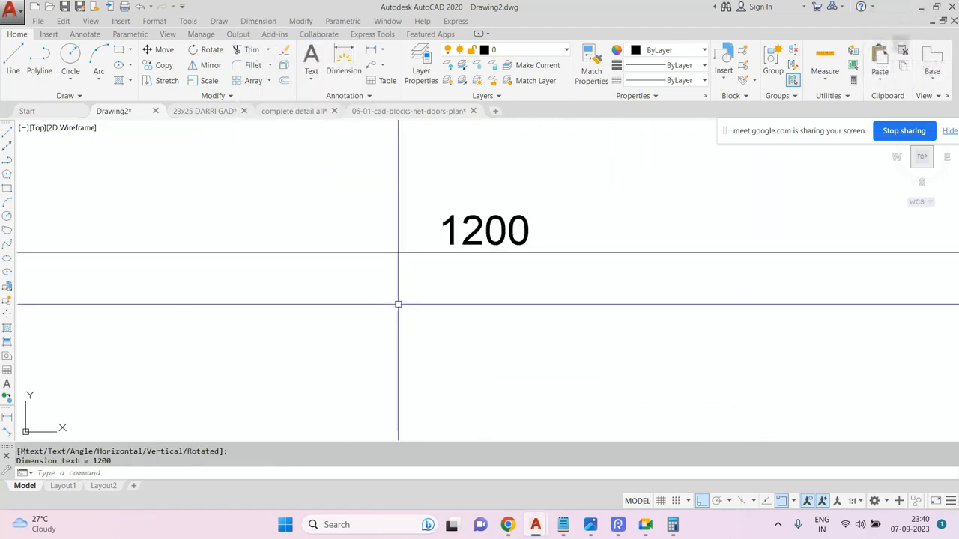
scroll(402, 284, down, 6)
scroll(407, 286, up, 2)
Erase the 1200 line along with its dimension.
click(417, 262)
click(366, 322)
text(e)
key(Return)
scroll(343, 290, down, 3)
scroll(520, 286, up, 2)
click(633, 249)
text(e)
key(Return)
click(334, 349)
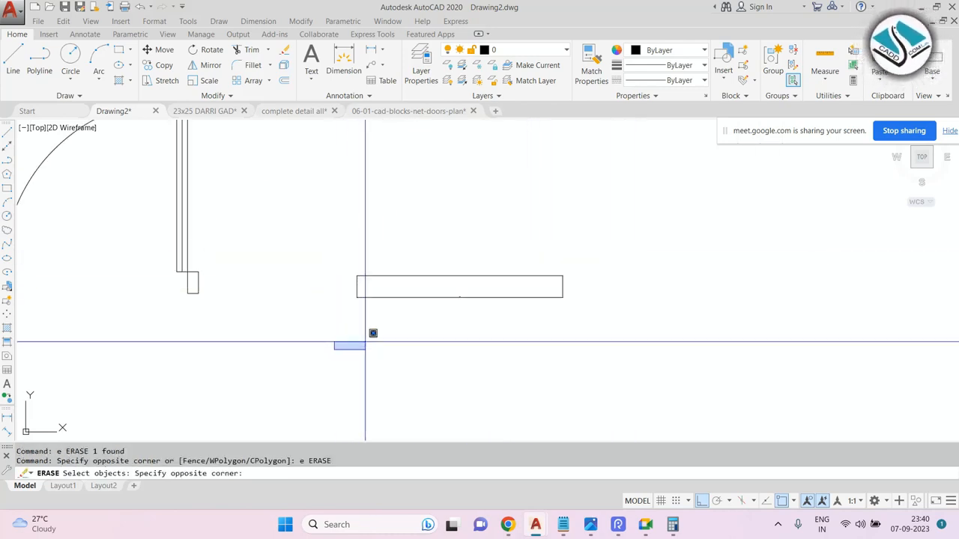
key(Escape)
click(671, 238)
key(Escape)
click(624, 232)
click(335, 341)
text(e)
key(Return)
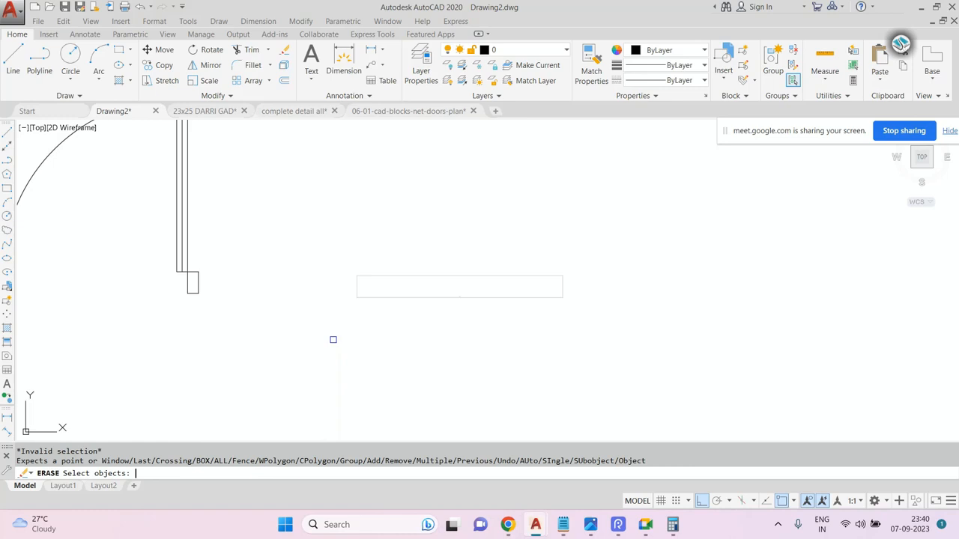
key(Escape)
click(640, 220)
click(451, 282)
key(Delete)
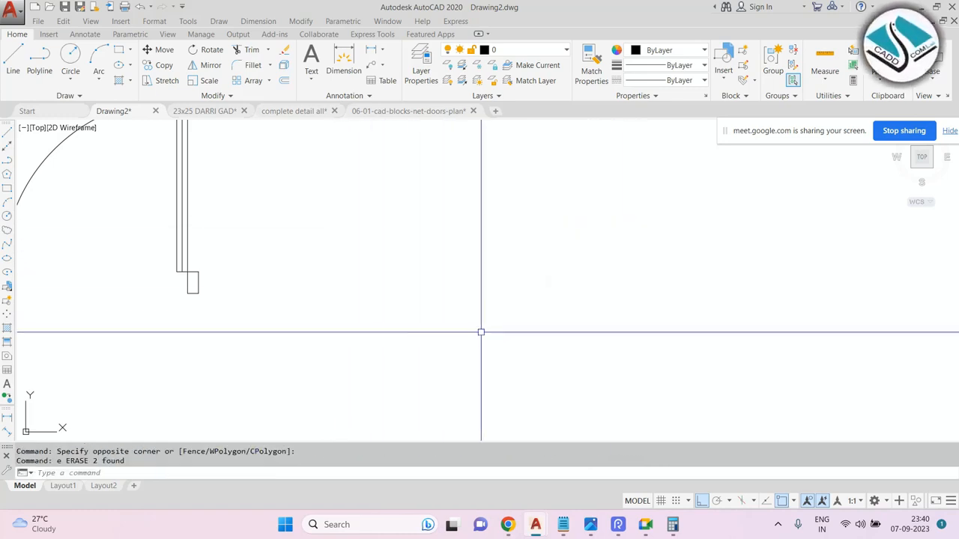
Draw a horizontal line 600 long to the right of the door.
text(l)
key(Return)
click(421, 310)
text(600)
key(Return)
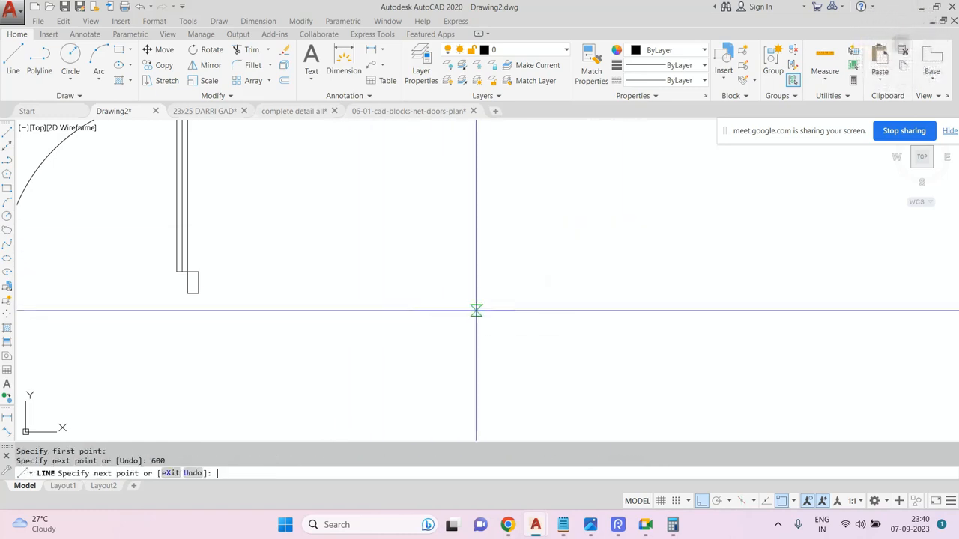
key(Escape)
Quick-dimension the 600 line.
scroll(471, 215, down, 2)
scroll(449, 240, up, 2)
click(258, 21)
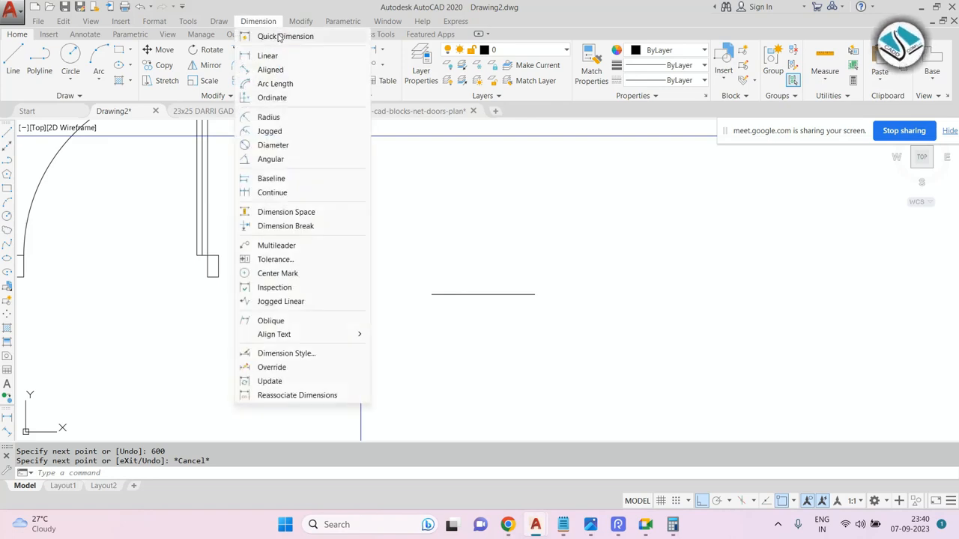
click(278, 37)
scroll(437, 286, up, 2)
click(479, 296)
key(Return)
click(479, 287)
scroll(520, 291, up, 8)
scroll(447, 219, down, 10)
scroll(272, 128, down, 2)
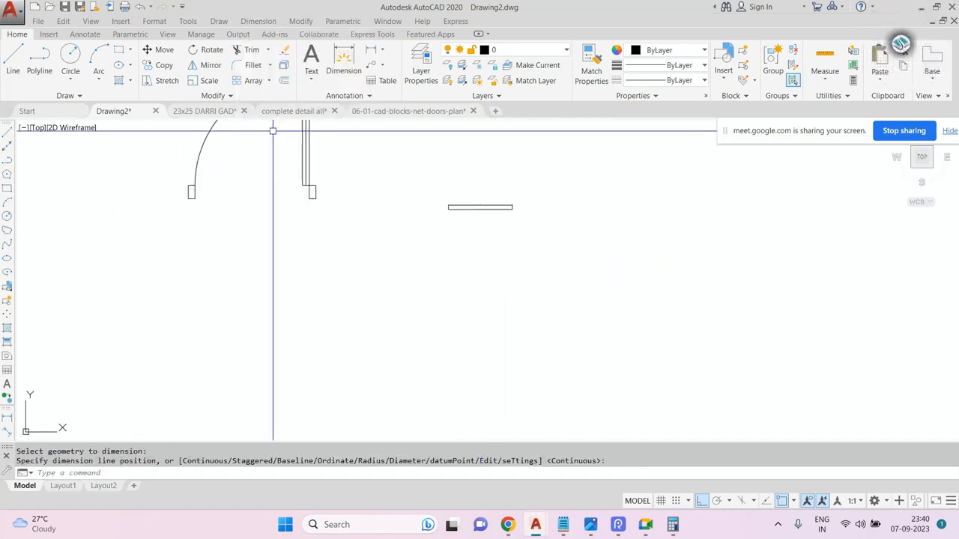
key(Escape)
Add a linear dimension across the door's full width.
click(257, 21)
click(268, 53)
scroll(203, 188, up, 4)
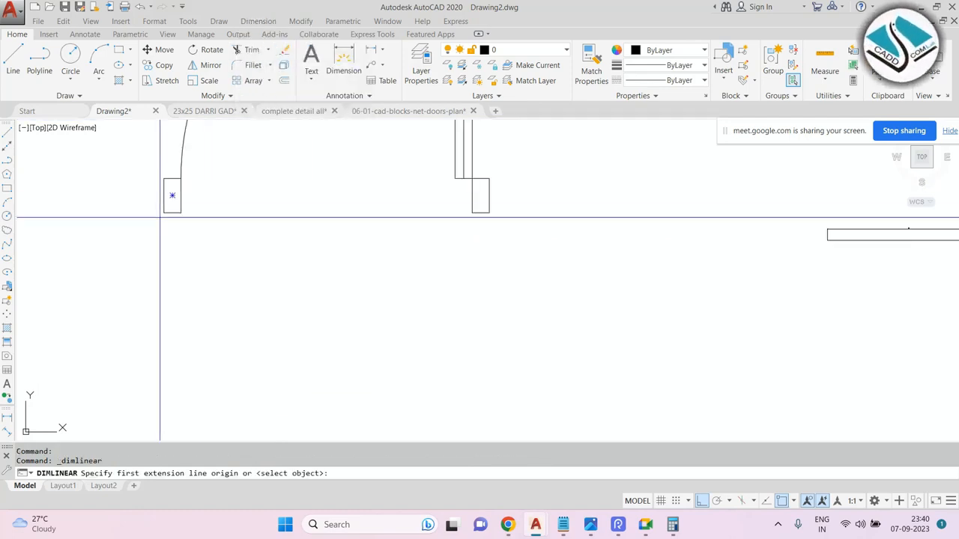
click(172, 195)
click(489, 212)
click(381, 229)
scroll(321, 222, up, 5)
scroll(473, 248, down, 4)
key(Escape)
Erase both dimensions, leaving the door and the 600 line.
click(473, 248)
click(364, 302)
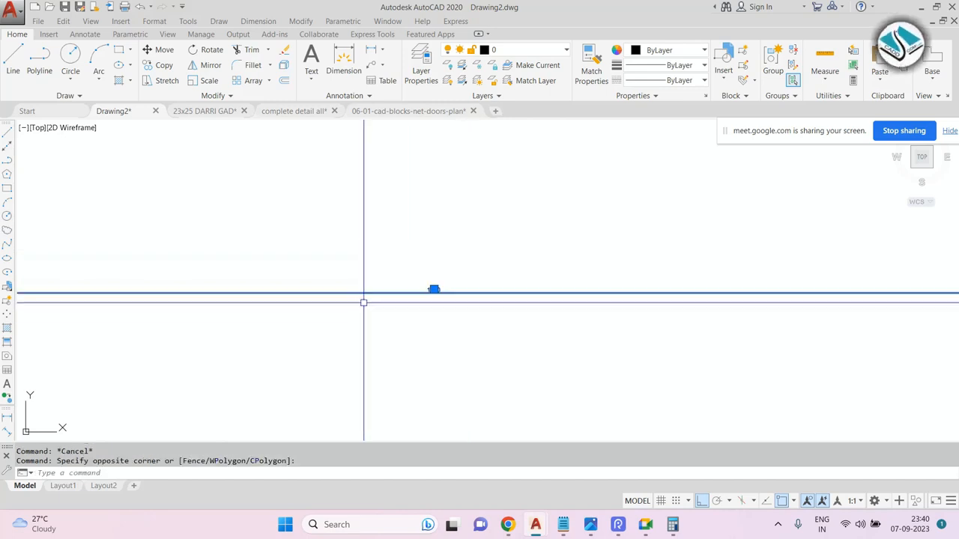
scroll(364, 302, down, 6)
text(e)
key(space)
scroll(582, 319, up, 2)
scroll(651, 263, up, 6)
click(644, 259)
click(514, 335)
text(e)
key(space)
Scale the door from its lower-left corner using Reference and Points so its width matches the 600 line.
scroll(513, 283, down, 8)
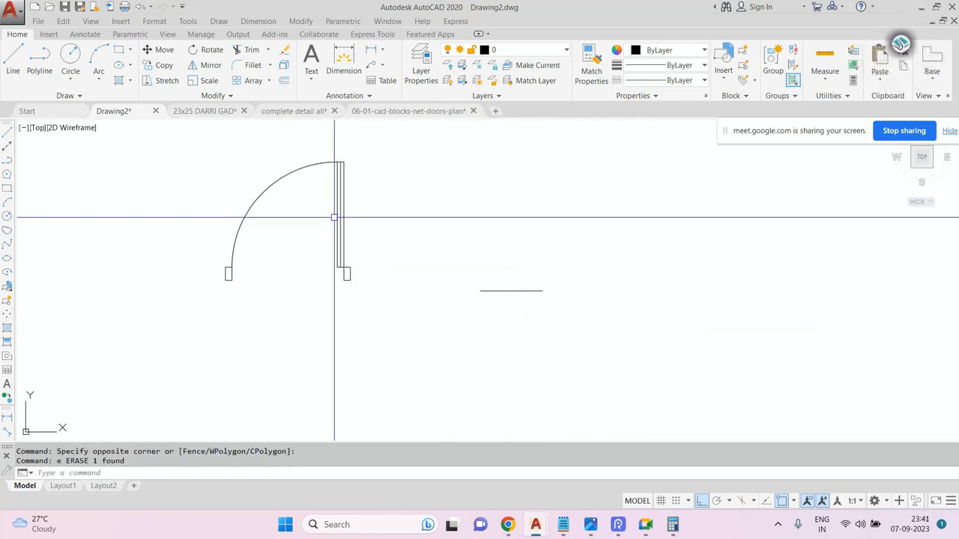
middle_drag(344, 203, 364, 218)
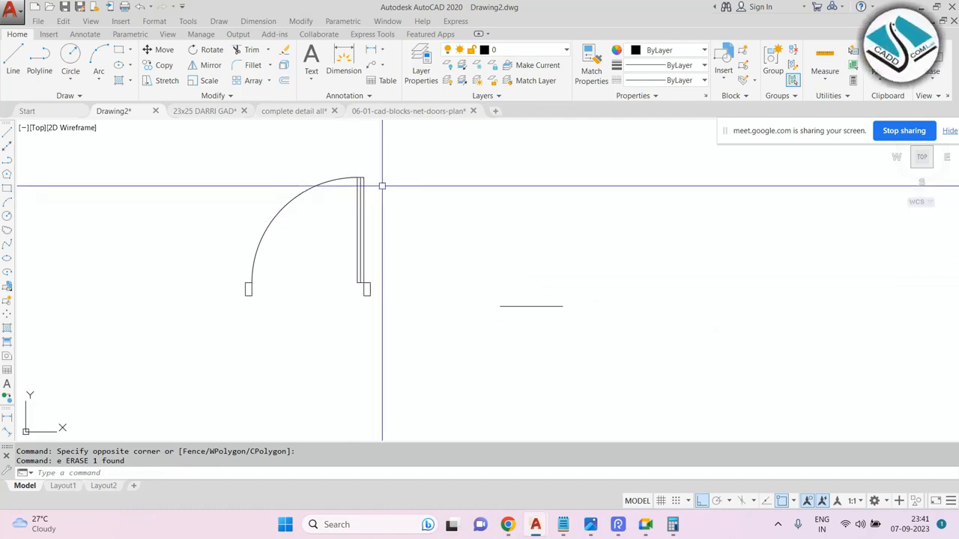
key(Escape)
key(Escape)
click(395, 158)
click(178, 333)
text(sc)
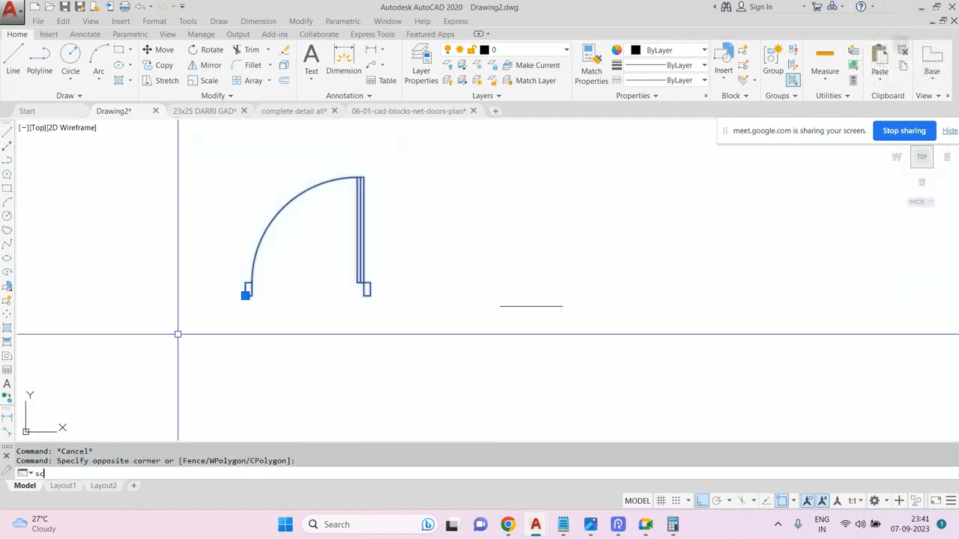
key(Return)
scroll(265, 290, up, 5)
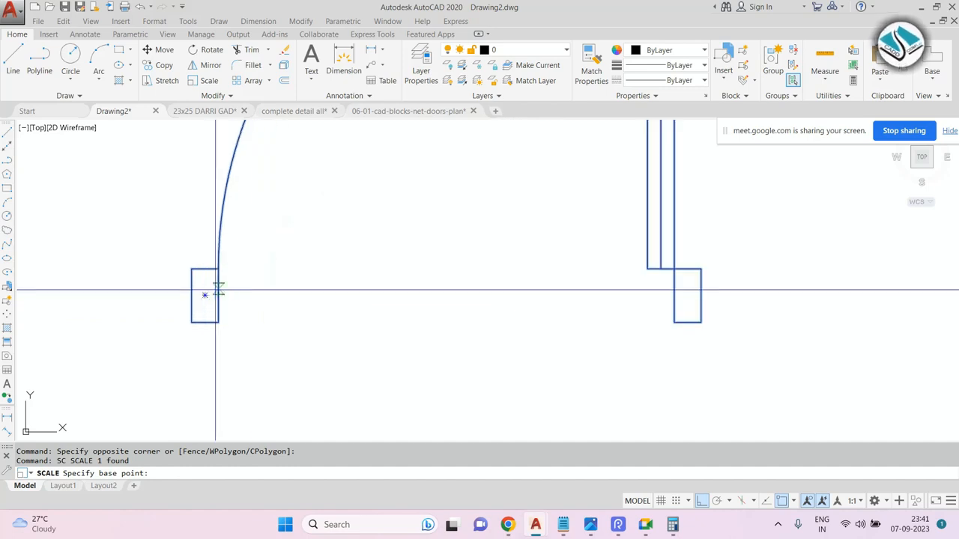
click(191, 322)
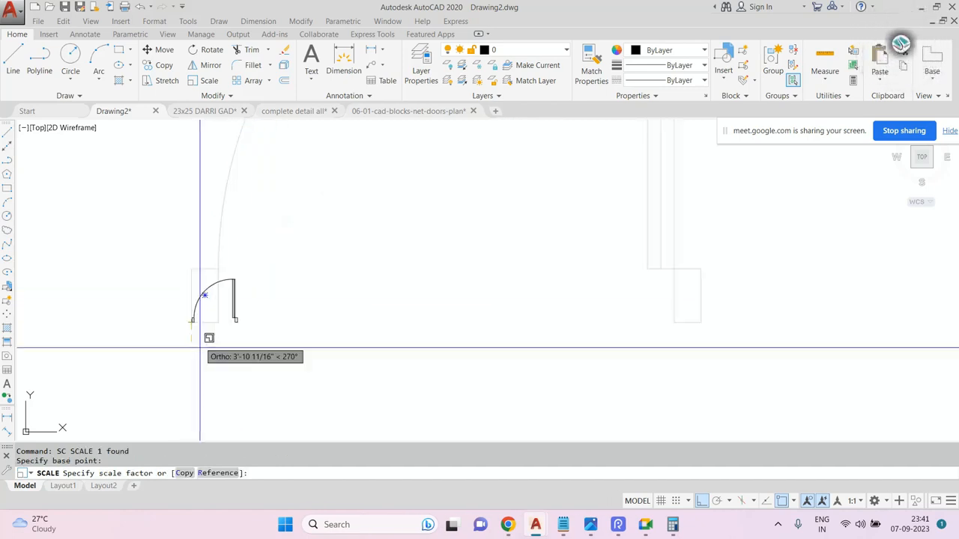
click(221, 480)
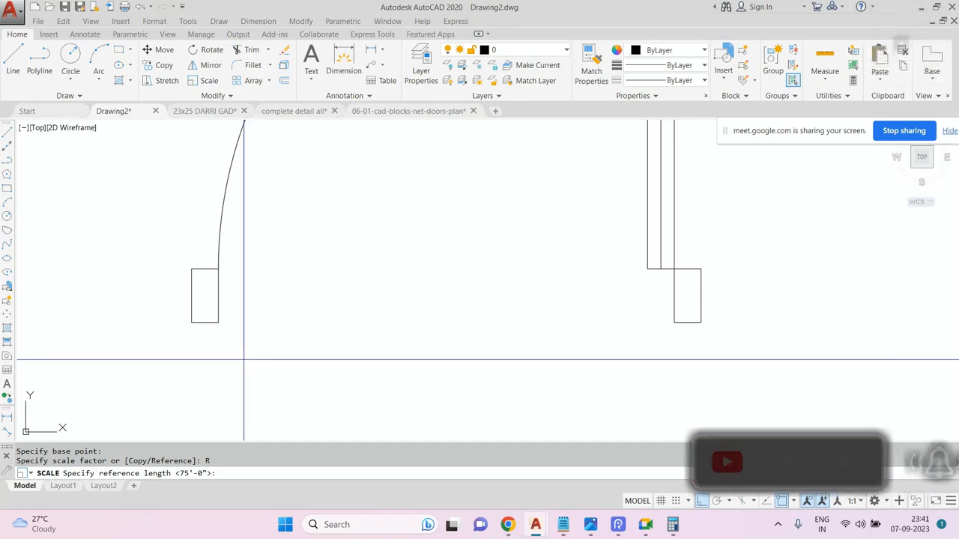
scroll(217, 322, down, 2)
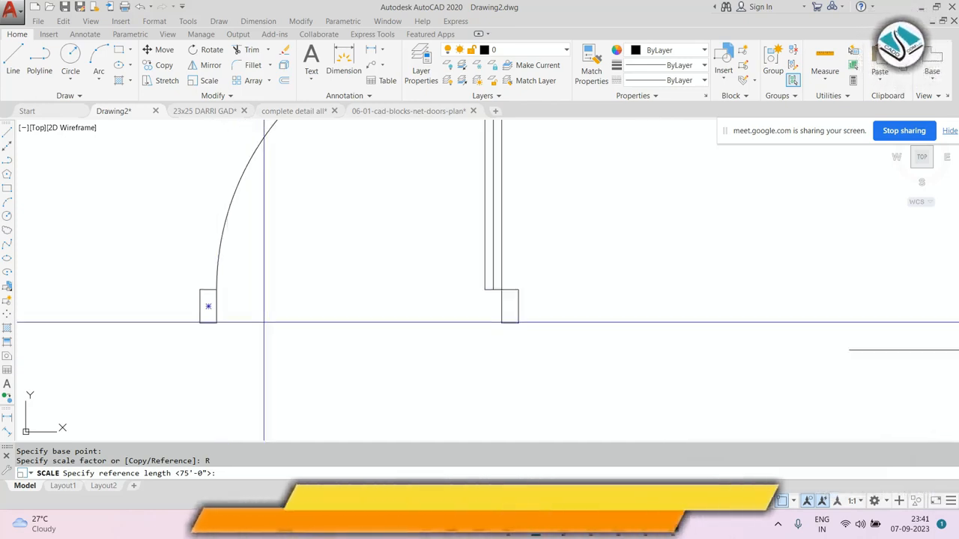
mouse_move(285, 316)
middle_down()
mouse_move(268, 337)
mouse_move(244, 329)
middle_up()
scroll(268, 336, down, 2)
scroll(193, 347, up, 1)
scroll(211, 353, up, 1)
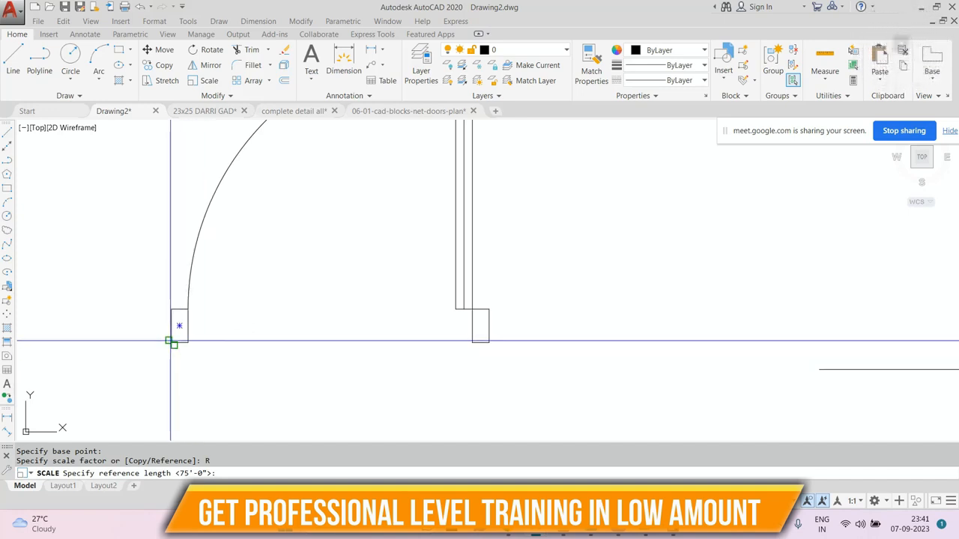
click(179, 343)
click(489, 342)
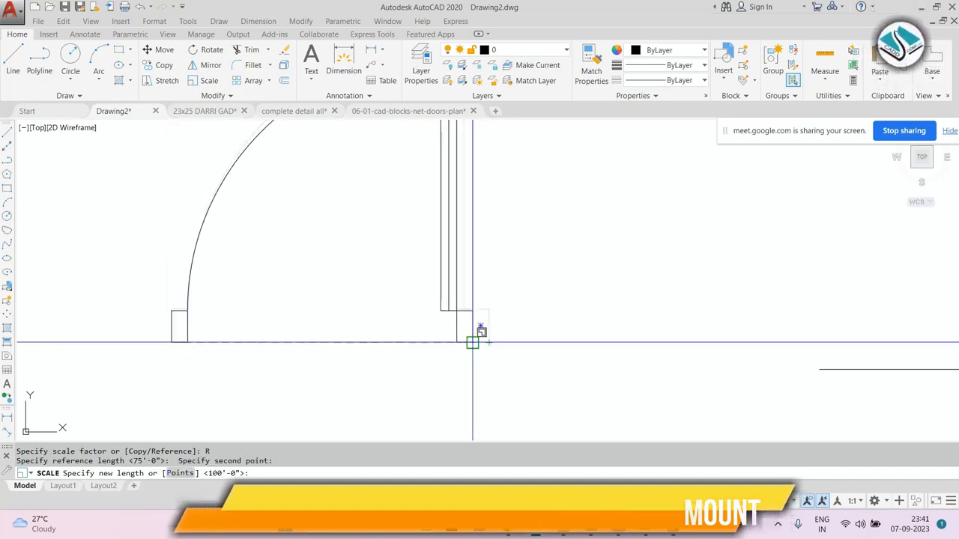
scroll(237, 315, down, 4)
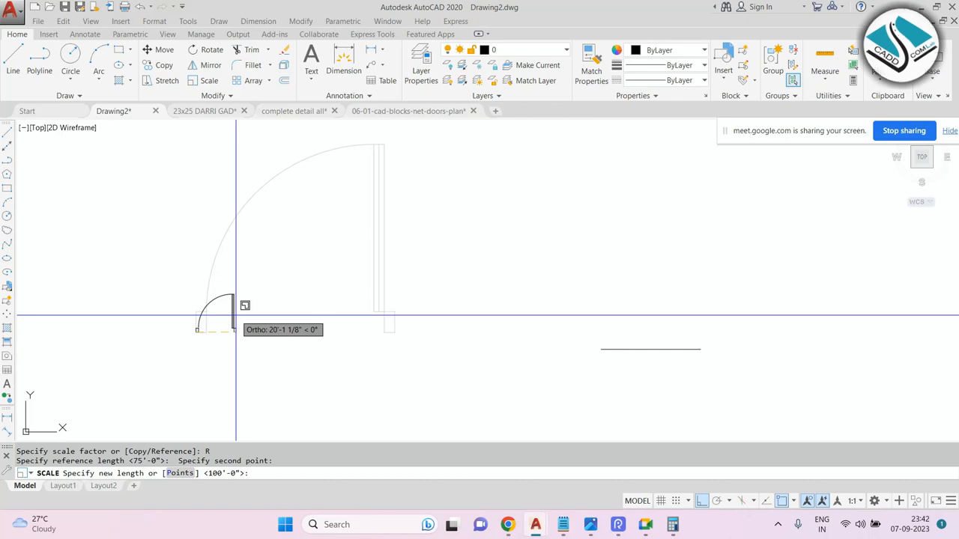
text(p)
key(Return)
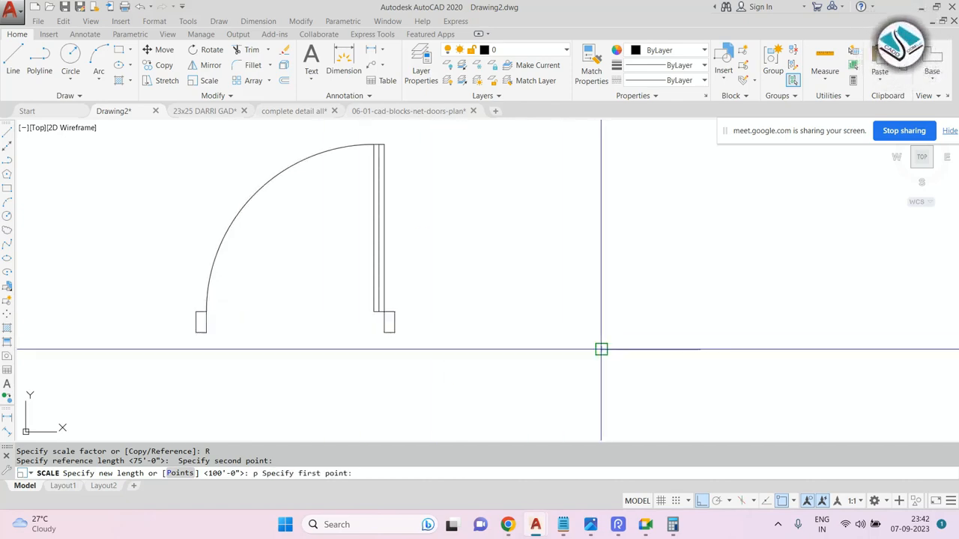
click(700, 349)
Move the scaled door so it sits directly above the 600 line, corners aligned with its ends.
click(409, 189)
click(250, 323)
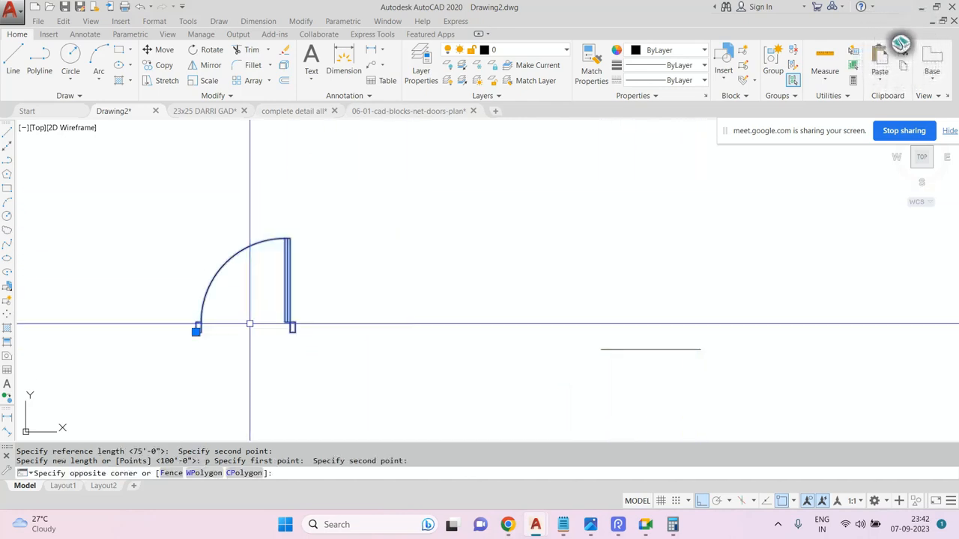
text(m)
key(Return)
click(293, 323)
scroll(667, 326, up, 4)
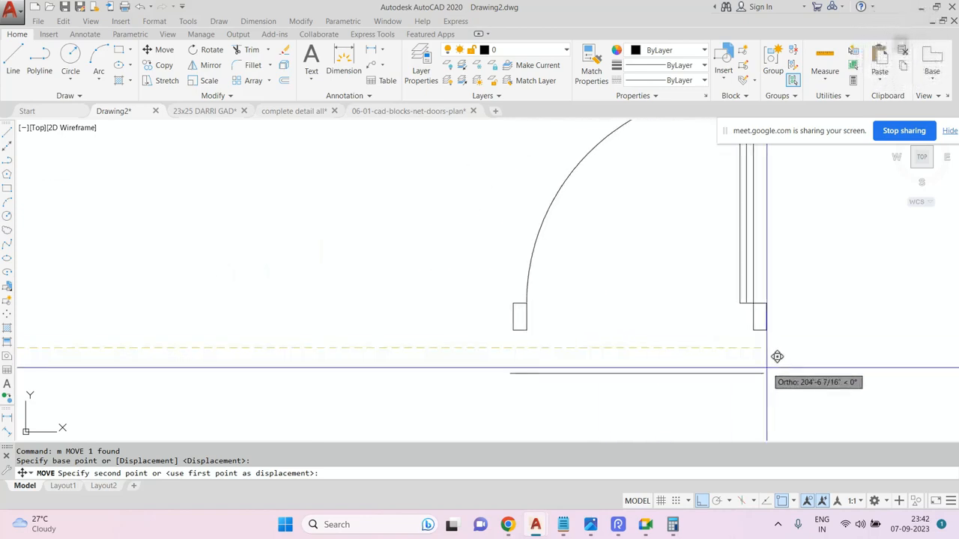
click(763, 356)
middle_drag(662, 333, 531, 313)
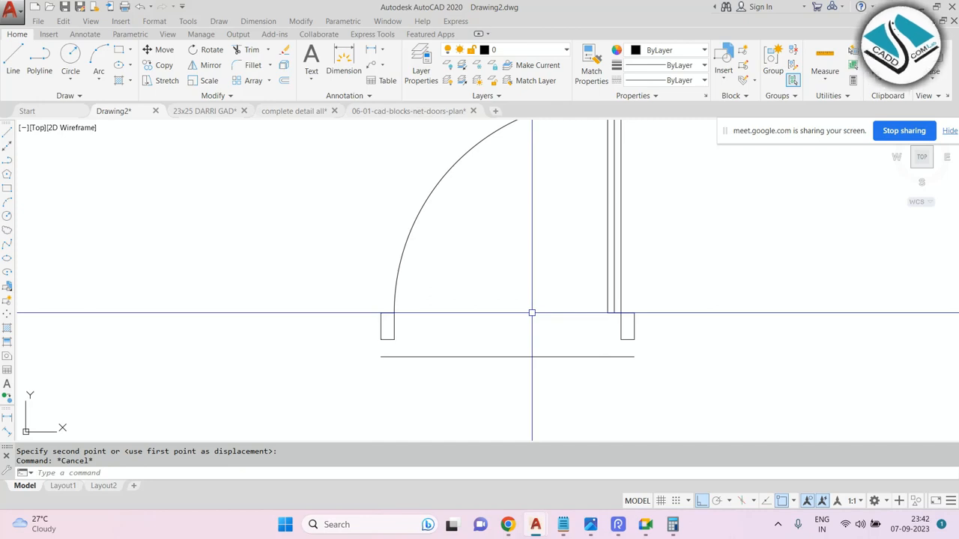
Quick-dimension the line beneath the door.
click(256, 21)
click(263, 34)
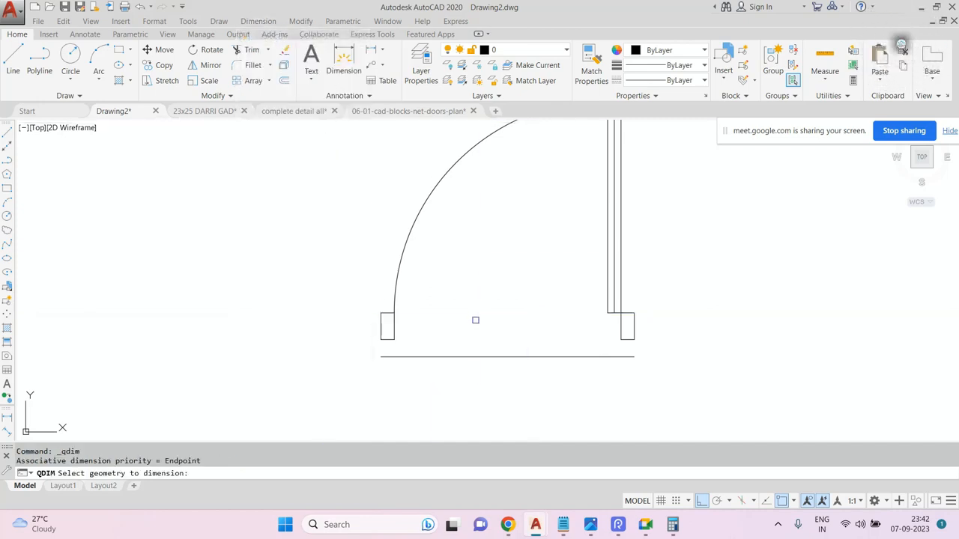
click(477, 357)
key(Return)
scroll(475, 349, up, 10)
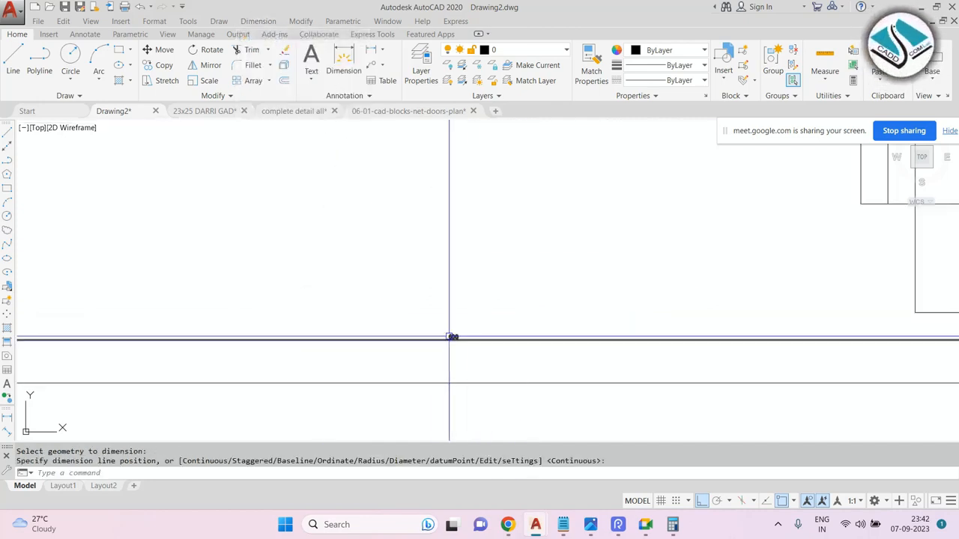
scroll(466, 343, down, 7)
click(507, 312)
Erase the new dimension.
click(456, 337)
text(e)
key(Return)
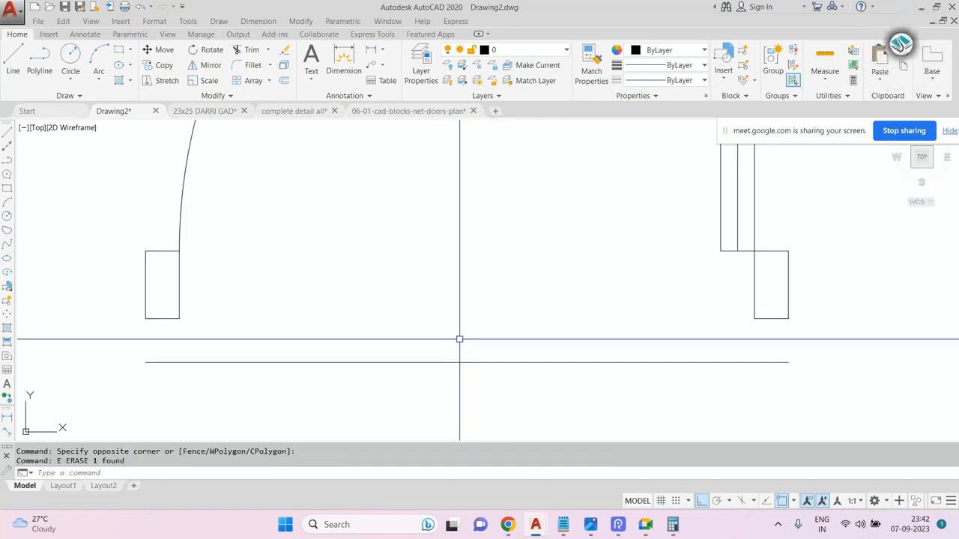
key(Escape)
scroll(460, 339, down, 6)
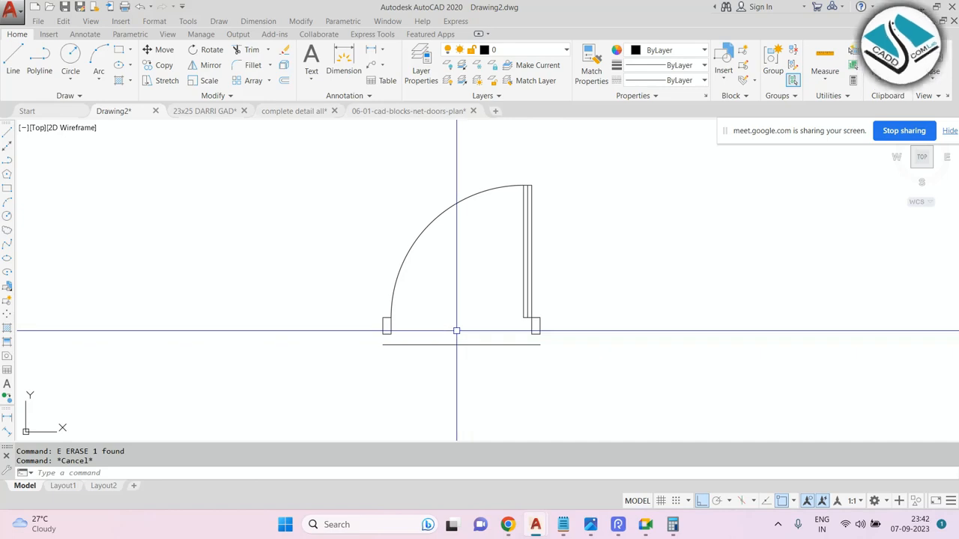
Erase the line beneath the door.
click(455, 334)
click(463, 346)
text(e)
key(Return)
key(Escape)
key(Escape)
scroll(457, 277, down, 5)
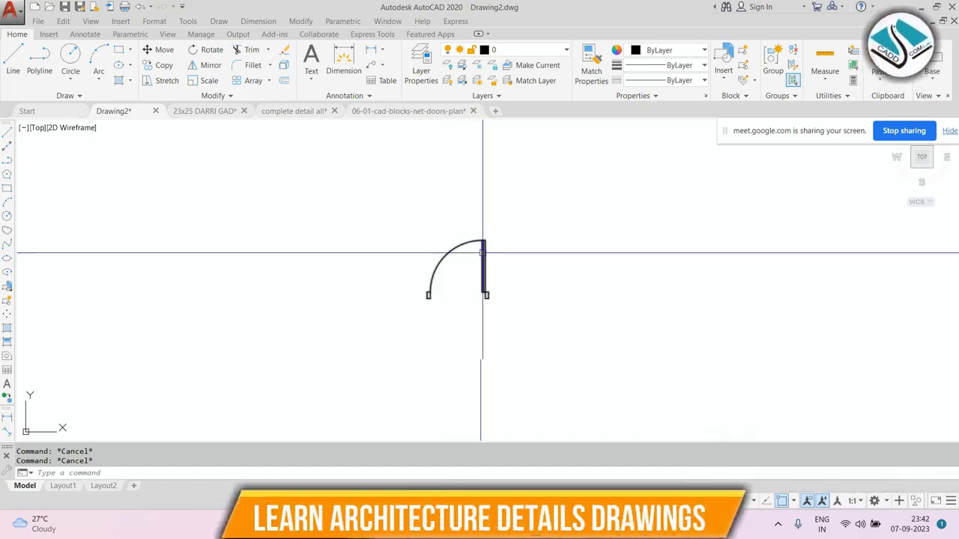
Erase the door.
scroll(490, 259, up, 3)
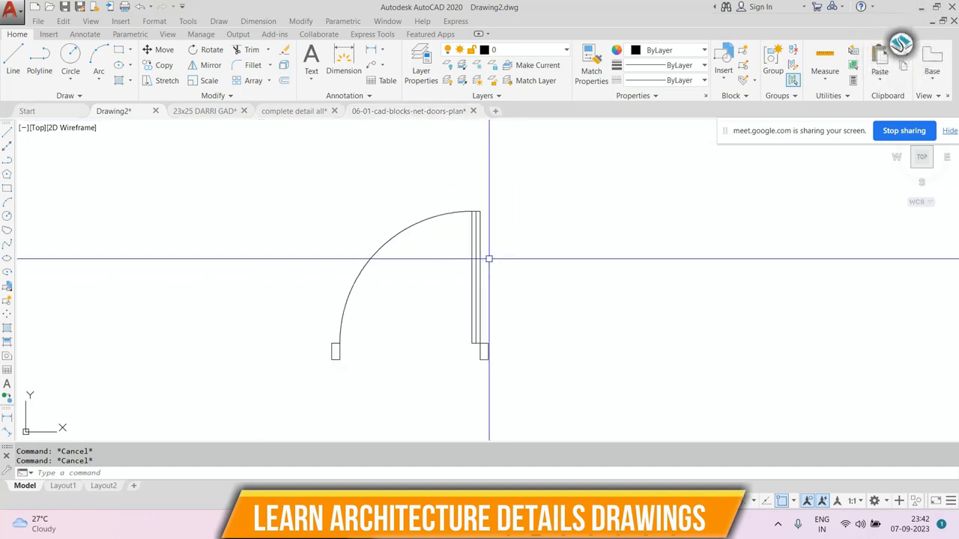
click(516, 188)
click(387, 275)
text(e)
key(Return)
key(Escape)
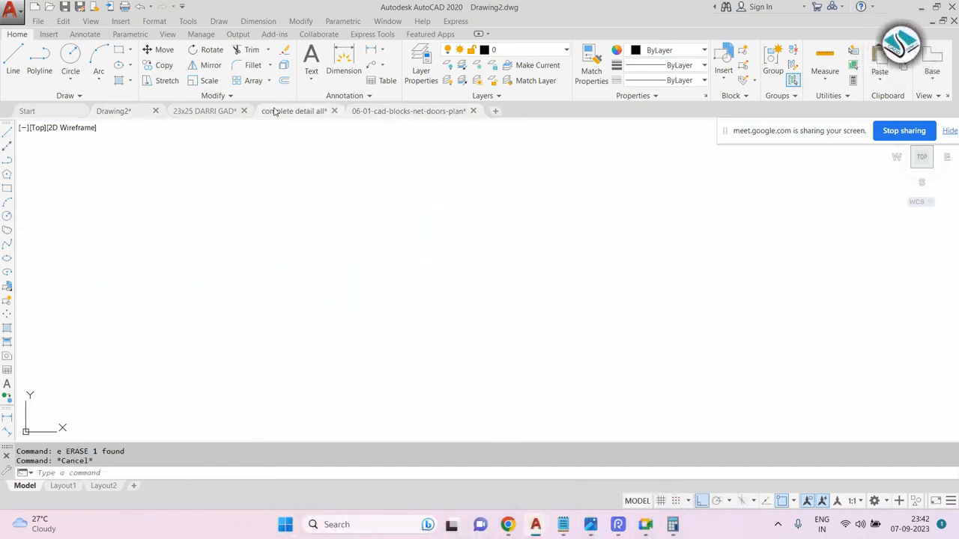
Switch to the complete detail all drawing and browse its drawing room plans and elevations.
click(274, 110)
scroll(317, 215, down, 6)
mouse_move(503, 203)
middle_down()
mouse_move(571, 244)
mouse_move(299, 292)
middle_up()
scroll(337, 254, up, 8)
middle_drag(621, 245, 356, 281)
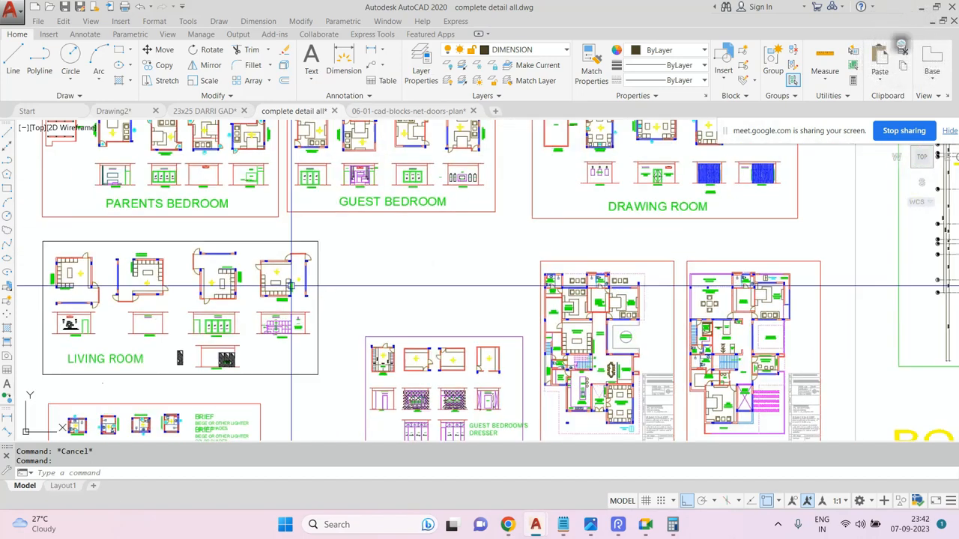
middle_drag(666, 199, 521, 265)
scroll(442, 186, up, 6)
scroll(492, 153, up, 6)
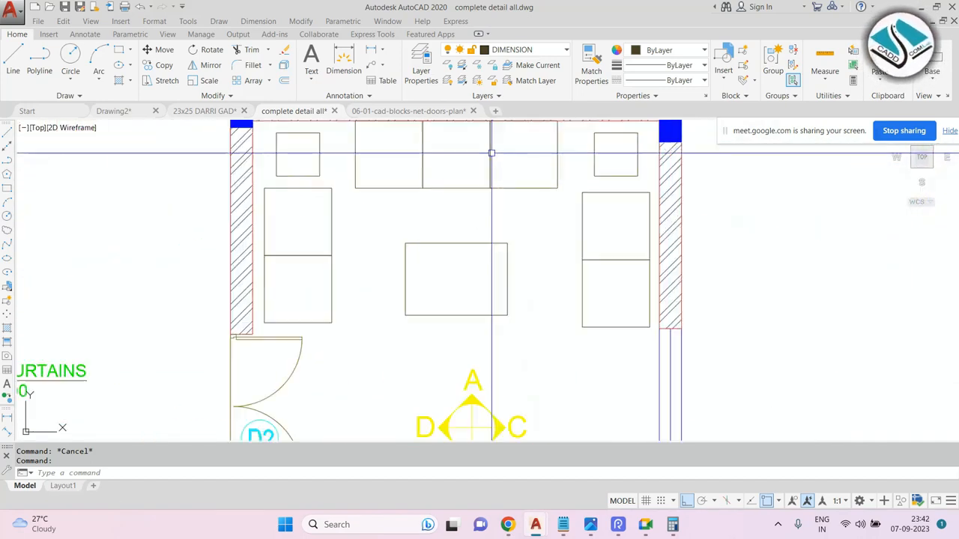
middle_drag(492, 167, 473, 205)
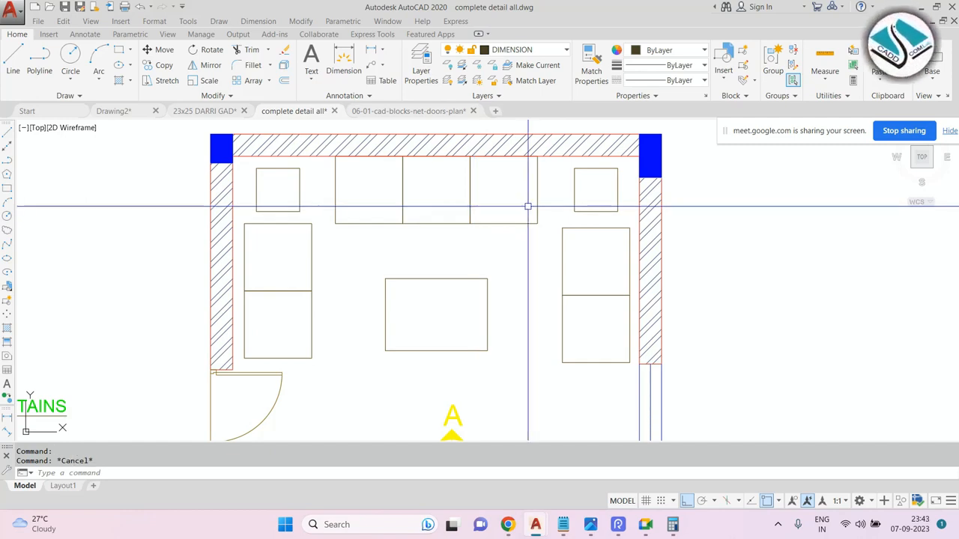
click(561, 191)
click(289, 212)
scroll(390, 219, down, 5)
key(Escape)
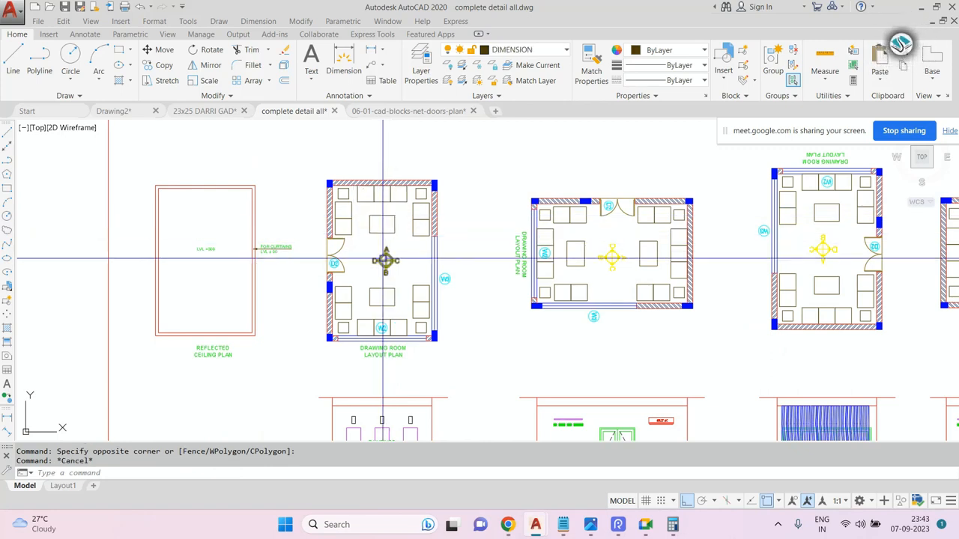
scroll(384, 262, up, 9)
click(489, 163)
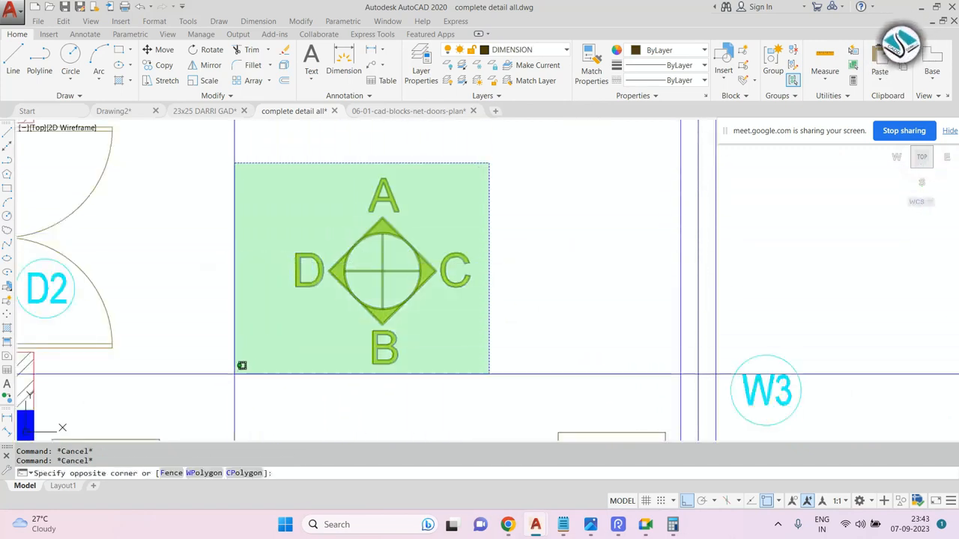
click(241, 364)
scroll(490, 276, down, 10)
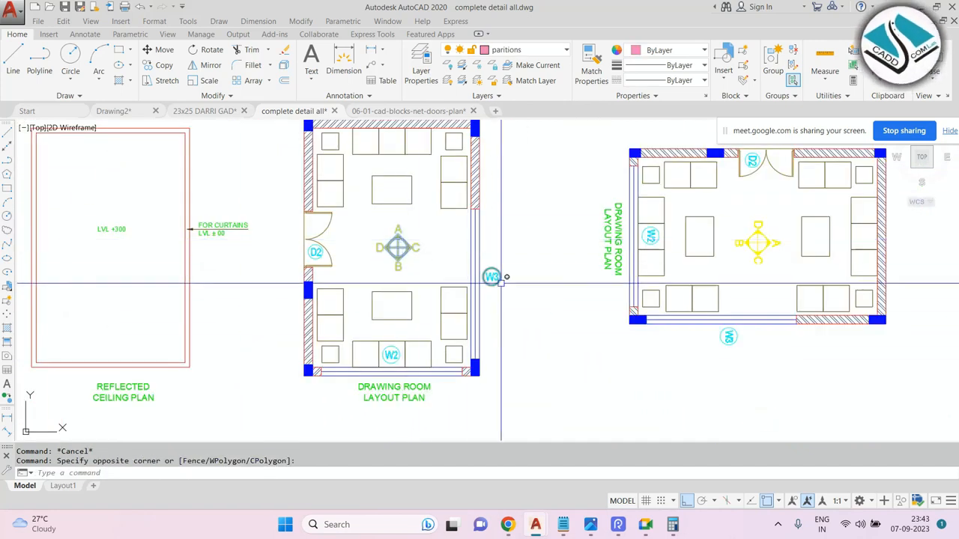
scroll(450, 245, up, 8)
scroll(453, 221, down, 4)
scroll(456, 196, up, 4)
scroll(456, 196, up, 4)
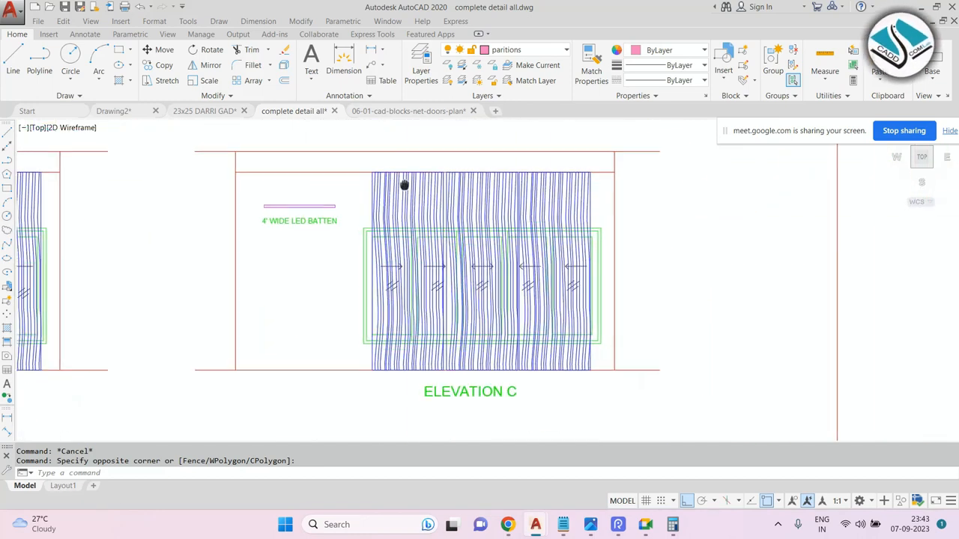
key(Escape)
scroll(489, 199, down, 2)
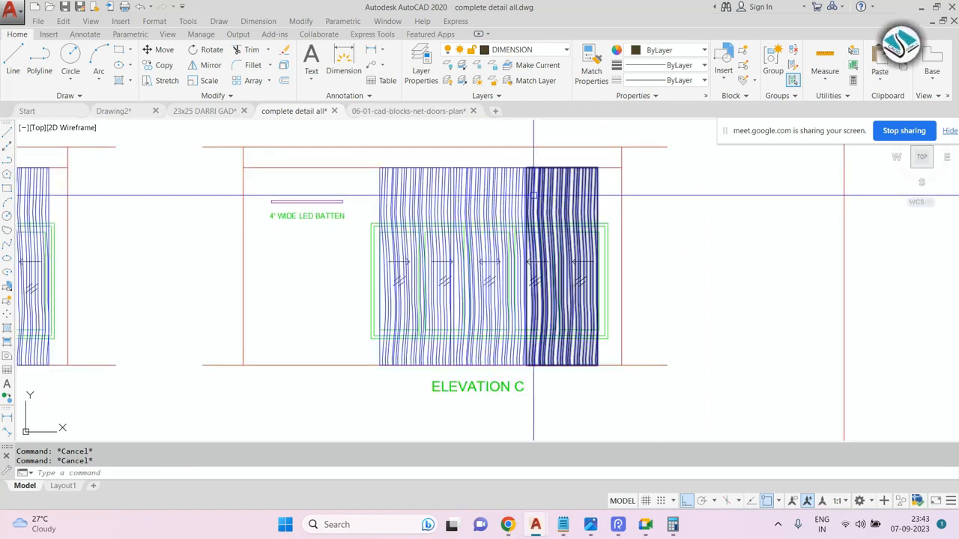
scroll(532, 196, down, 2)
scroll(532, 196, down, 3)
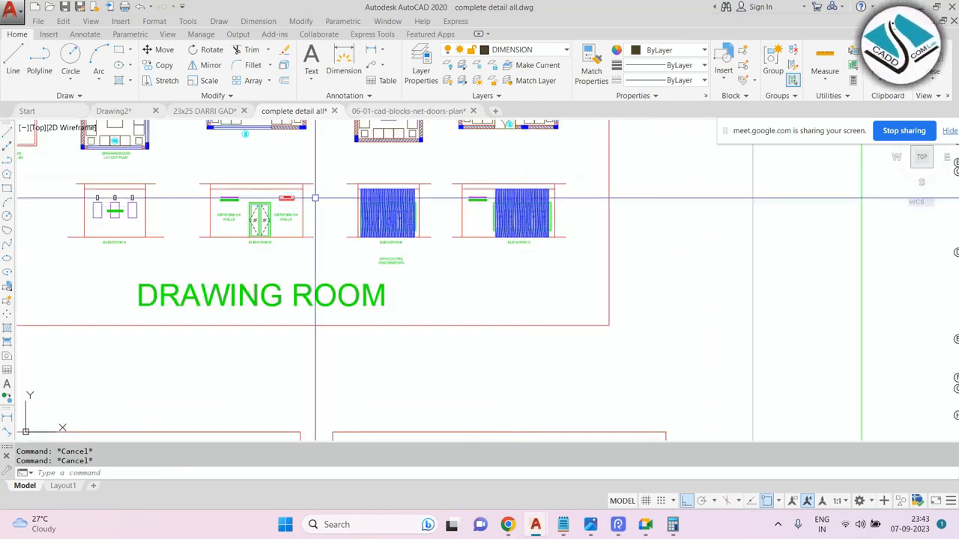
scroll(317, 197, up, 3)
scroll(165, 199, up, 2)
scroll(487, 189, up, 1)
click(522, 190)
scroll(422, 221, down, 8)
key(Escape)
key(Escape)
scroll(602, 189, down, 2)
middle_drag(592, 237, 214, 206)
scroll(214, 204, up, 2)
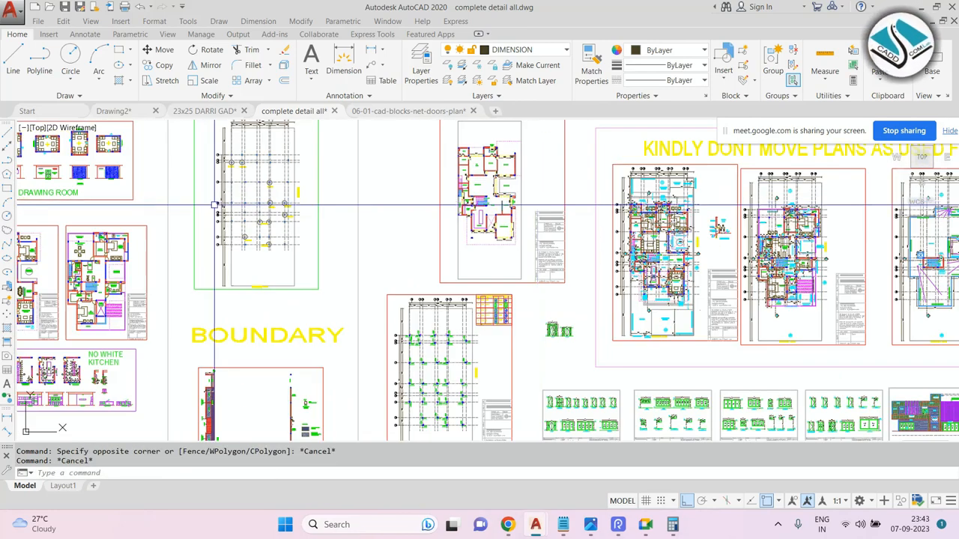
Switch to Notepad to review the shortcut notes for Stretch and Chamfer.
scroll(674, 210, up, 5)
scroll(607, 210, up, 2)
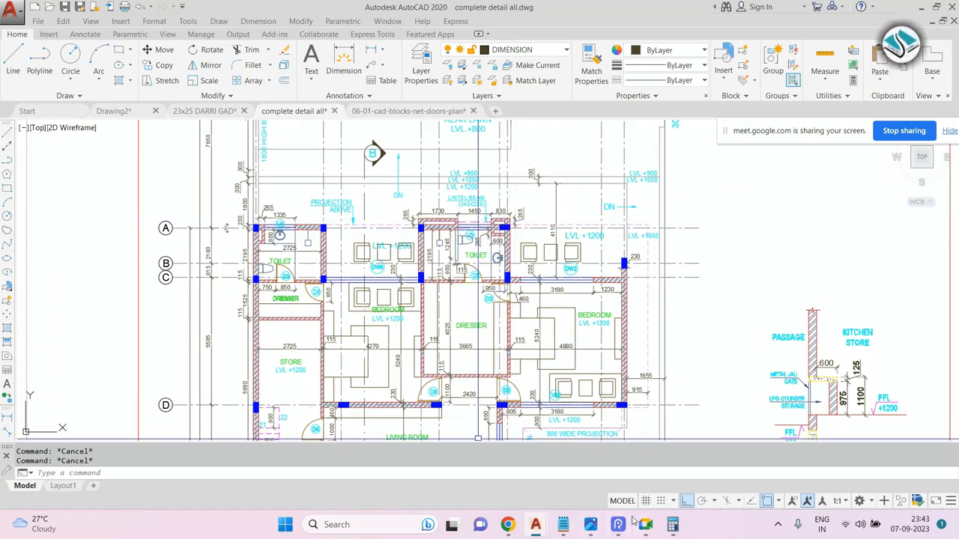
click(566, 525)
drag(317, 287, 2, 273)
key(BackSpace)
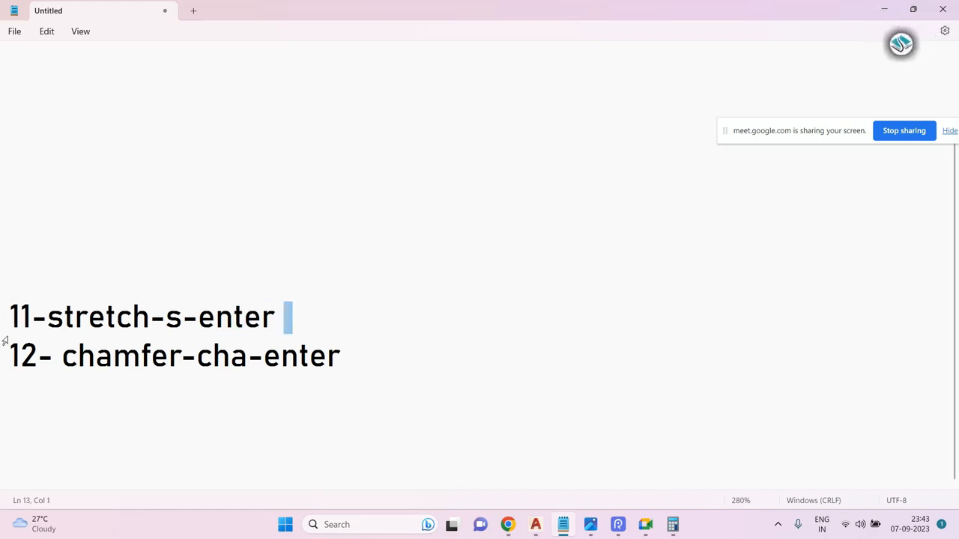
drag(218, 329, 11, 318)
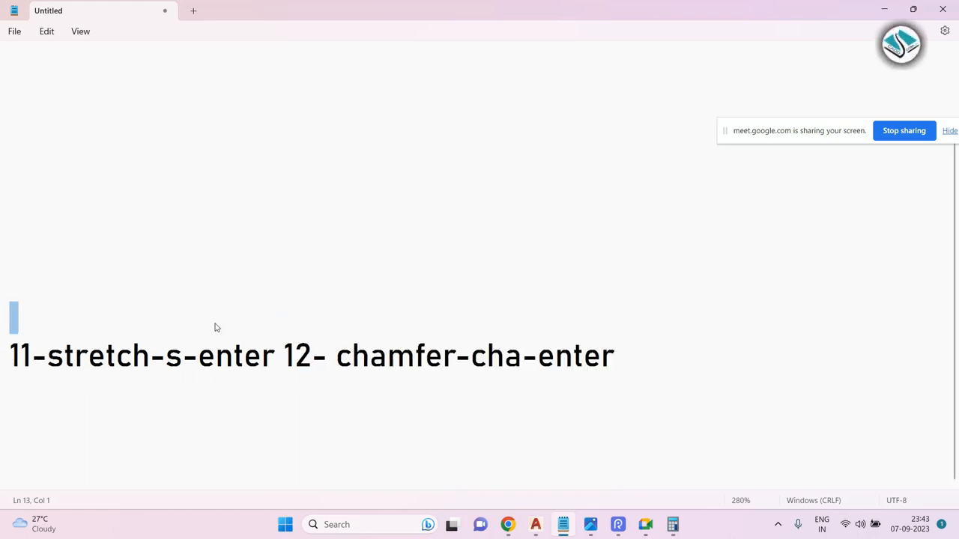
key(ctrl+z)
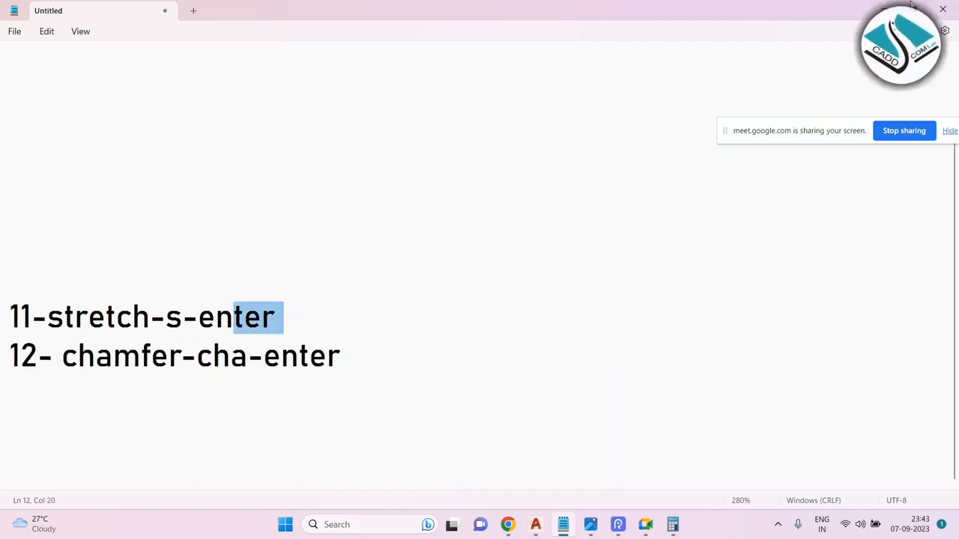
Return to the drawing and browse the drawing room plans to Elevation D.
click(897, 12)
scroll(423, 217, down, 3)
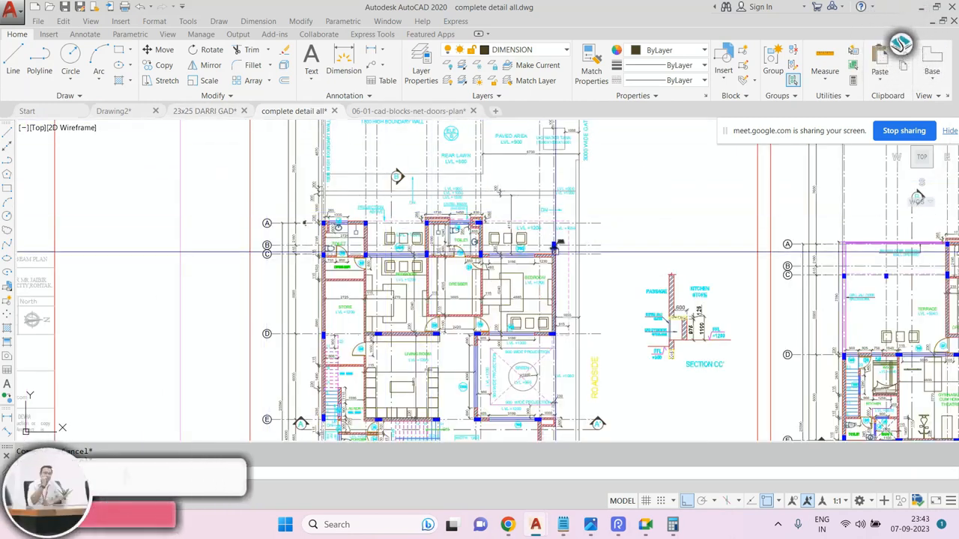
scroll(555, 246, down, 4)
scroll(369, 219, up, 2)
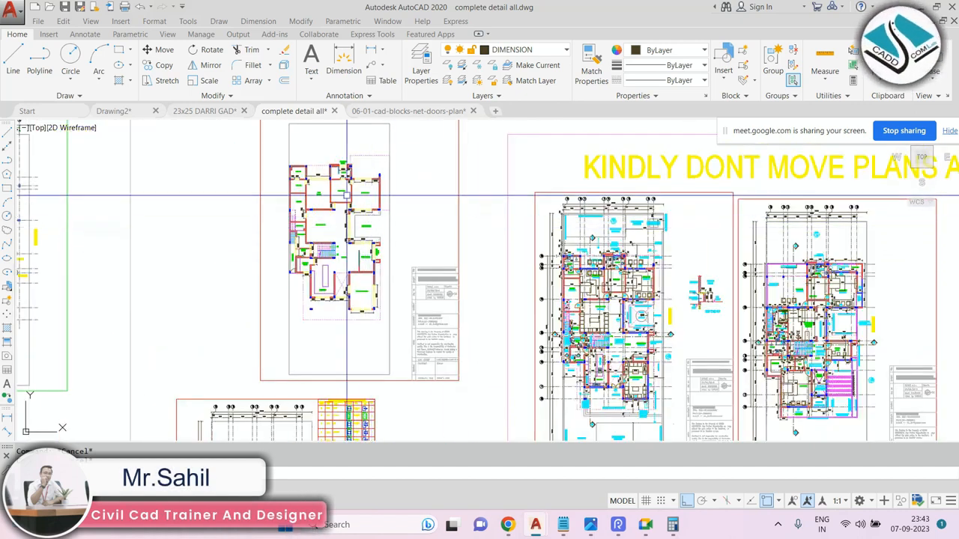
scroll(367, 187, up, 3)
scroll(371, 178, up, 5)
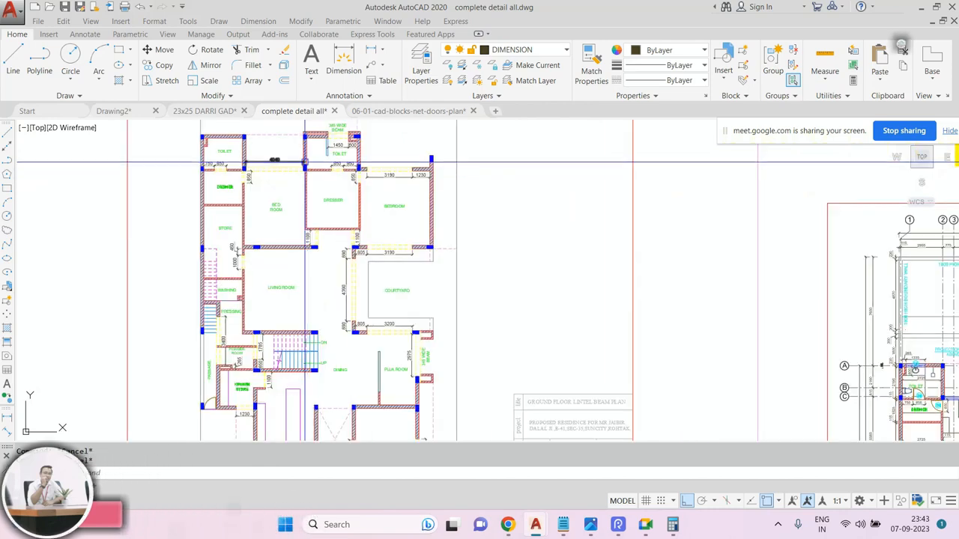
scroll(447, 185, down, 7)
middle_drag(313, 278, 527, 207)
scroll(528, 207, down, 5)
middle_drag(183, 189, 400, 200)
scroll(392, 180, up, 8)
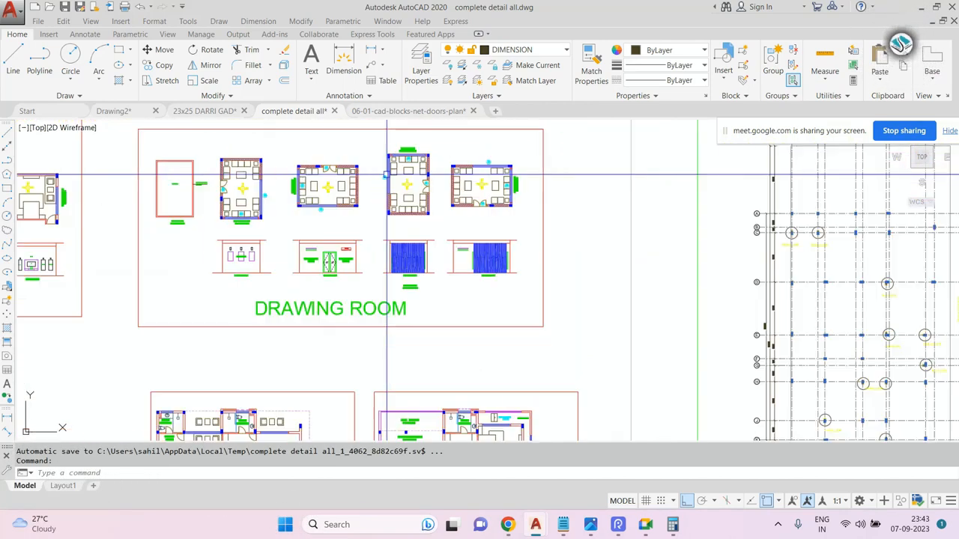
scroll(395, 193, down, 2)
middle_drag(323, 182, 561, 222)
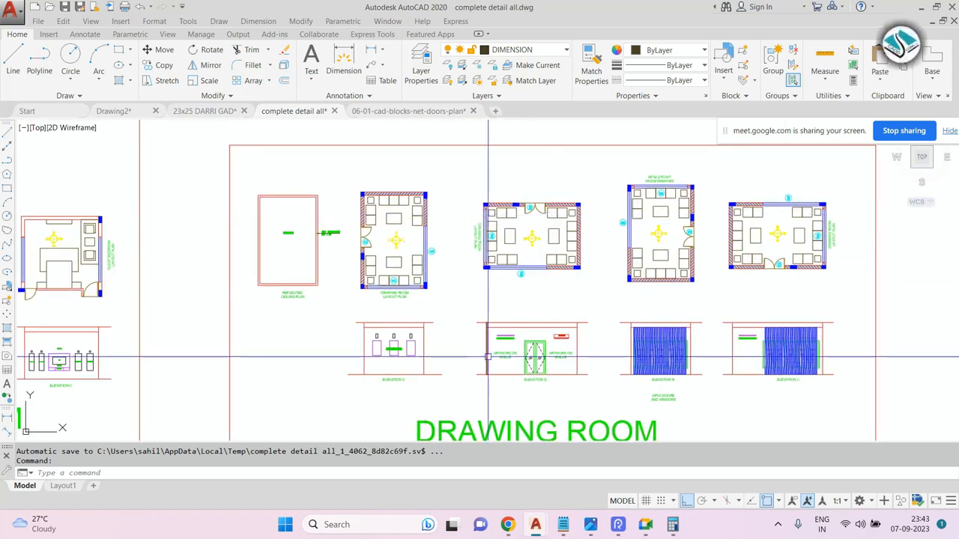
scroll(488, 358, up, 6)
scroll(508, 348, down, 2)
middle_drag(508, 348, 454, 301)
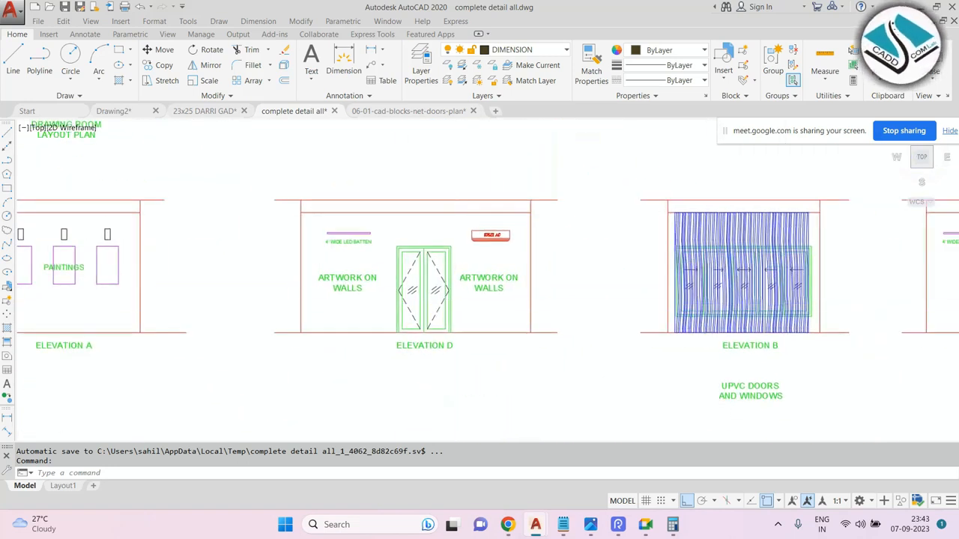
scroll(453, 299, up, 4)
scroll(453, 300, down, 2)
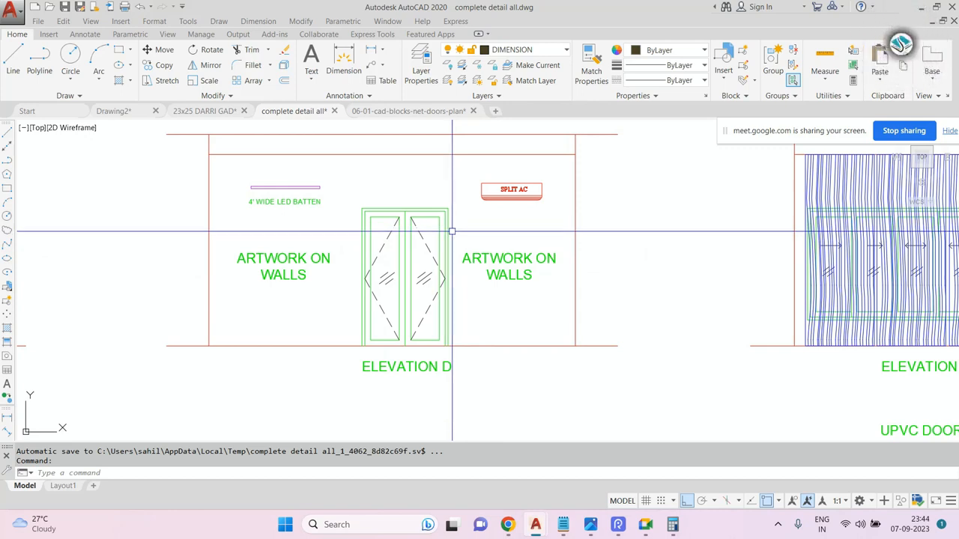
Erase the right-hand 'ARTWORK ON WALLS' text and the 'ELEVATION D' label.
click(529, 246)
click(488, 307)
text(e)
key(Return)
click(456, 351)
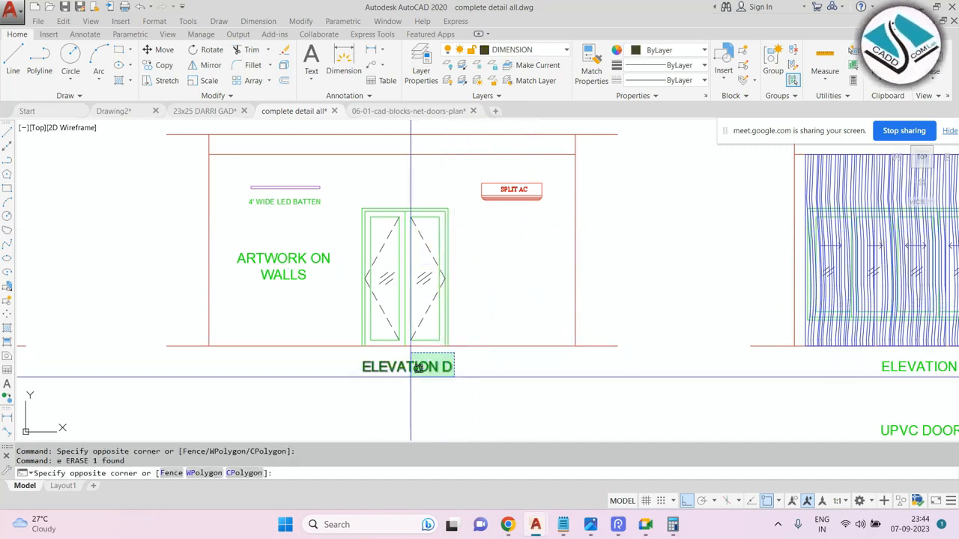
click(409, 381)
text(e)
key(Return)
key(Escape)
Move the SPLIT AC label slightly to the right.
click(552, 172)
click(511, 188)
text(m)
key(Return)
scroll(527, 173, up, 2)
scroll(524, 173, up, 2)
click(516, 171)
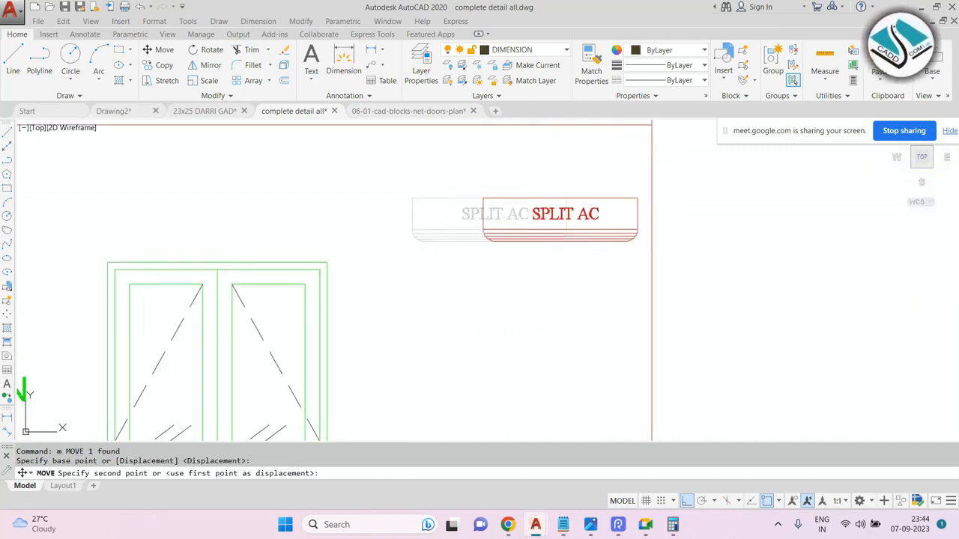
click(584, 161)
scroll(482, 171, down, 4)
scroll(402, 242, up, 2)
key(Escape)
Zoom to the drawing extents and browse the ground floor interior sheets before returning to Elevation D.
scroll(402, 242, down, 2)
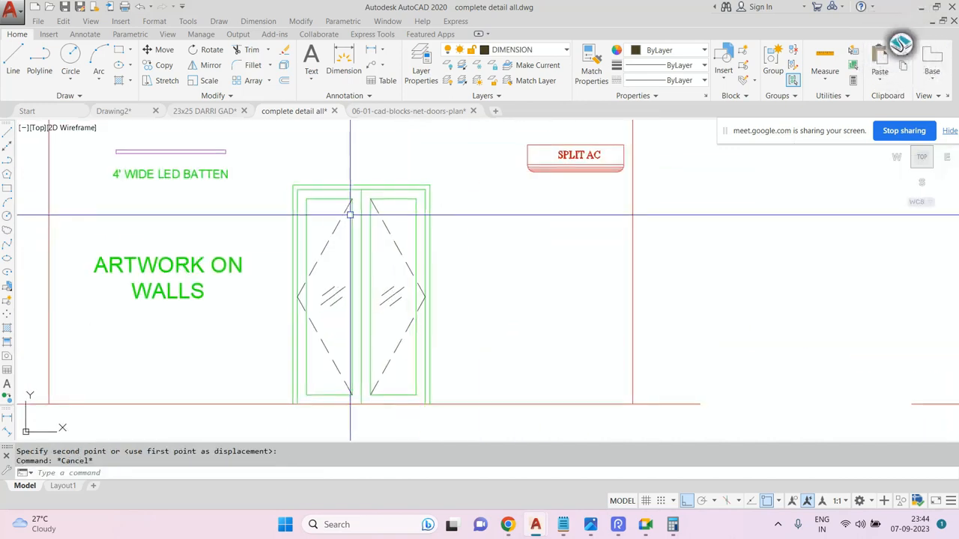
scroll(336, 229, down, 1)
middle_click(305, 222)
middle_click(306, 222)
scroll(305, 222, up, 5)
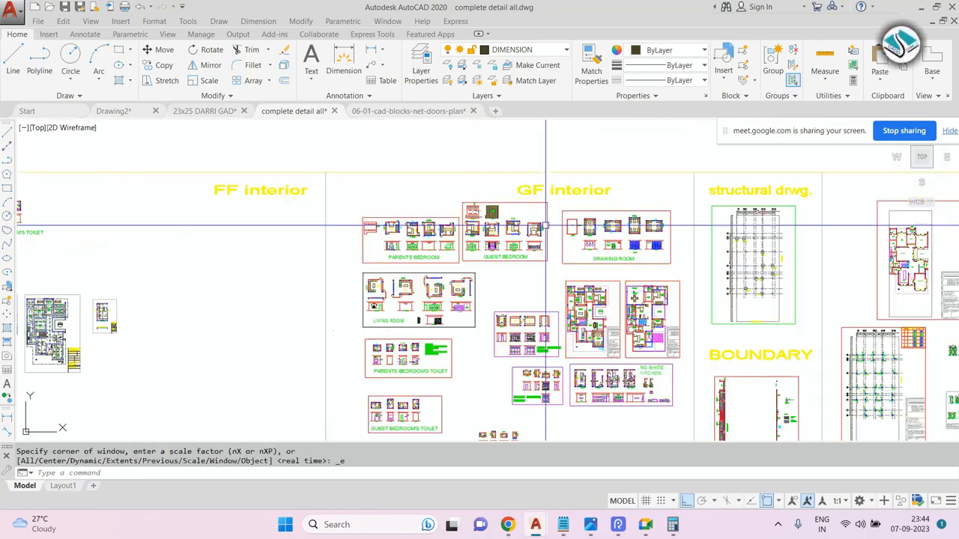
scroll(396, 252, up, 3)
scroll(304, 258, down, 6)
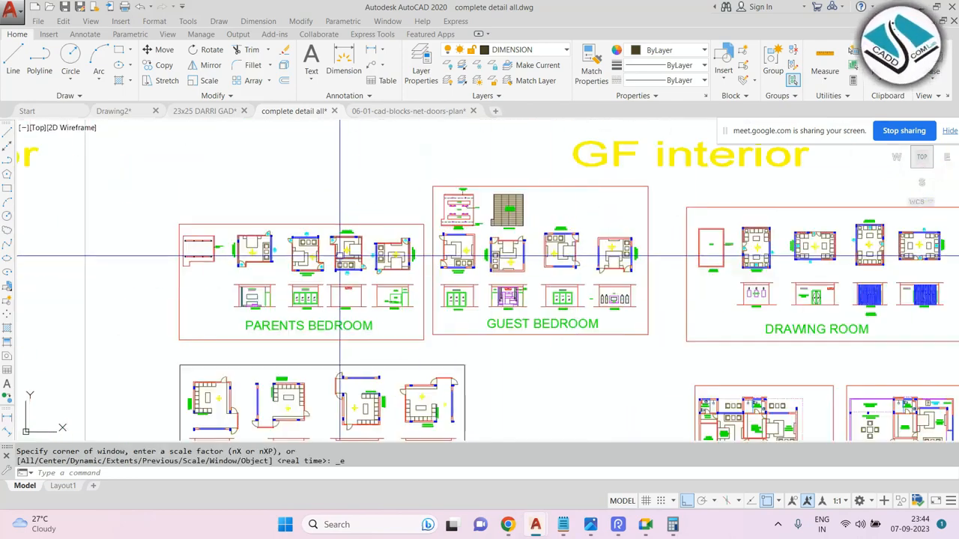
scroll(360, 262, up, 3)
scroll(386, 268, down, 4)
scroll(386, 268, up, 6)
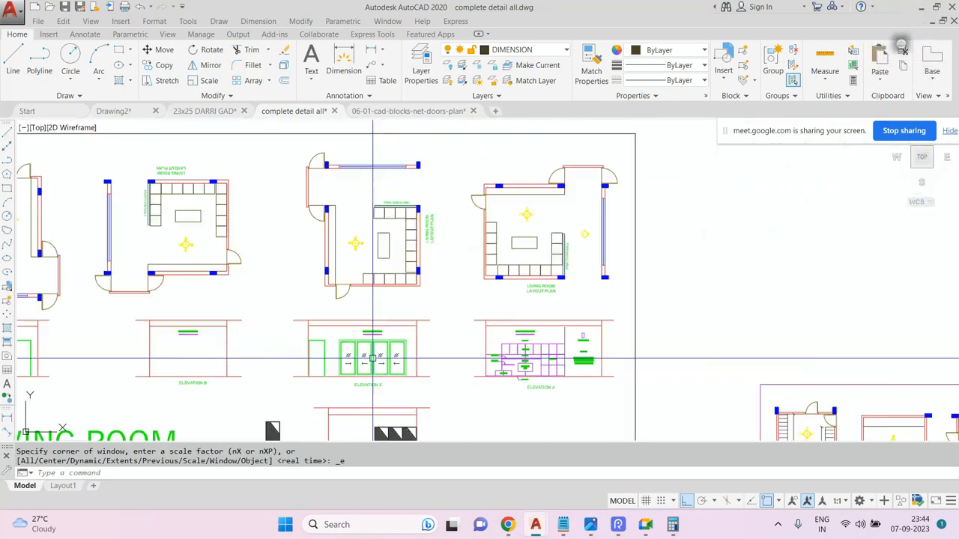
scroll(391, 299, down, 2)
scroll(391, 298, down, 4)
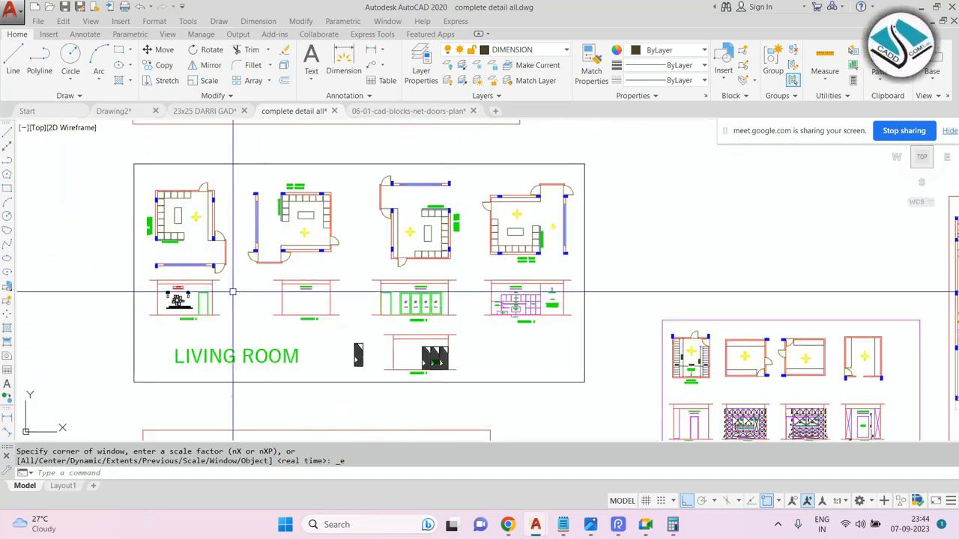
scroll(225, 298, up, 6)
scroll(559, 253, down, 5)
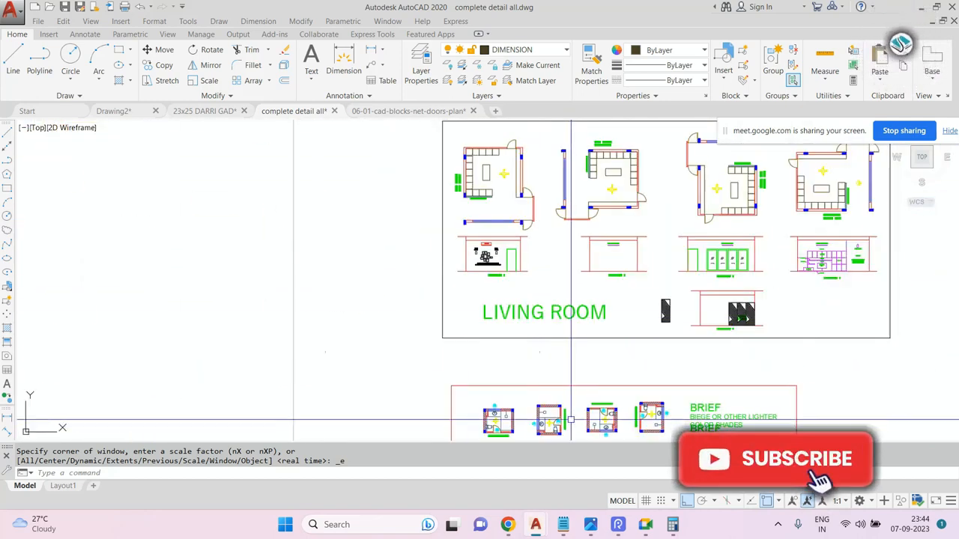
mouse_move(719, 183)
middle_down()
mouse_move(340, 318)
mouse_move(272, 363)
middle_up()
scroll(580, 183, up, 2)
middle_drag(581, 183, 512, 318)
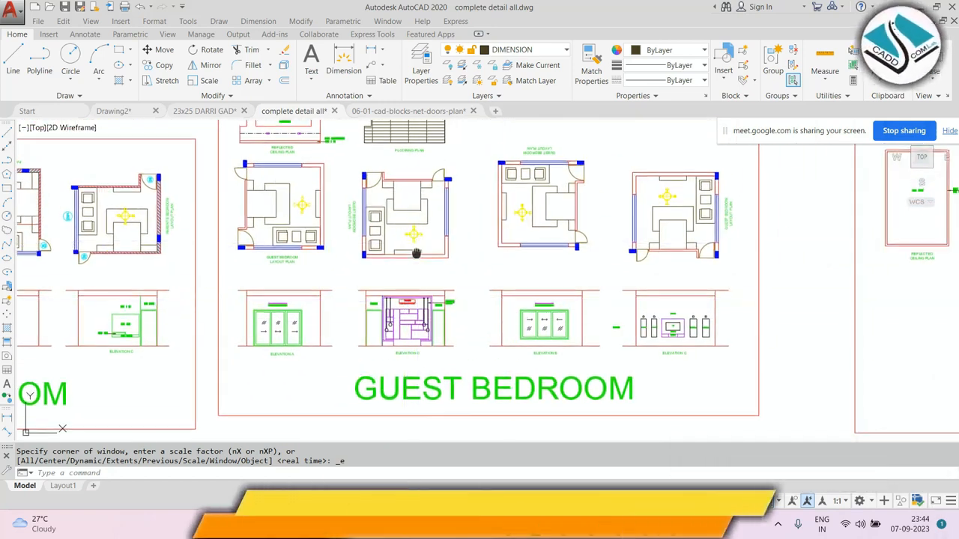
scroll(572, 262, up, 2)
scroll(571, 263, up, 1)
scroll(315, 224, down, 3)
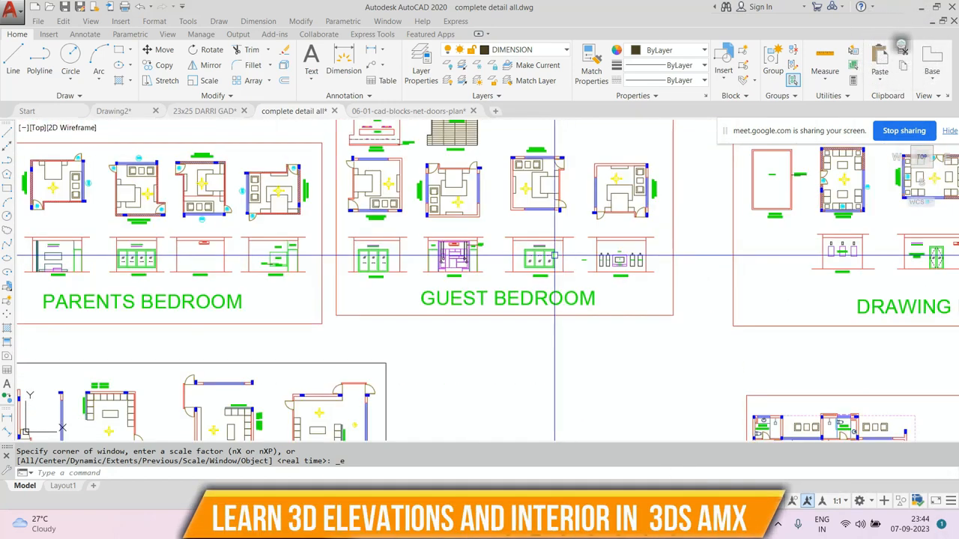
middle_drag(615, 237, 220, 246)
scroll(546, 247, up, 3)
mouse_move(546, 247)
middle_down()
mouse_move(541, 334)
mouse_move(424, 184)
middle_up()
scroll(427, 232, up, 2)
key(Escape)
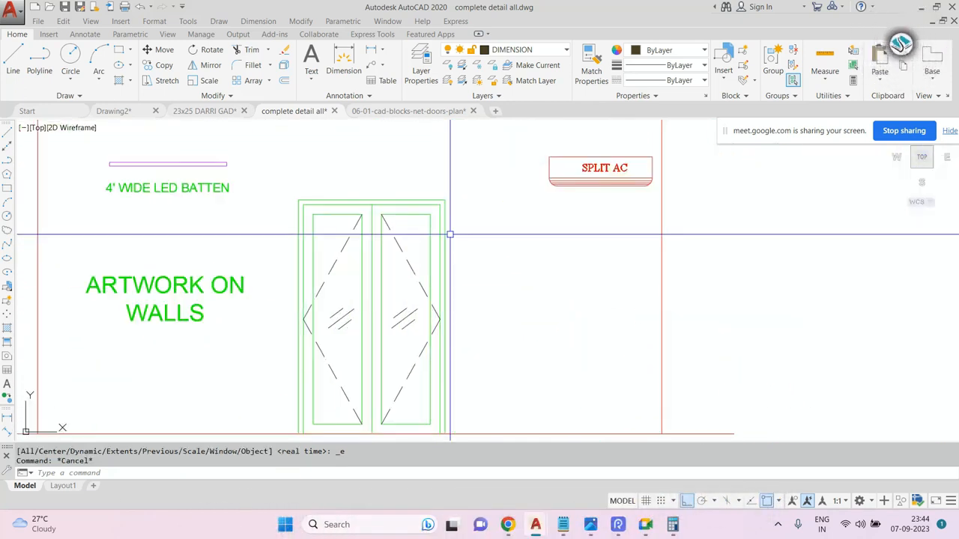
text(s)
key(Return)
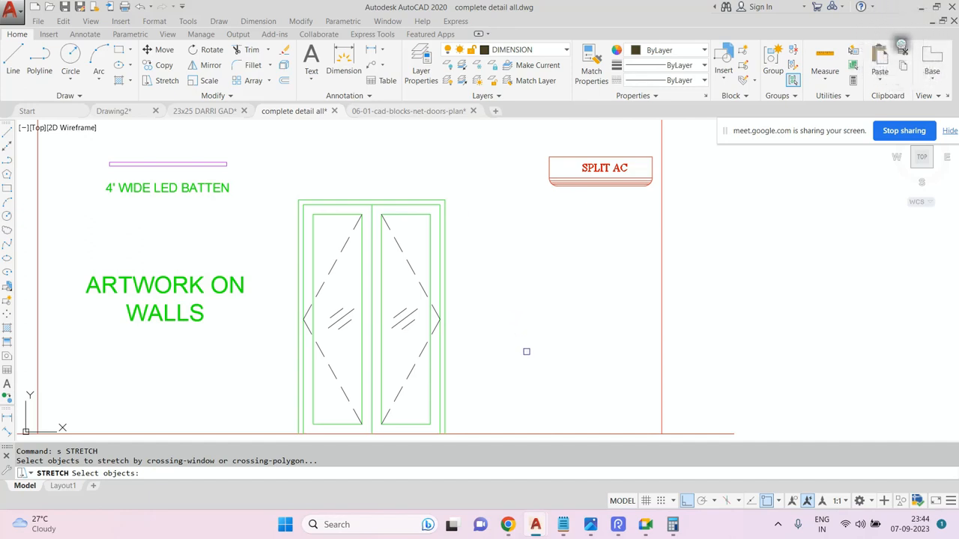
middle_drag(456, 224, 419, 218)
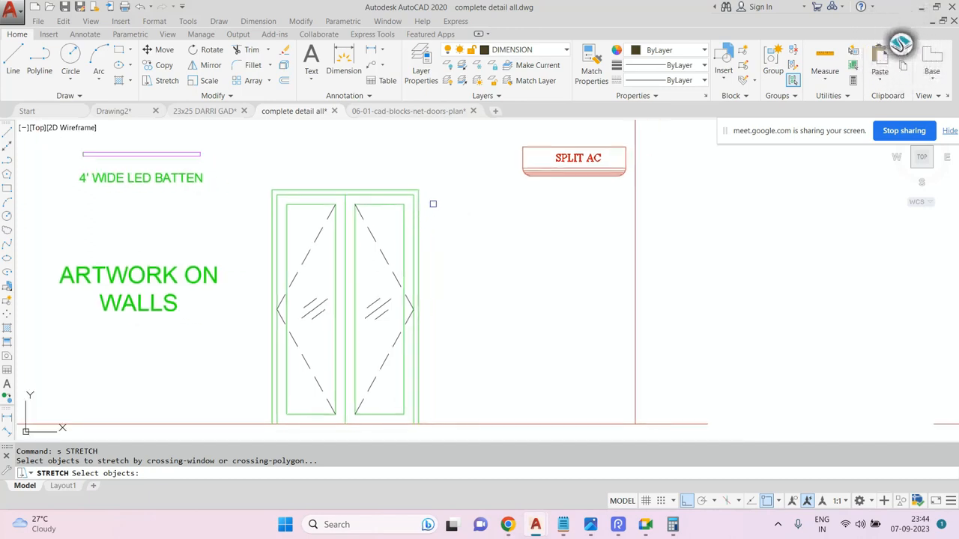
click(470, 163)
middle_drag(378, 397, 372, 336)
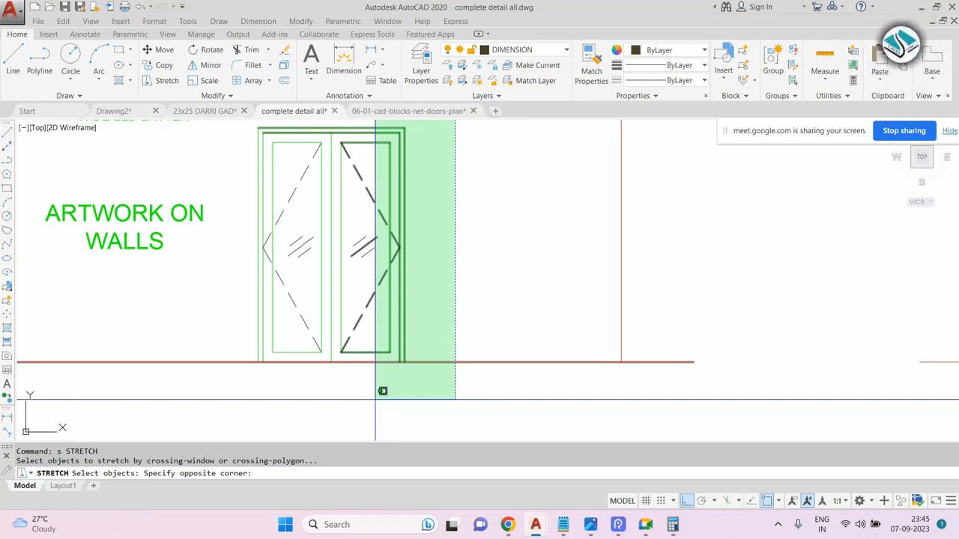
key(Escape)
Try to stretch the door to the right with a crossing window around the whole door, then undo it.
scroll(360, 342, down, 3)
text(s)
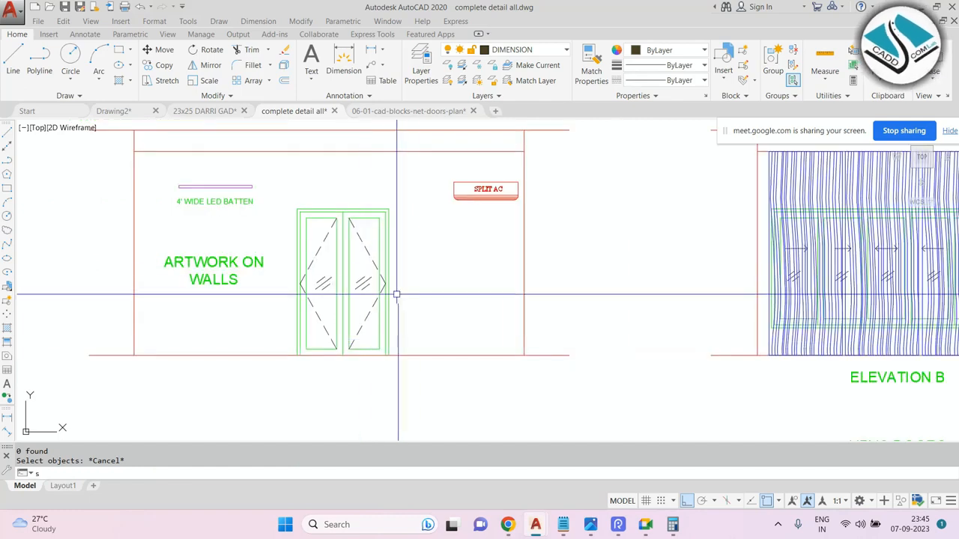
key(Return)
click(359, 208)
click(287, 367)
key(Return)
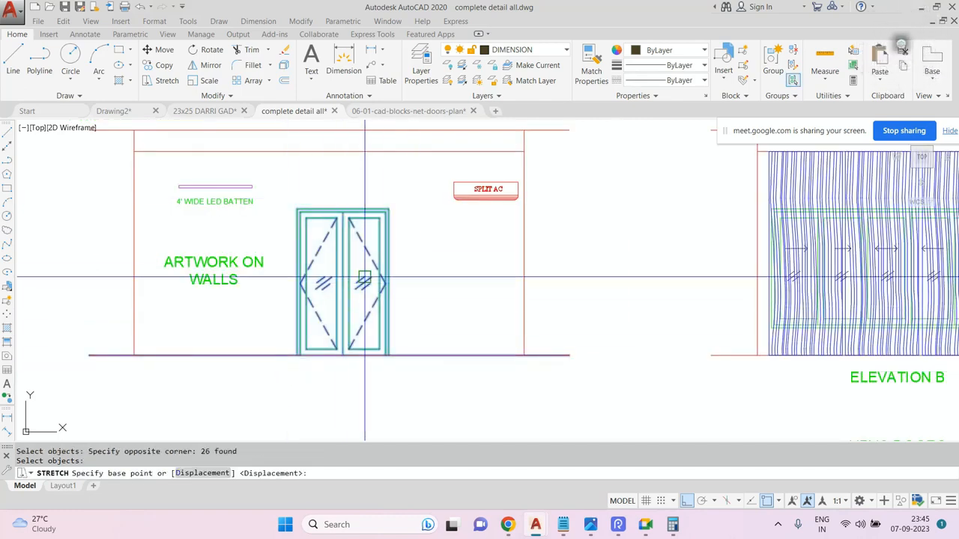
click(388, 279)
scroll(387, 279, up, 2)
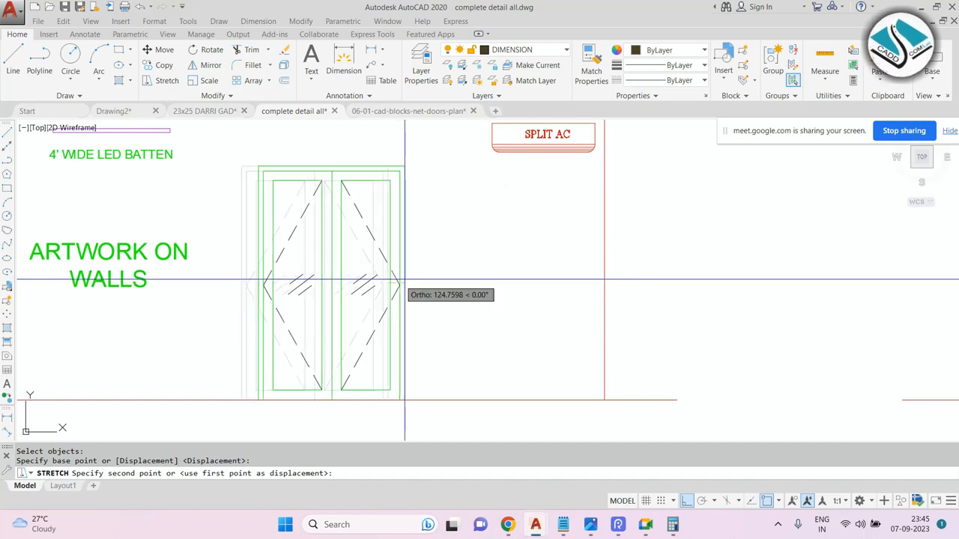
click(544, 280)
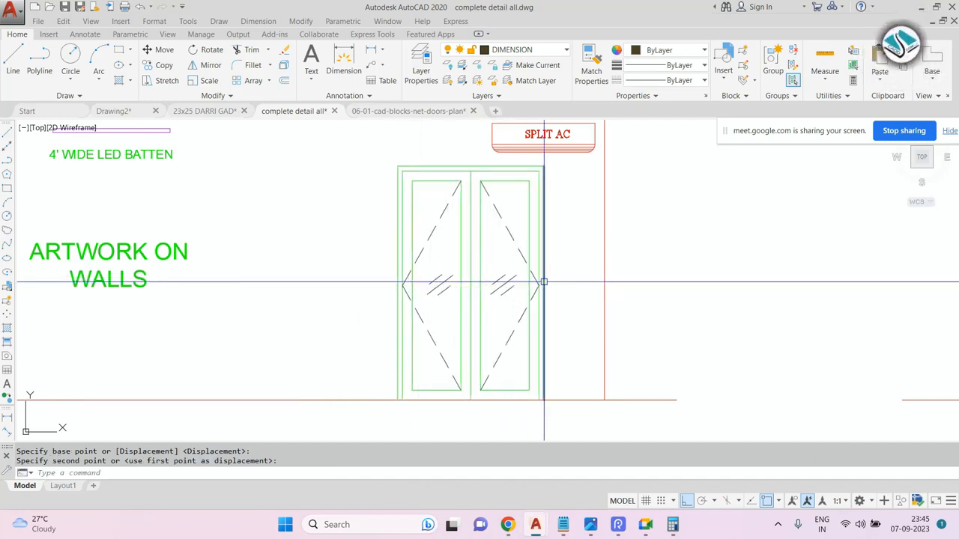
key(ctrl+z)
Stretch the door's right leaf horizontally to the right by selecting its right half with a crossing window.
text(s)
key(Return)
scroll(385, 296, up, 2)
scroll(385, 297, up, 2)
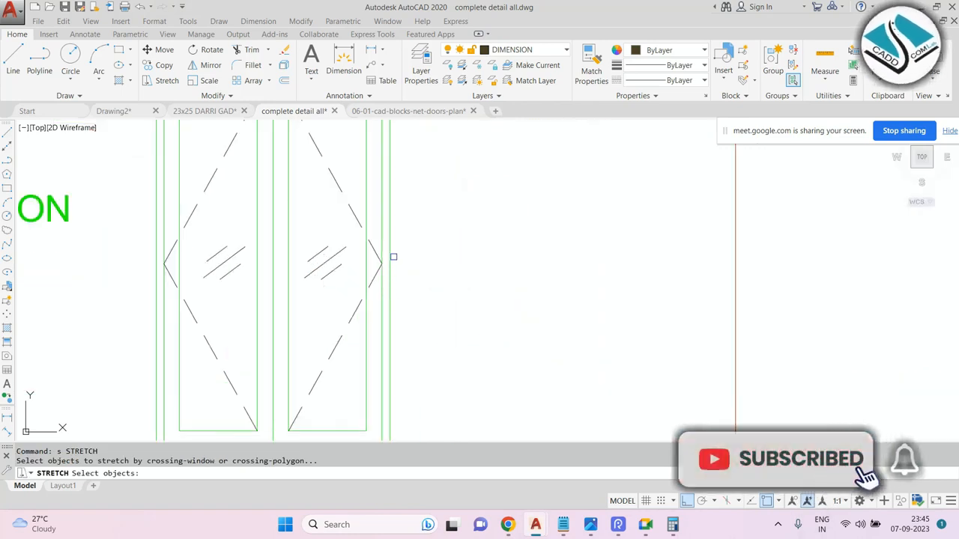
scroll(391, 257, down, 2)
click(427, 127)
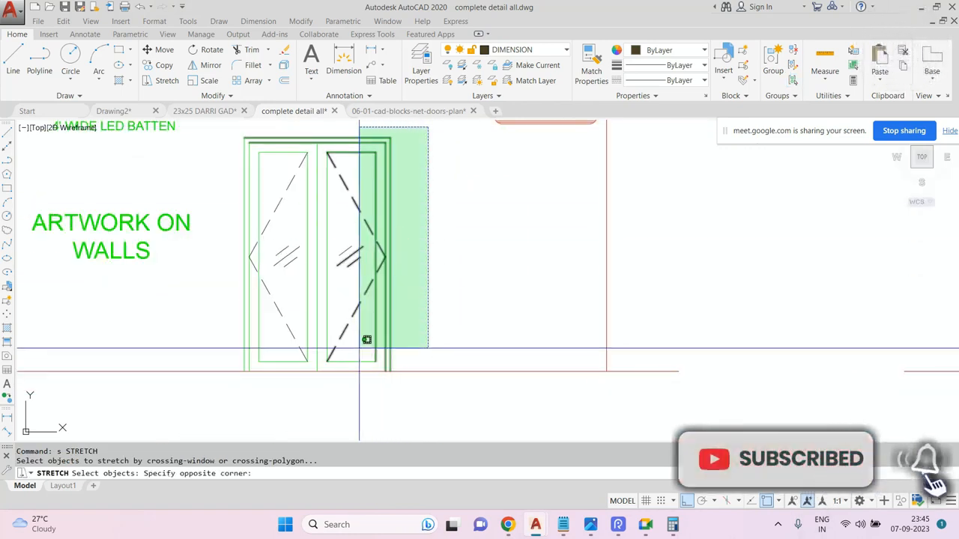
click(358, 389)
key(Return)
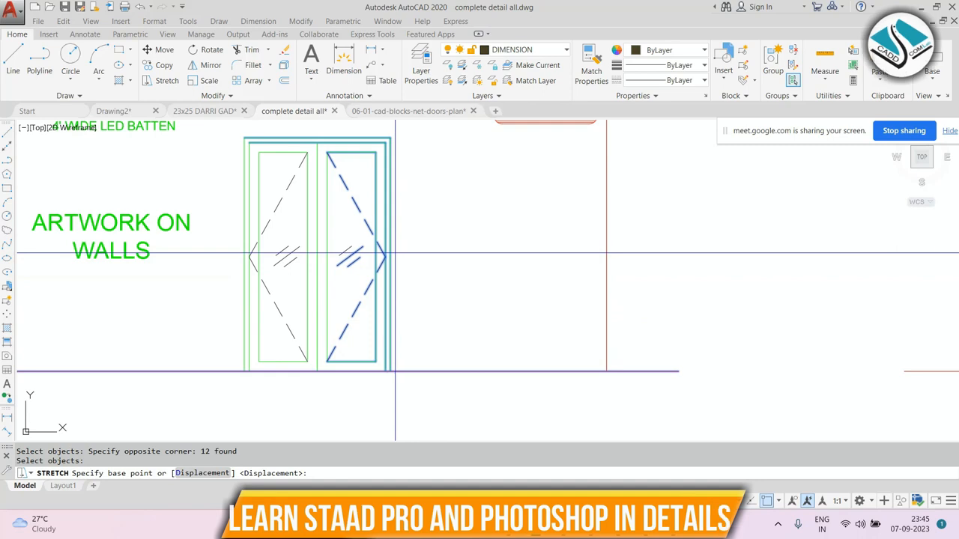
click(390, 256)
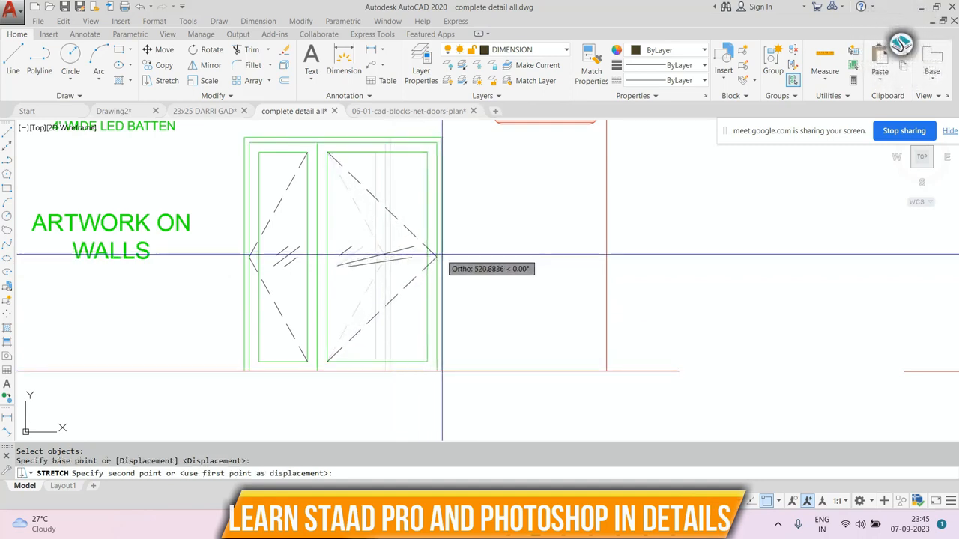
click(480, 252)
Erase the two leftover lines inside the stretched right door leaf.
click(392, 260)
click(355, 281)
text(e)
key(Return)
key(Escape)
scroll(361, 307, down, 3)
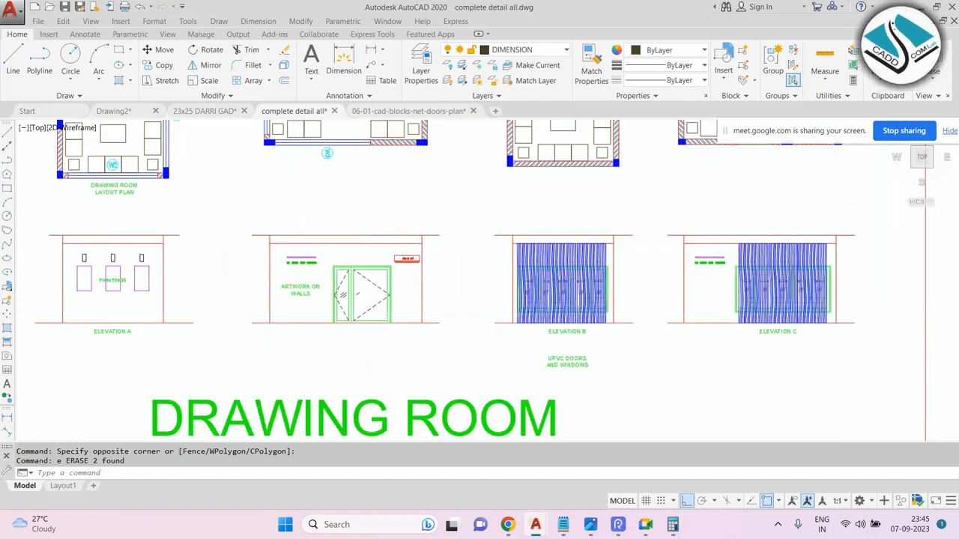
scroll(360, 278, up, 3)
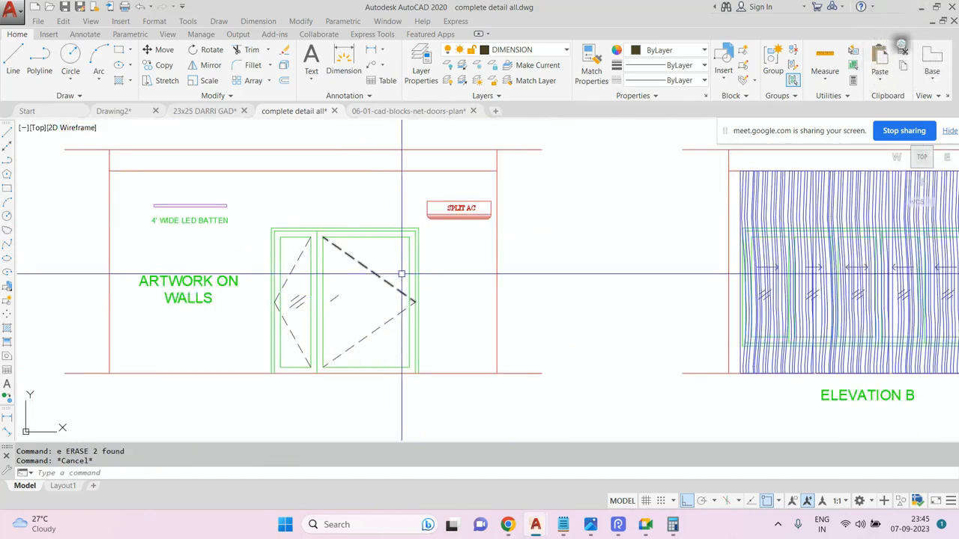
Undo the previous erase and stretch operations on the door.
key(ctrl+z)
key(ctrl+z)
key(ctrl+z)
scroll(377, 275, up, 8)
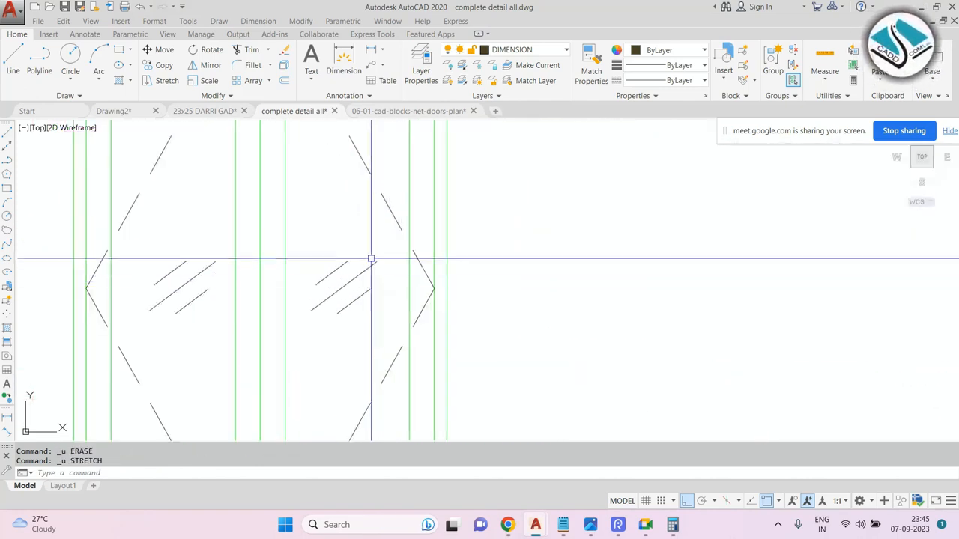
Erase the diagonal glass marks from both door leaves.
click(372, 248)
click(306, 334)
text(e)
key(Return)
click(212, 229)
click(164, 323)
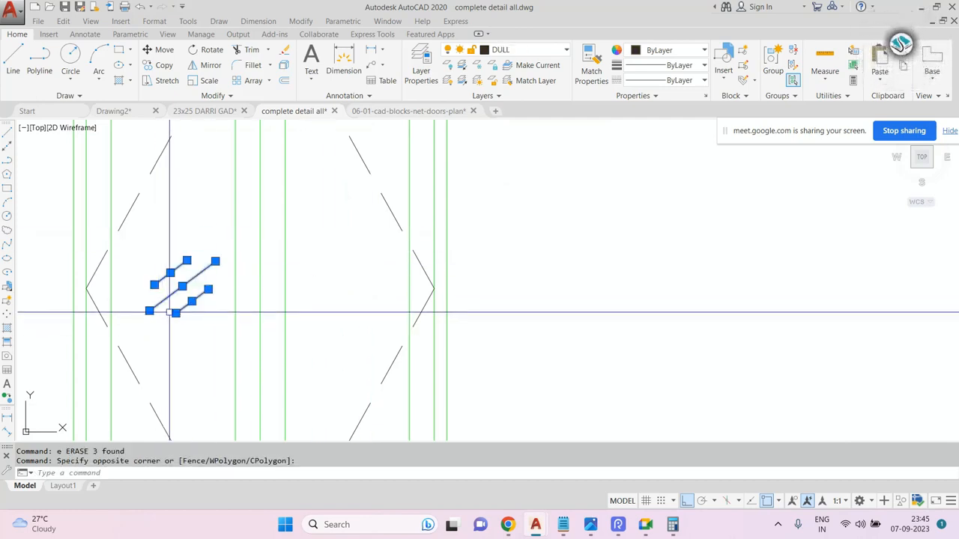
key(Delete)
Stretch the door's top edge upward using a crossing window across the top of the door.
scroll(409, 247, down, 2)
scroll(409, 247, down, 4)
scroll(397, 250, up, 3)
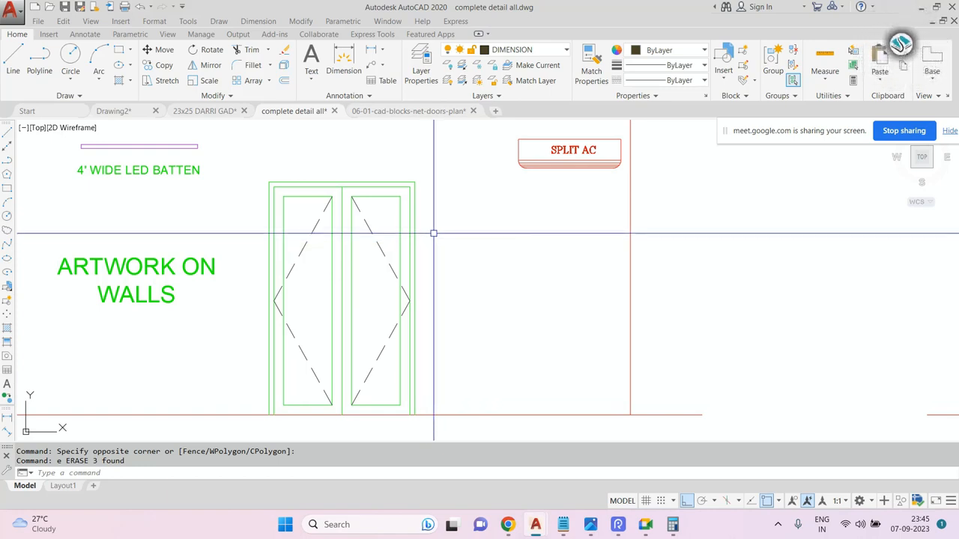
text(s)
key(Return)
middle_drag(439, 245, 444, 264)
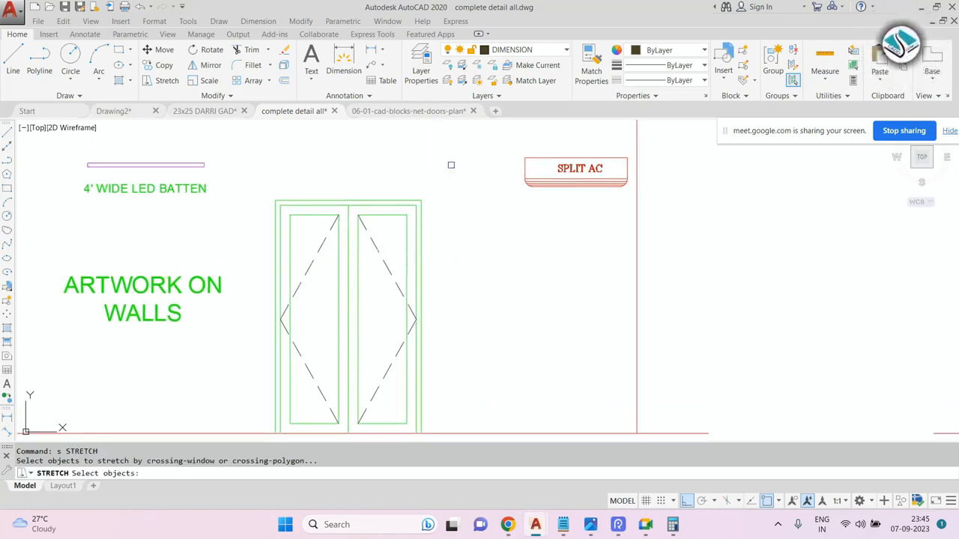
click(450, 165)
click(269, 232)
key(Return)
middle_drag(335, 201, 382, 289)
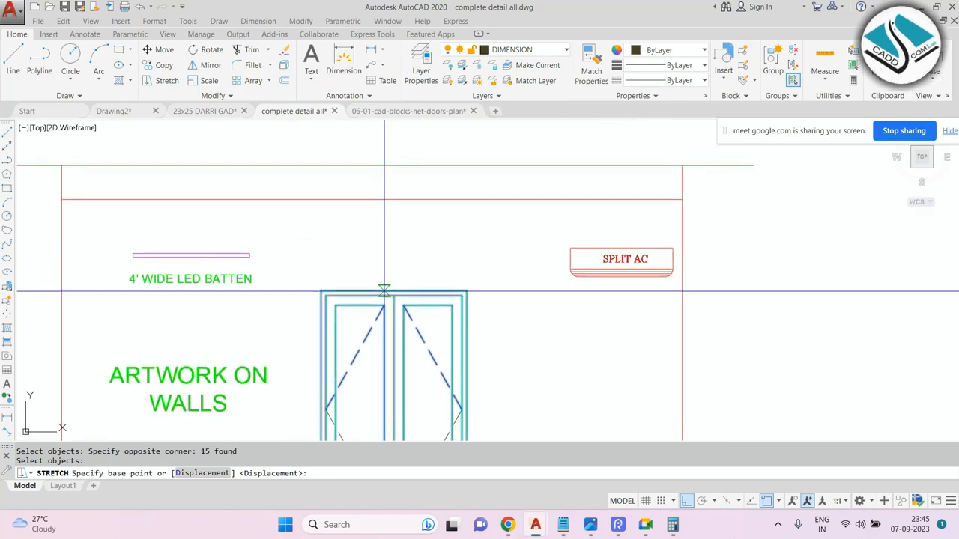
click(394, 290)
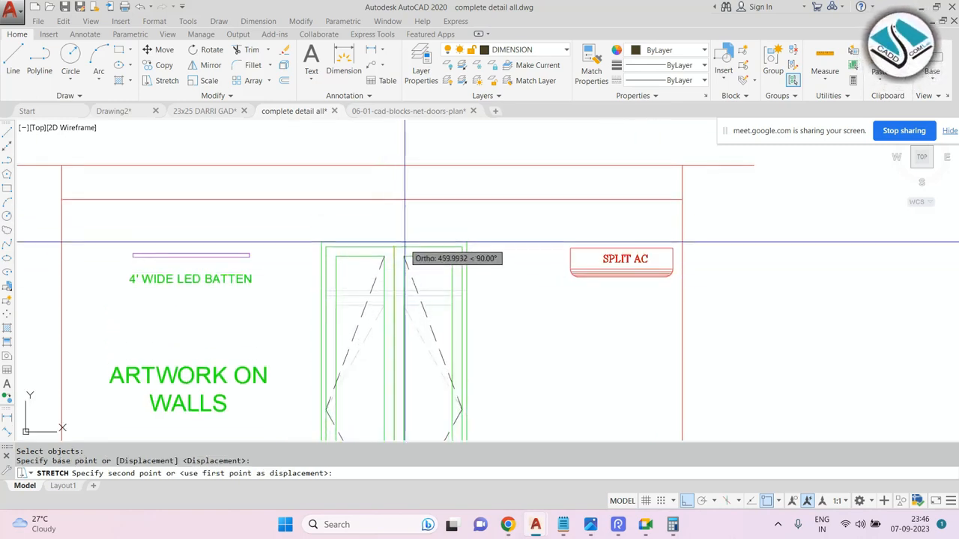
click(405, 221)
Erase the level annotation and the dotted hatch around the DW4 window on the front elevation.
scroll(406, 210, down, 2)
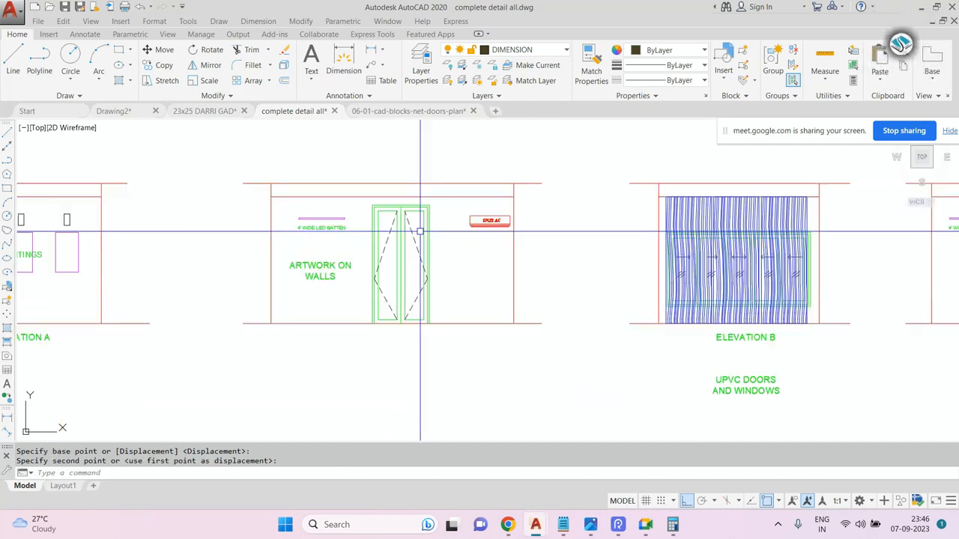
scroll(423, 254, up, 1)
scroll(317, 247, down, 4)
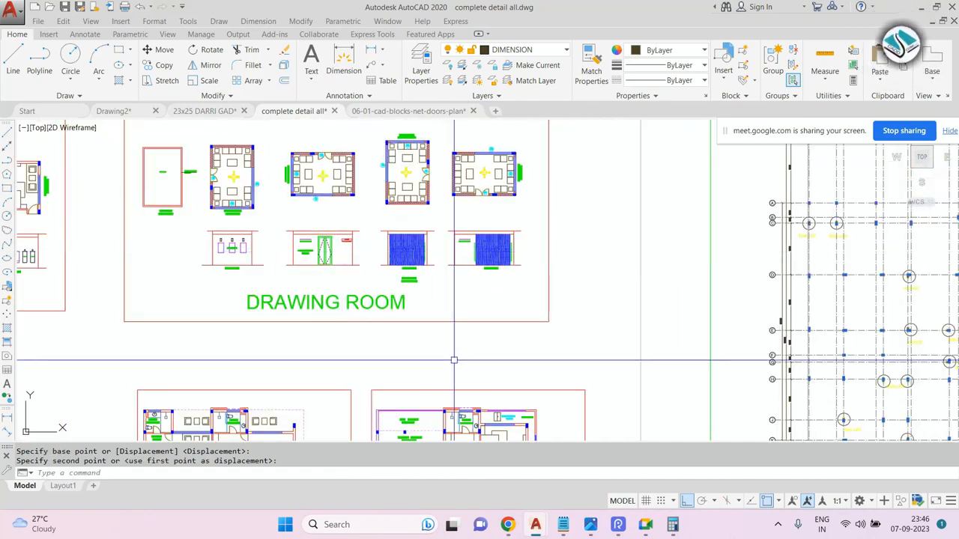
middle_drag(454, 382, 383, 202)
scroll(380, 251, down, 4)
middle_drag(525, 253, 146, 251)
scroll(344, 212, down, 2)
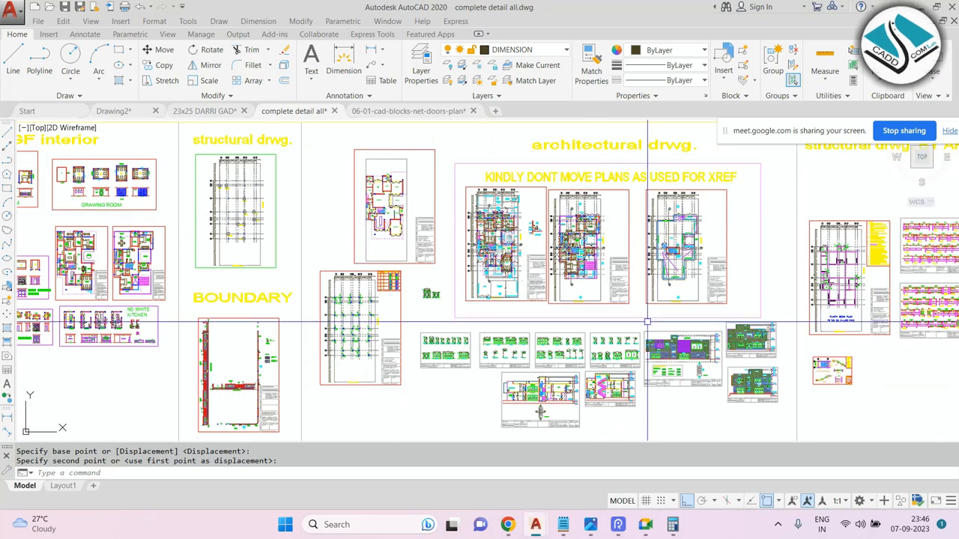
scroll(733, 336, up, 4)
middle_drag(733, 335, 520, 242)
scroll(520, 242, up, 2)
scroll(401, 288, up, 4)
scroll(414, 295, up, 2)
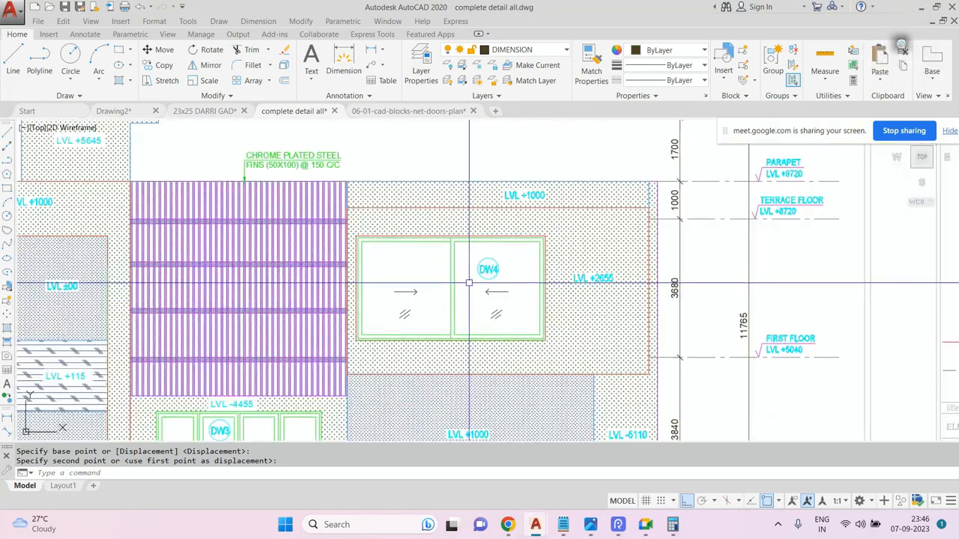
click(568, 248)
text(e)
key(Return)
click(567, 195)
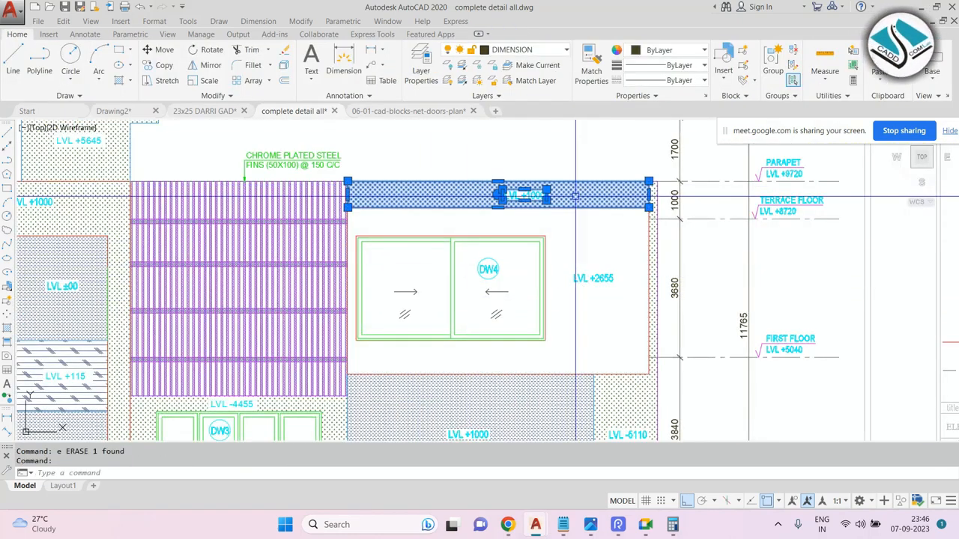
key(Delete)
Erase the DW4 tag, direction arrows and glass marks inside the window.
click(571, 278)
middle_drag(503, 291, 484, 264)
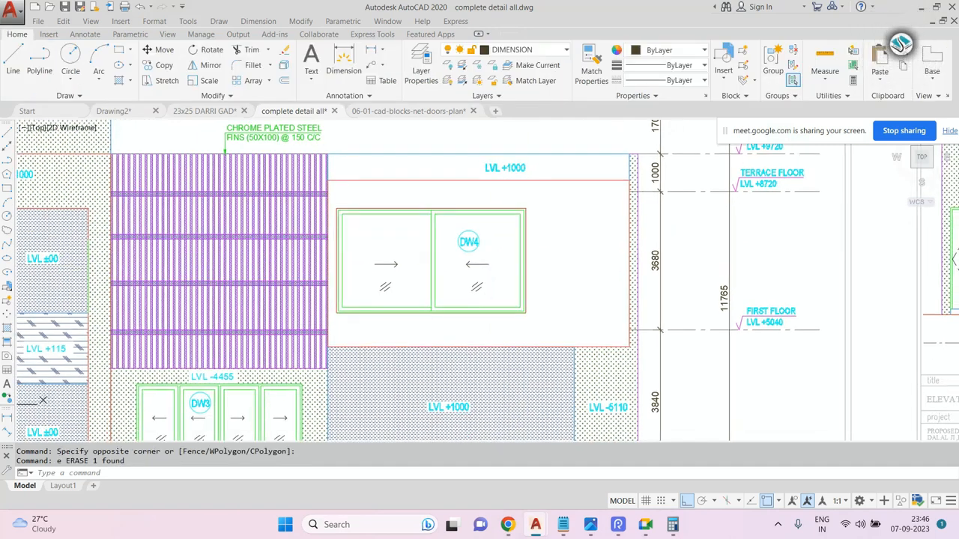
scroll(483, 265, up, 2)
click(501, 253)
click(430, 299)
text(e)
key(Return)
click(350, 245)
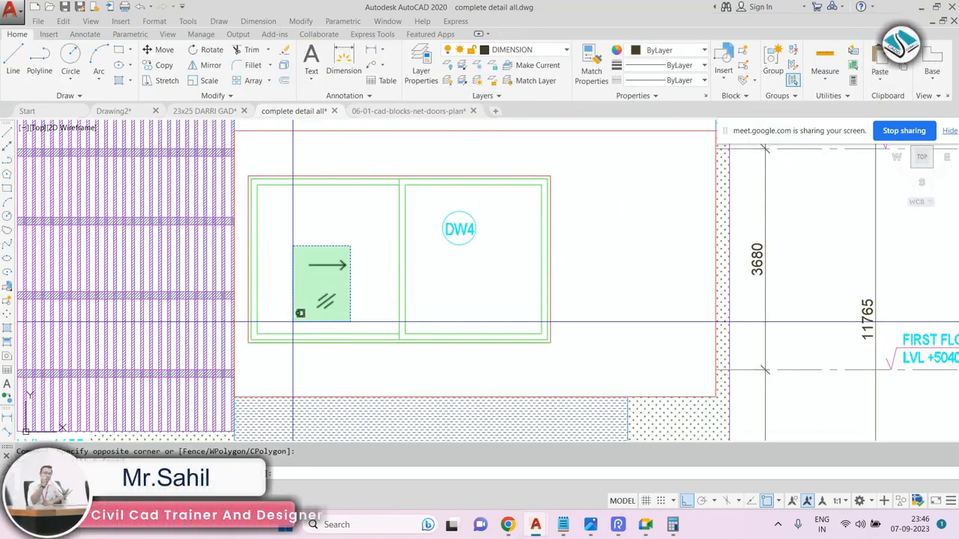
click(292, 322)
text(e)
key(Return)
click(480, 208)
click(421, 277)
text(e)
key(Return)
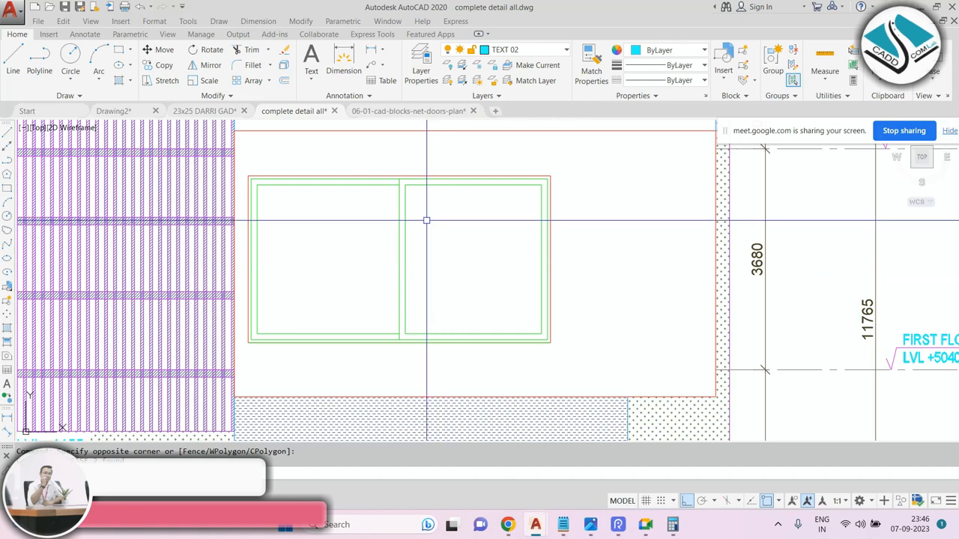
key(Escape)
Stretch the window's right pane to the right with a crossing window over its right half.
scroll(447, 214, down, 2)
scroll(456, 218, up, 2)
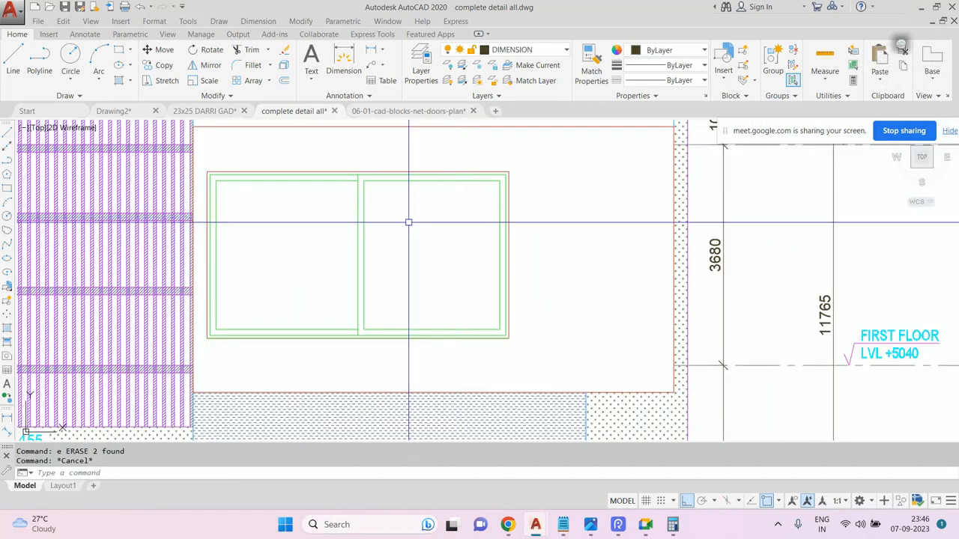
scroll(422, 217, down, 2)
scroll(423, 219, up, 2)
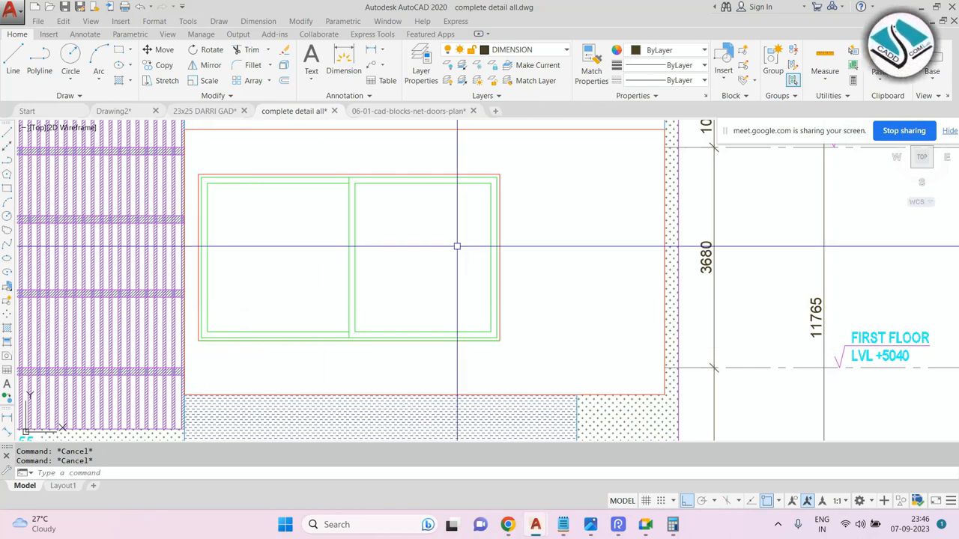
key(Return)
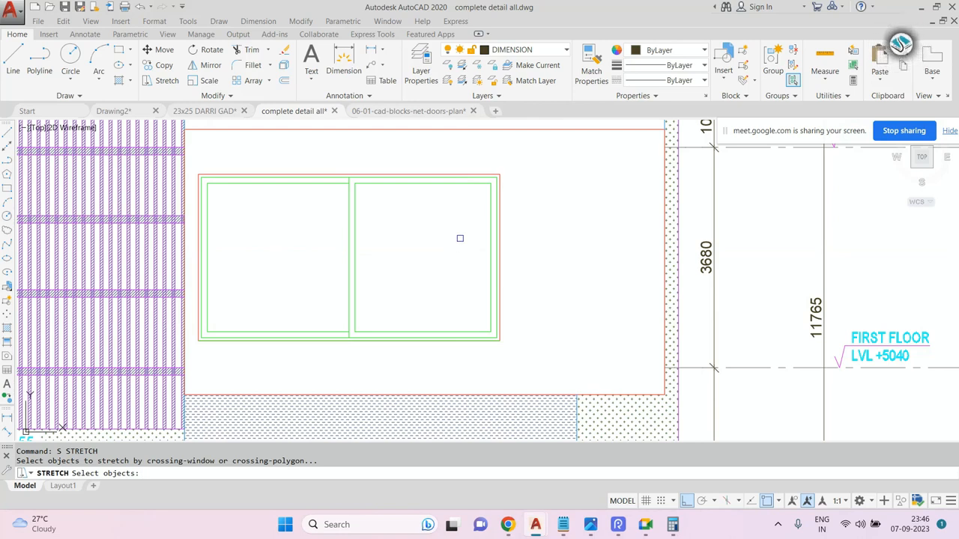
click(537, 160)
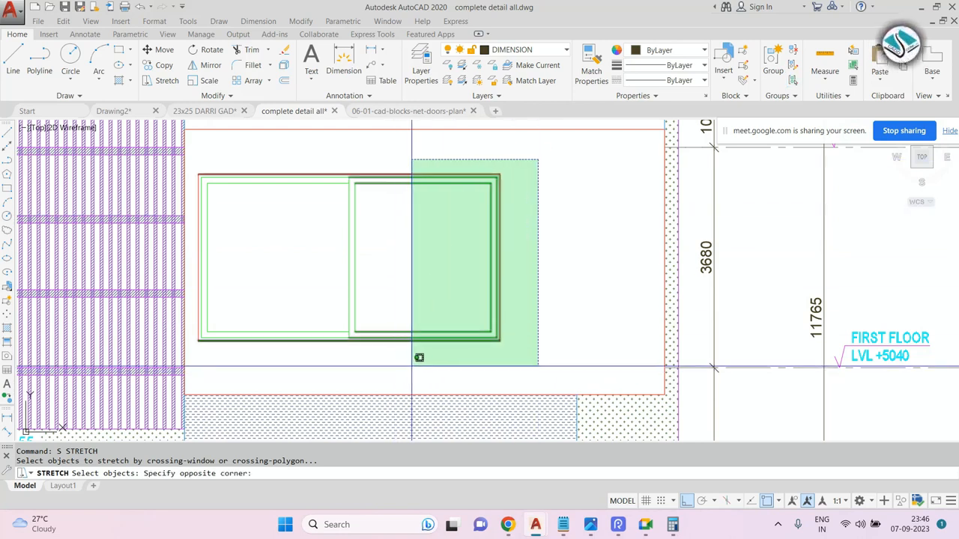
click(423, 364)
key(Return)
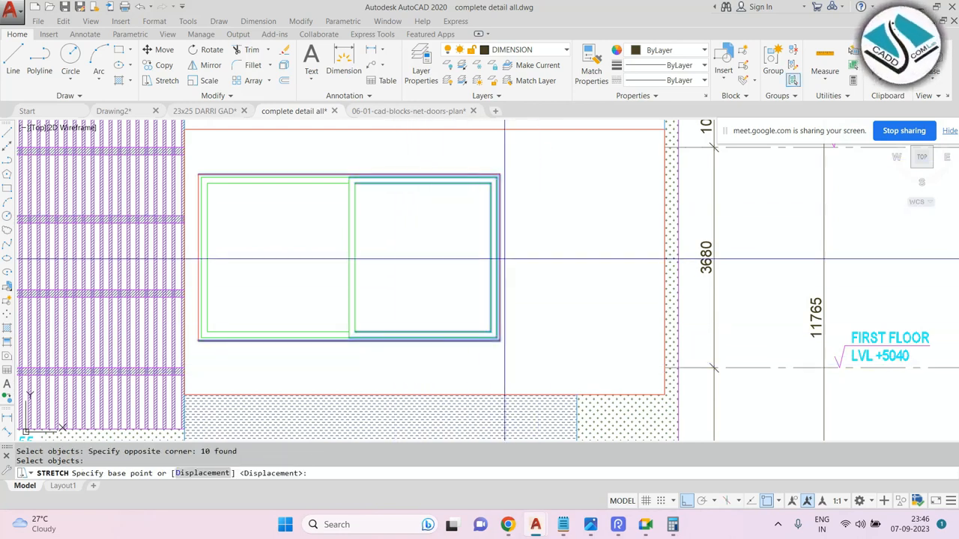
click(500, 257)
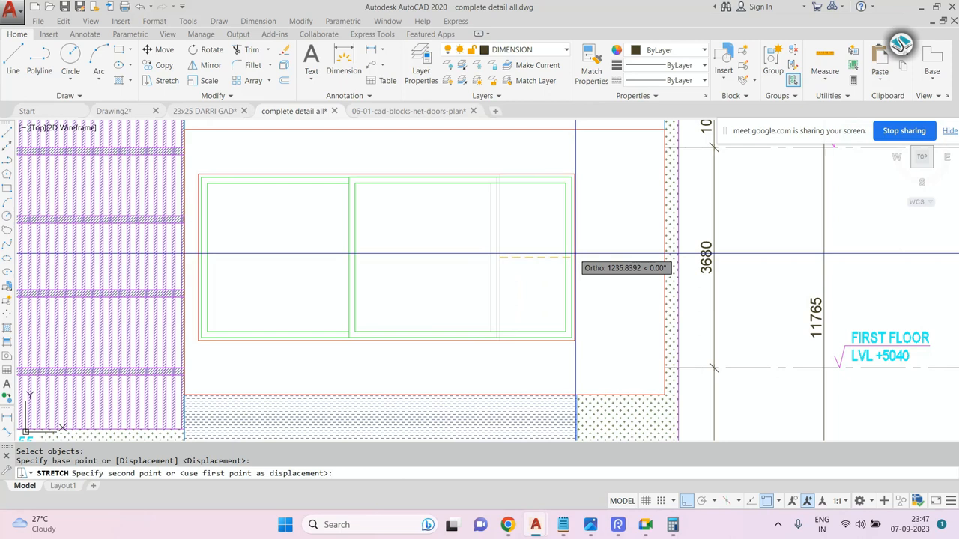
key(Escape)
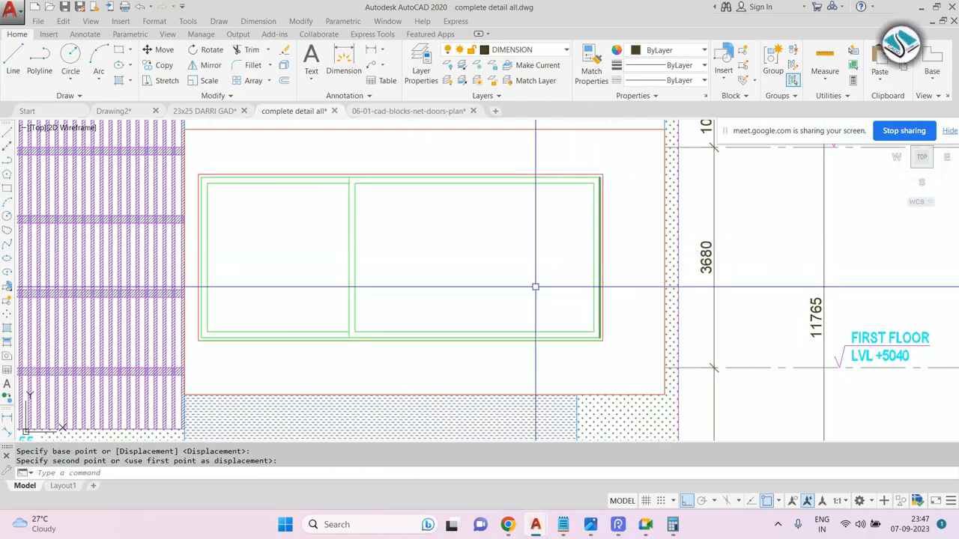
Move the window's middle mullion to the right, toward the centre of the widened window.
click(319, 155)
text(m)
key(Return)
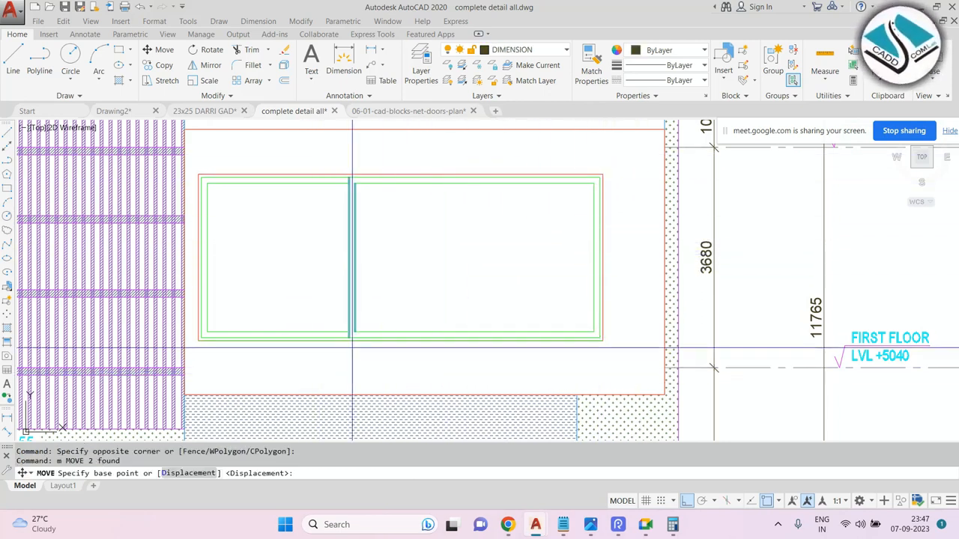
click(349, 336)
key(Escape)
key(Escape)
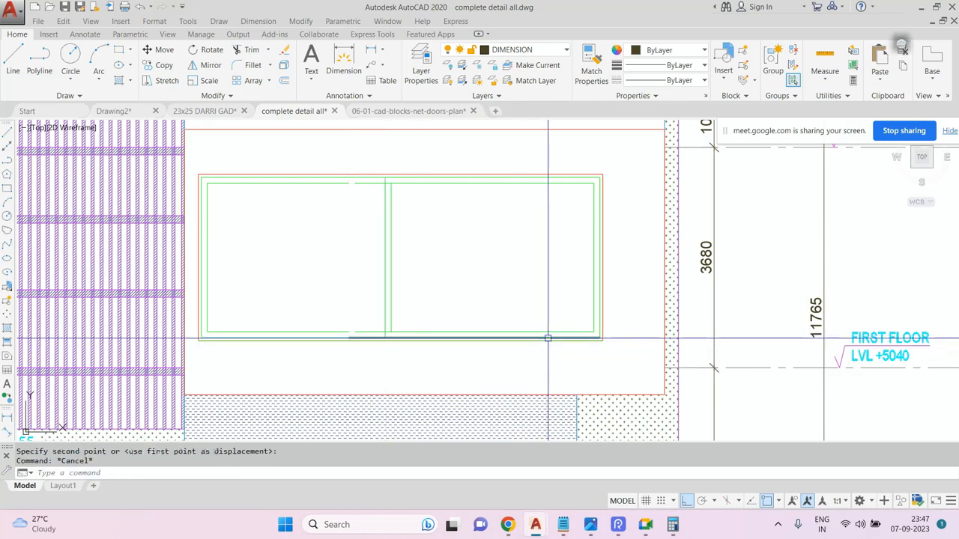
scroll(528, 318, down, 5)
scroll(514, 315, up, 4)
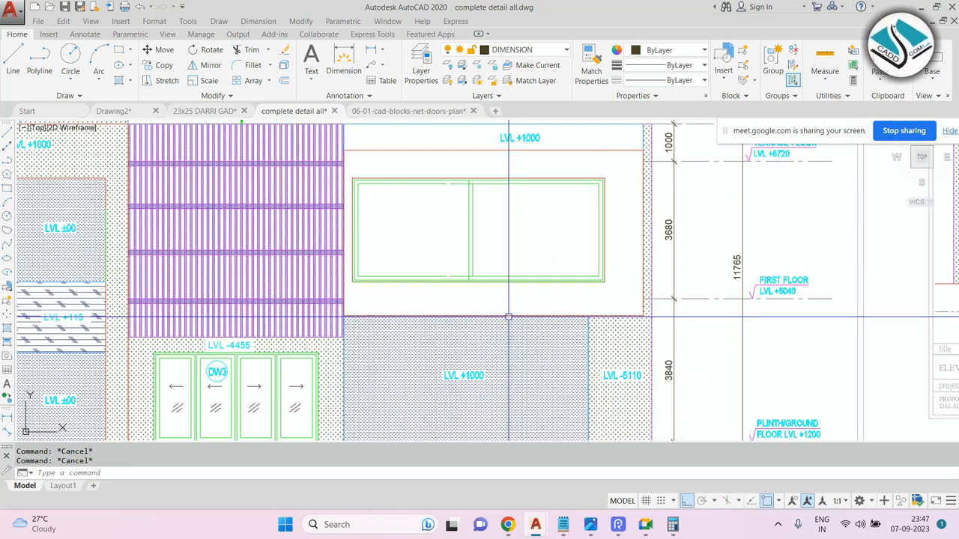
mouse_move(514, 320)
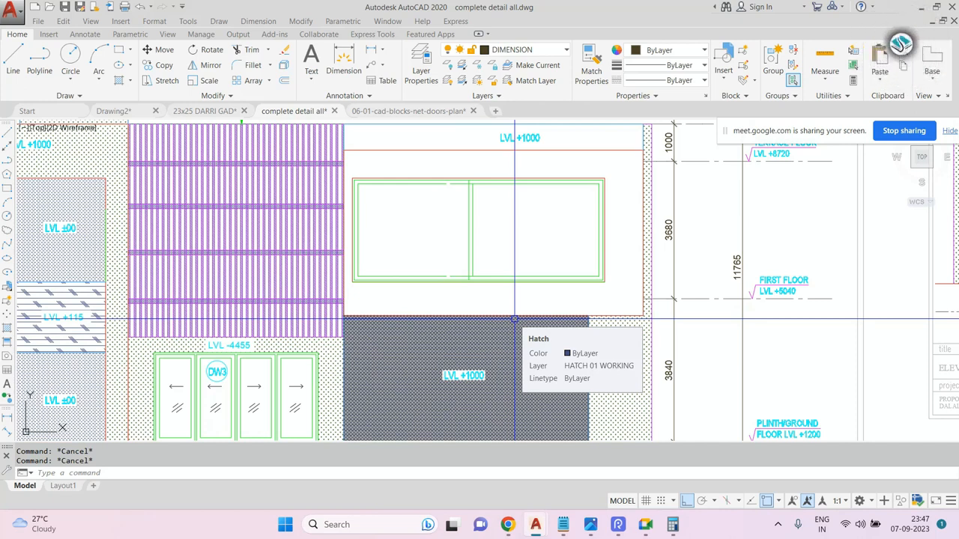
scroll(528, 251, down, 4)
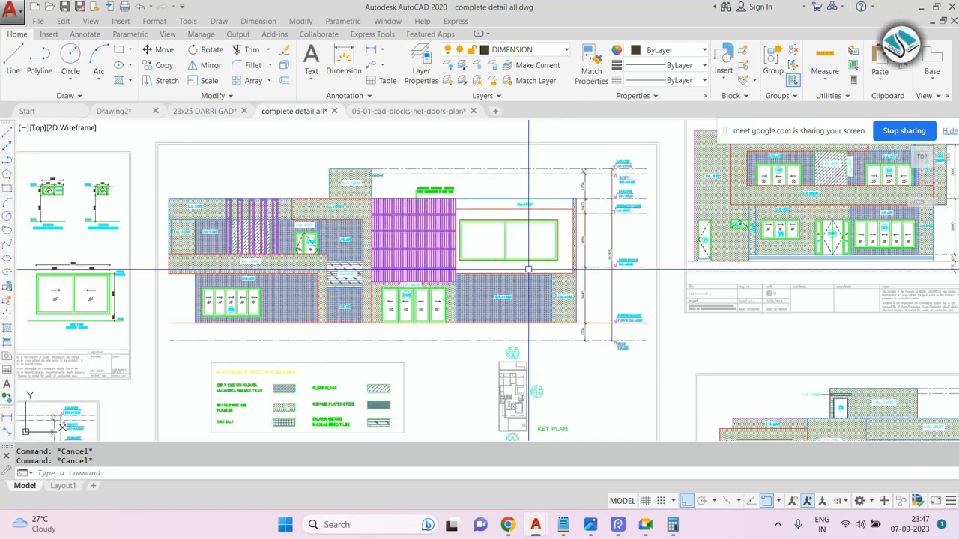
Switch to Notepad, delete the '11-stretch-s-enter' note line and highlight '12- chamfer-cha-enter'.
click(563, 524)
drag(349, 317, 2, 316)
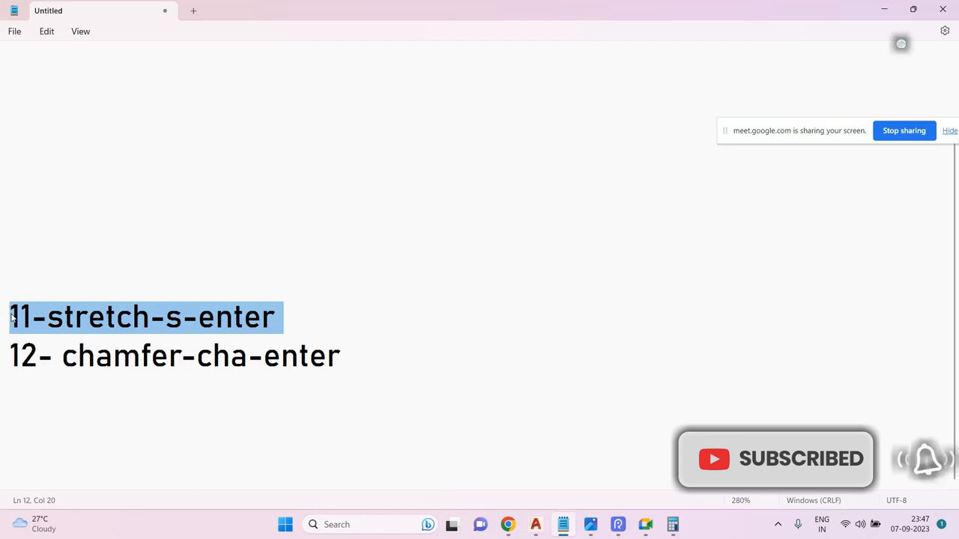
key(BackSpace)
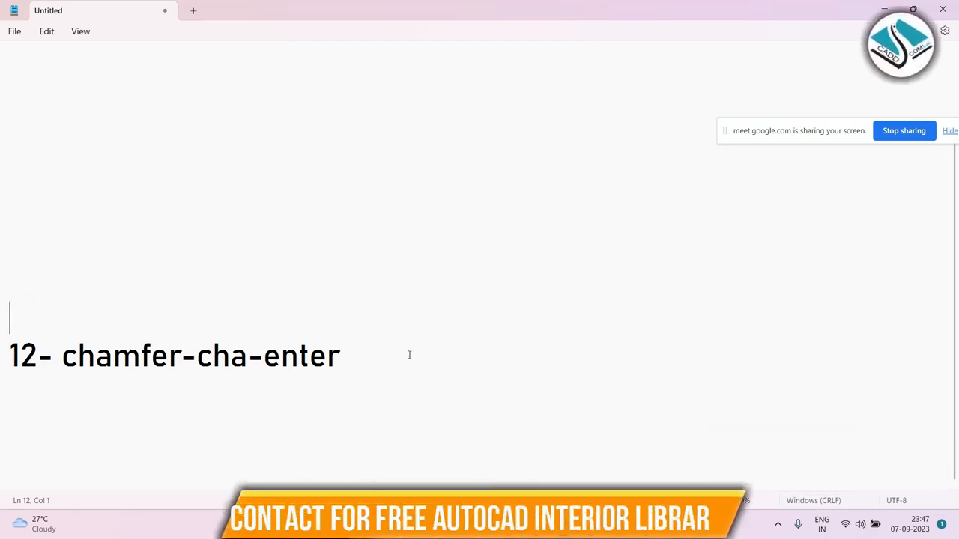
drag(349, 356, 1, 346)
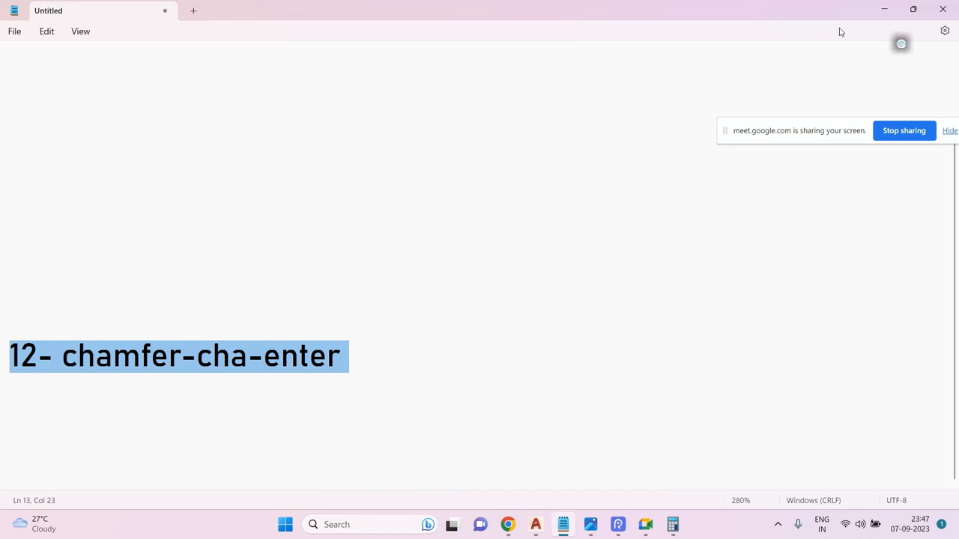
click(884, 10)
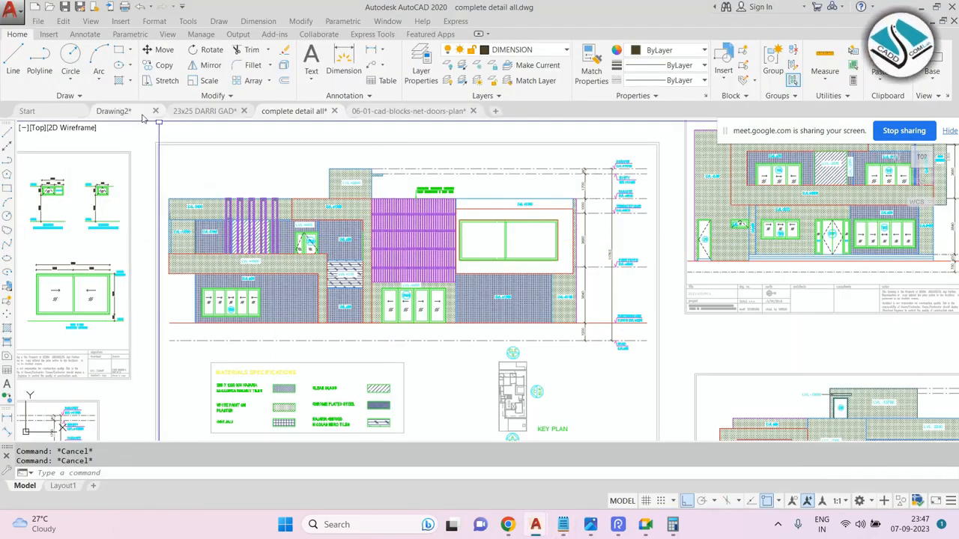
Erase the objects inside a crossing window on the window detail sheet.
scroll(322, 180, up, 5)
scroll(256, 150, down, 2)
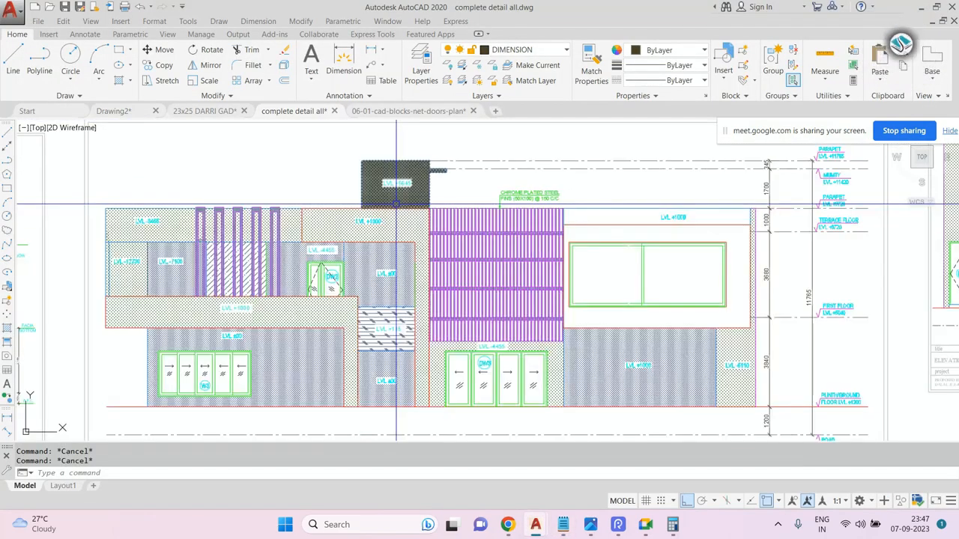
scroll(255, 149, down, 5)
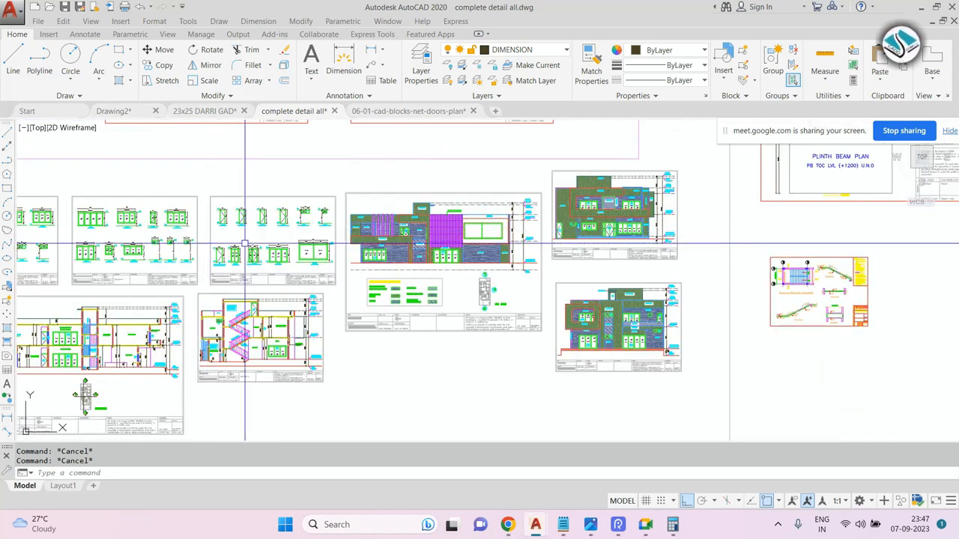
scroll(328, 239, up, 5)
scroll(329, 240, up, 6)
click(633, 187)
click(513, 236)
text(e)
key(Return)
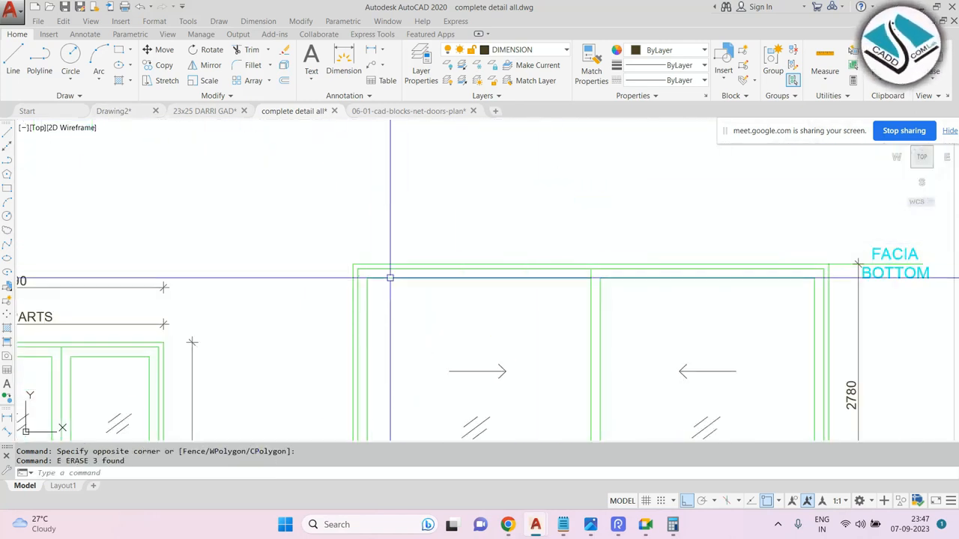
scroll(366, 263, down, 2)
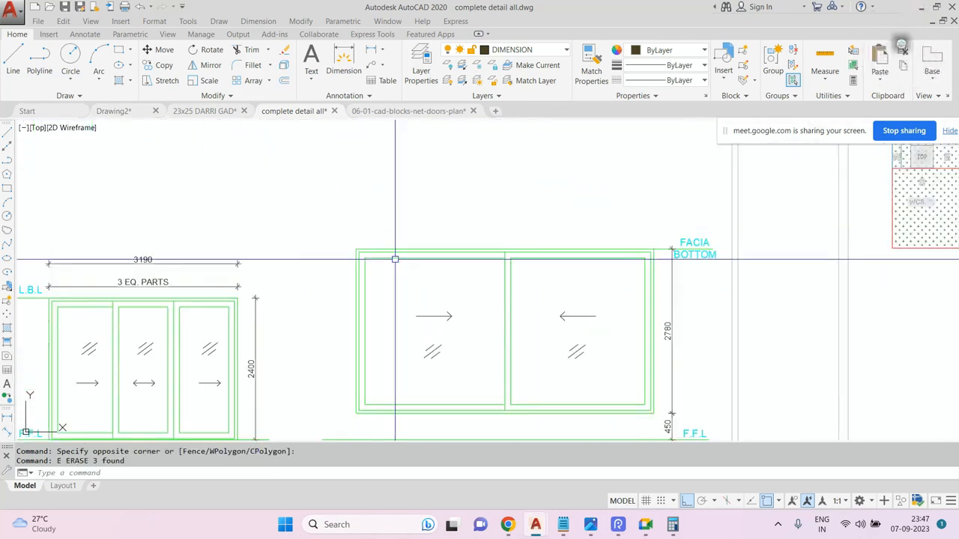
In Drawing2, draw a 50 by 50 rectangle with the Rectangle command's Dimensions option.
click(114, 111)
text(rec)
key(Return)
click(472, 201)
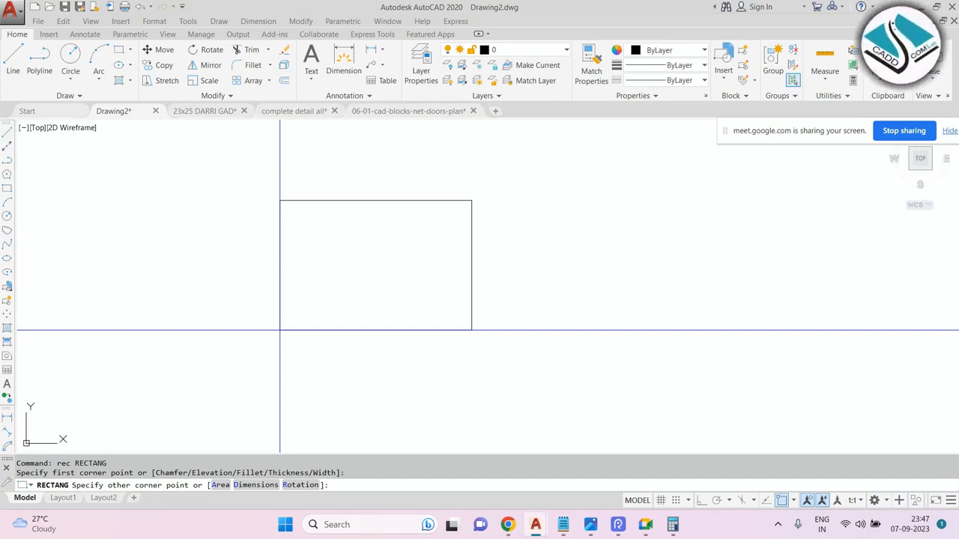
text(d)
key(Return)
text(50)
key(Return)
text(50)
key(Return)
click(426, 195)
scroll(519, 210, up, 10)
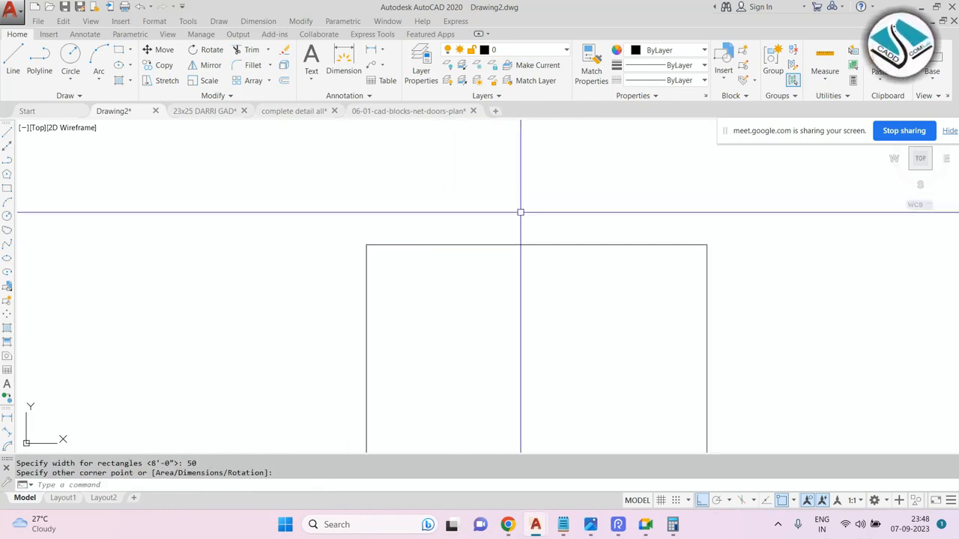
scroll(454, 210, down, 2)
key(Escape)
key(Escape)
text(cha)
key(Return)
text(d)
key(Return)
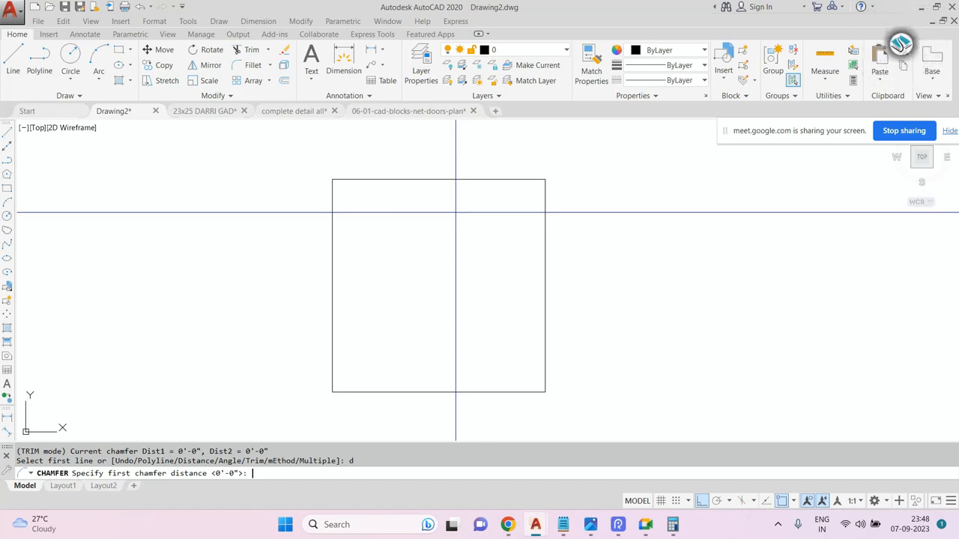
key(Escape)
Dimension the rectangle's top and left edges with Quick Dimension.
click(258, 21)
click(275, 36)
click(383, 179)
key(Return)
click(435, 172)
key(Return)
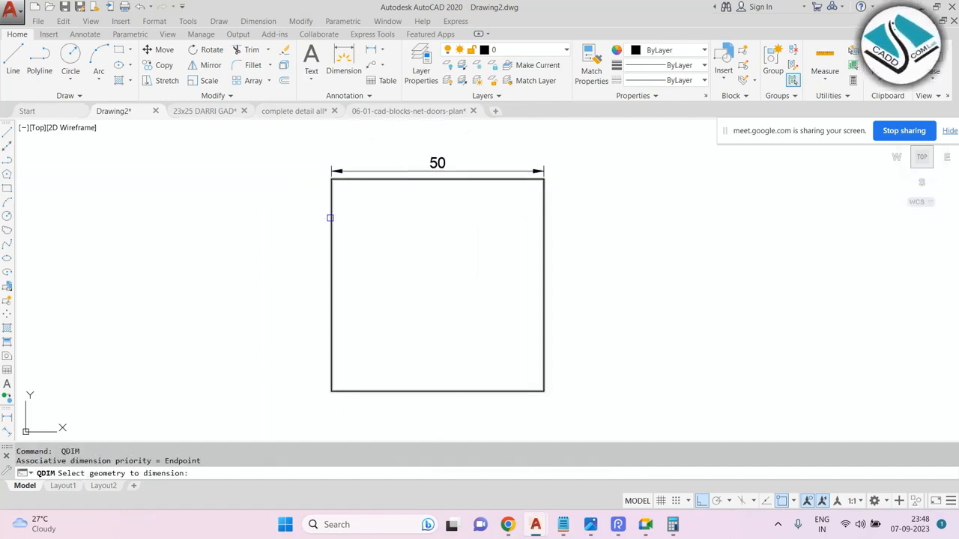
click(329, 218)
key(Return)
click(300, 220)
key(Escape)
key(Escape)
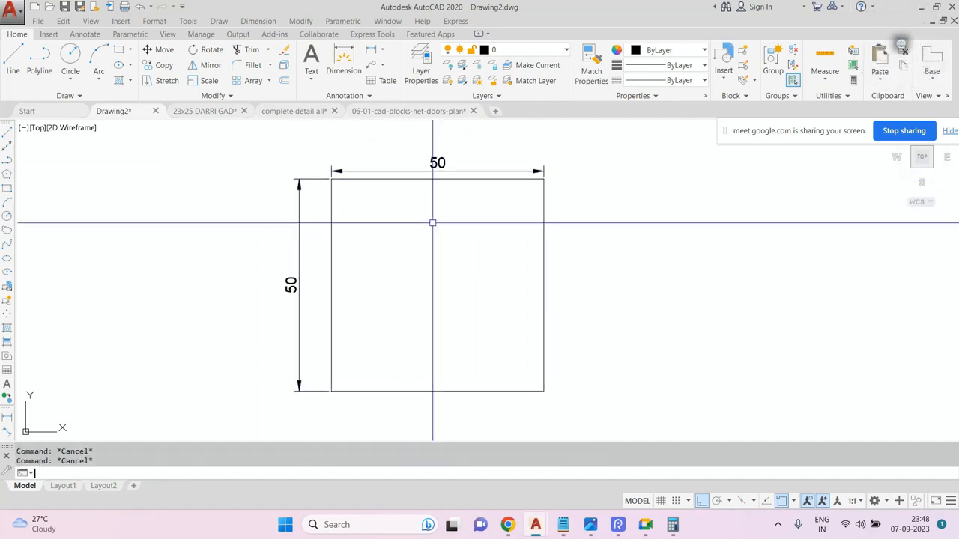
Chamfer the rectangle's bottom-right corner with a first distance of 20 and a second distance of 15.
text(cha)
key(Return)
text(d)
key(Return)
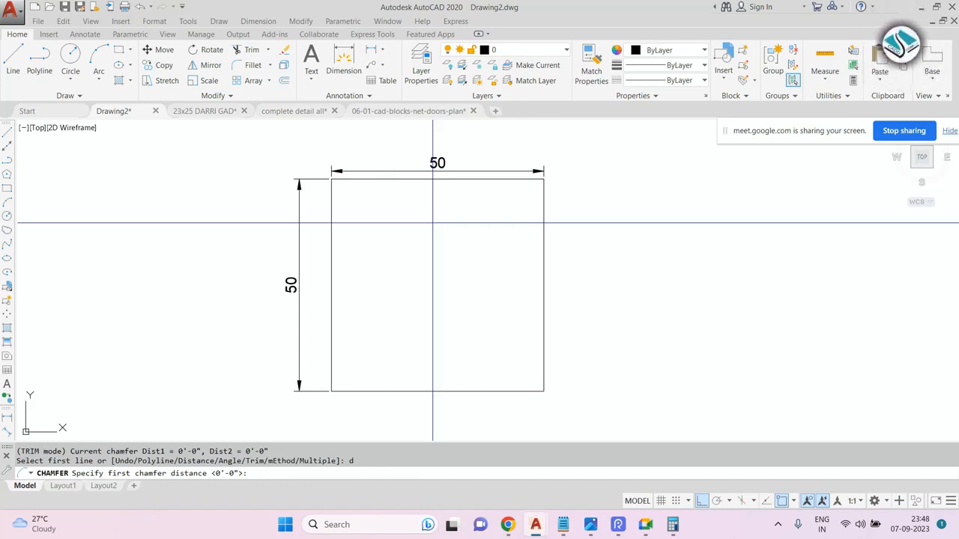
text(20)
key(Return)
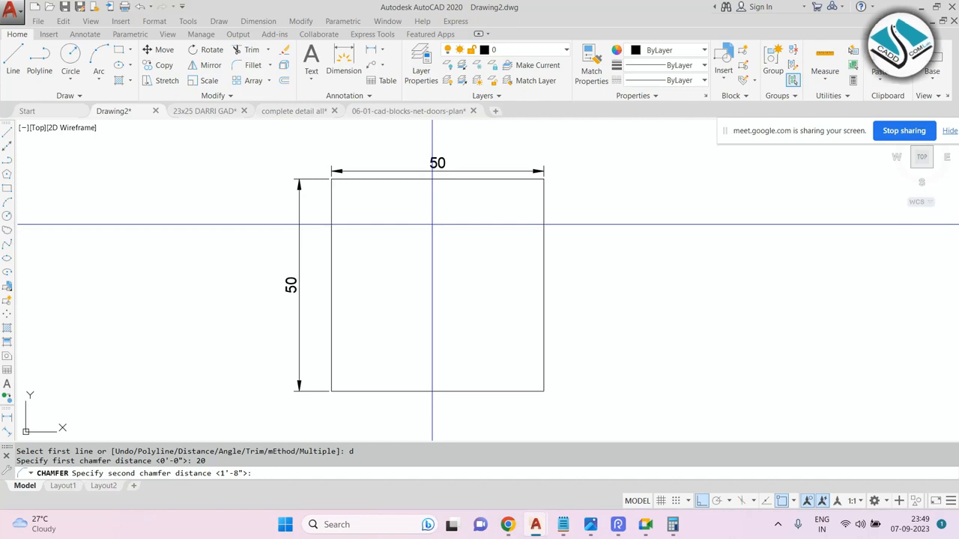
text(15)
key(Return)
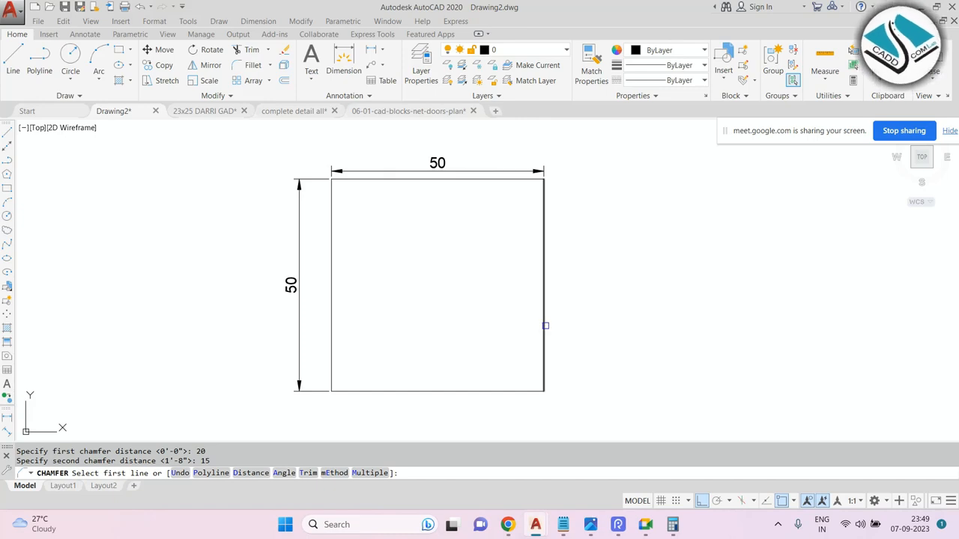
click(545, 326)
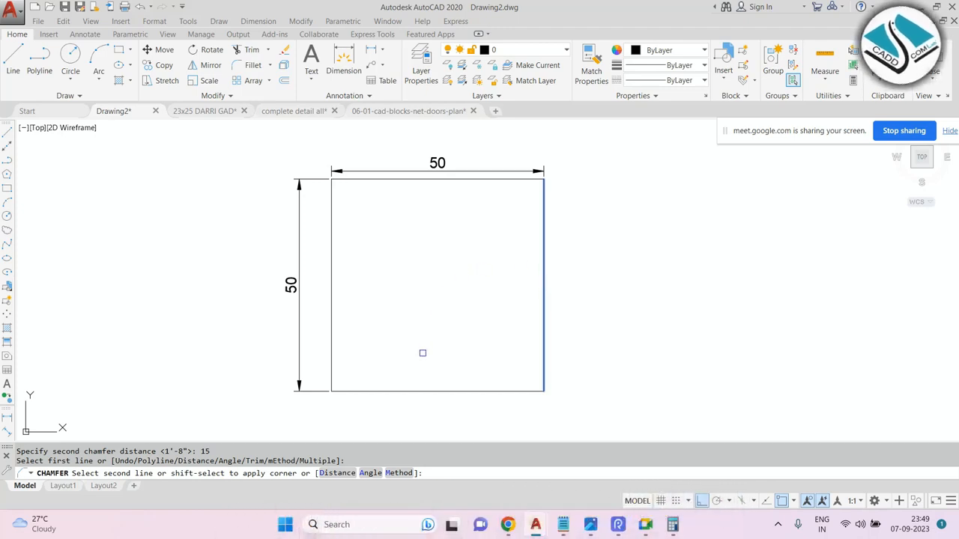
click(429, 388)
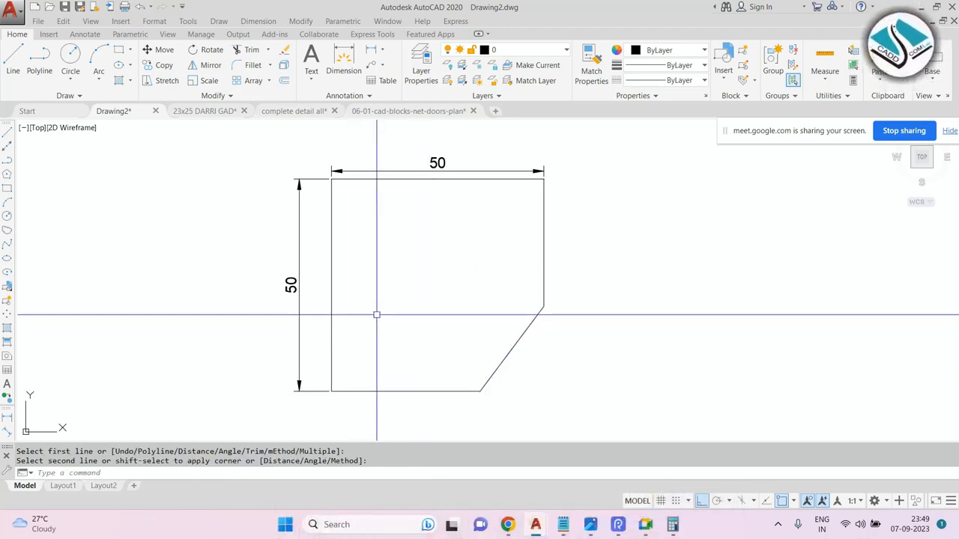
Undo the chamfer and erase both dimensions from the rectangle.
middle_drag(376, 323, 371, 313)
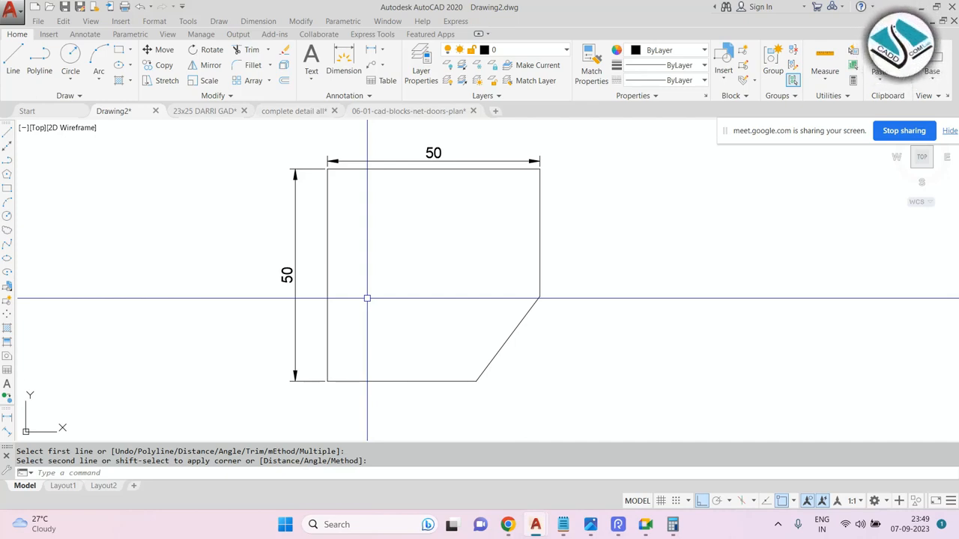
key(ctrl+z)
key(ctrl+z)
click(297, 283)
text(e)
key(Return)
click(437, 171)
text(e)
key(Return)
Chamfer the rectangle's top-left corner with both chamfer distances set to 10.
text(cha)
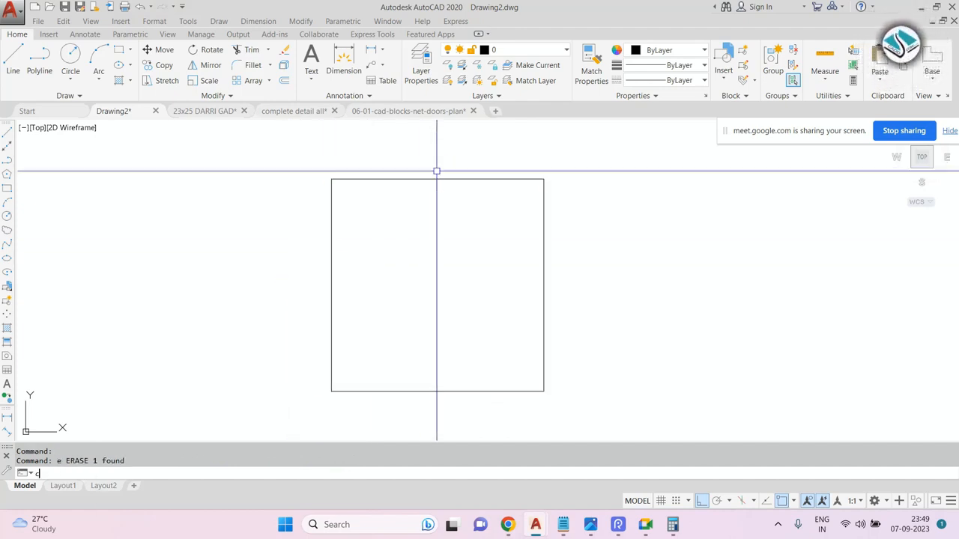
key(Return)
text(d)
key(Return)
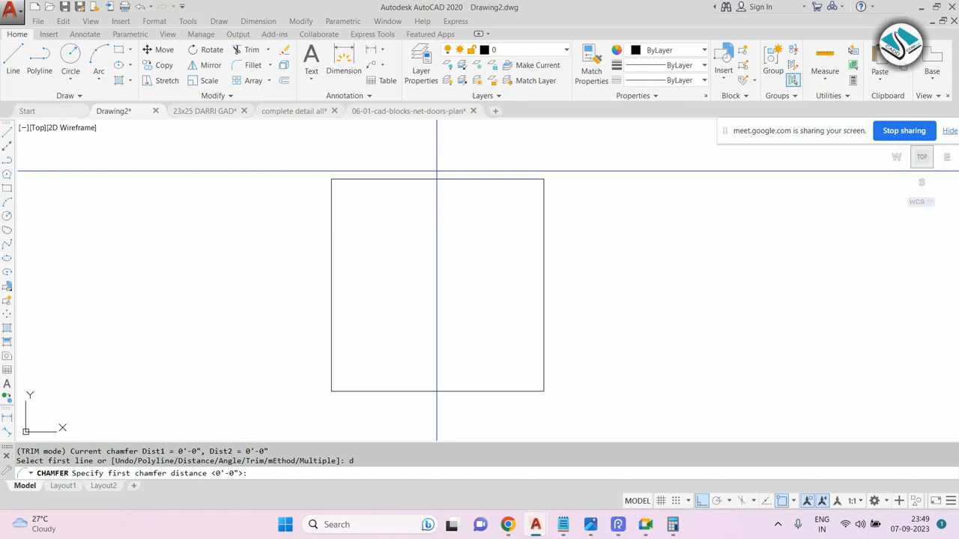
text(10)
key(Return)
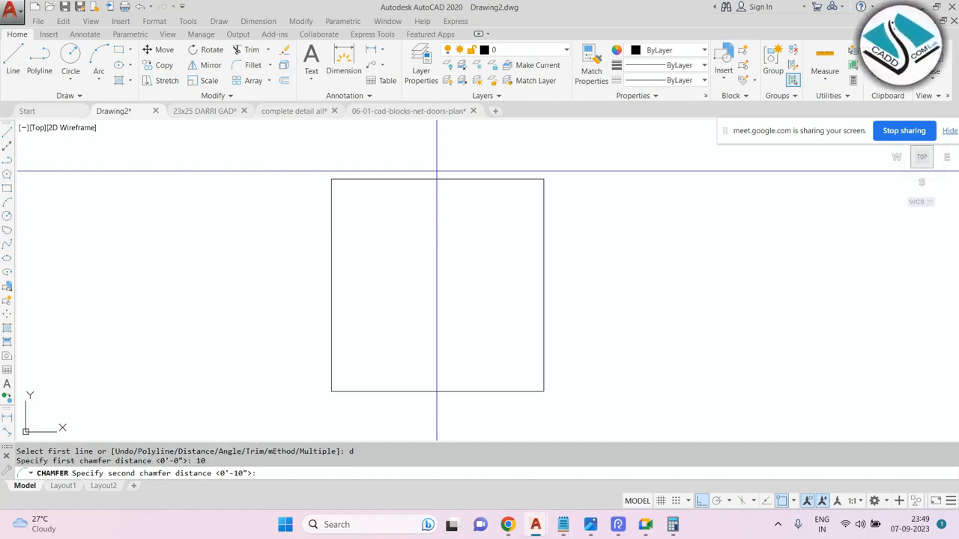
text(10)
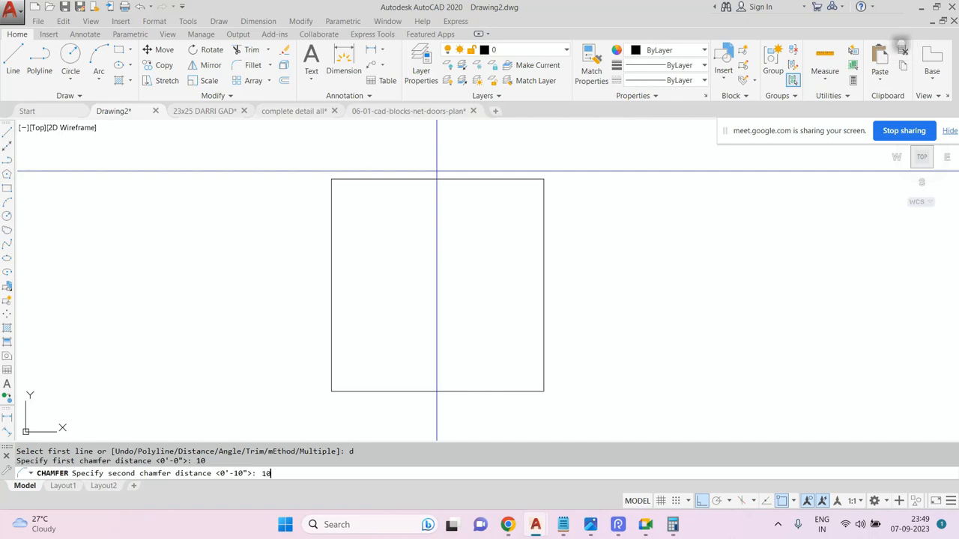
key(Return)
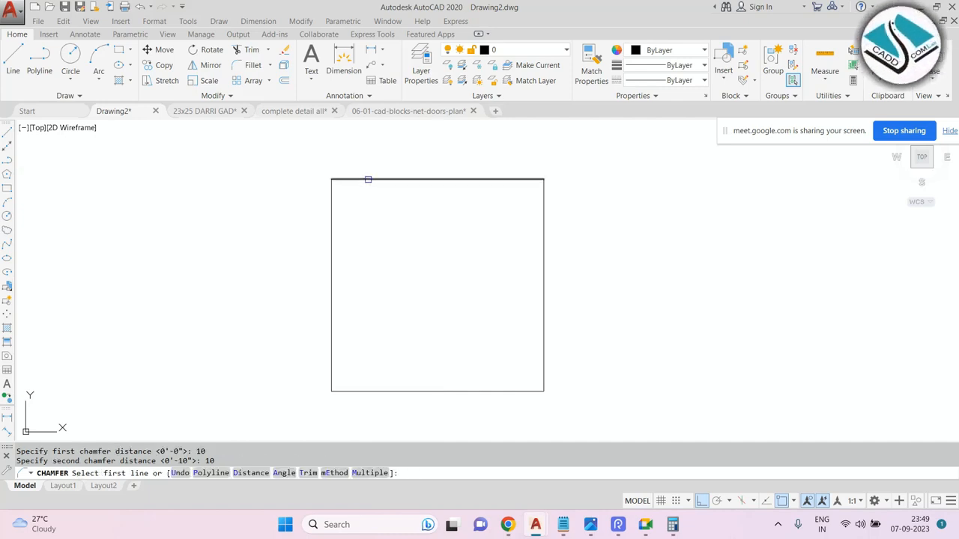
click(368, 179)
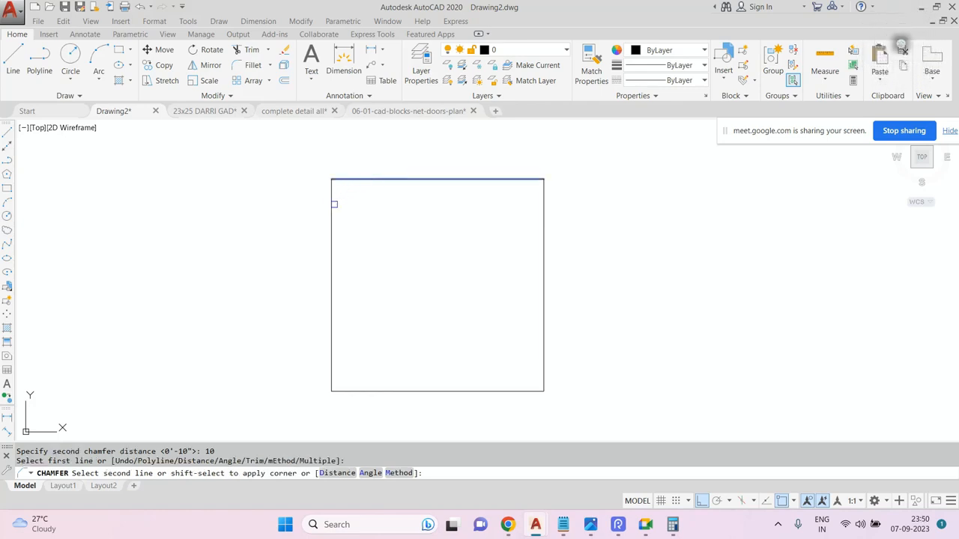
click(332, 211)
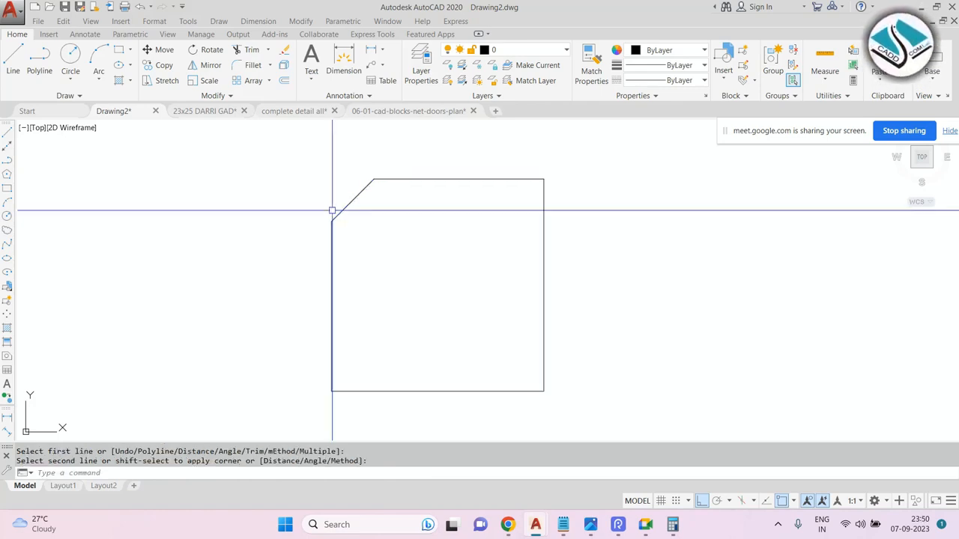
Draw two 10-unit lines from the chamfer's end back along the original corner edges.
text(l)
key(Return)
scroll(293, 155, up, 2)
scroll(293, 156, up, 3)
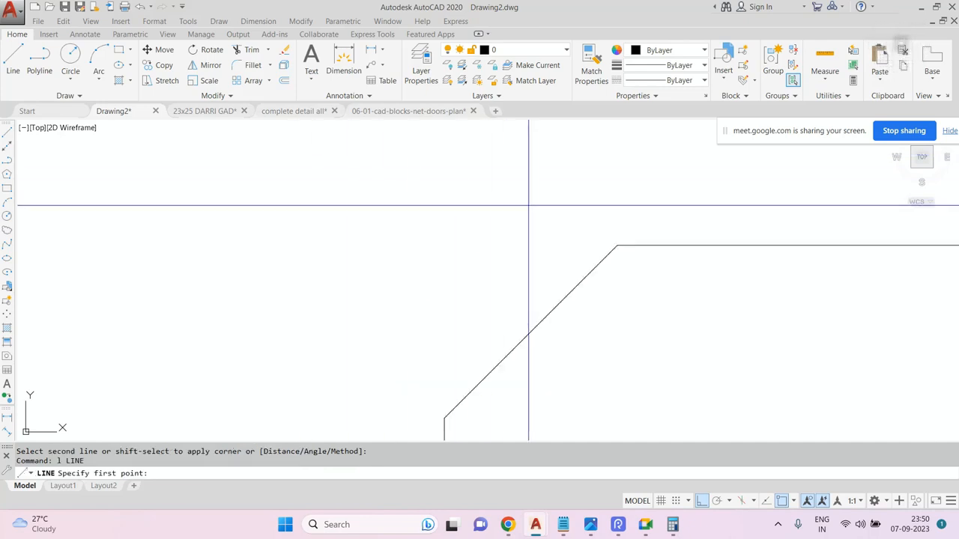
click(615, 246)
text(10)
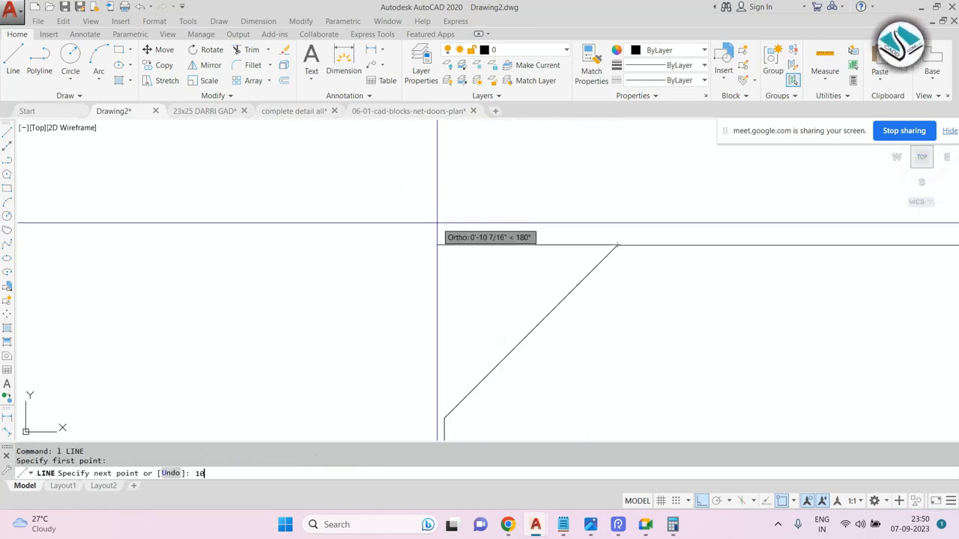
key(Return)
text(10)
key(Return)
Dimension the two helper lines at the chamfered corner with Quick Dimension.
key(Escape)
key(Escape)
key(Escape)
click(258, 21)
click(285, 36)
click(486, 246)
key(Return)
click(484, 223)
key(Return)
click(444, 296)
key(Return)
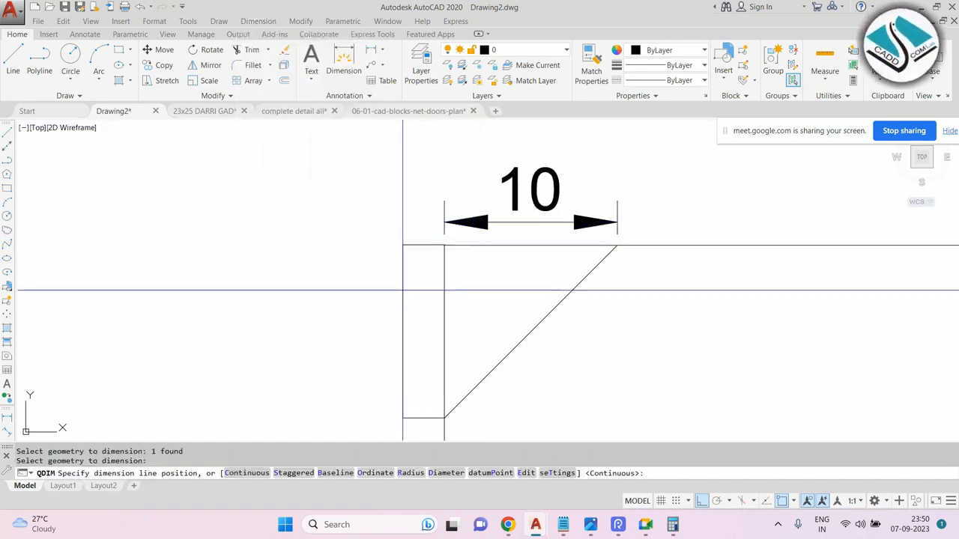
click(402, 290)
scroll(330, 220, down, 4)
key(Escape)
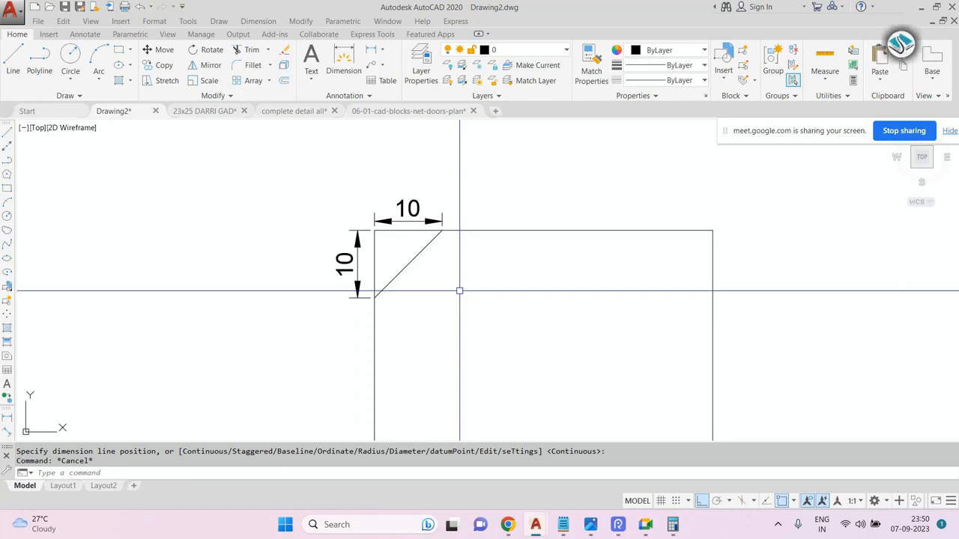
Erase the two dimensions and the helper lines at the chamfered corner.
scroll(424, 212, down, 2)
click(423, 211)
text(e)
key(Return)
click(379, 238)
text(e)
key(Return)
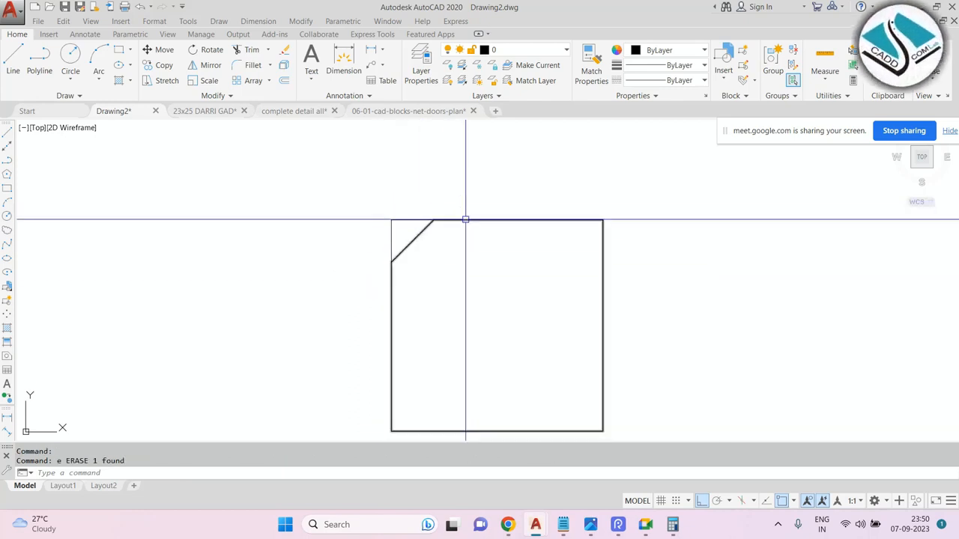
click(413, 192)
click(367, 232)
key(Delete)
key(Escape)
text(cha)
key(Return)
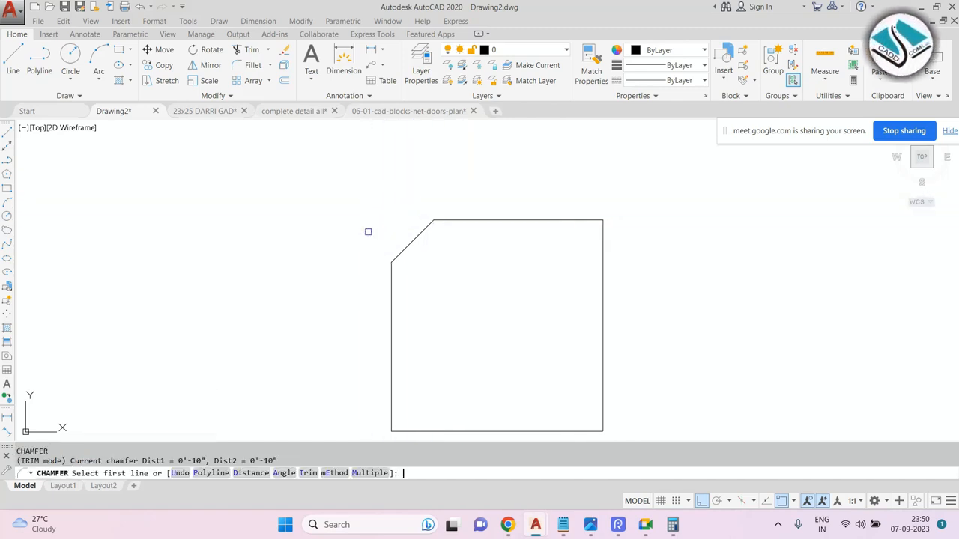
text(d)
key(Return)
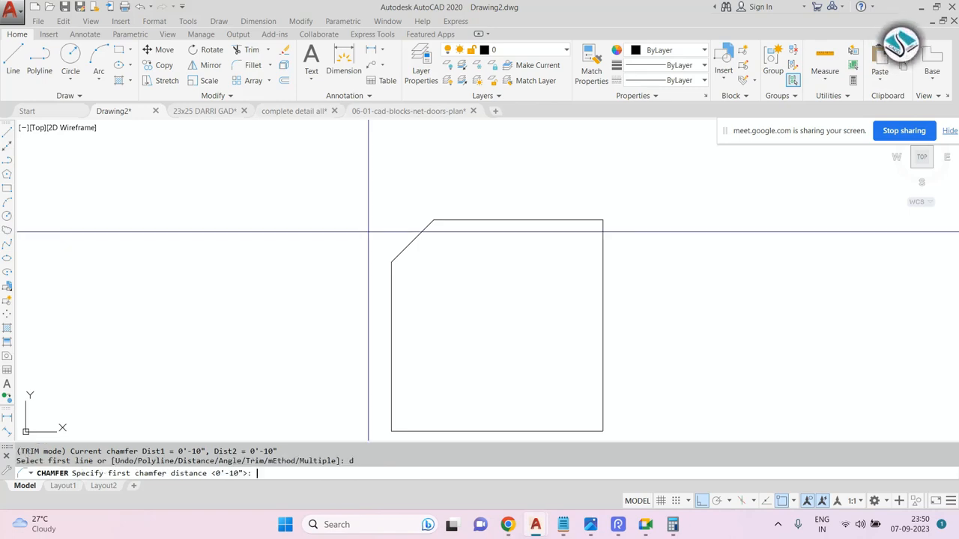
key(Return)
text(10)
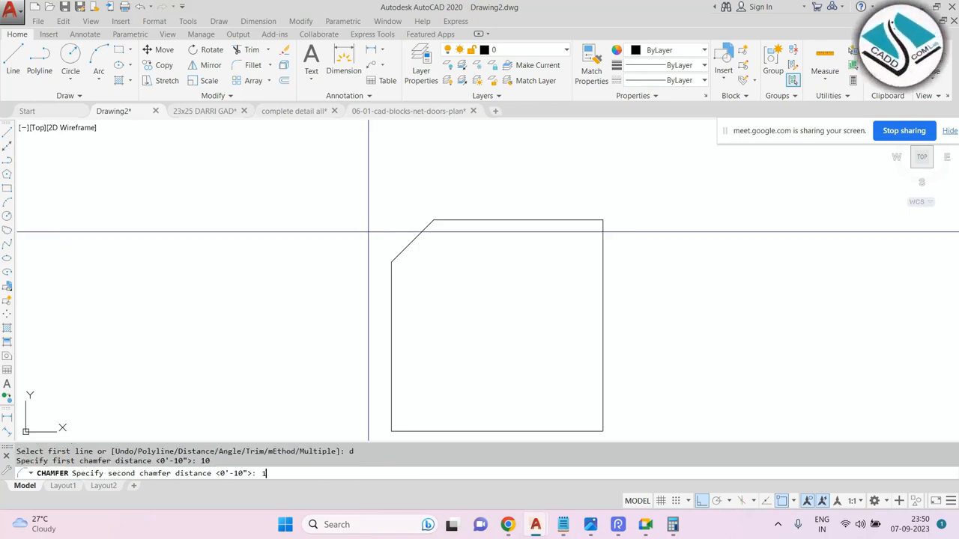
key(Return)
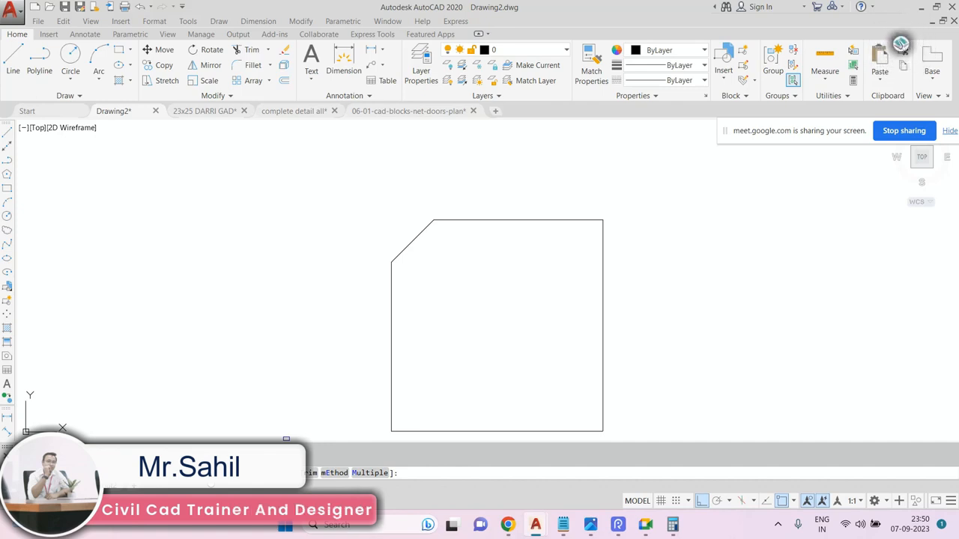
scroll(464, 210, down, 4)
scroll(533, 150, up, 4)
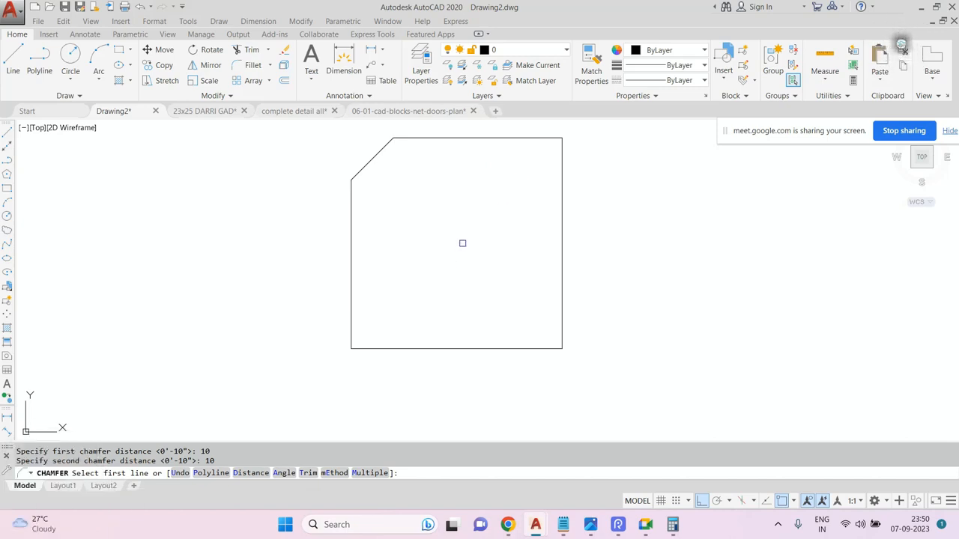
key(Escape)
key(Escape)
key(Escape)
Chamfer every corner of the rectangle at once with distances 10 and 10 using the Polyline option.
text(cha)
key(Return)
text(d)
key(Return)
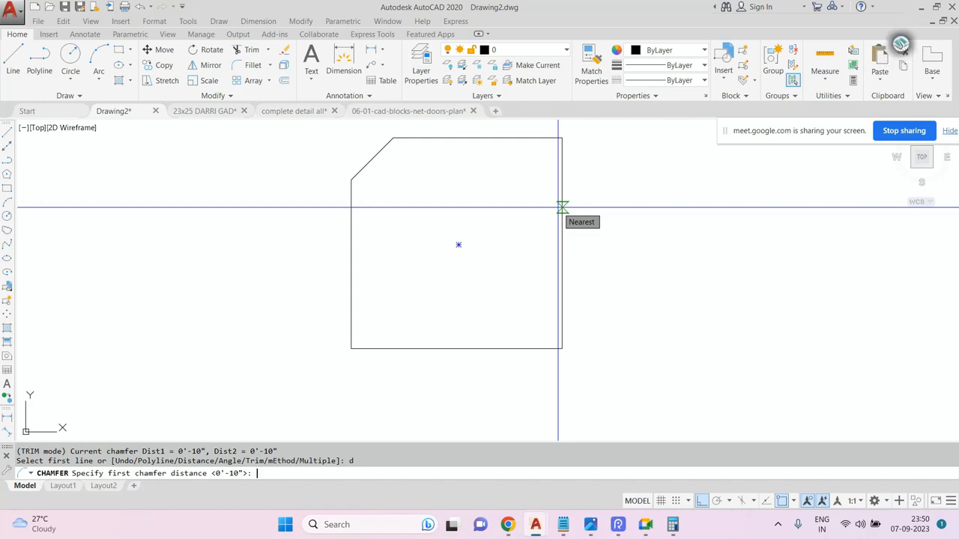
text(10)
key(Return)
text(10)
key(Return)
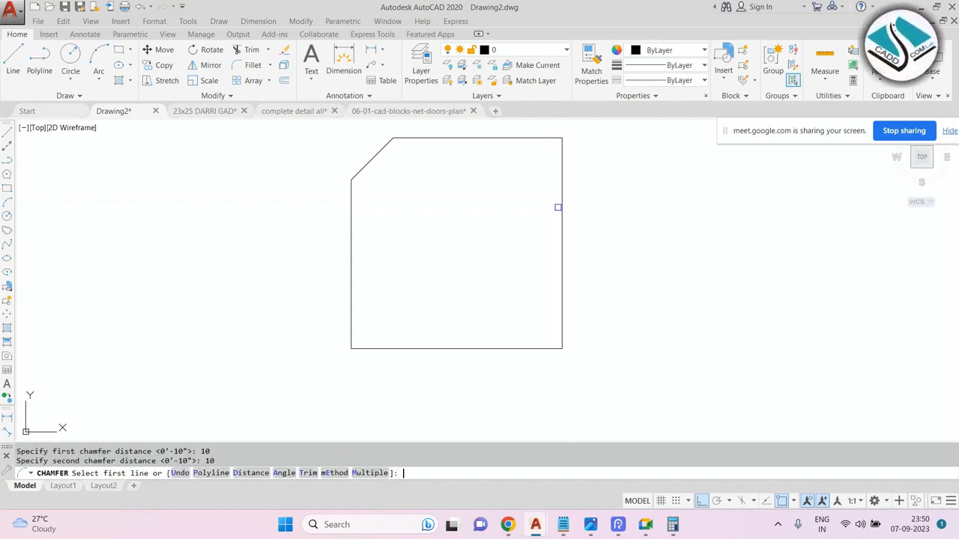
click(211, 473)
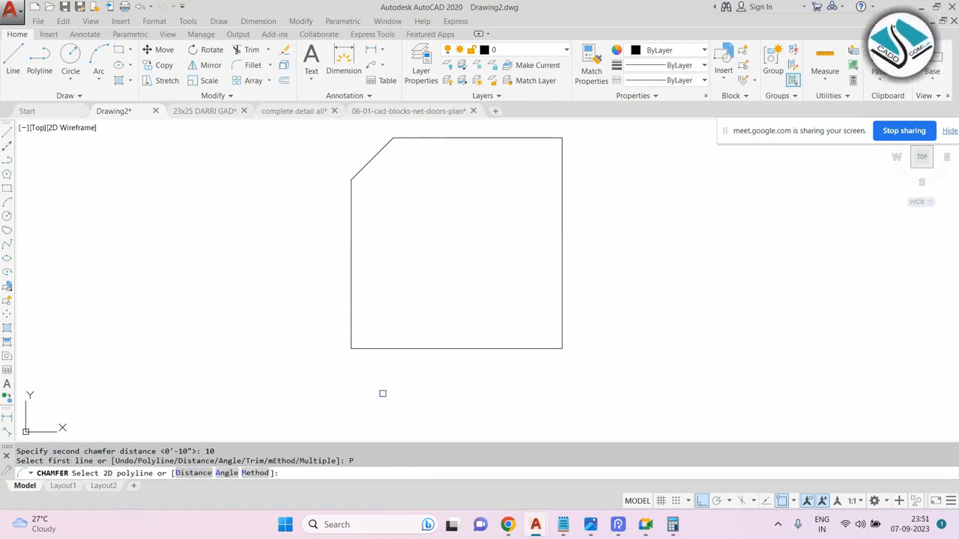
click(438, 349)
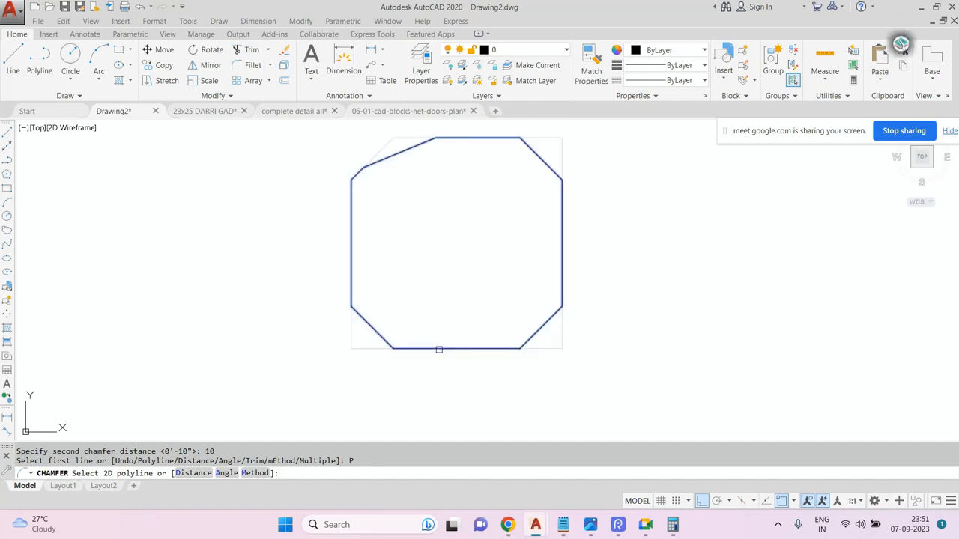
click(439, 350)
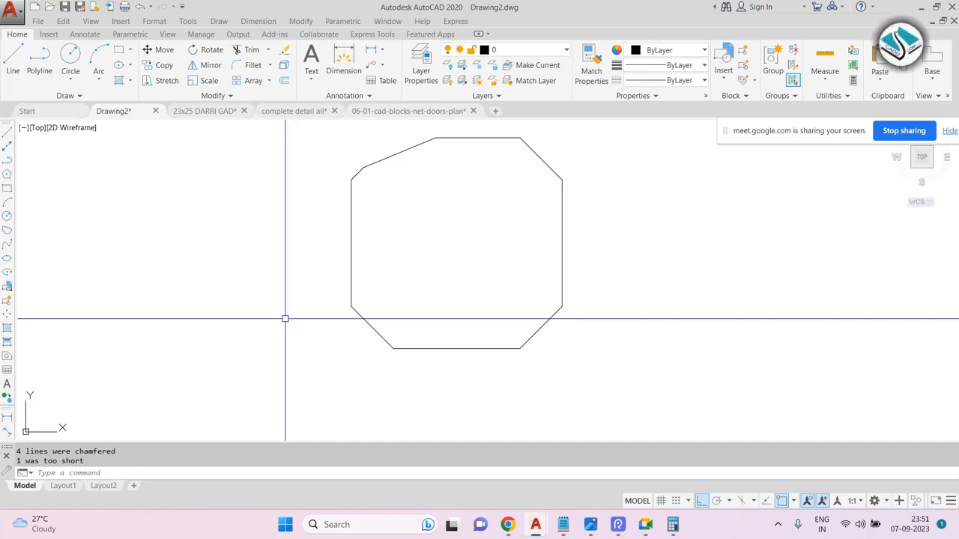
Draw a 50 by 50 rectangle using the Dimensions option of the Rectangle command.
text(rec)
key(Return)
scroll(251, 241, down, 2)
middle_drag(251, 241, 709, 269)
click(536, 227)
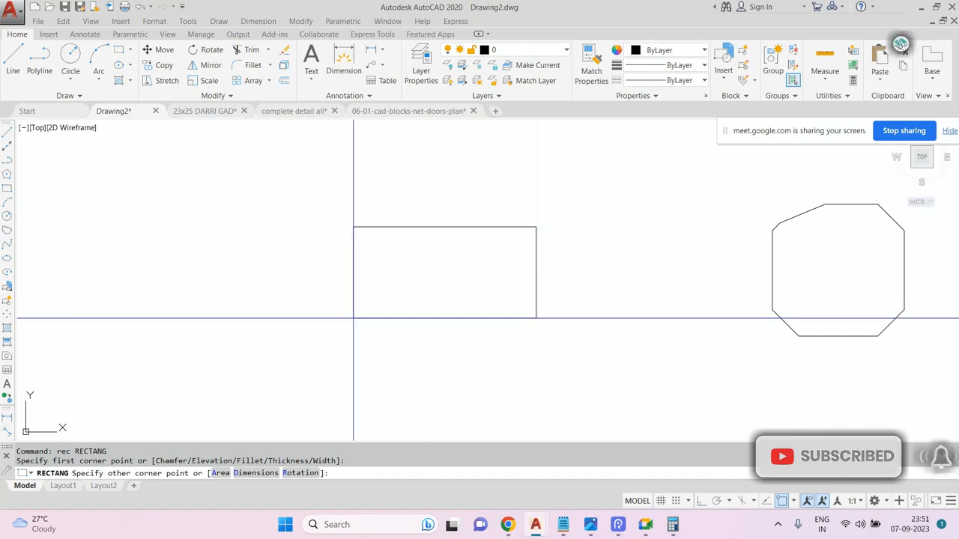
text(d)
key(Return)
text(50)
key(Return)
text(50)
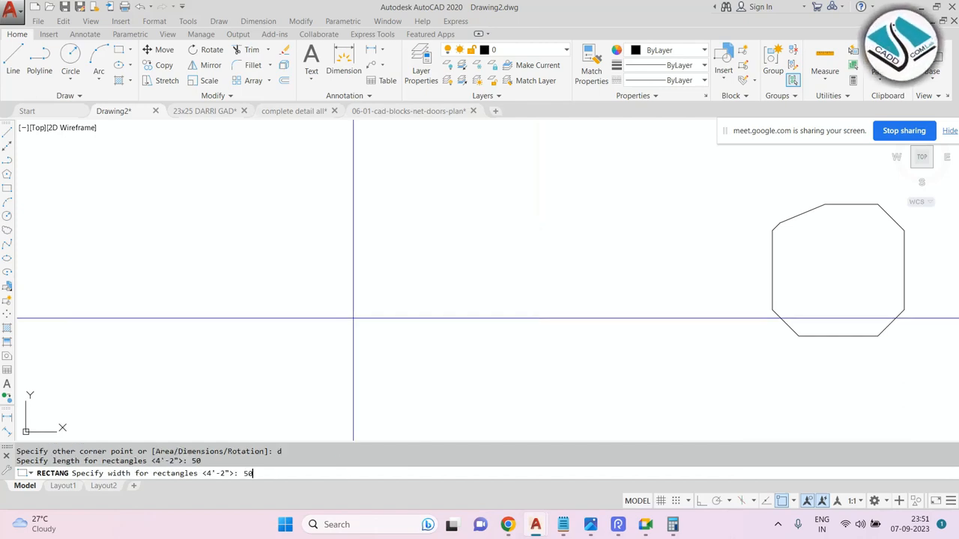
key(Return)
click(439, 307)
scroll(439, 307, up, 2)
key(Escape)
key(Escape)
Chamfer all corners of the square at once with distances 20 and 20 using the Polyline option.
text(cha)
key(Return)
text(d)
key(Return)
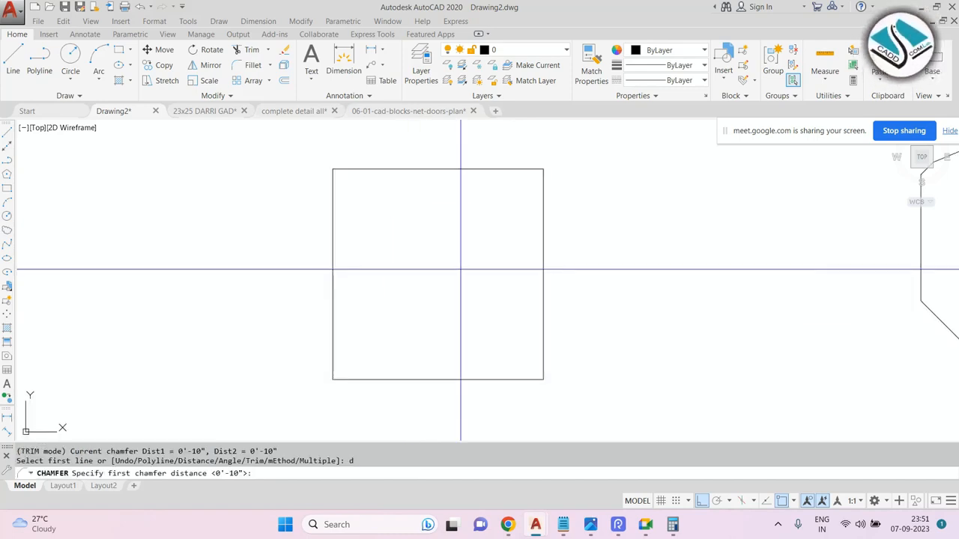
text(20)
key(Return)
text(20)
key(Return)
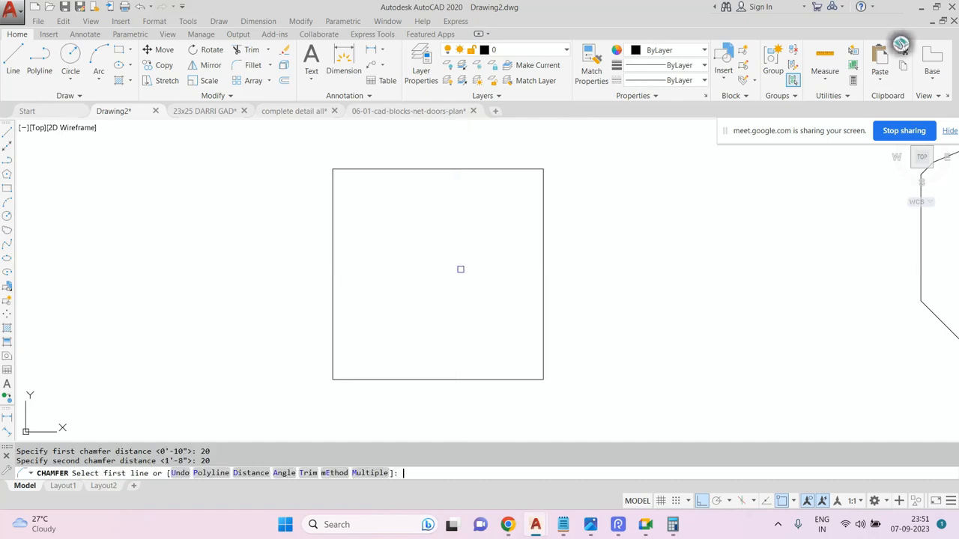
click(212, 473)
click(416, 380)
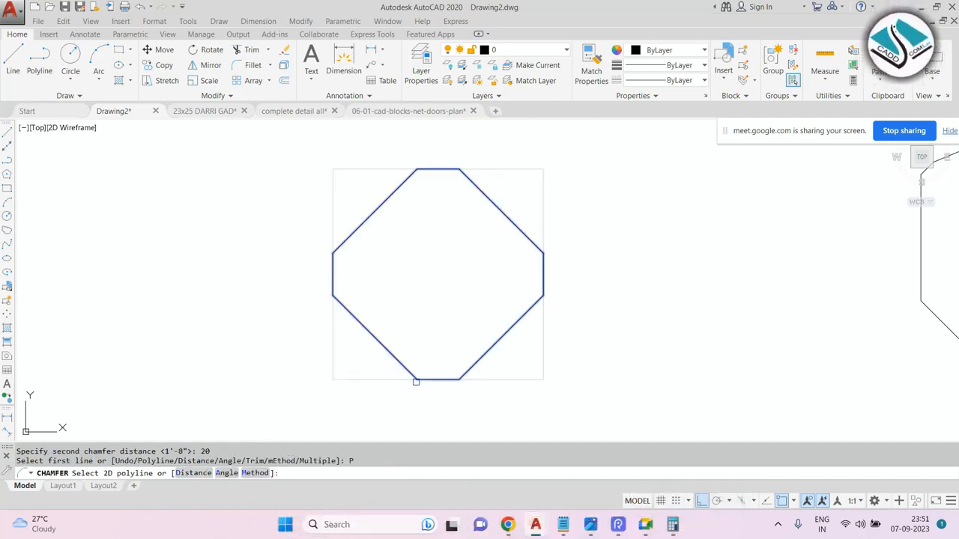
click(416, 380)
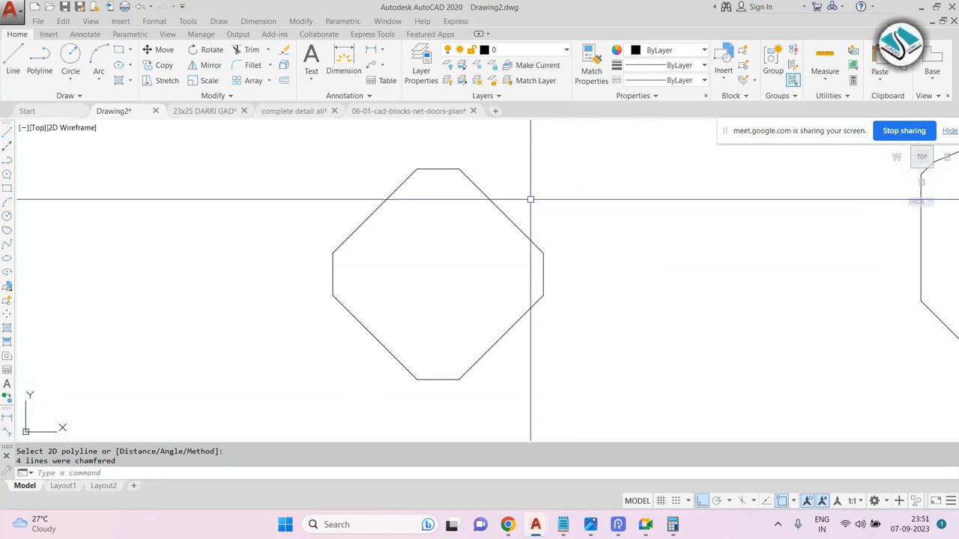
key(Escape)
key(Escape)
Erase both chamfered shapes with a window selection.
scroll(454, 220, down, 4)
scroll(480, 222, down, 2)
scroll(610, 199, up, 4)
scroll(210, 236, up, 2)
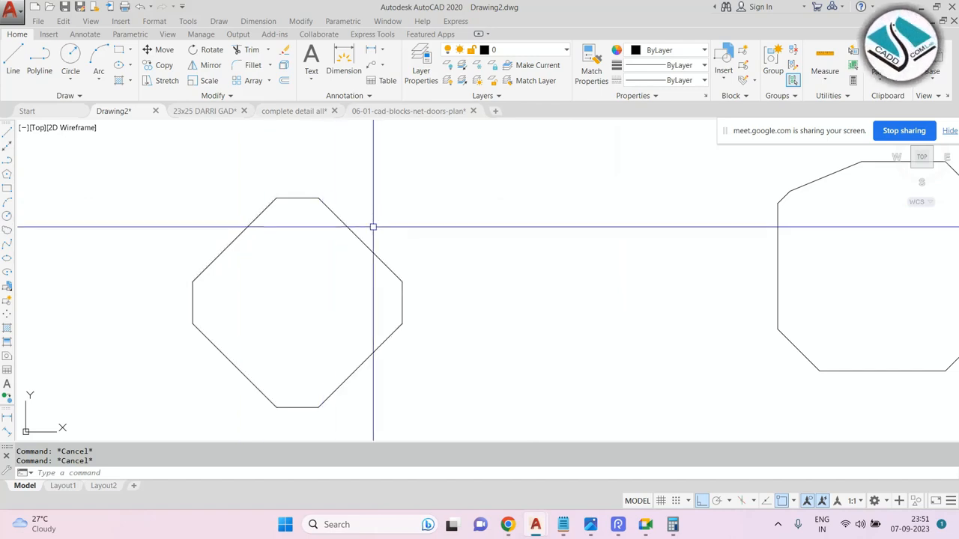
scroll(373, 226, down, 5)
click(627, 175)
click(167, 345)
text(e)
key(Return)
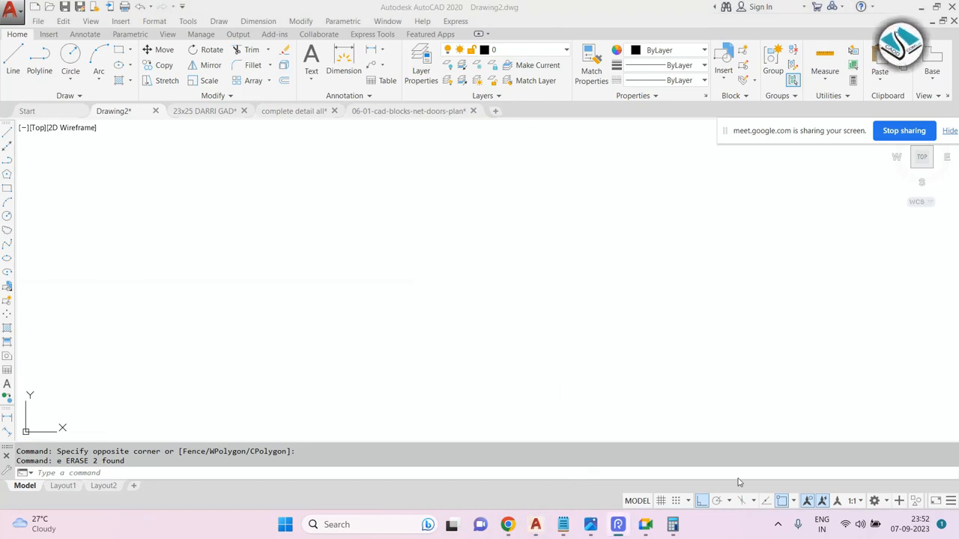
Switch to Notepad, delete its remaining notes, and minimize it.
click(562, 524)
click(376, 353)
key(shift+Home)
key(BackSpace)
click(48, 380)
key(shift+Up)
key(BackSpace)
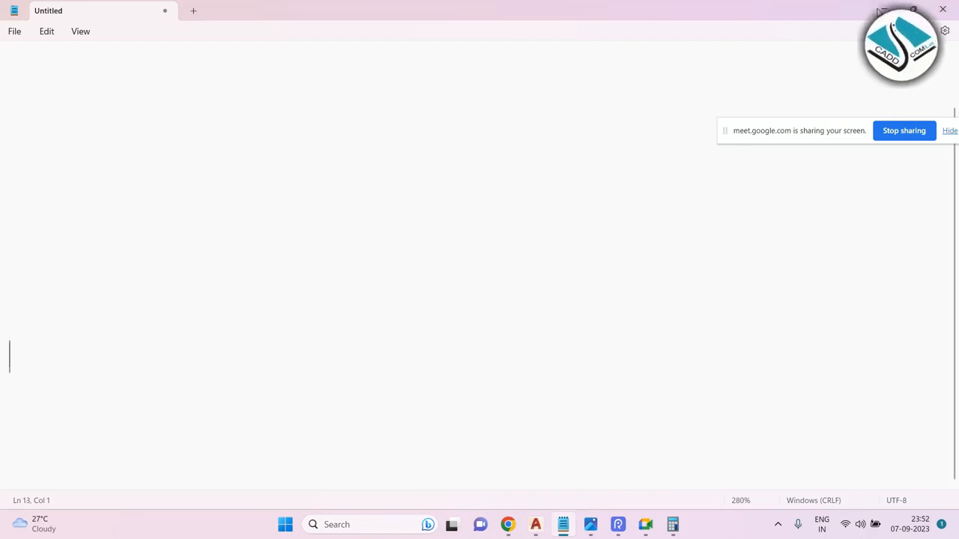
click(881, 10)
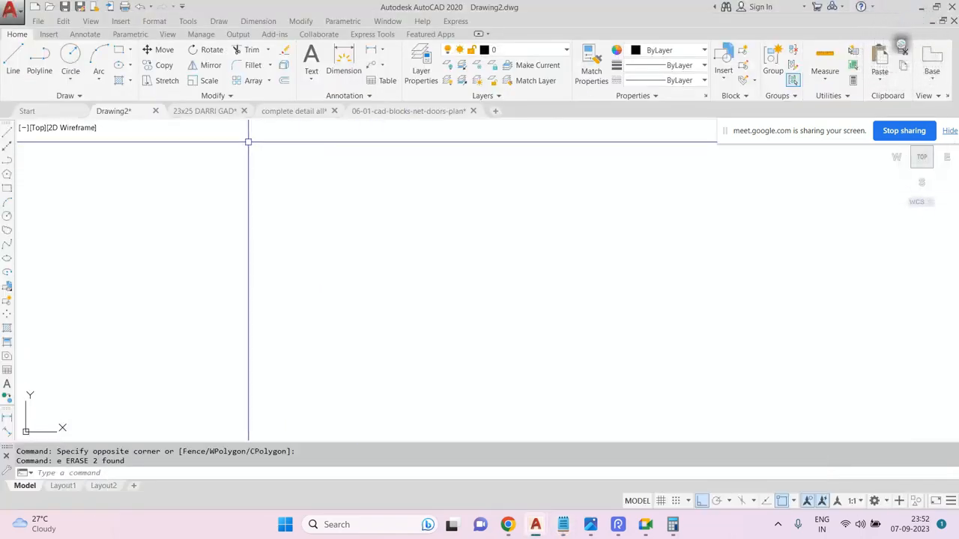
Switch to the complete detail all drawing and examine its floor plans.
click(295, 115)
scroll(414, 235, down, 10)
scroll(235, 159, up, 10)
key(Escape)
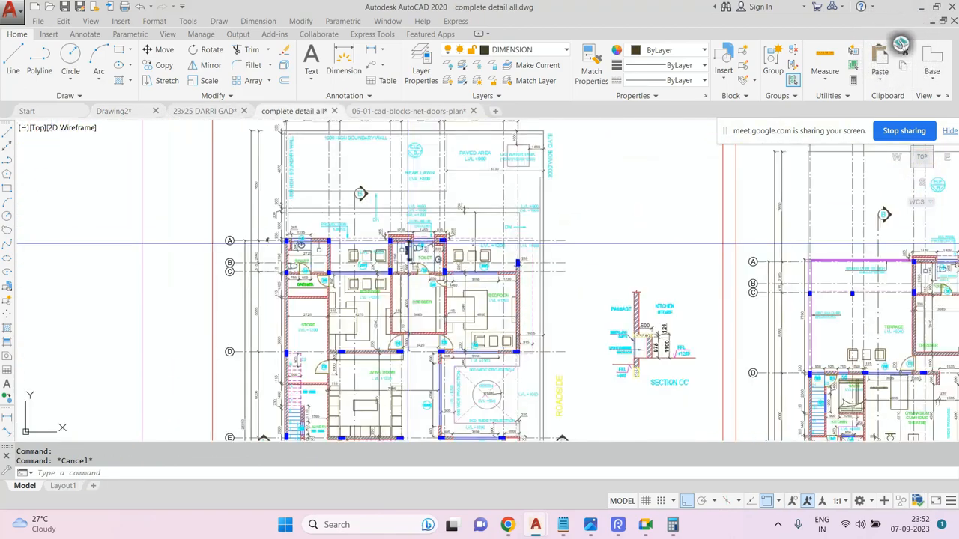
scroll(407, 243, up, 3)
key(Escape)
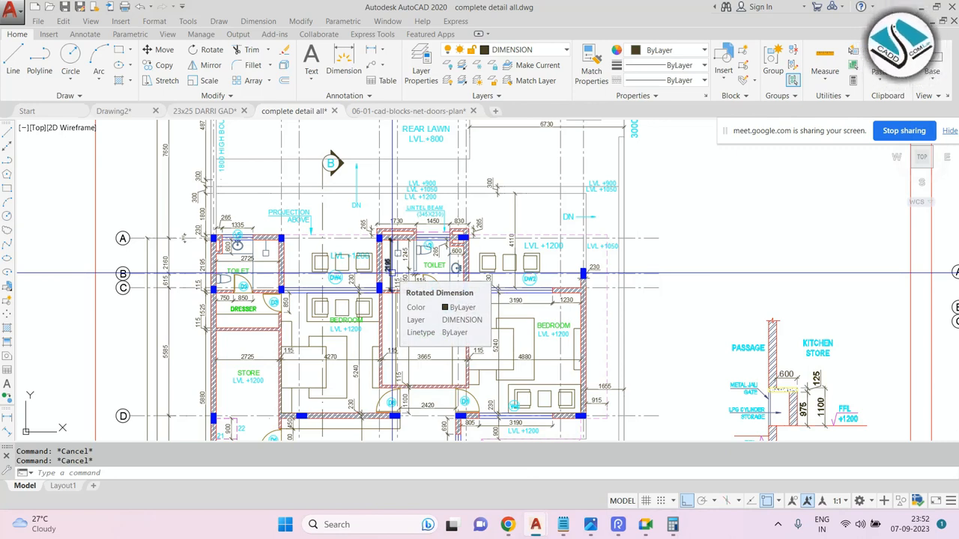
scroll(388, 271, down, 4)
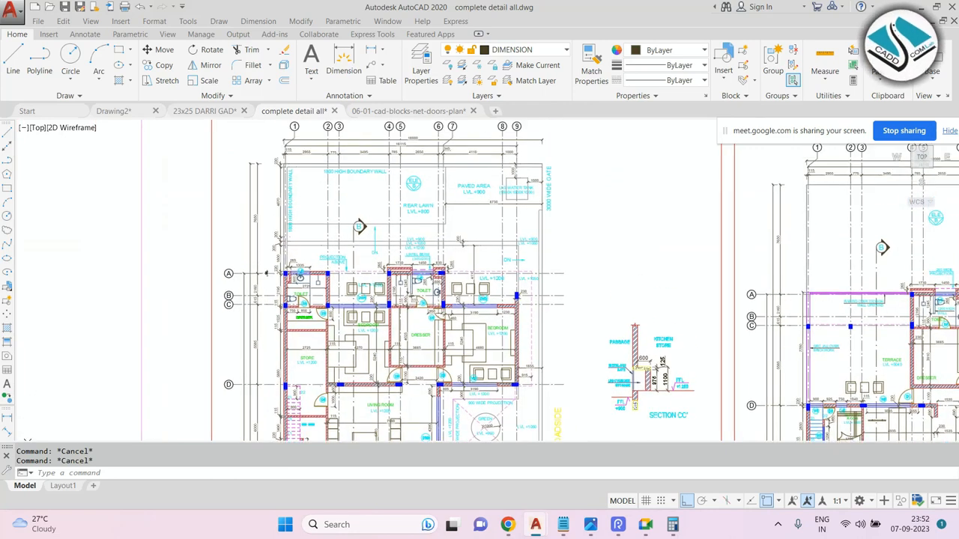
scroll(383, 189, up, 2)
scroll(382, 188, down, 2)
middle_drag(385, 179, 385, 210)
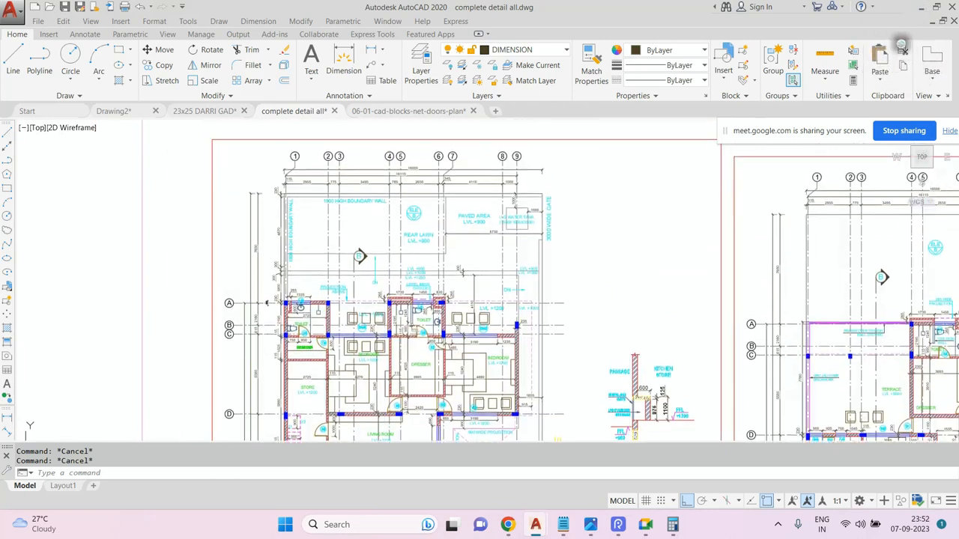
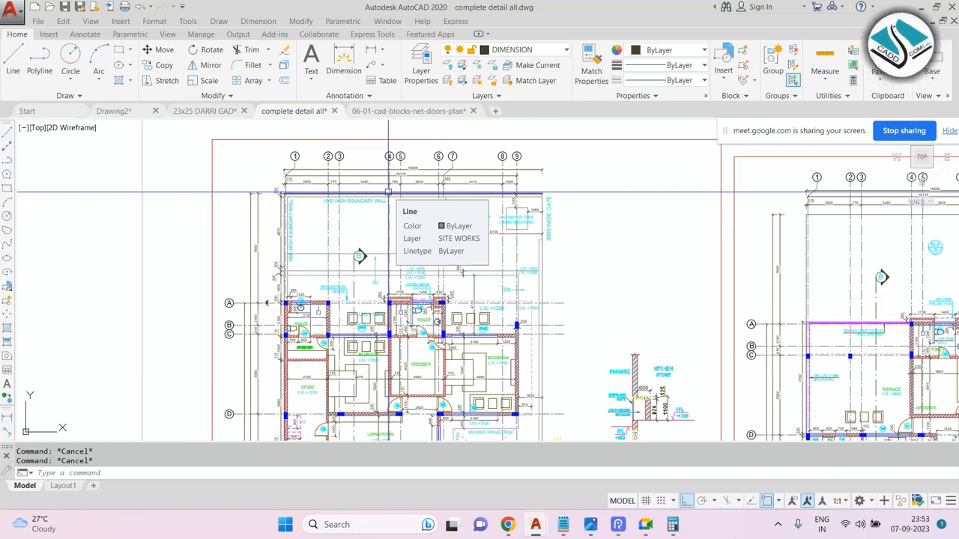
Zoom in and out around the floor plan's rear lawn, boundary wall and toilet area to inspect its dimensions and labels.
scroll(388, 193, down, 5)
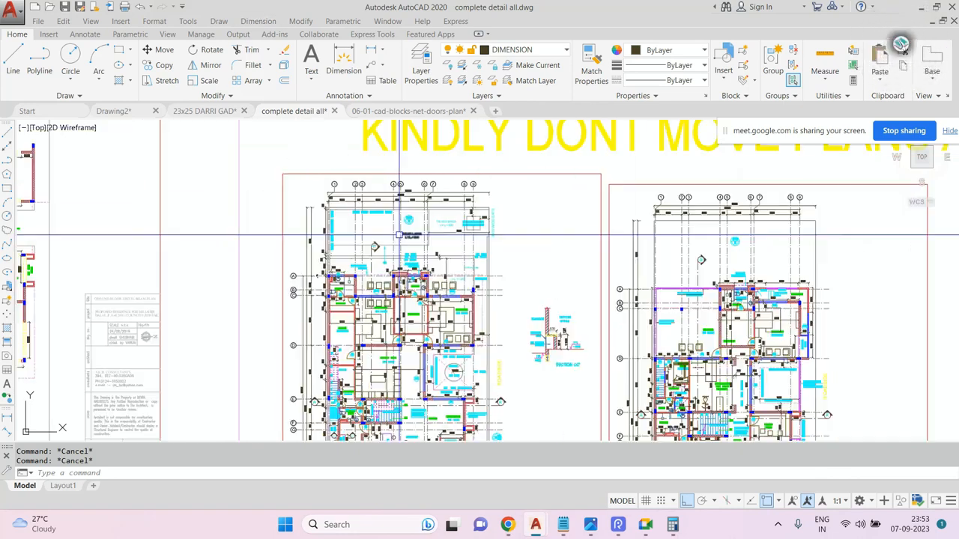
scroll(368, 209, up, 5)
scroll(409, 195, down, 5)
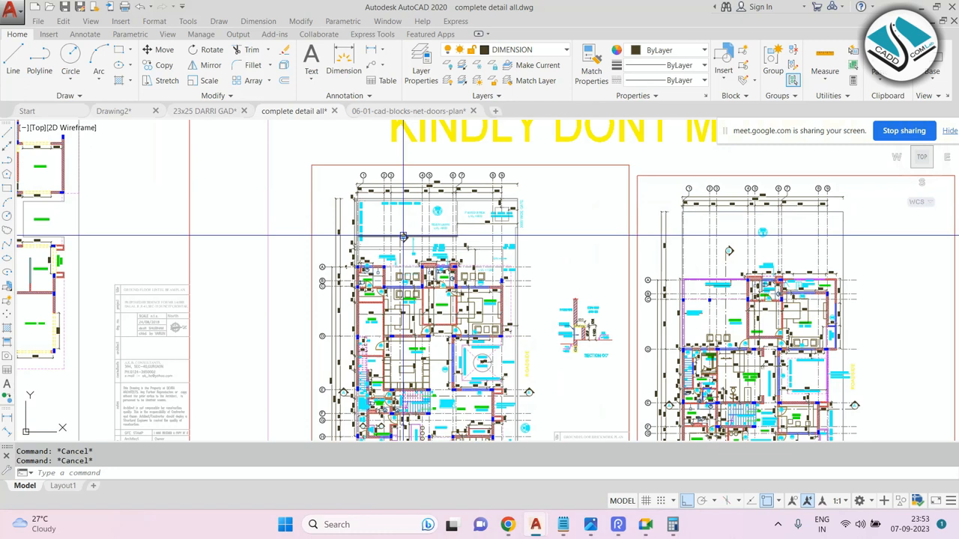
middle_drag(405, 268, 404, 260)
scroll(376, 177, up, 6)
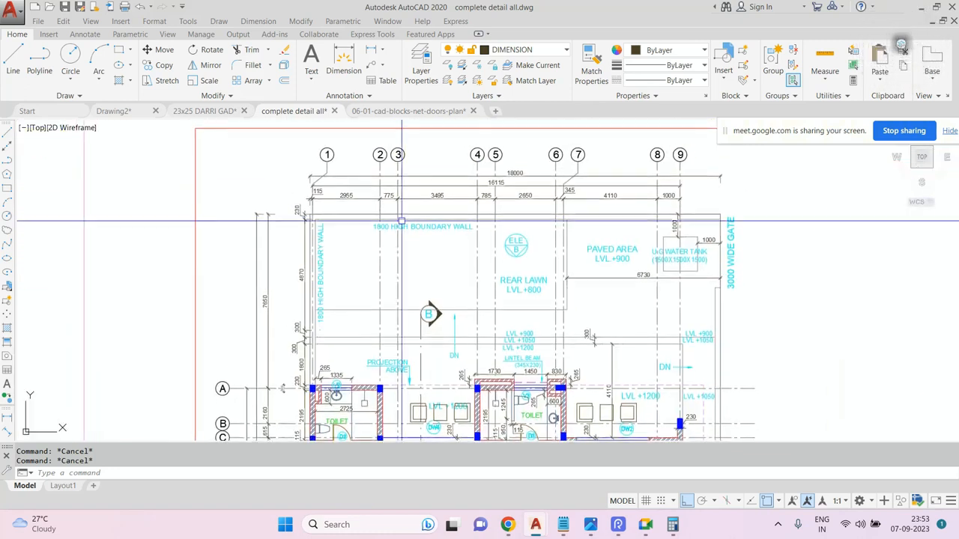
scroll(377, 178, down, 2)
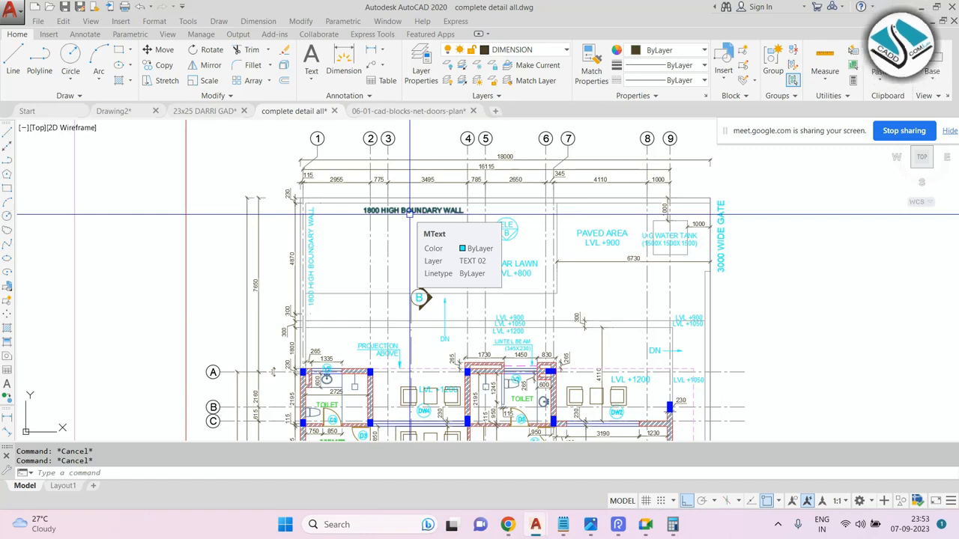
scroll(409, 214, down, 4)
scroll(456, 189, up, 5)
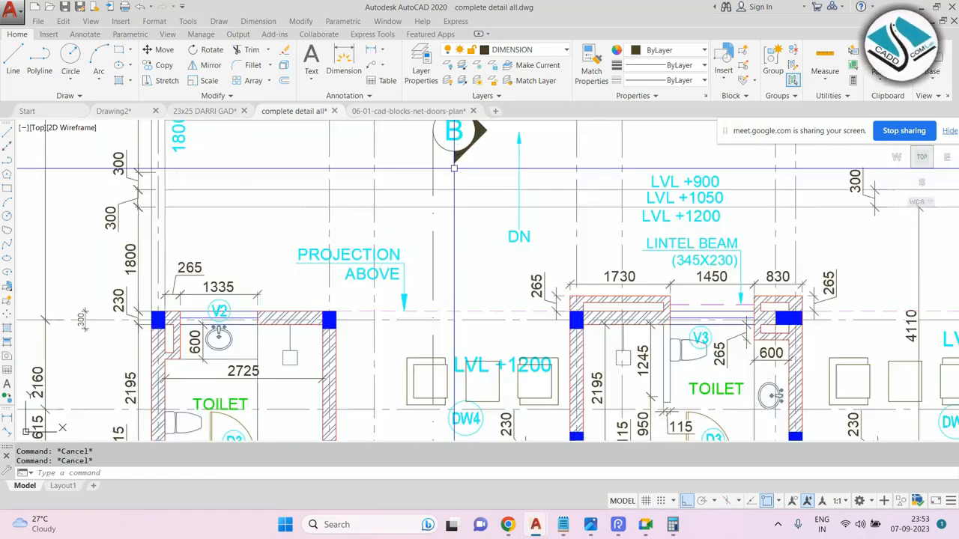
scroll(453, 176, down, 3)
scroll(461, 172, up, 2)
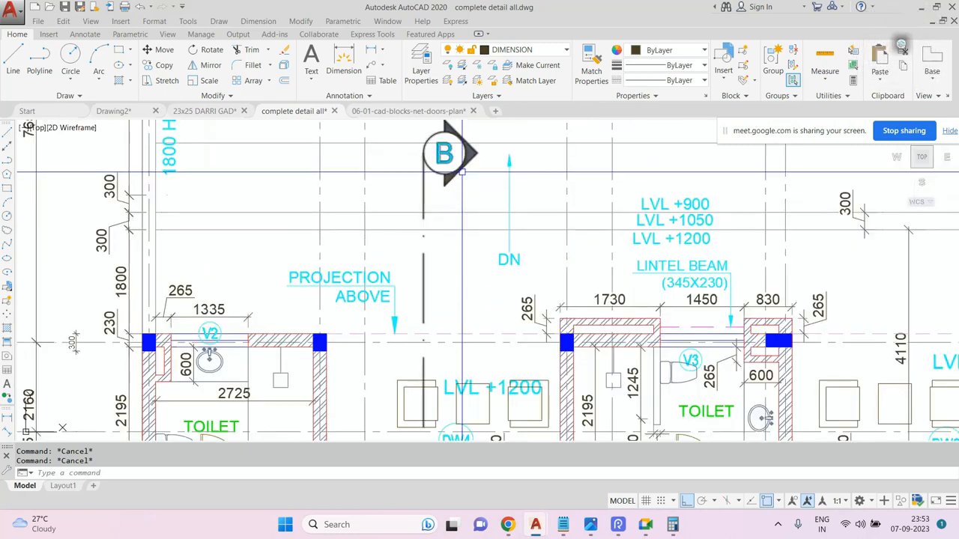
scroll(453, 187, down, 2)
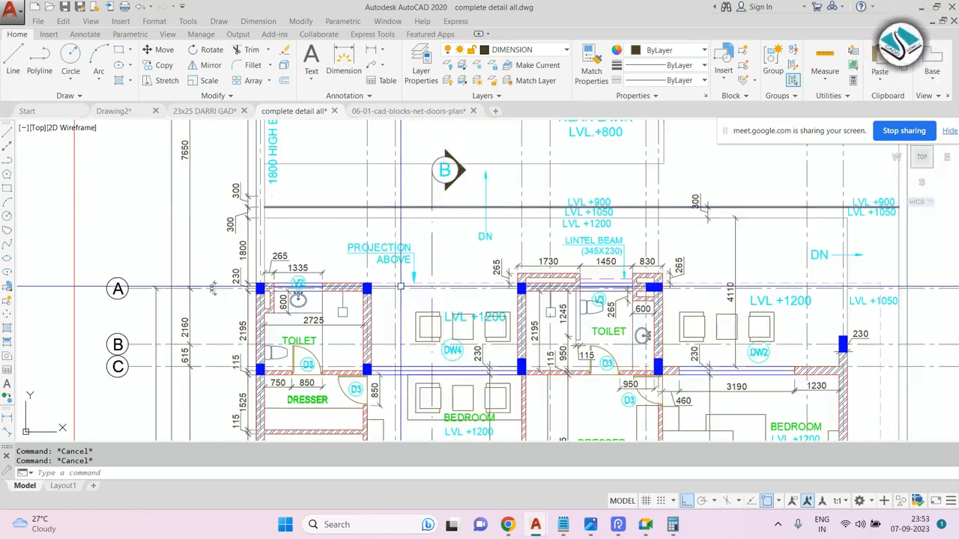
scroll(441, 184, down, 4)
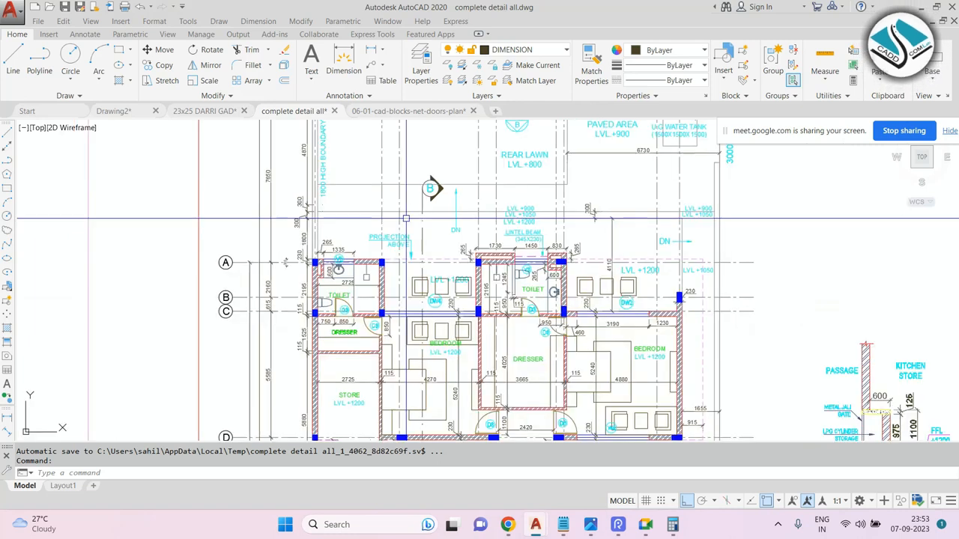
scroll(439, 221, up, 1)
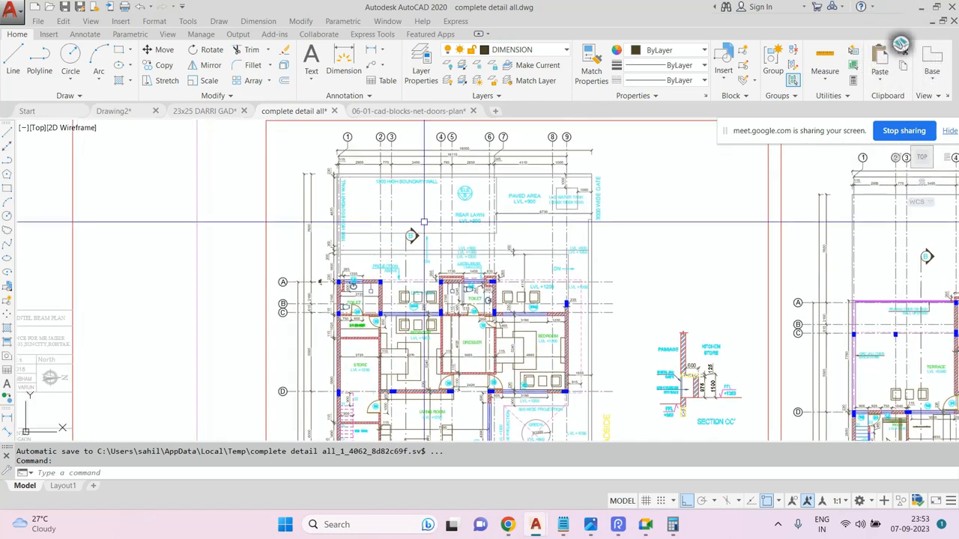
scroll(405, 252, up, 1)
scroll(405, 252, up, 2)
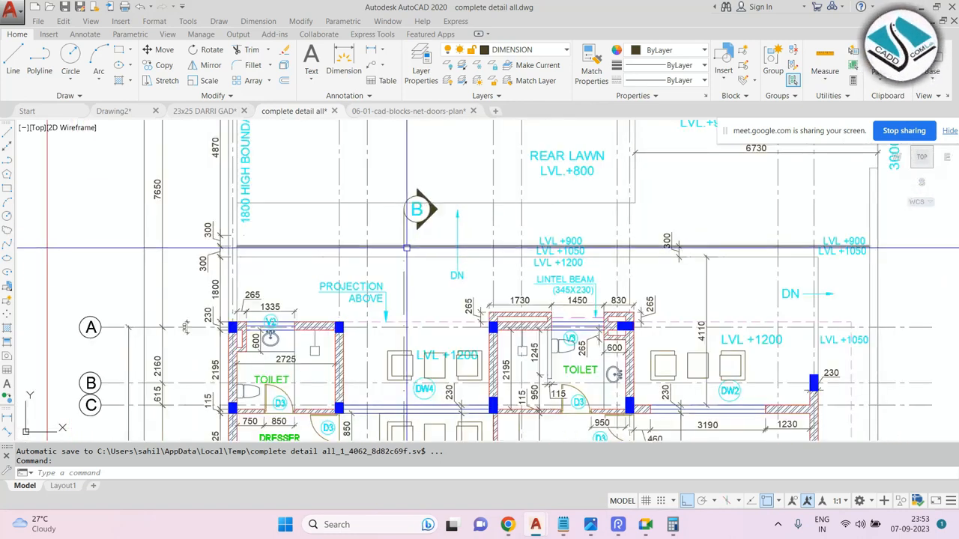
scroll(407, 246, down, 3)
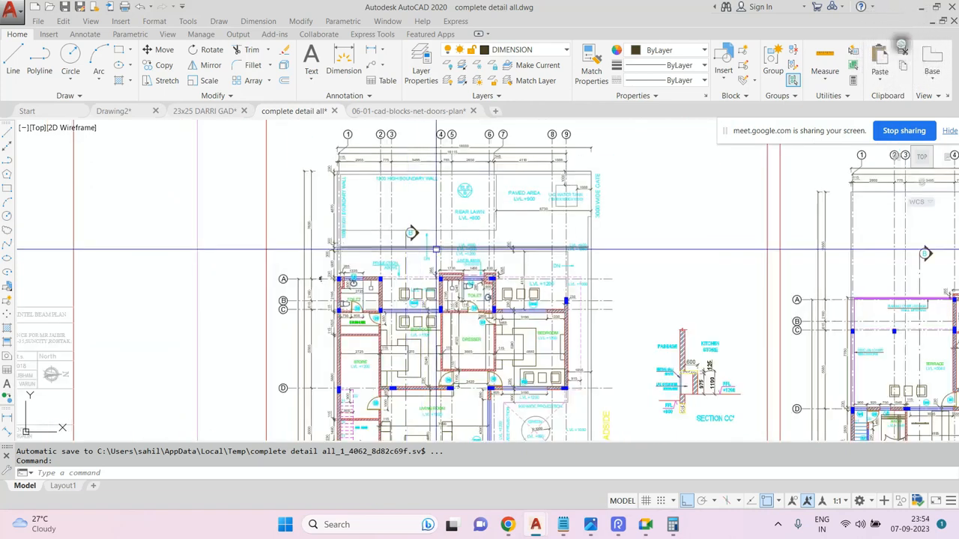
scroll(421, 242, up, 1)
scroll(421, 242, up, 2)
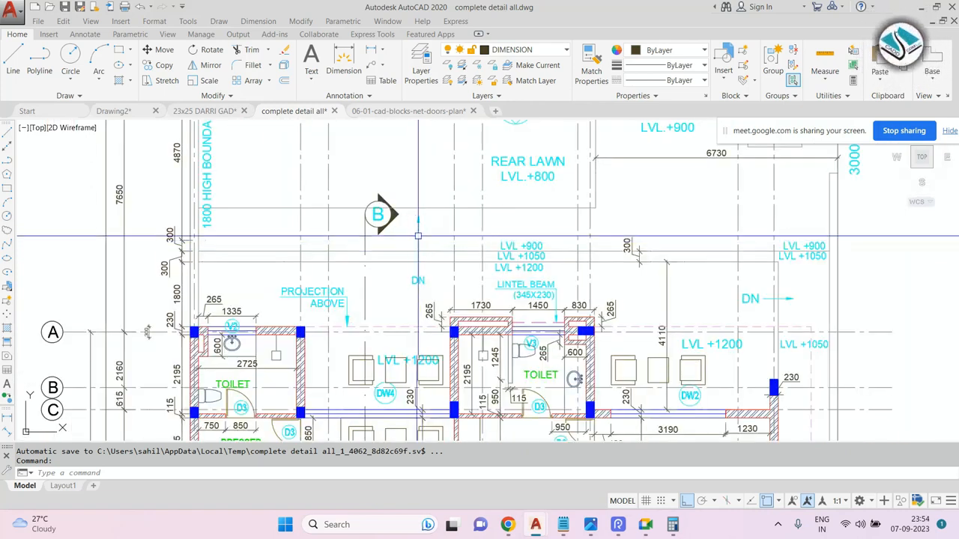
scroll(407, 228, down, 2)
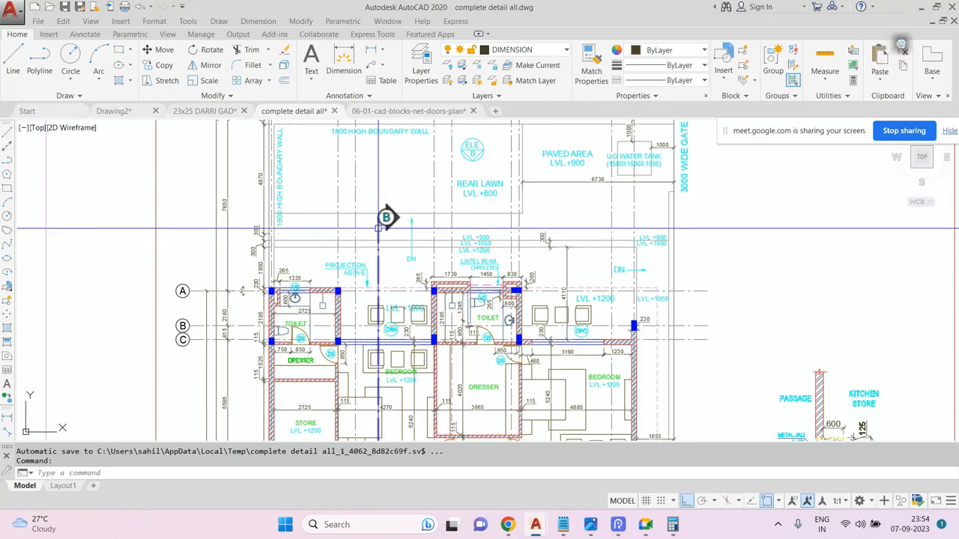
scroll(378, 225, up, 2)
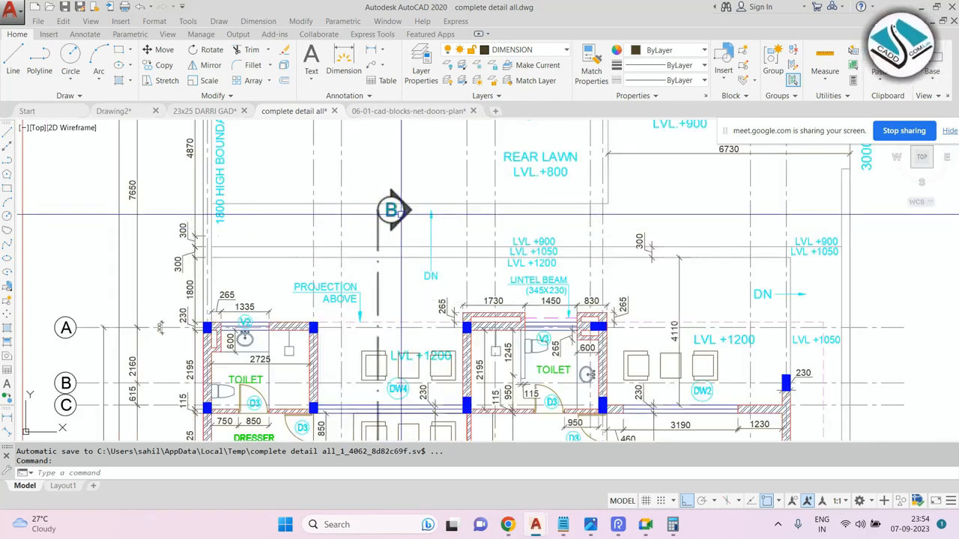
scroll(401, 214, down, 2)
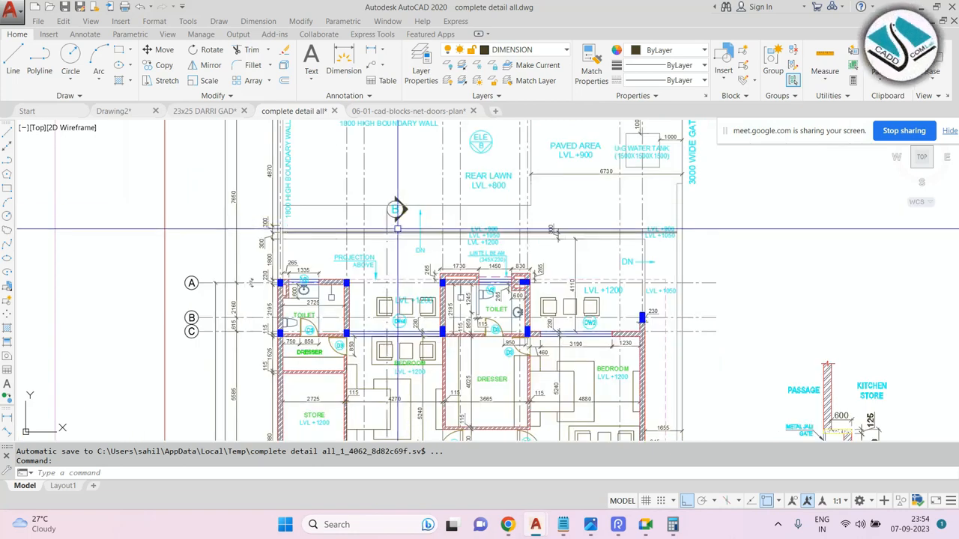
Inspect the toilets, bedrooms and dresser rooms between grid lines A and D in closer detail.
scroll(317, 295, up, 4)
mouse_move(317, 295)
middle_down()
mouse_move(289, 198)
mouse_move(323, 224)
middle_up()
scroll(289, 199, up, 2)
scroll(290, 198, down, 2)
scroll(299, 235, up, 1)
scroll(299, 235, down, 1)
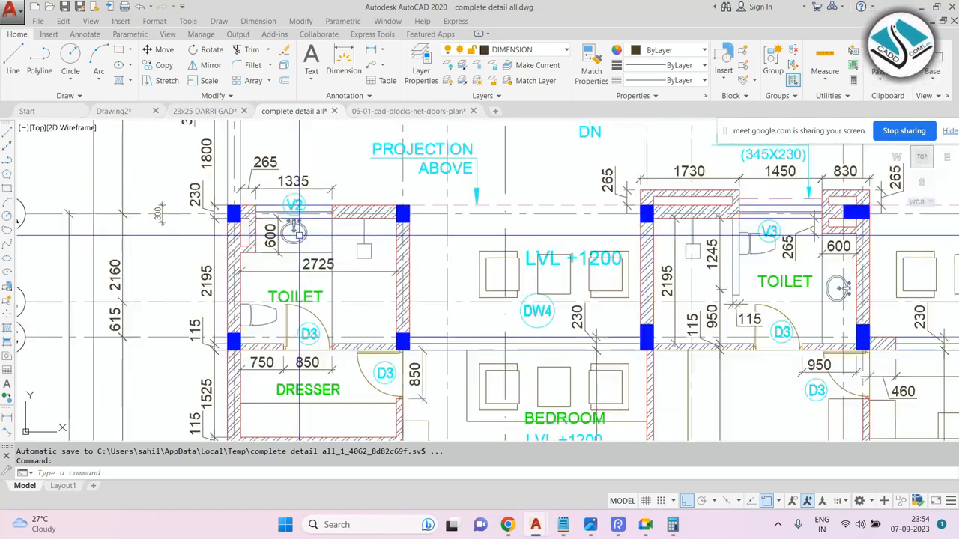
scroll(327, 246, down, 2)
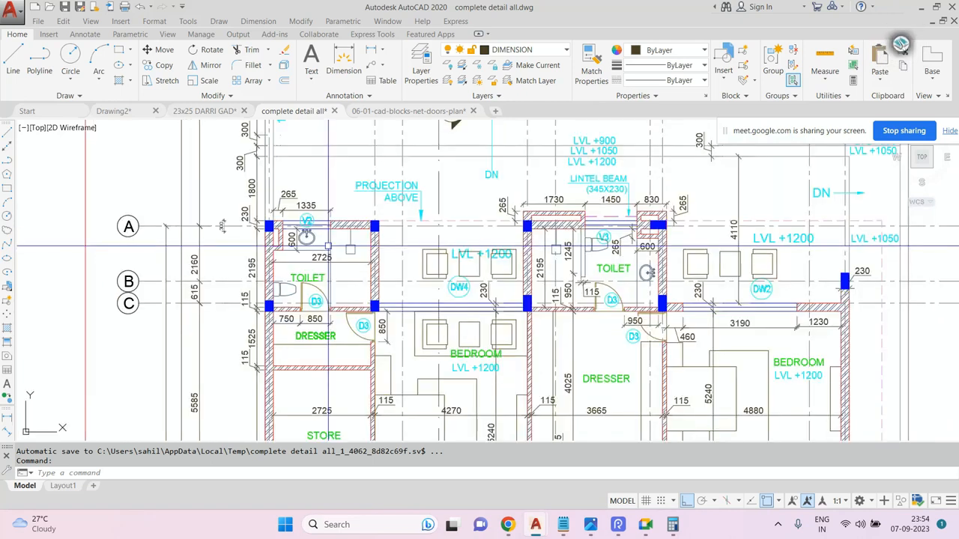
scroll(327, 246, down, 2)
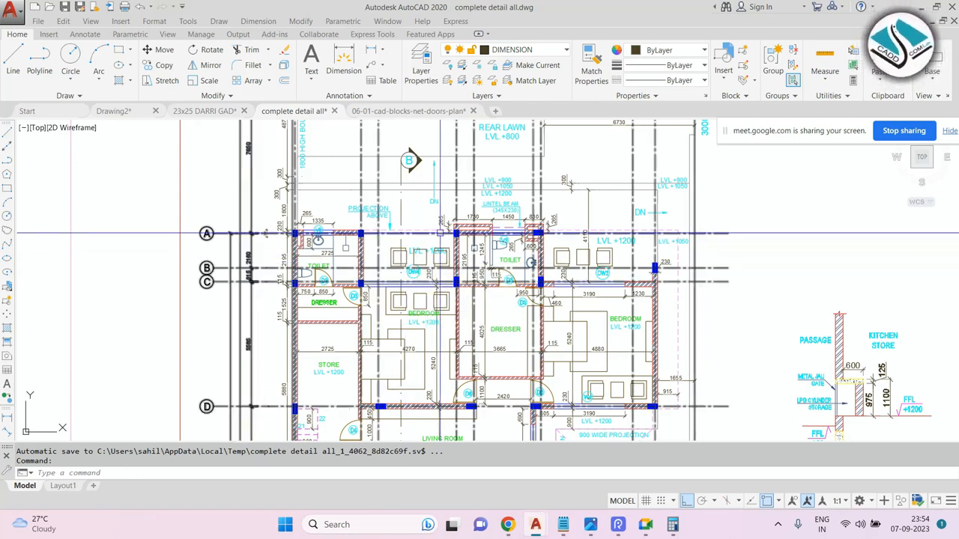
scroll(420, 313, up, 2)
middle_drag(427, 266, 412, 327)
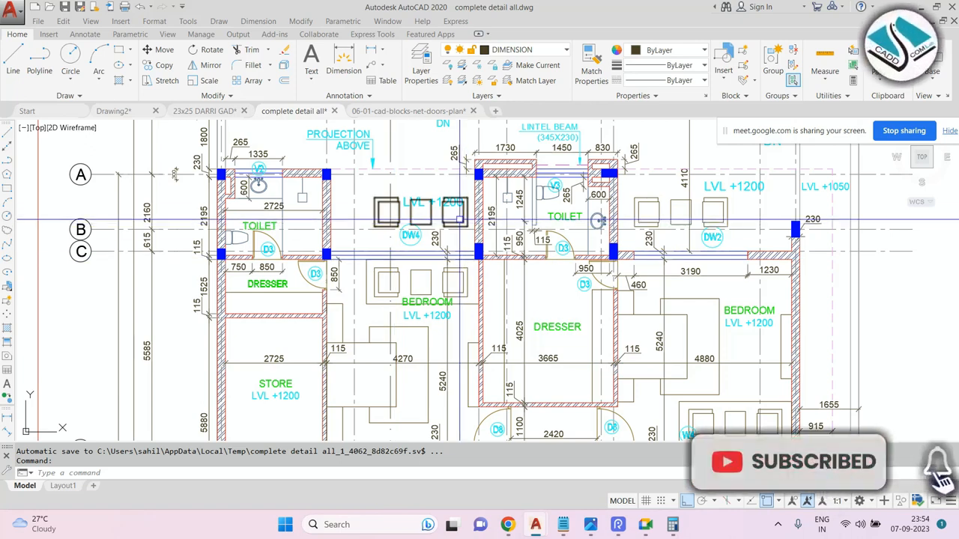
scroll(552, 196, up, 4)
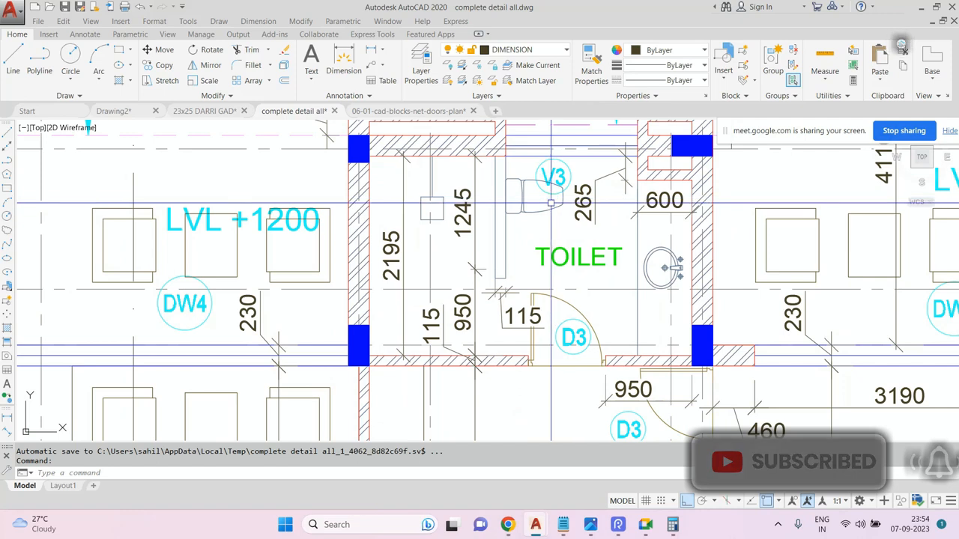
scroll(470, 212, down, 6)
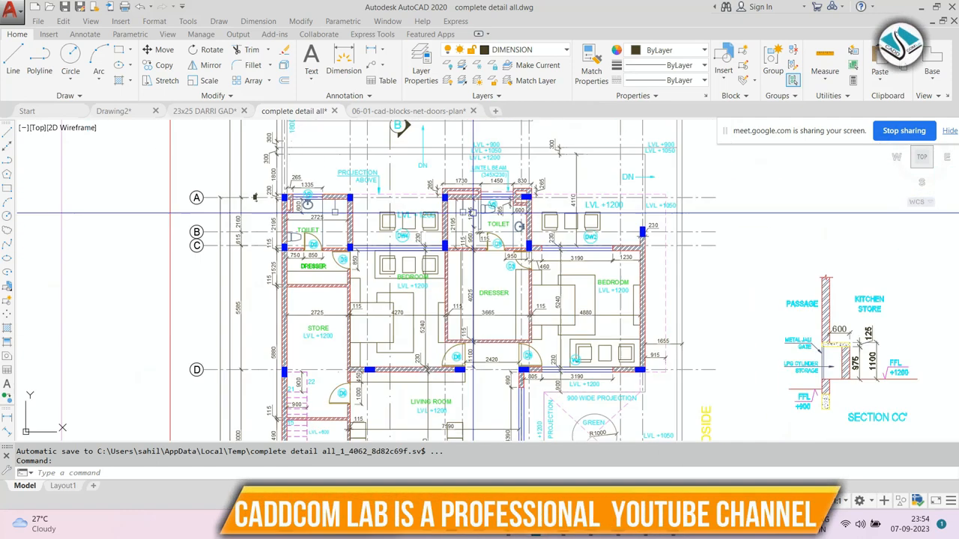
scroll(386, 280, up, 4)
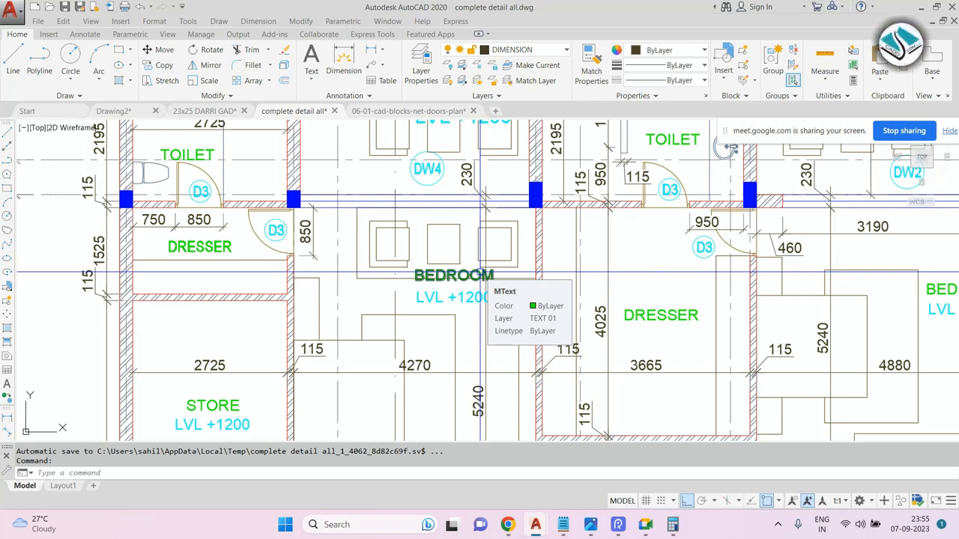
scroll(480, 277, down, 3)
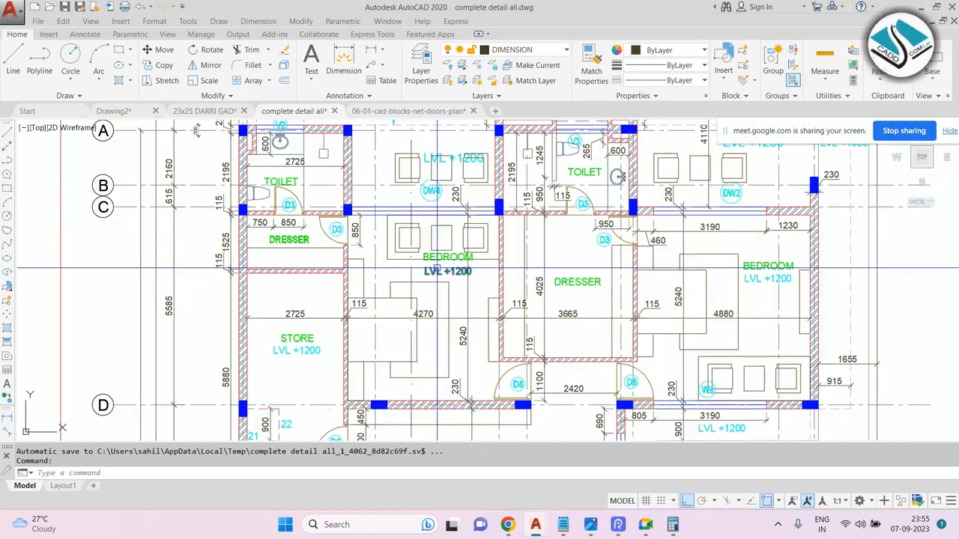
scroll(437, 258, up, 3)
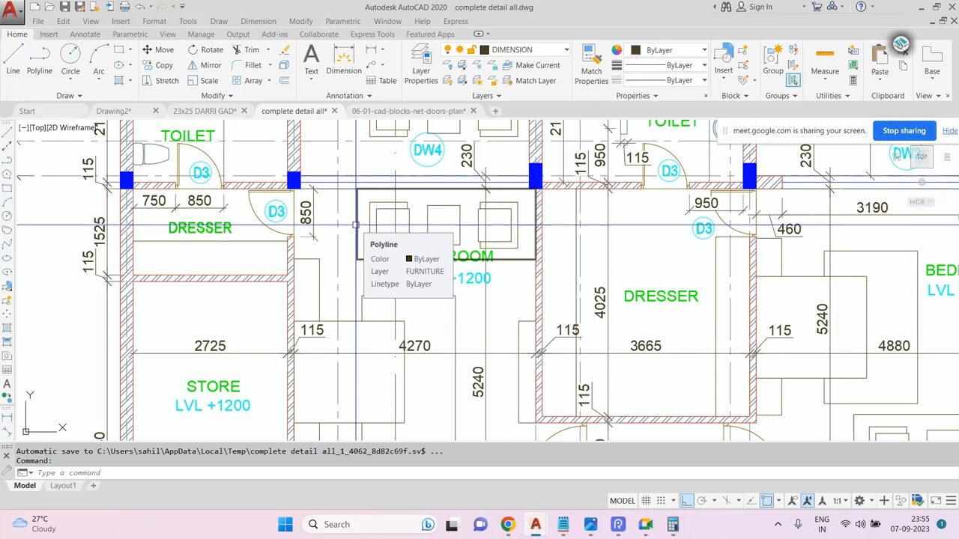
Examine the bedroom furniture, store, dresser and living room areas of the floor plan.
scroll(355, 225, down, 5)
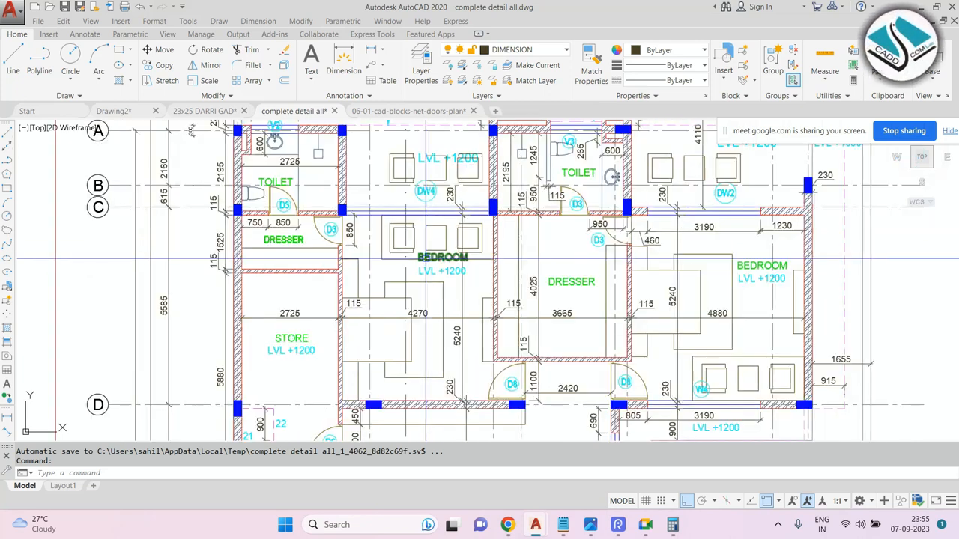
middle_drag(454, 284, 453, 259)
scroll(471, 287, up, 4)
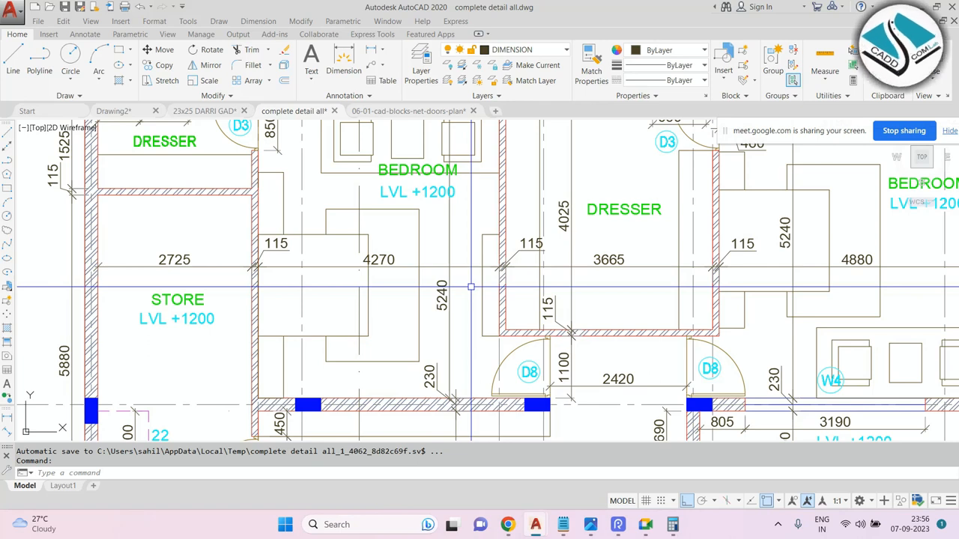
scroll(470, 287, down, 3)
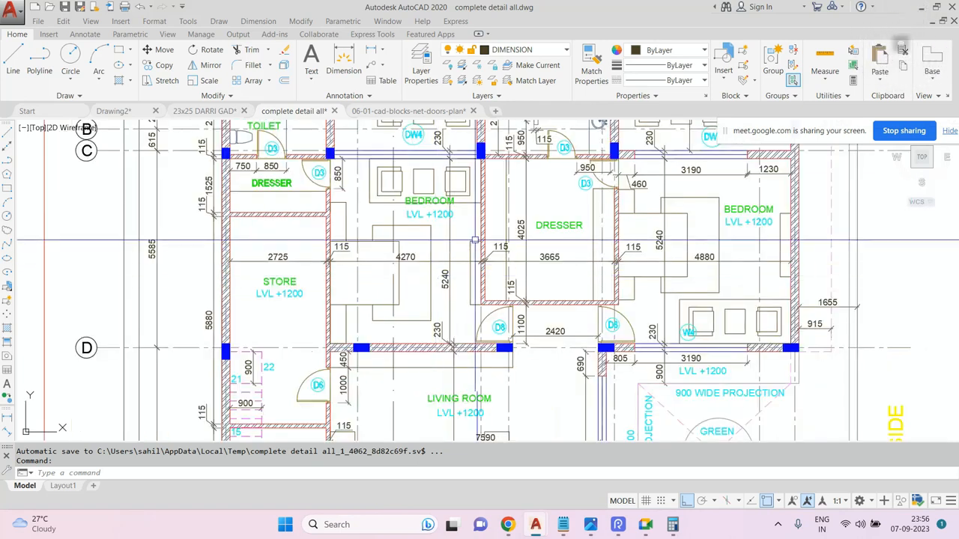
scroll(459, 174, up, 4)
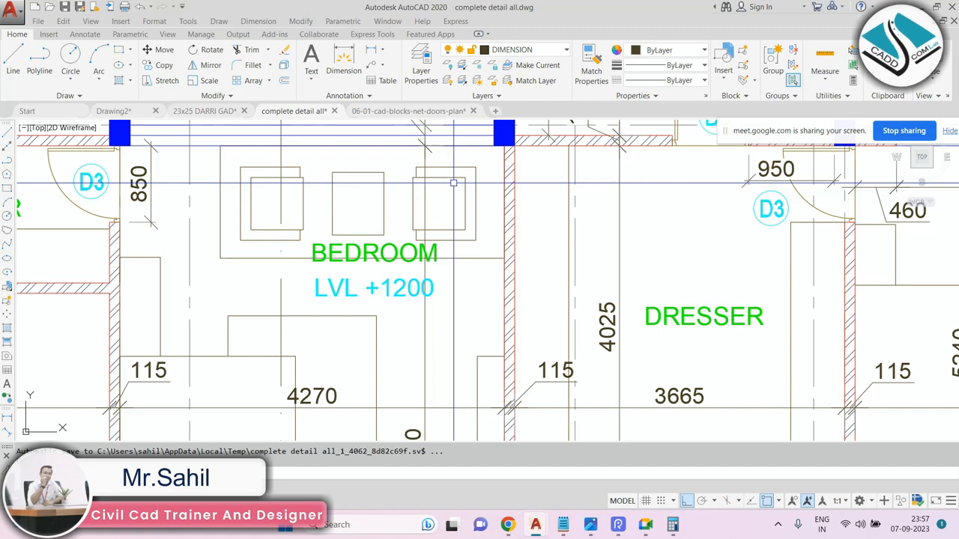
scroll(453, 182, down, 2)
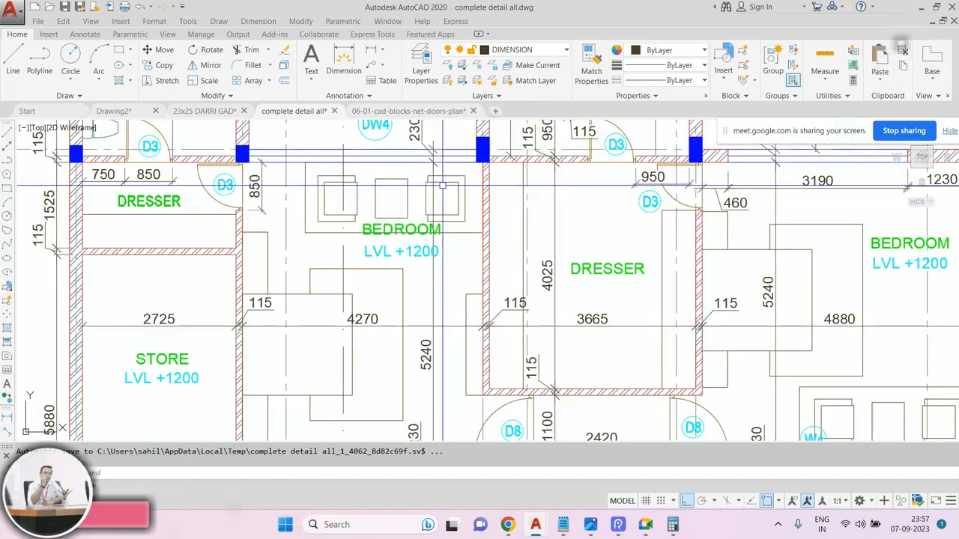
scroll(391, 180, up, 2)
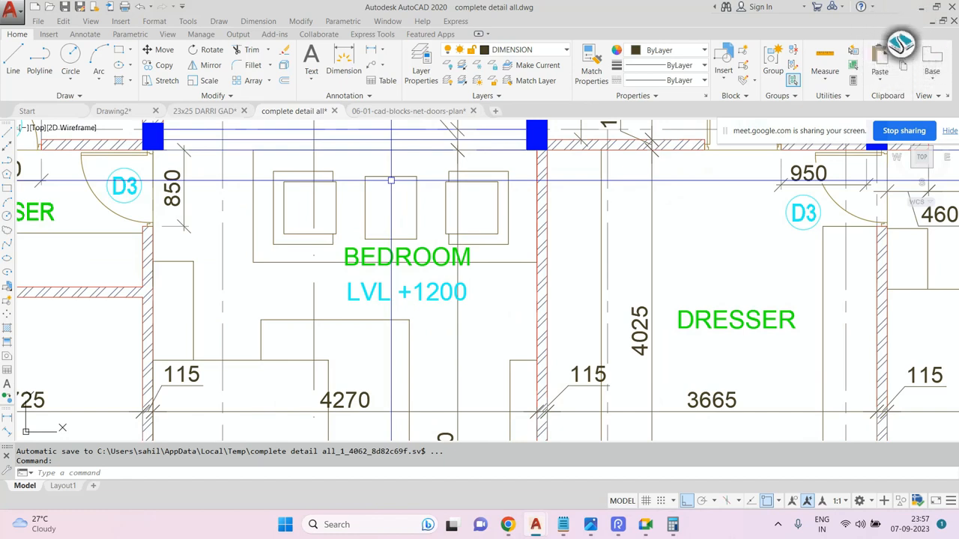
scroll(415, 198, down, 4)
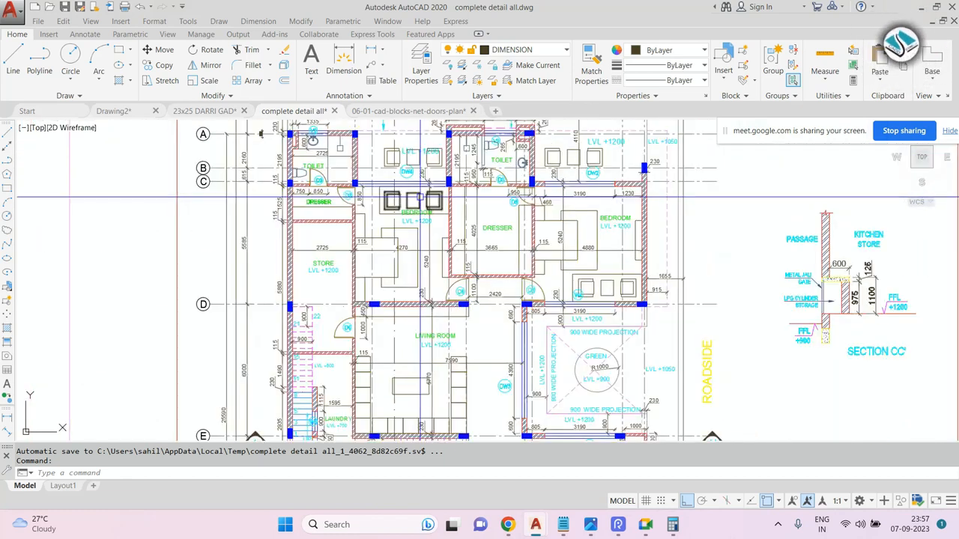
scroll(415, 200, up, 2)
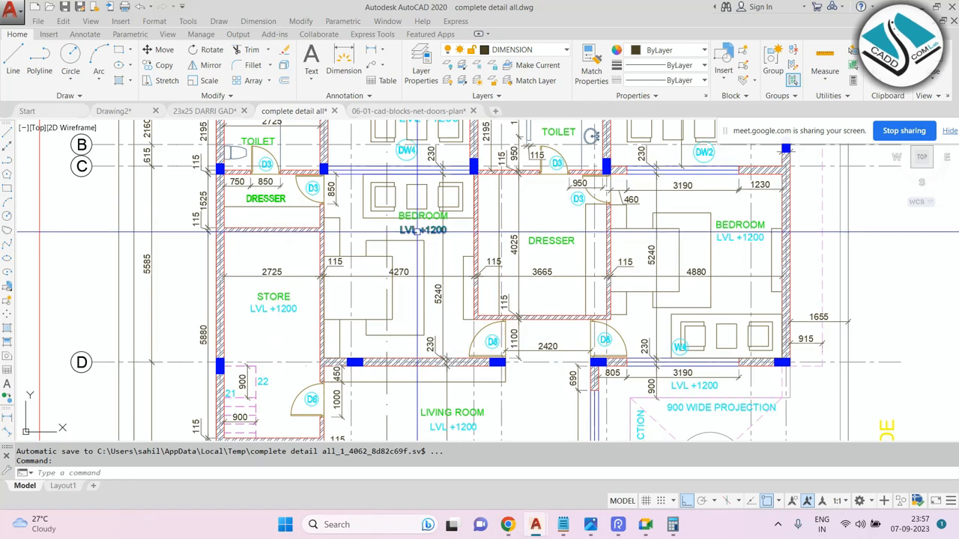
scroll(416, 230, up, 2)
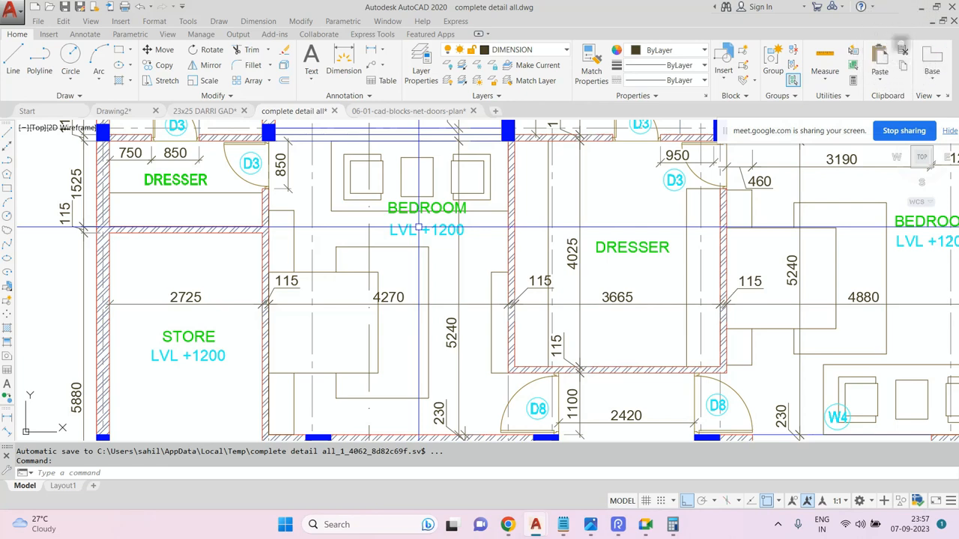
scroll(483, 236, down, 2)
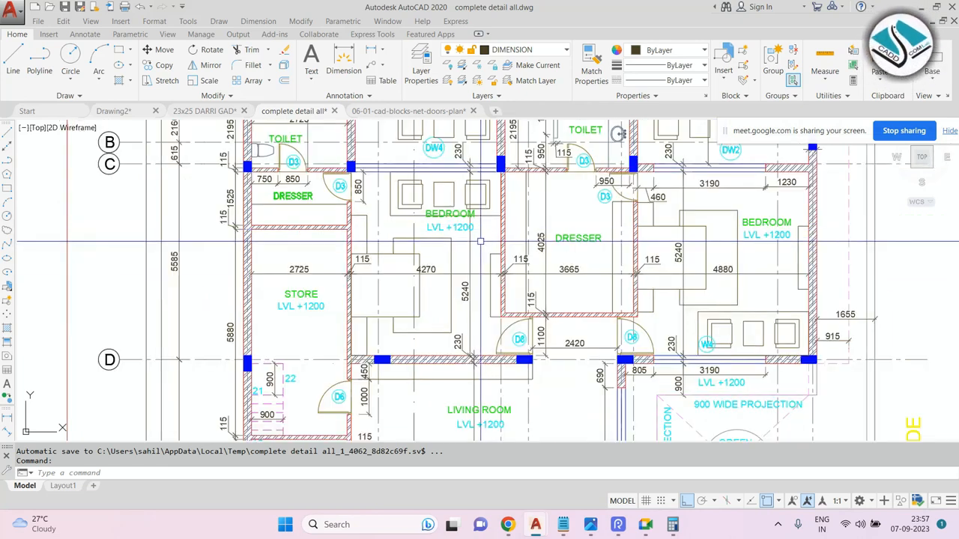
scroll(479, 241, down, 2)
scroll(434, 321, up, 5)
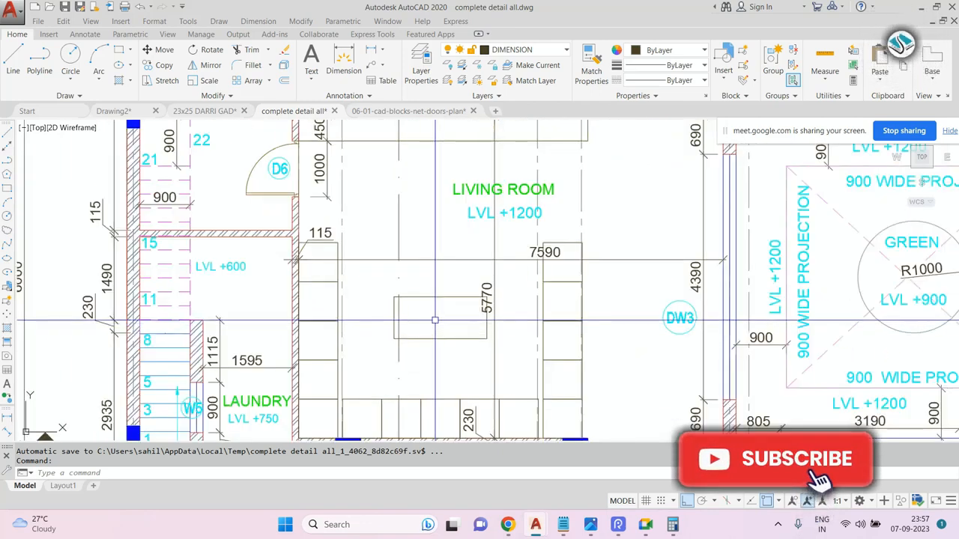
Pan and zoom across the floor plan from the living room and staircase up to the rear lawn.
scroll(523, 275, down, 2)
mouse_move(561, 262)
middle_down()
mouse_move(524, 247)
mouse_move(380, 241)
middle_up()
scroll(322, 250, down, 4)
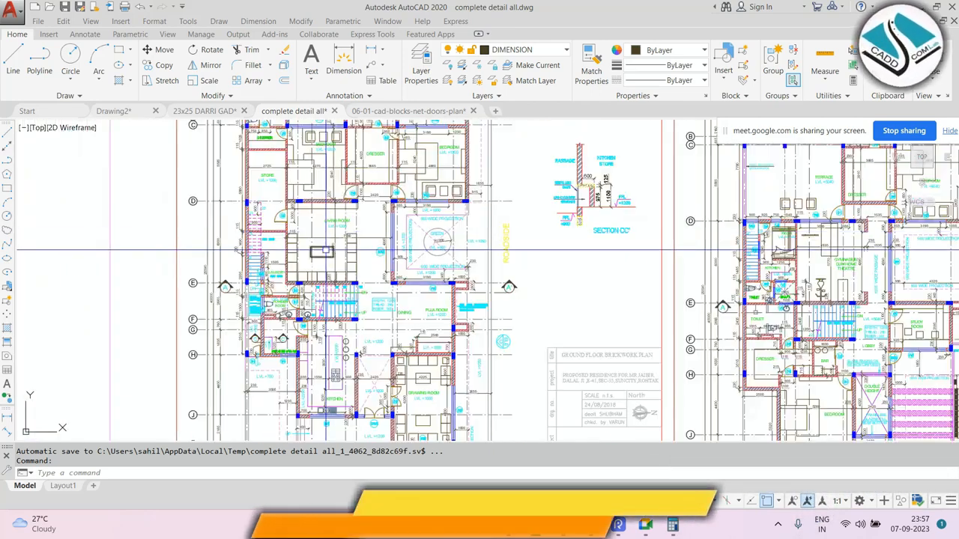
scroll(322, 251, up, 6)
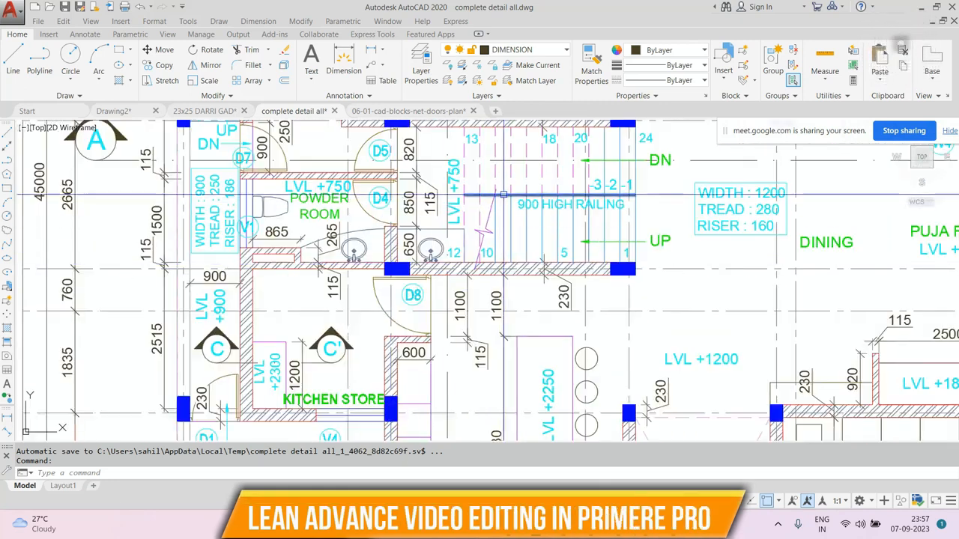
middle_drag(503, 195, 427, 275)
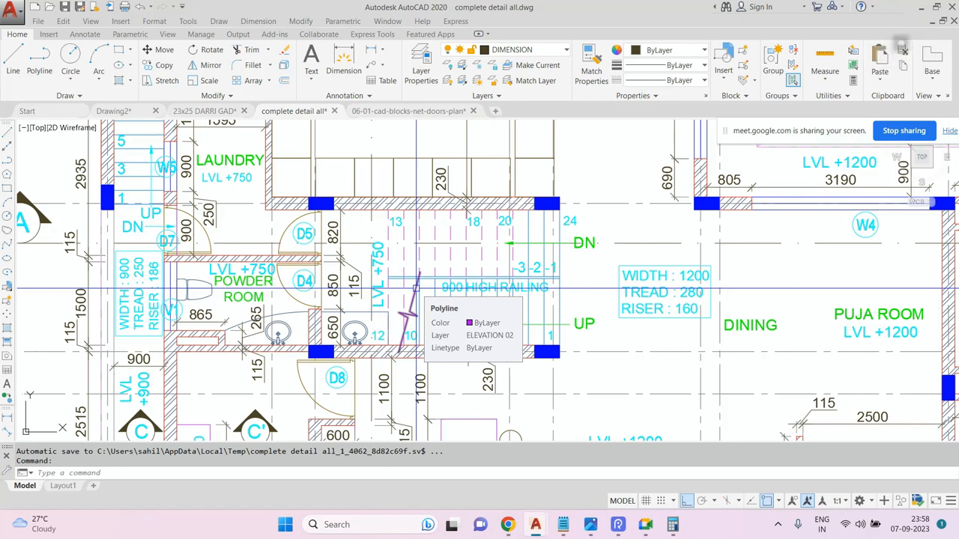
scroll(416, 287, down, 8)
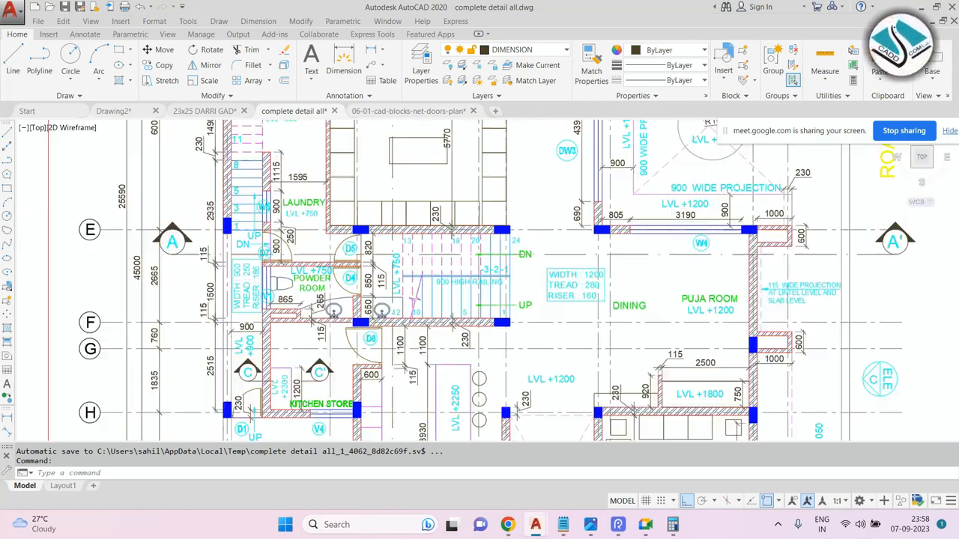
scroll(447, 210, up, 8)
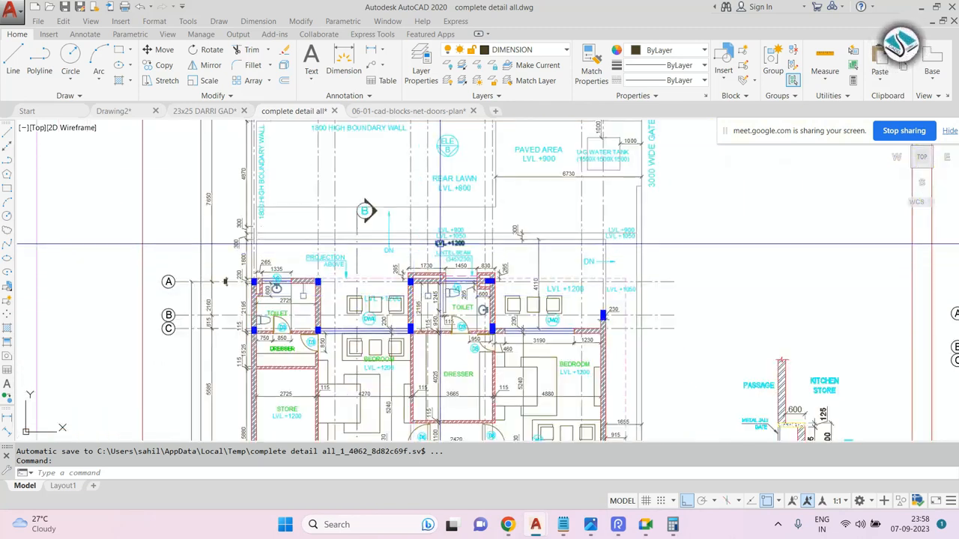
scroll(442, 244, down, 6)
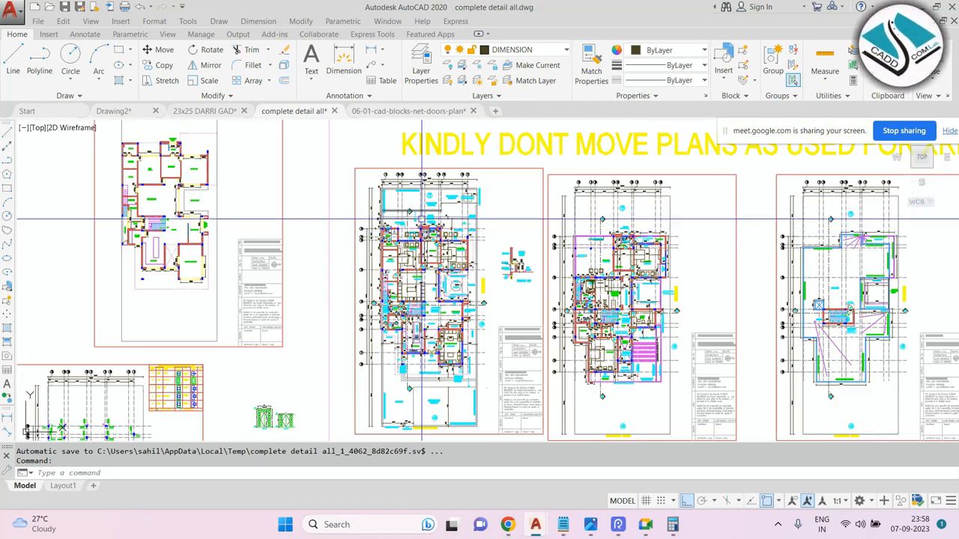
scroll(426, 203, up, 4)
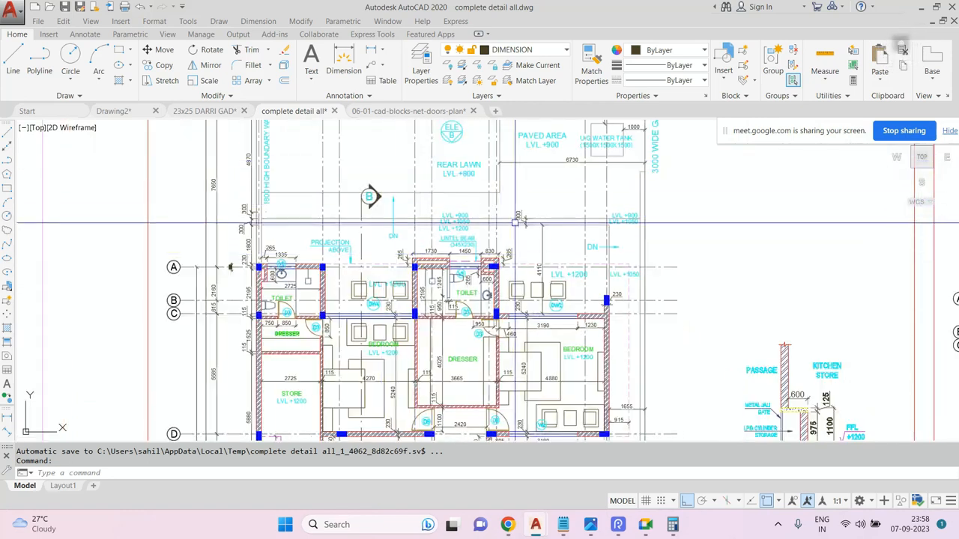
scroll(442, 225, down, 2)
scroll(397, 225, up, 5)
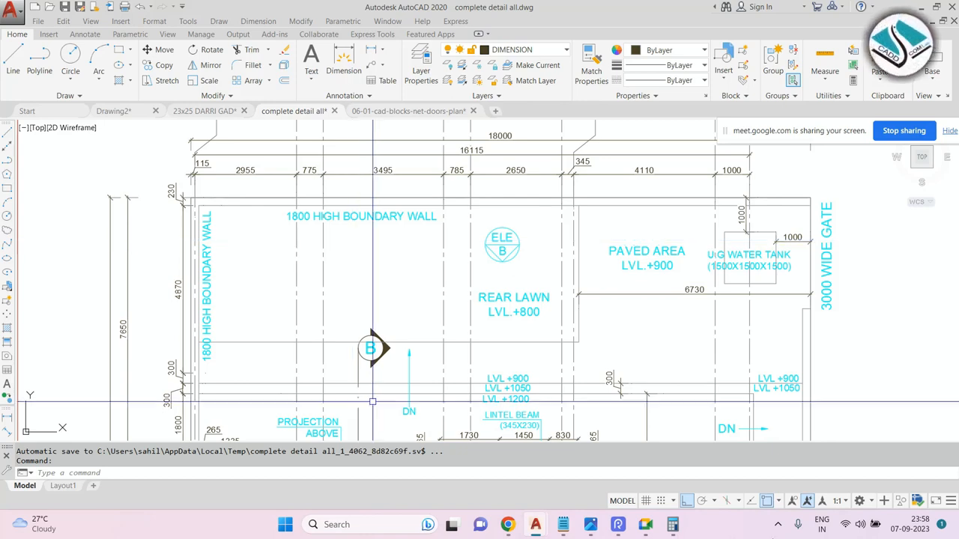
Zoom in and out around the toilets, dressers and bedrooms between grid lines A and C.
scroll(352, 240, down, 5)
scroll(494, 221, up, 1)
scroll(494, 220, up, 2)
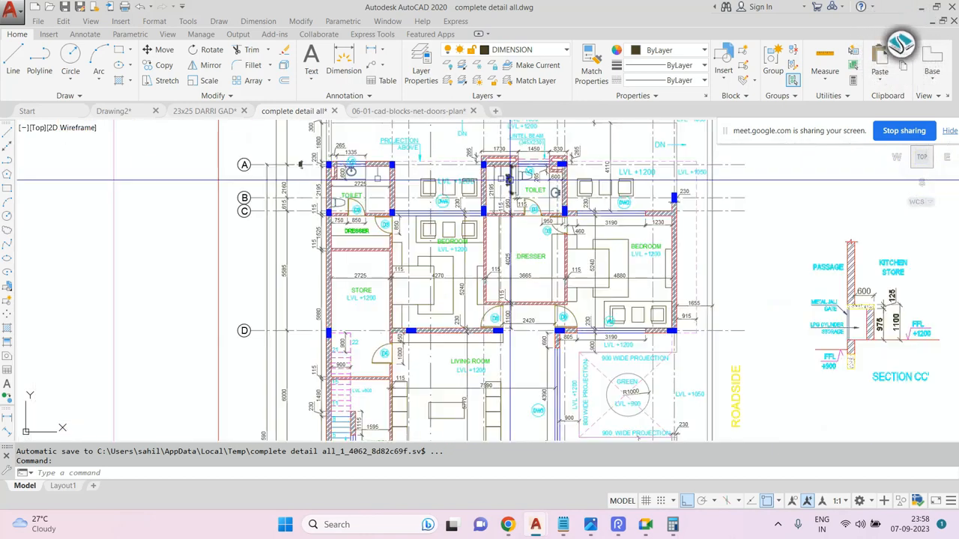
scroll(491, 180, up, 3)
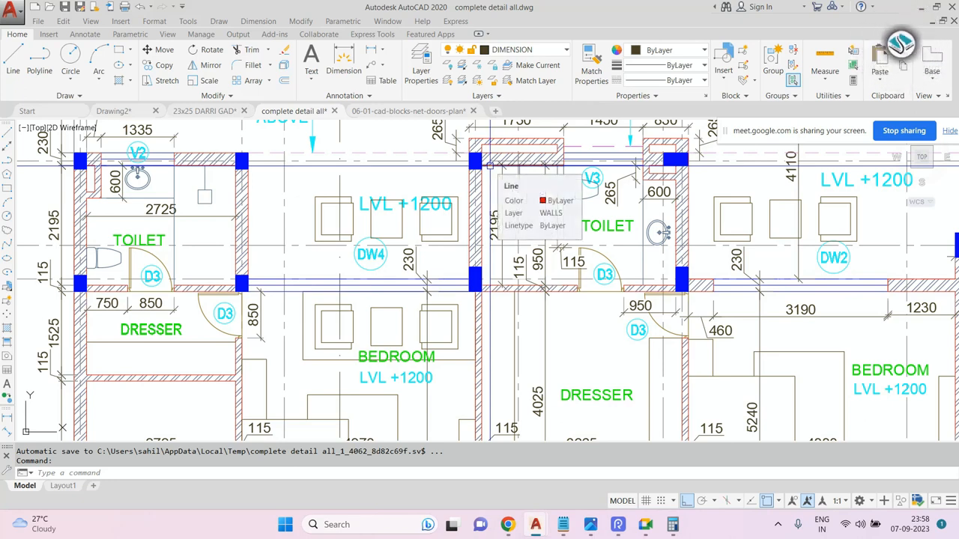
scroll(489, 164, down, 5)
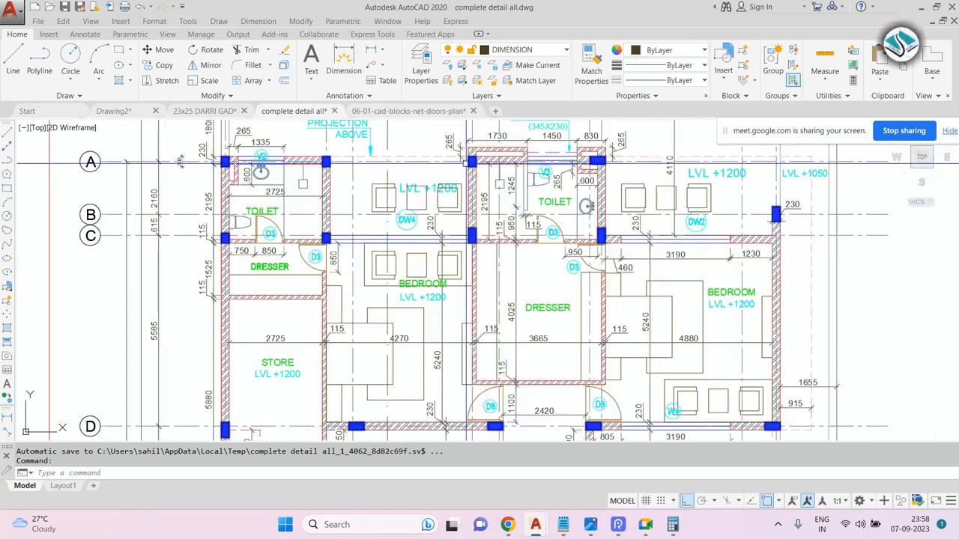
scroll(490, 164, up, 5)
scroll(489, 164, down, 3)
scroll(470, 195, up, 2)
scroll(470, 195, down, 4)
scroll(471, 195, up, 5)
scroll(470, 195, down, 3)
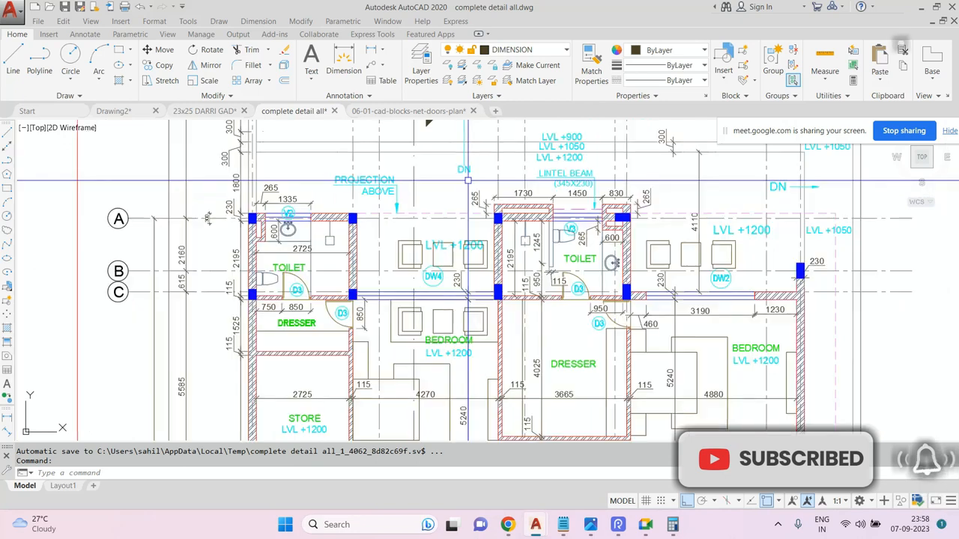
scroll(469, 263, up, 3)
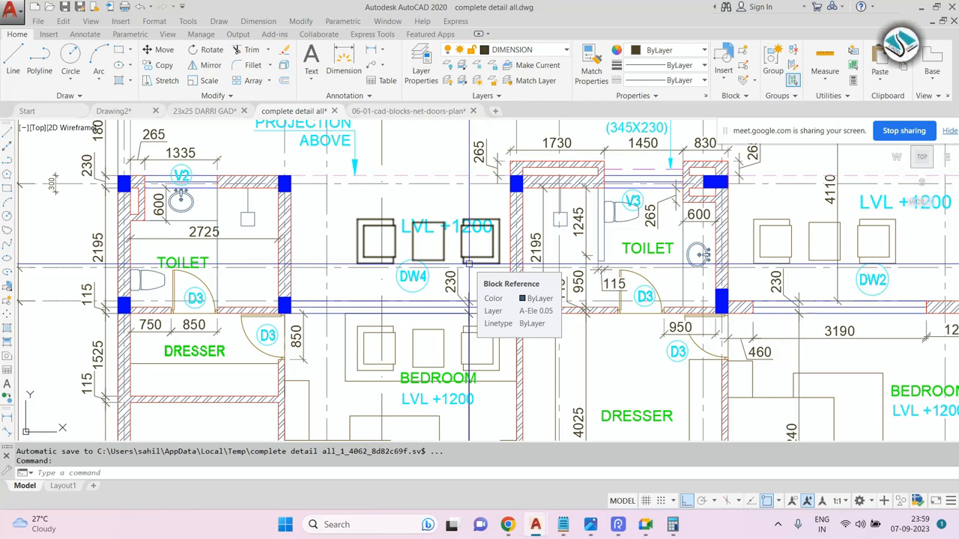
scroll(468, 263, down, 4)
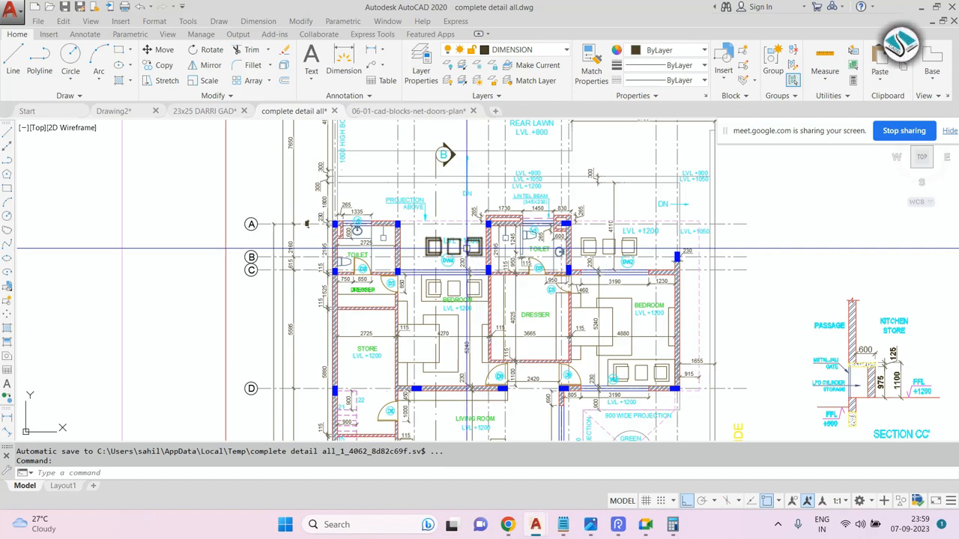
Switch to Notepad and undo recent edits to restore the command shortcut list.
click(562, 524)
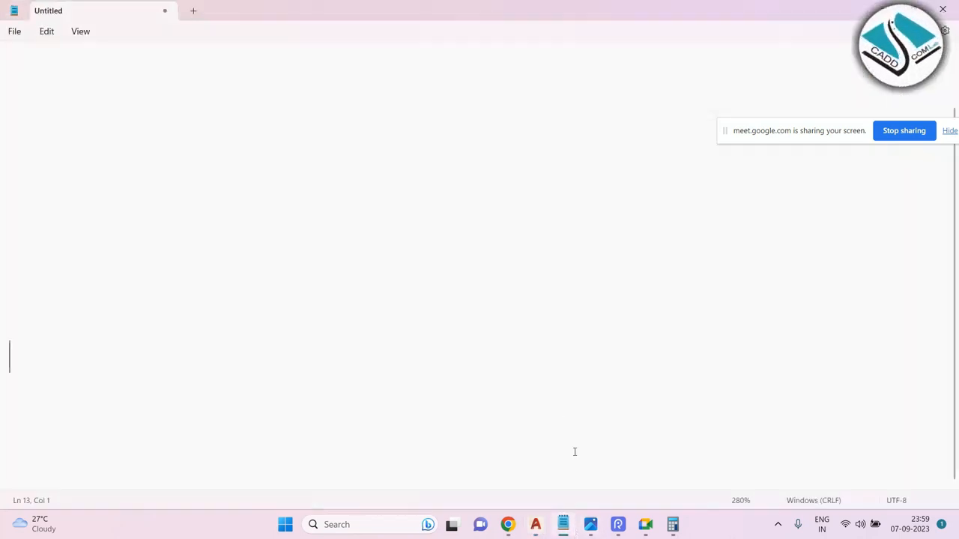
key(ctrl+z)
key(ctrl+z)
key(ctrl+z)
key(ctrl+z)
key(ctrl+z)
key(ctrl+z)
key(ctrl+z)
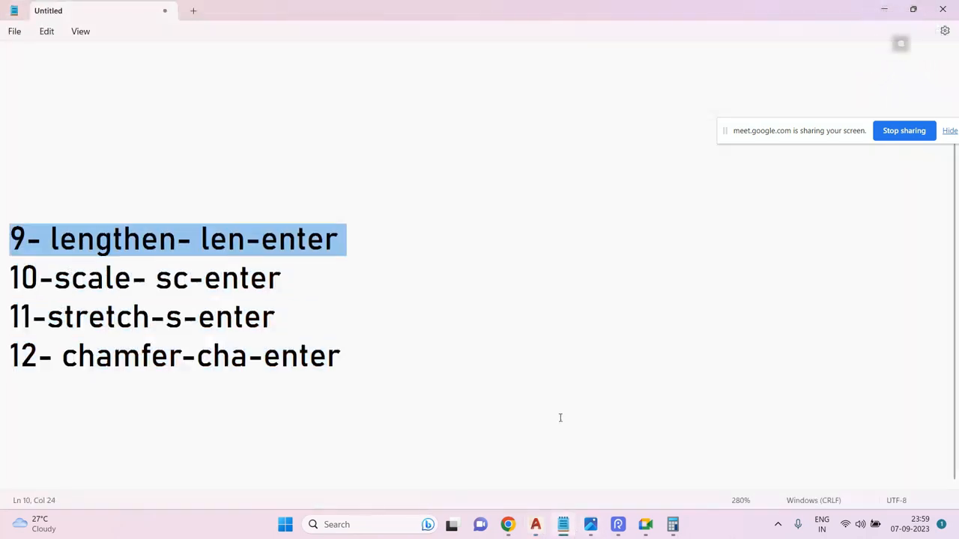
key(ctrl+z)
key(ctrl+z)
key(ctrl+z)
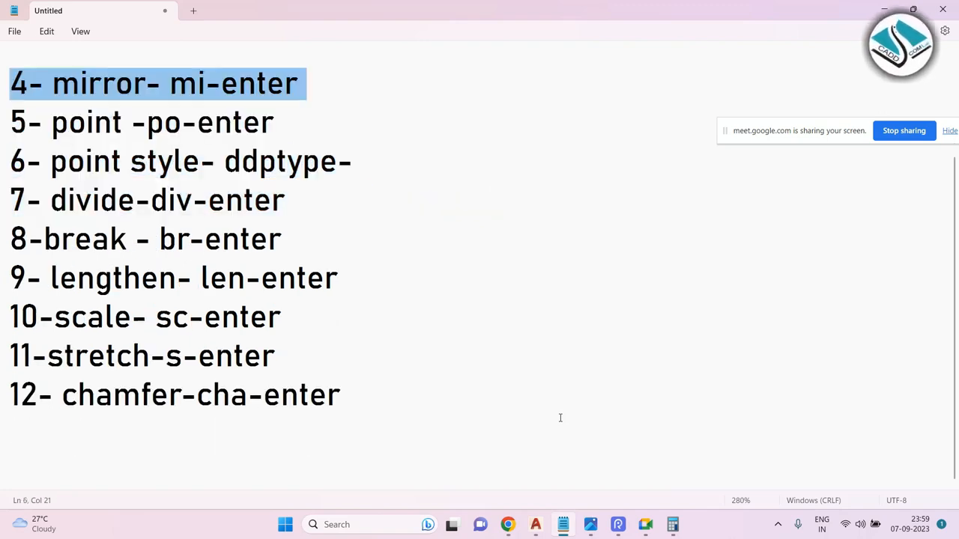
key(ctrl+z)
key(ctrl+z)
key(ctrl+z)
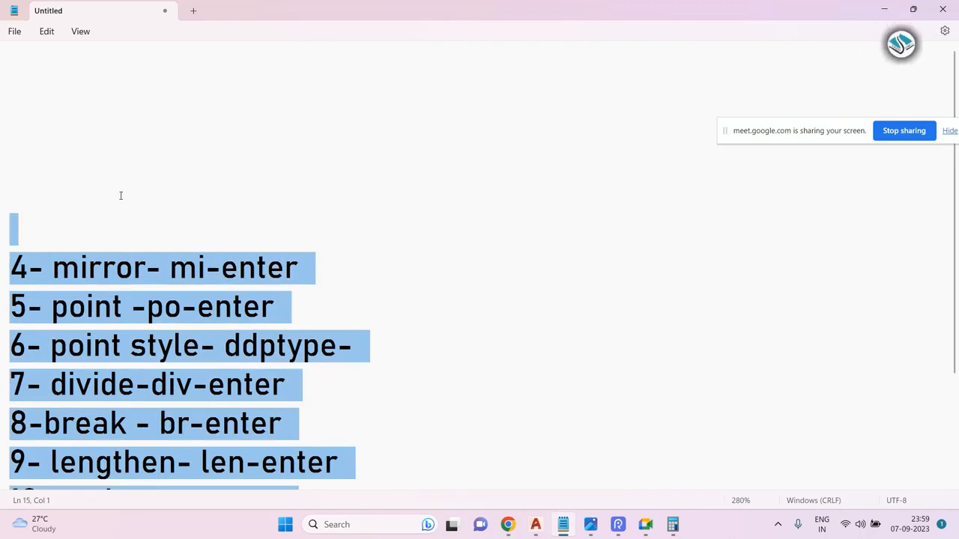
Delete the blank lines above the shortcut list so it starts with the mirror entry.
drag(421, 452, 23, 148)
scroll(186, 178, down, 2)
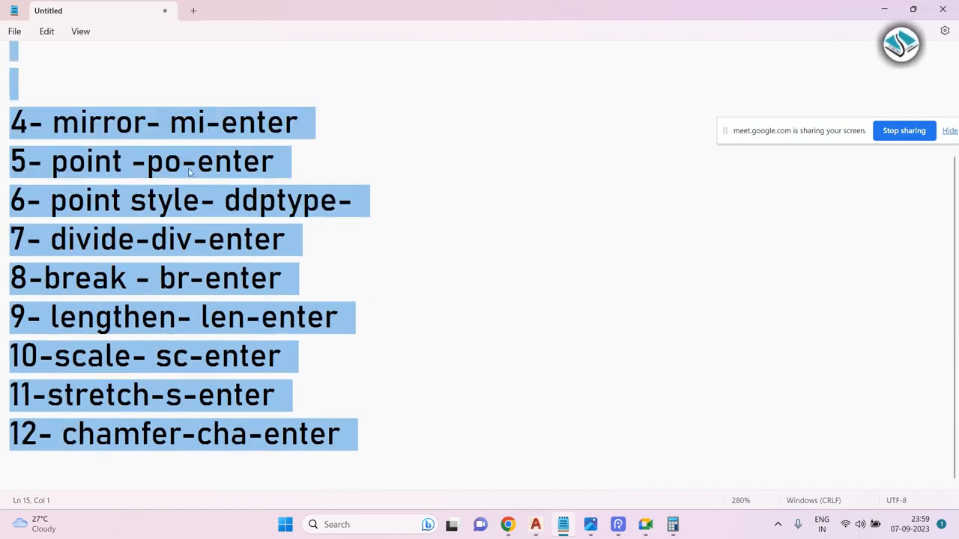
click(161, 69)
key(BackSpace)
key(BackSpace)
key(BackSpace)
key(BackSpace)
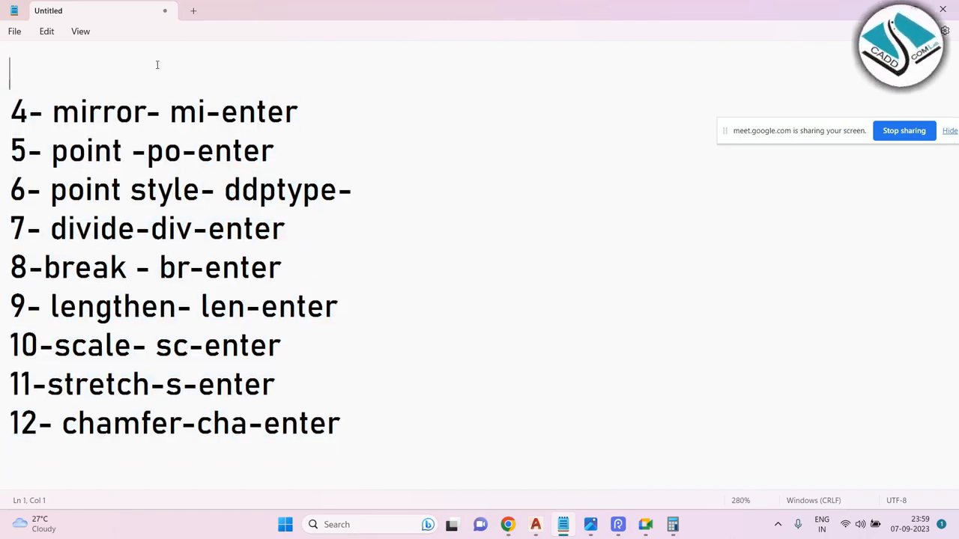
Highlight the shortcut list from mirror to chamfer to review the commands.
drag(347, 421, 1, 114)
click(463, 357)
drag(349, 424, 2, 124)
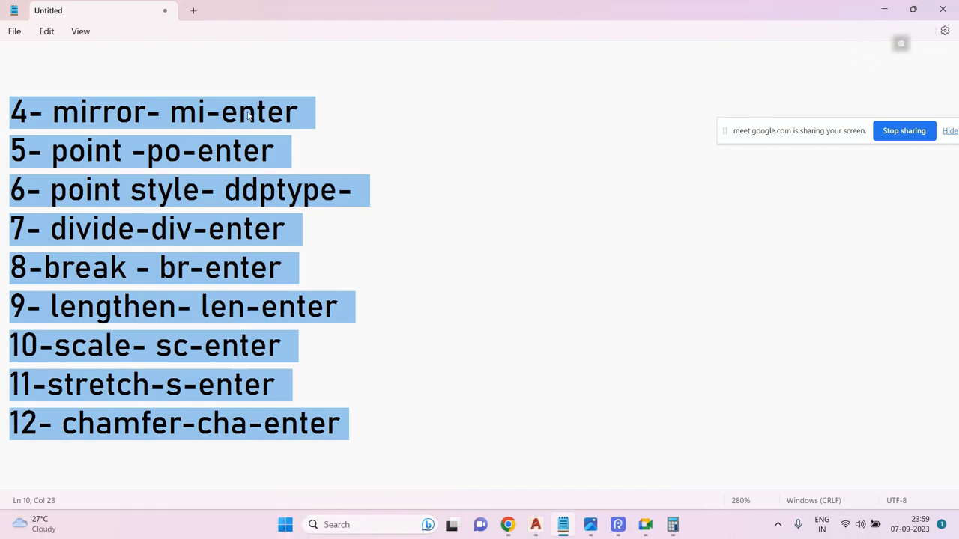
click(337, 229)
click(307, 390)
click(405, 413)
drag(405, 413, 1, 122)
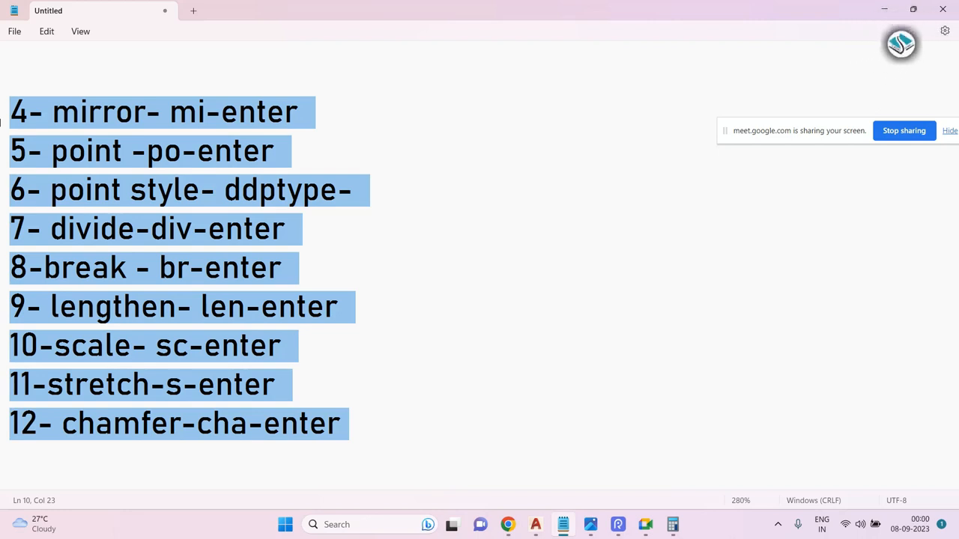
click(574, 302)
drag(346, 424, 9, 108)
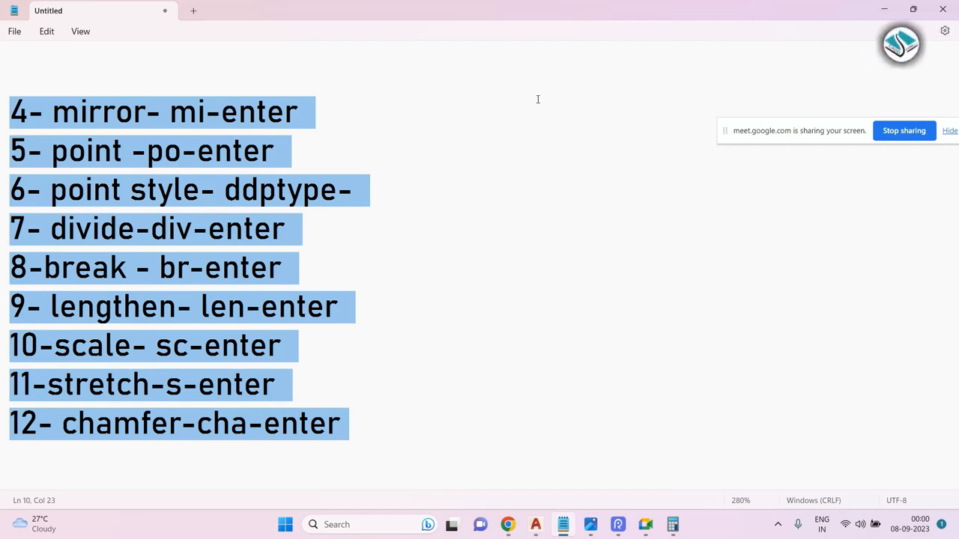
click(317, 58)
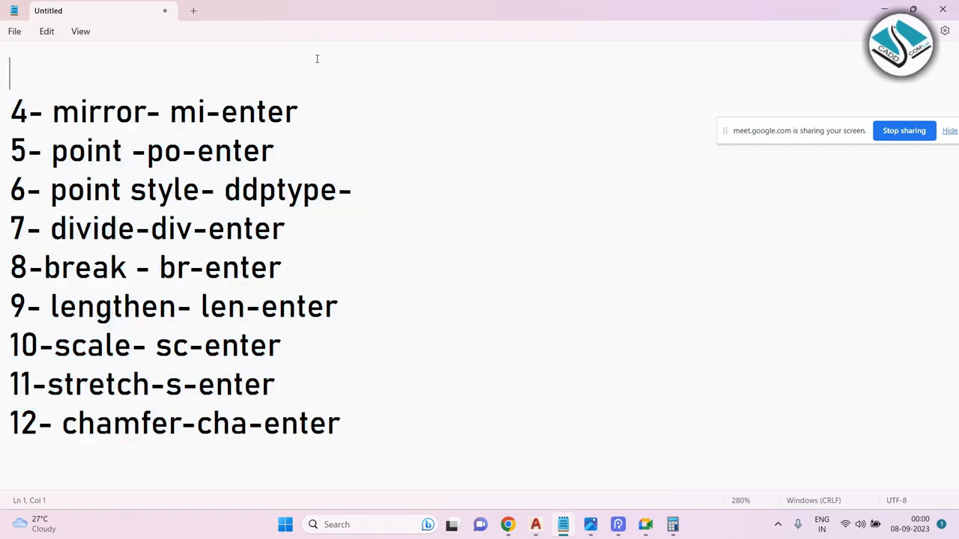
click(884, 6)
scroll(484, 199, down, 4)
scroll(490, 189, up, 4)
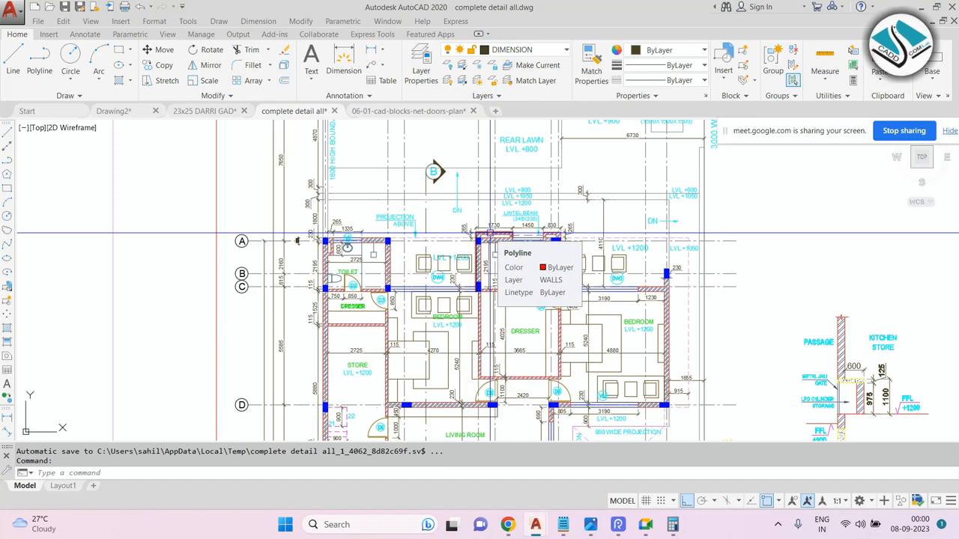
Select all of the shortcut list in Notepad and switch back to the drawing.
click(562, 524)
click(438, 436)
key(ctrl+a)
key(alt+Tab)
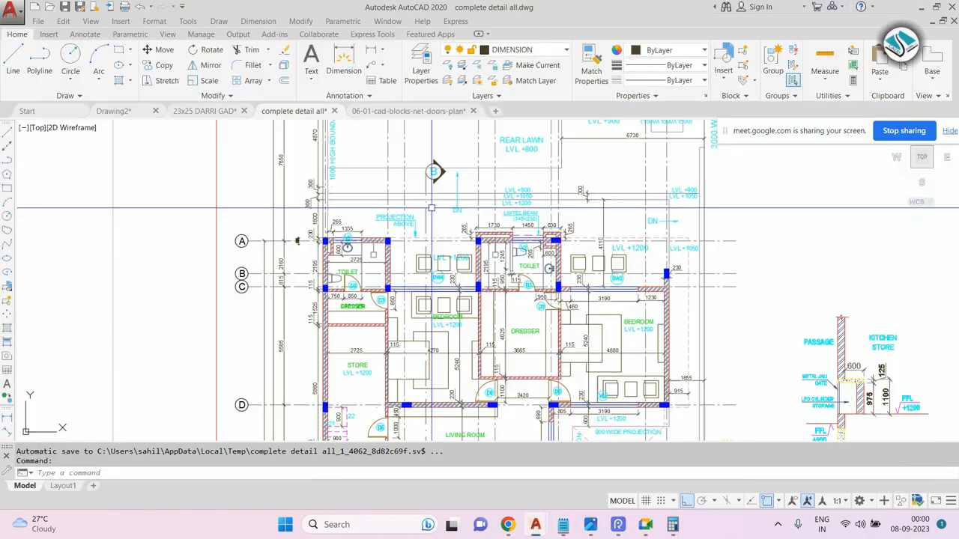
Zoom out to survey the floor plan sheets and the plinth beam plan.
scroll(450, 234, up, 4)
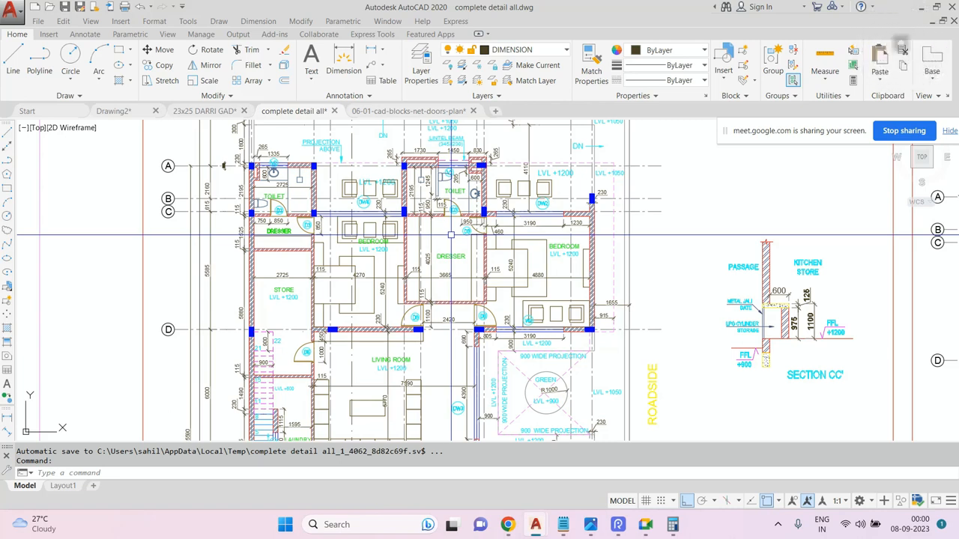
scroll(374, 229, down, 4)
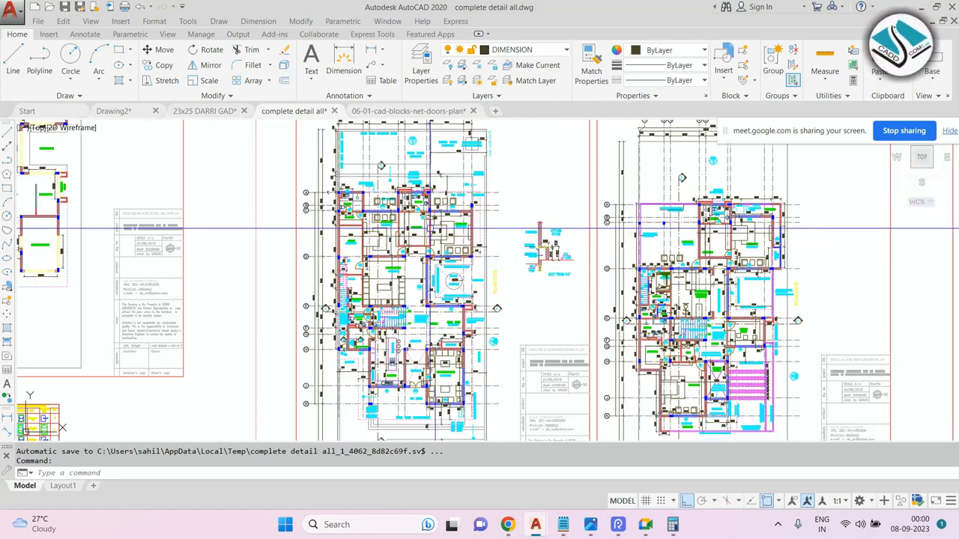
scroll(375, 225, up, 4)
scroll(419, 228, down, 6)
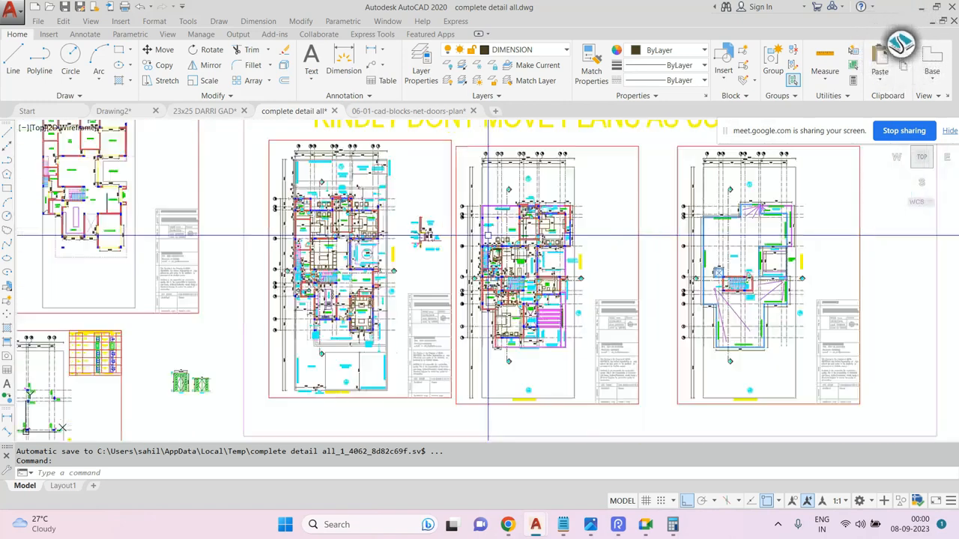
scroll(487, 235, up, 3)
scroll(488, 236, down, 4)
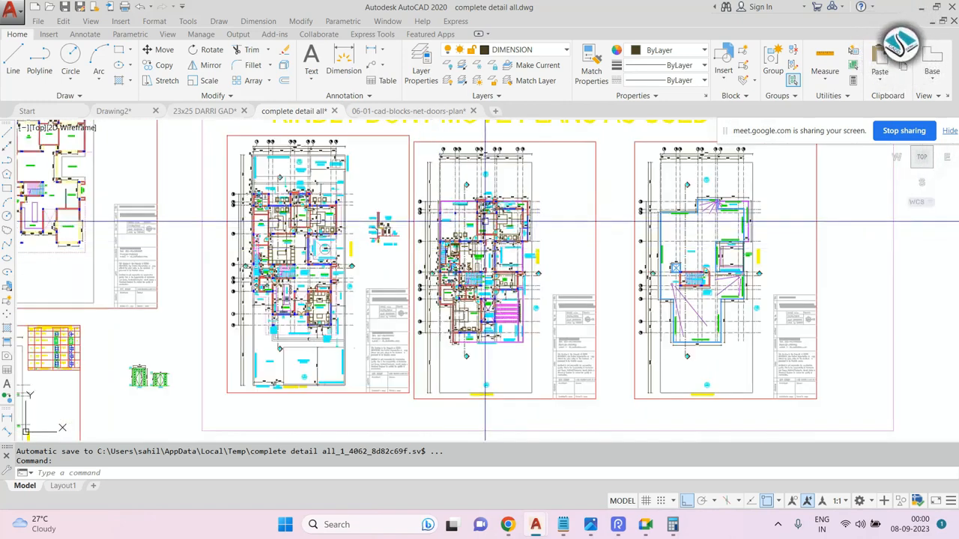
scroll(479, 240, down, 2)
scroll(483, 232, up, 3)
scroll(487, 228, down, 2)
scroll(528, 208, up, 4)
scroll(539, 188, down, 4)
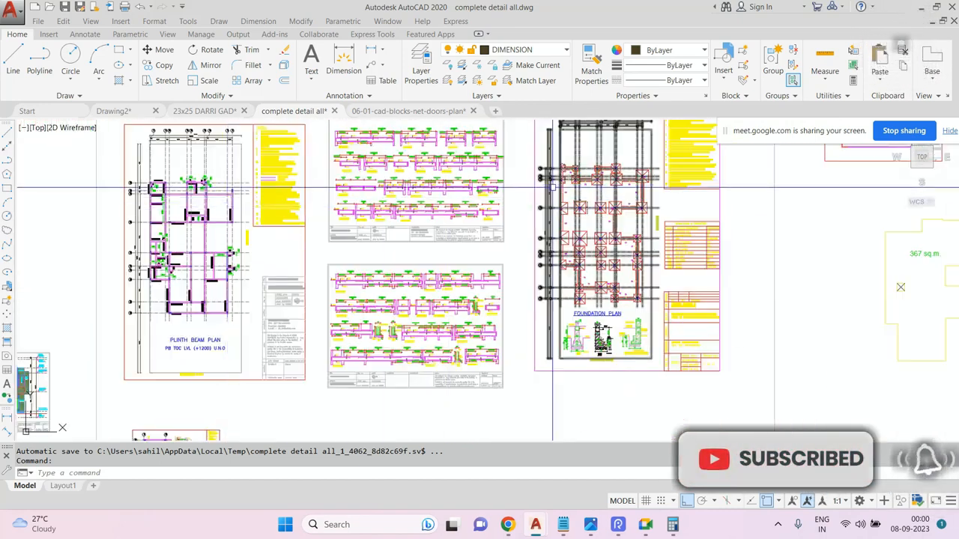
Examine the foundation plan and the front elevation's level markers.
scroll(612, 182, up, 4)
scroll(612, 182, down, 4)
scroll(544, 202, up, 4)
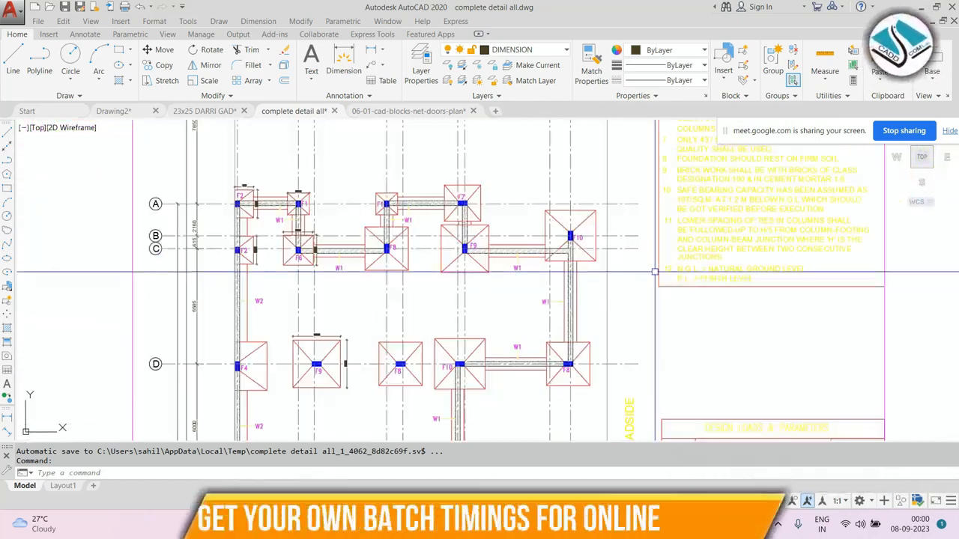
scroll(544, 202, down, 4)
scroll(385, 224, up, 5)
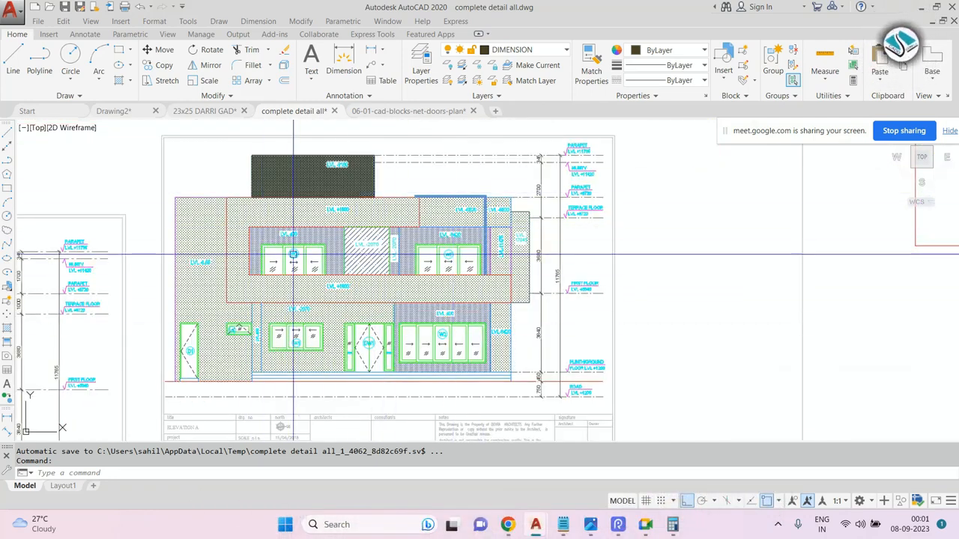
scroll(440, 341, up, 5)
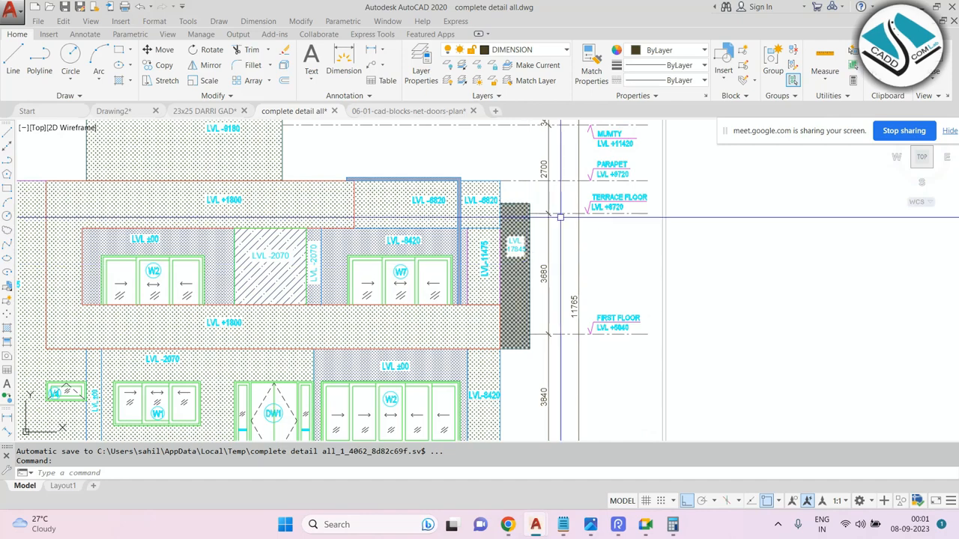
scroll(451, 291, down, 1)
scroll(516, 229, up, 2)
scroll(516, 229, down, 2)
scroll(559, 188, up, 2)
scroll(558, 187, down, 2)
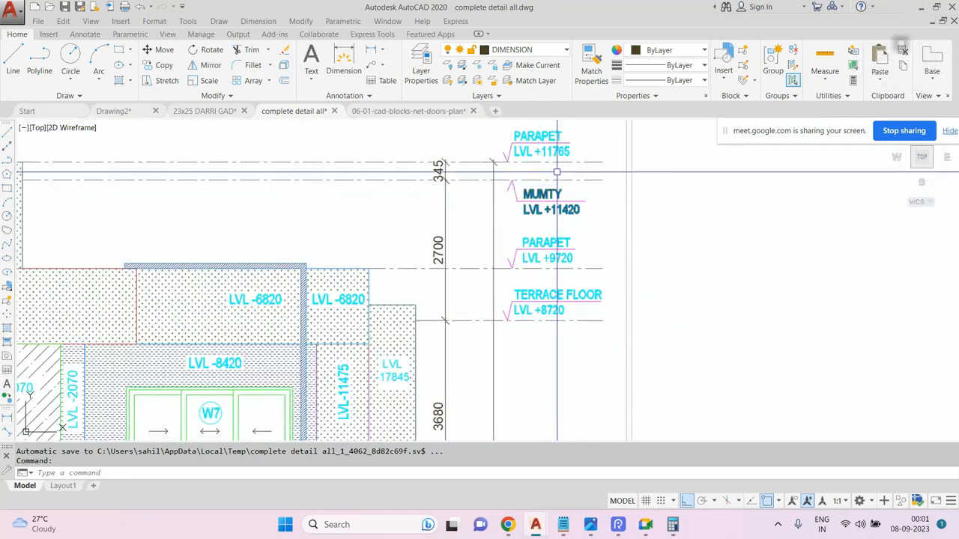
Survey the elevation sheet, its materials specifications table, the door and window detail sheets and the sections.
scroll(544, 302, down, 3)
scroll(407, 250, up, 2)
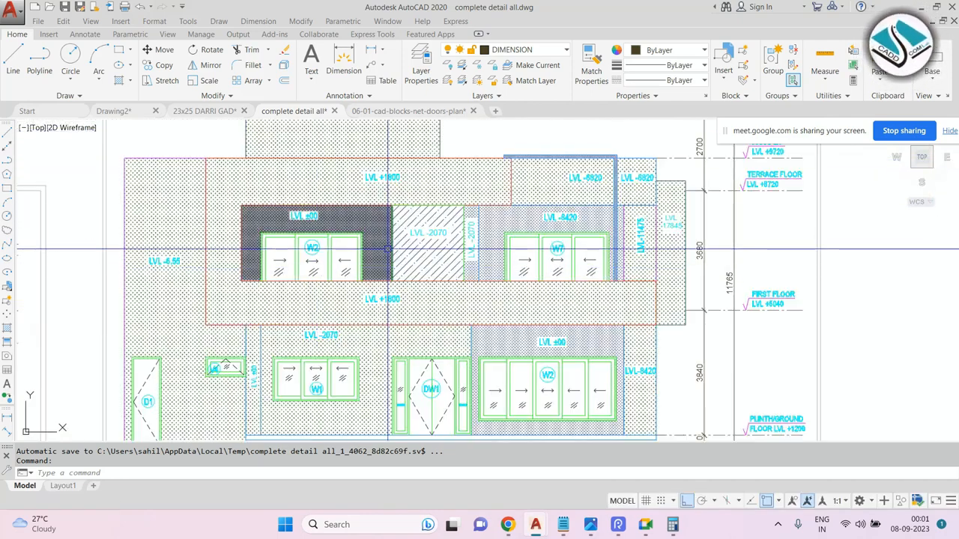
scroll(407, 250, down, 4)
scroll(81, 381, up, 6)
middle_drag(153, 349, 364, 308)
scroll(361, 306, up, 2)
mouse_move(449, 230)
middle_down()
mouse_move(220, 246)
mouse_move(430, 252)
middle_up()
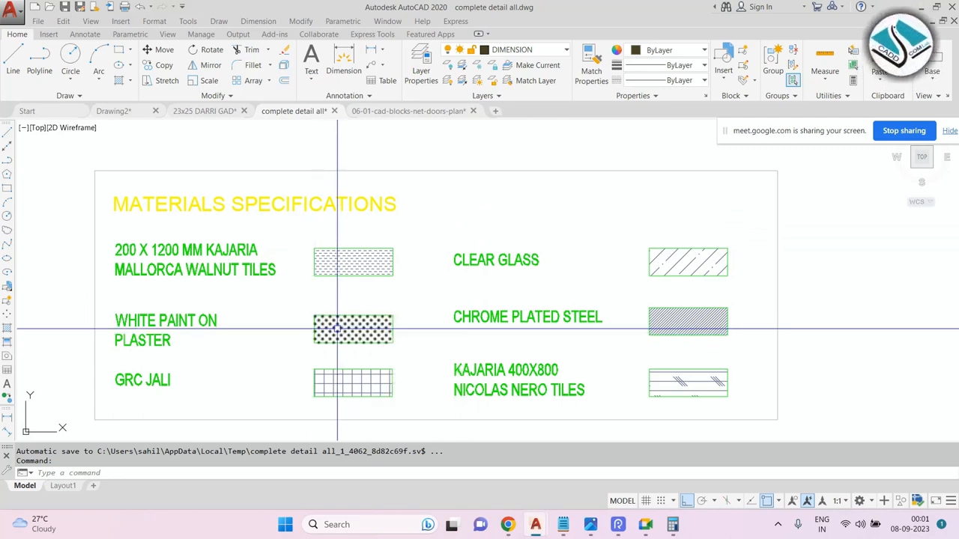
scroll(414, 278, down, 2)
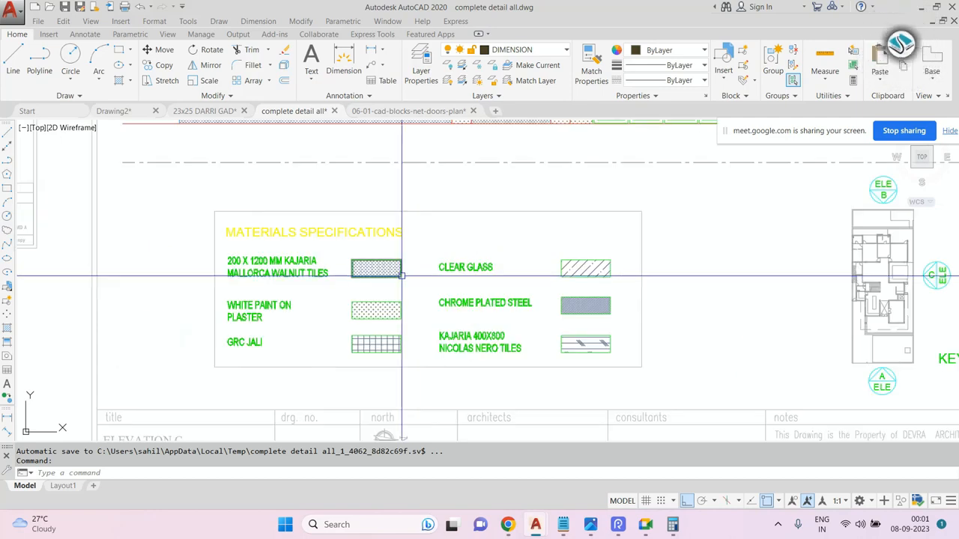
scroll(428, 307, down, 5)
scroll(468, 250, up, 2)
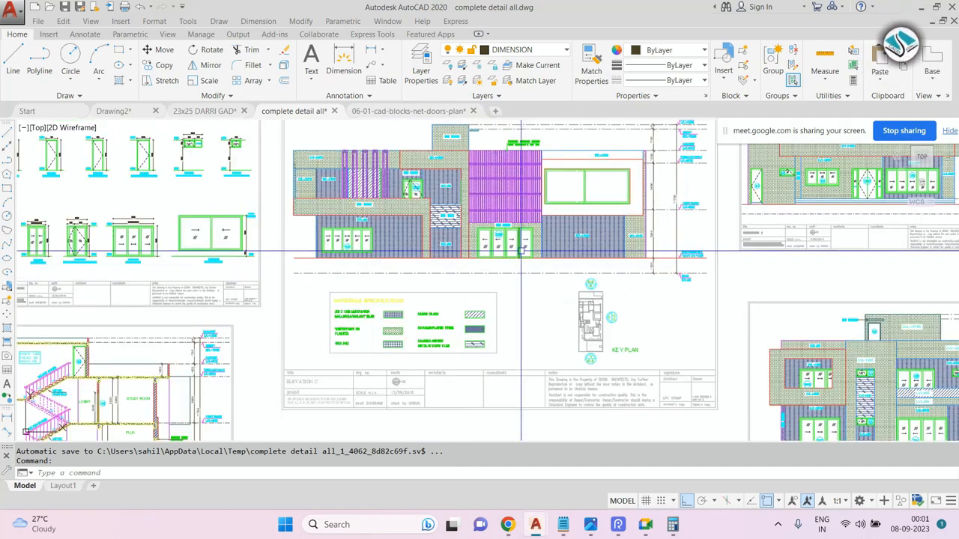
scroll(525, 221, down, 2)
middle_drag(285, 259, 460, 292)
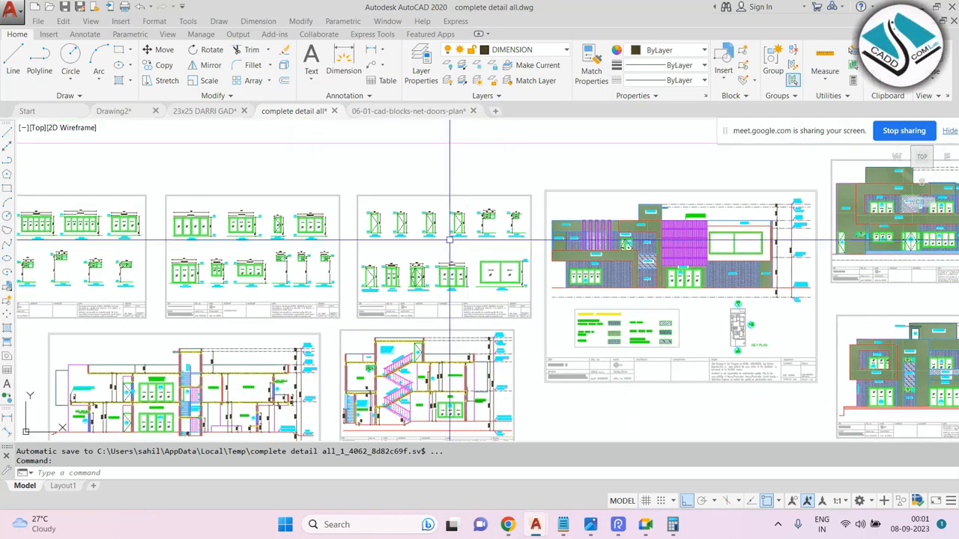
scroll(448, 239, up, 2)
scroll(513, 188, up, 1)
scroll(483, 278, down, 3)
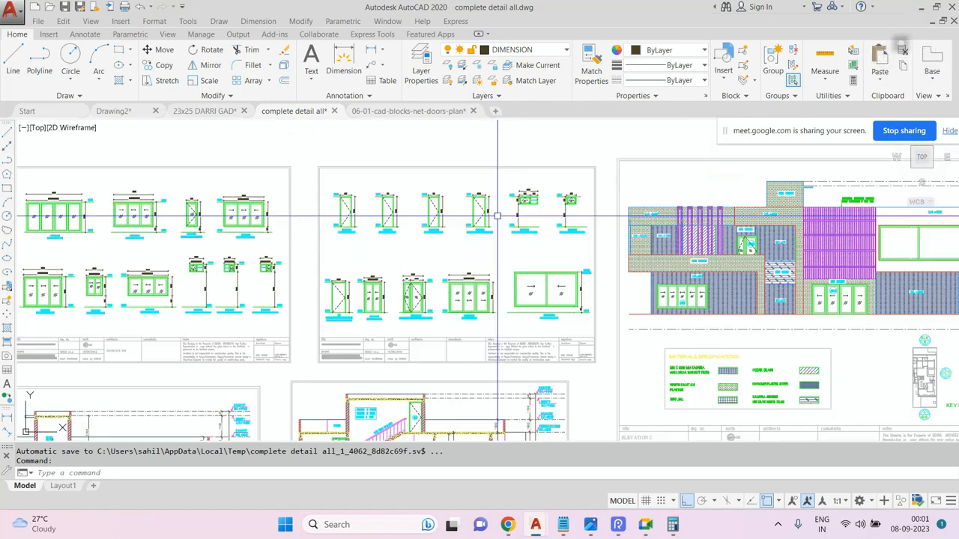
scroll(497, 215, down, 2)
scroll(420, 206, up, 4)
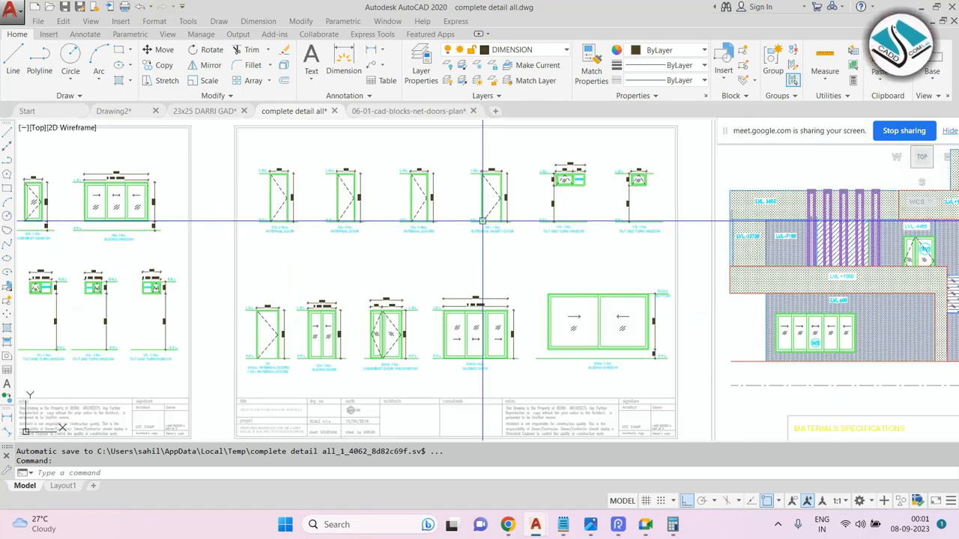
scroll(497, 172, down, 2)
middle_drag(436, 333, 451, 203)
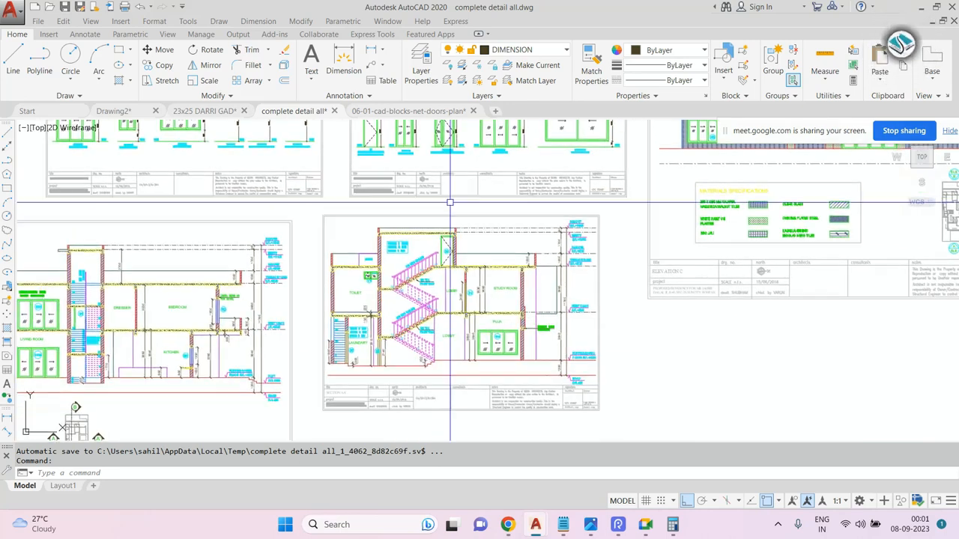
scroll(440, 335, up, 5)
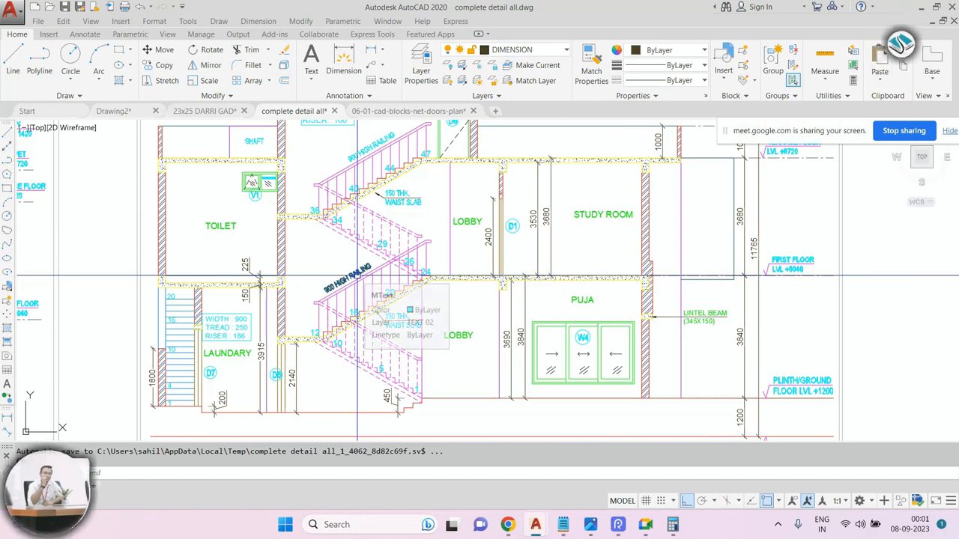
Zoom out to survey the remaining sheets, including the RCP plans and the ceiling layout plans.
scroll(550, 271, down, 8)
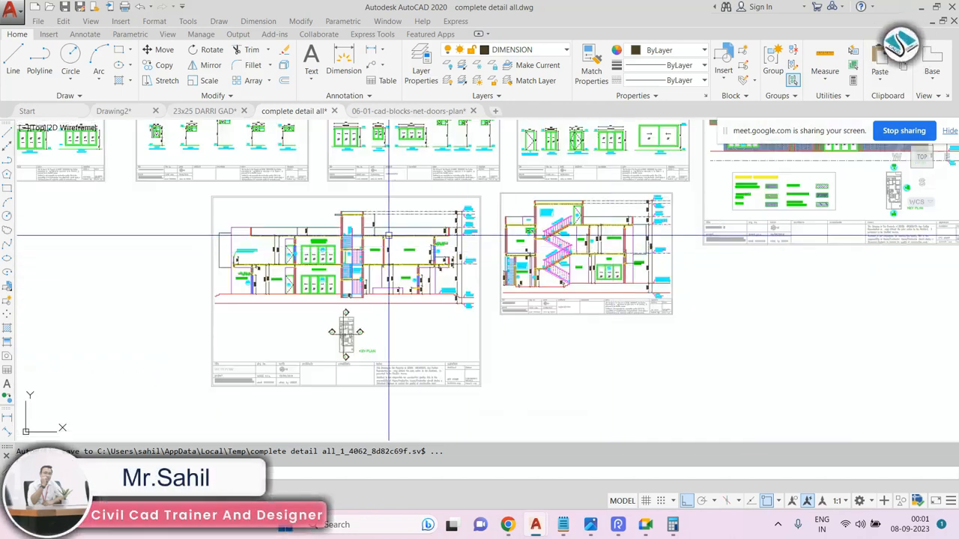
scroll(237, 368, up, 6)
scroll(664, 285, down, 10)
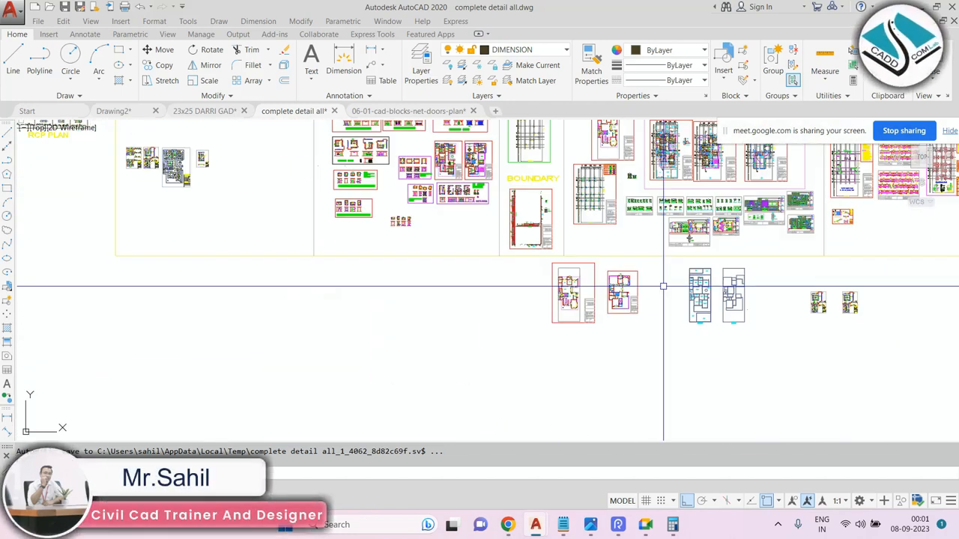
scroll(334, 199, up, 7)
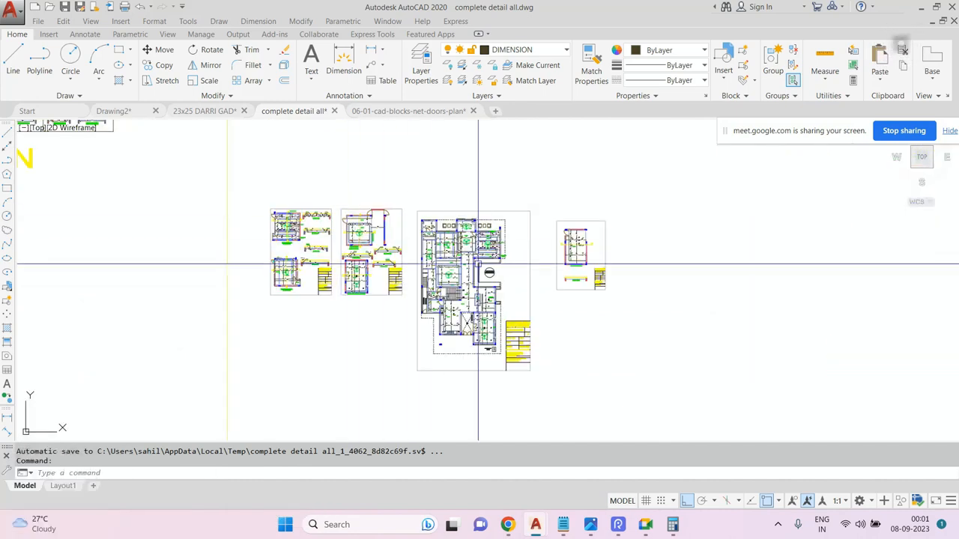
scroll(475, 262, up, 4)
scroll(475, 261, down, 3)
scroll(540, 274, up, 7)
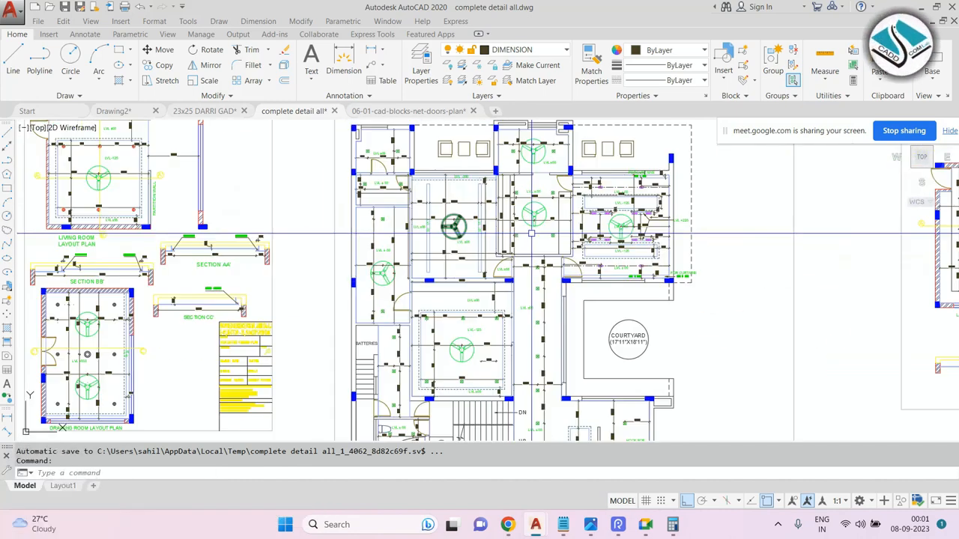
scroll(540, 274, down, 8)
scroll(439, 210, up, 9)
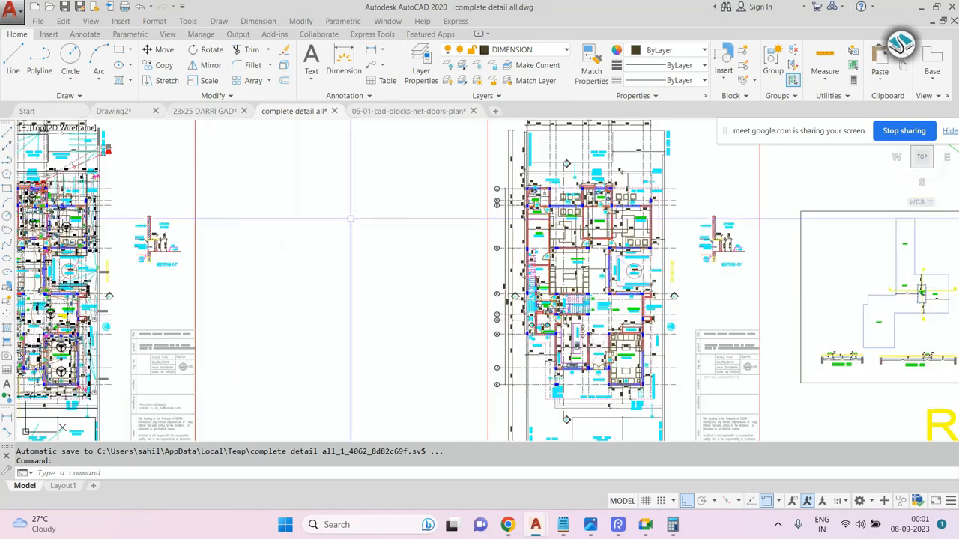
scroll(469, 227, down, 3)
scroll(469, 227, up, 9)
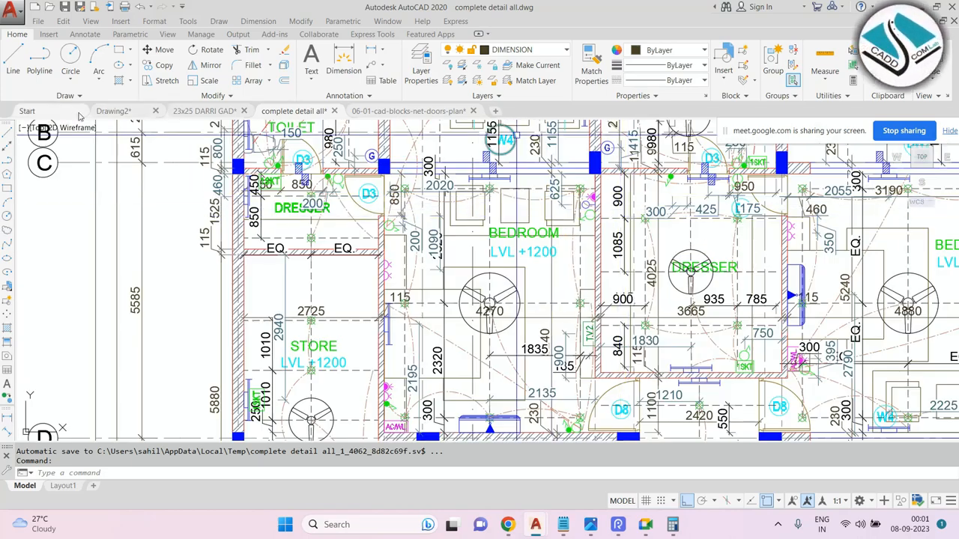
Open the architecture +structure drawing from the Start page and examine its floor plan sheets.
click(27, 111)
click(266, 210)
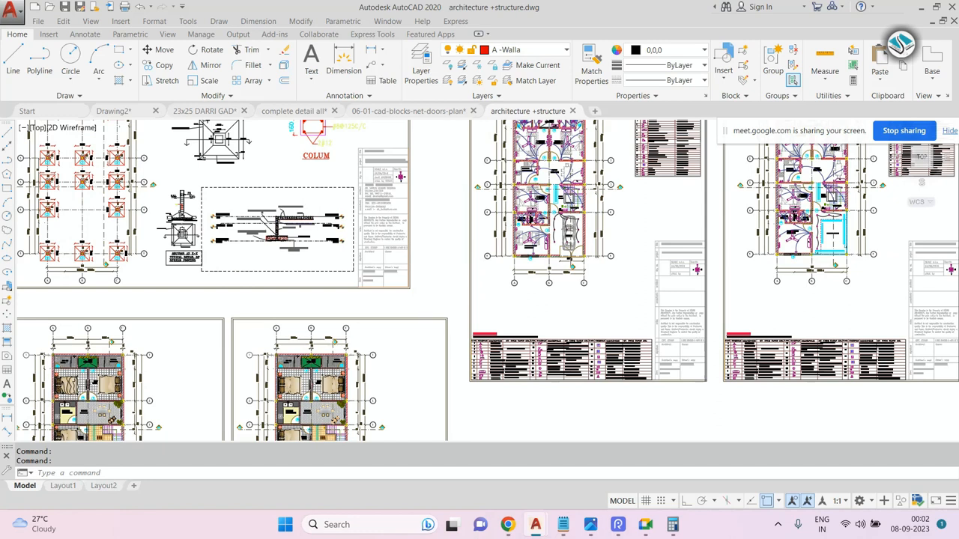
scroll(497, 259, down, 5)
scroll(527, 164, up, 6)
scroll(527, 165, up, 2)
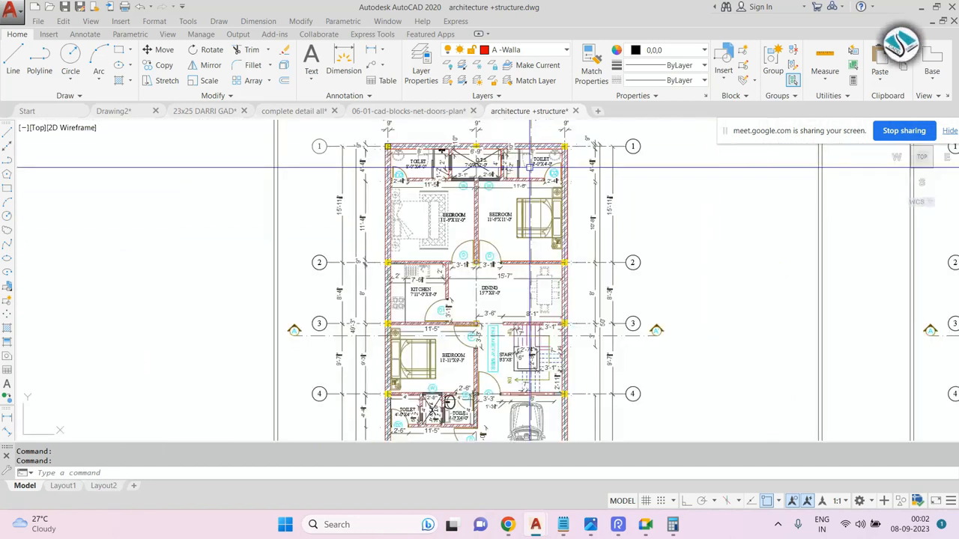
scroll(530, 168, down, 4)
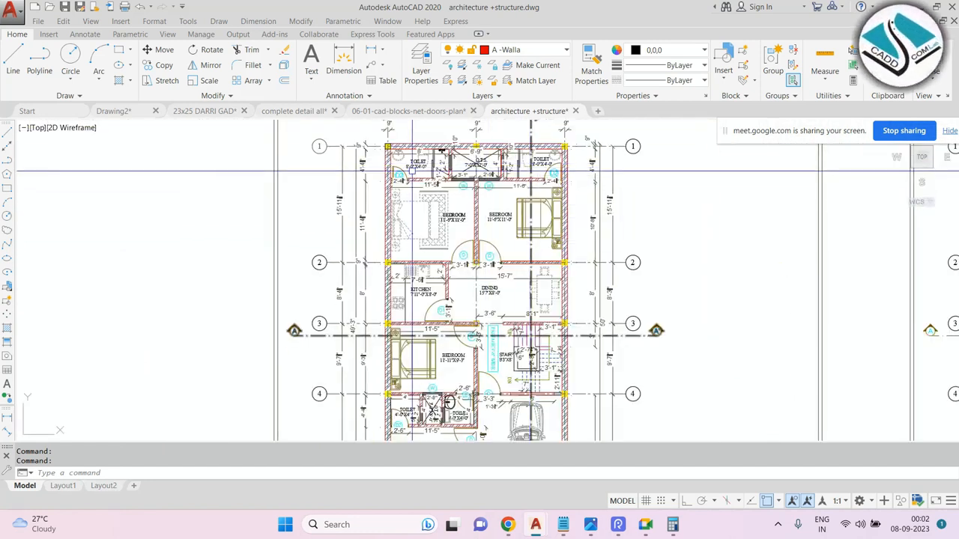
scroll(369, 178, up, 5)
scroll(369, 178, down, 1)
scroll(369, 178, down, 4)
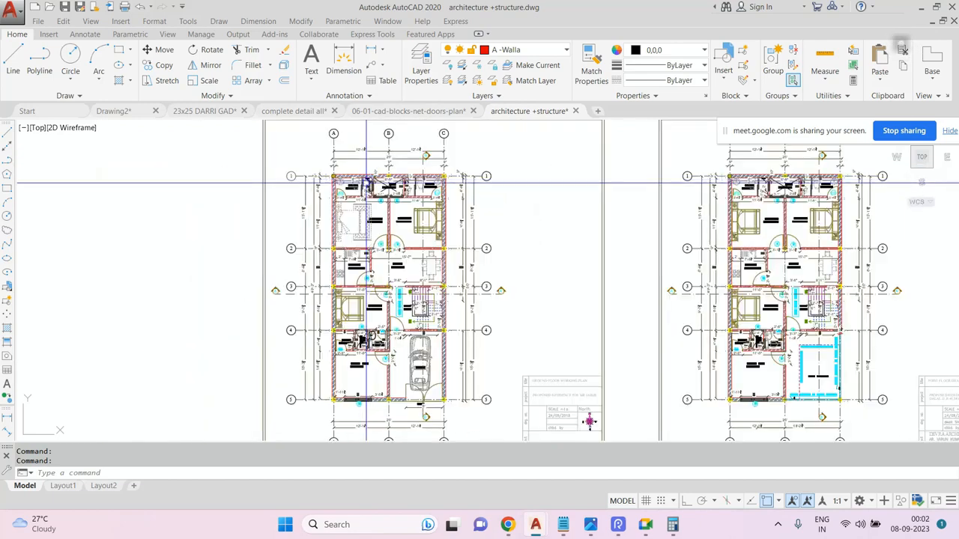
scroll(635, 356, up, 6)
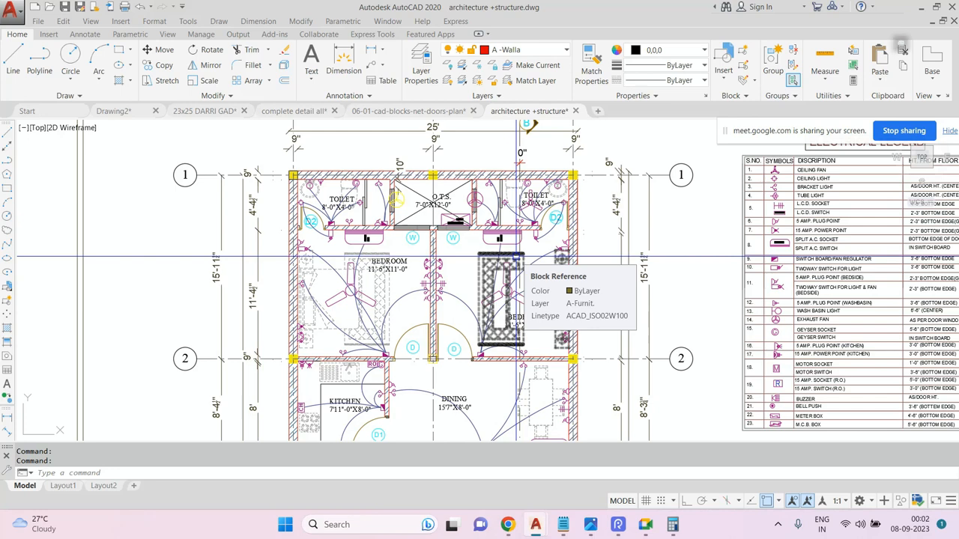
Examine the electrical layout plan and its electrical legend table.
scroll(516, 258, down, 3)
scroll(463, 236, up, 5)
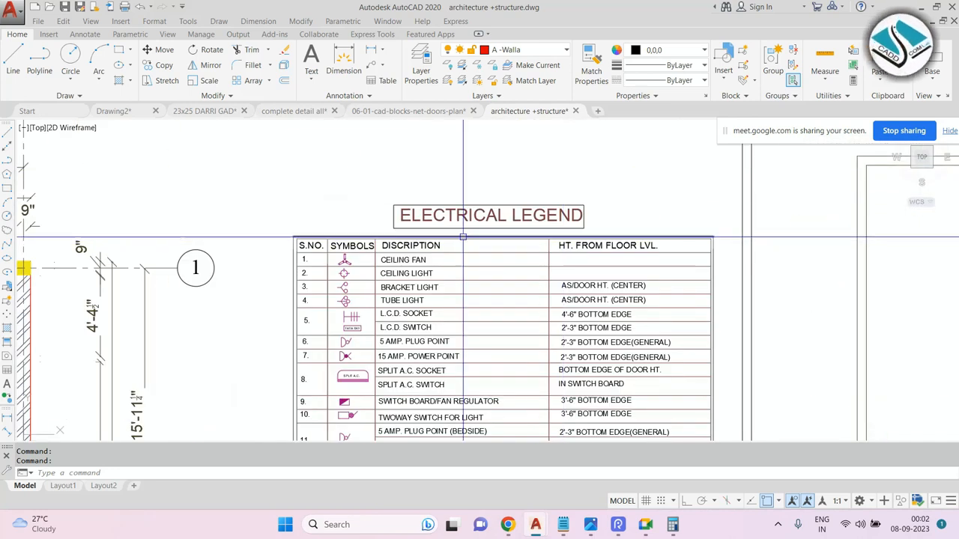
scroll(588, 233, down, 4)
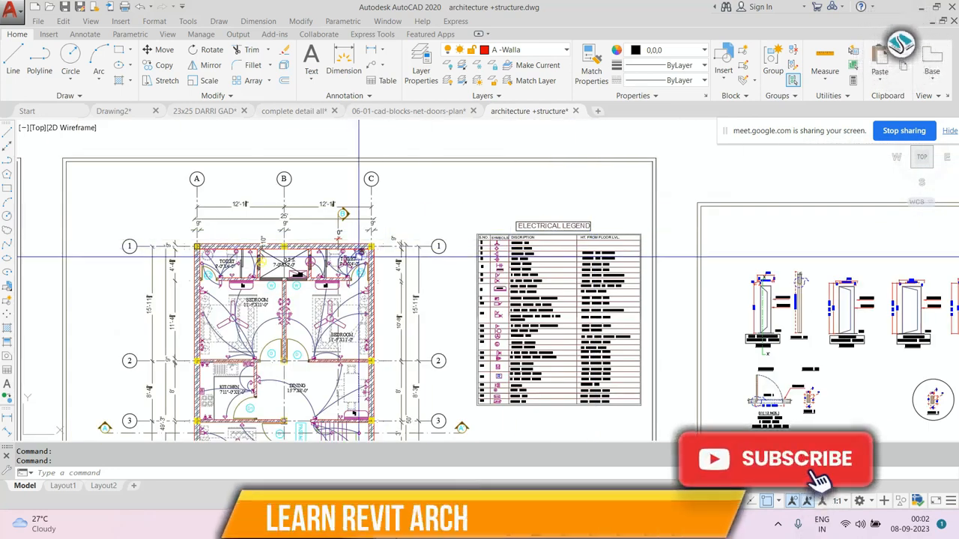
scroll(287, 268, up, 2)
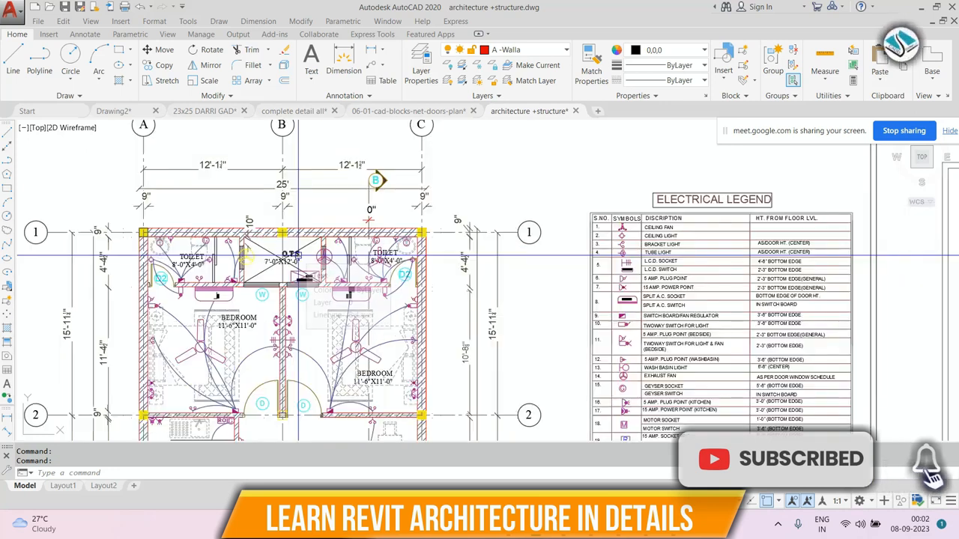
scroll(322, 200, down, 2)
scroll(298, 235, up, 2)
scroll(305, 233, down, 2)
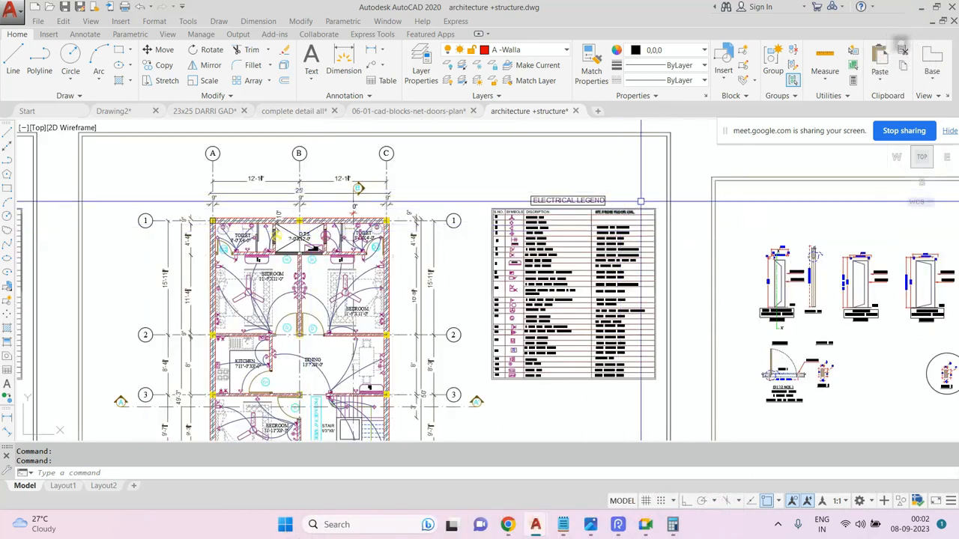
scroll(614, 199, up, 3)
scroll(567, 195, down, 3)
scroll(517, 187, up, 3)
scroll(554, 173, down, 4)
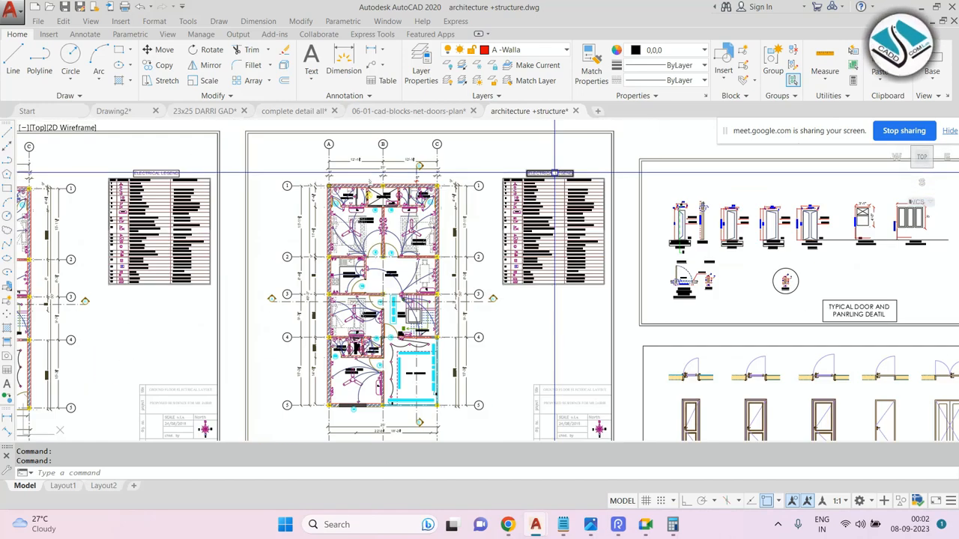
scroll(553, 175, down, 2)
scroll(468, 183, down, 3)
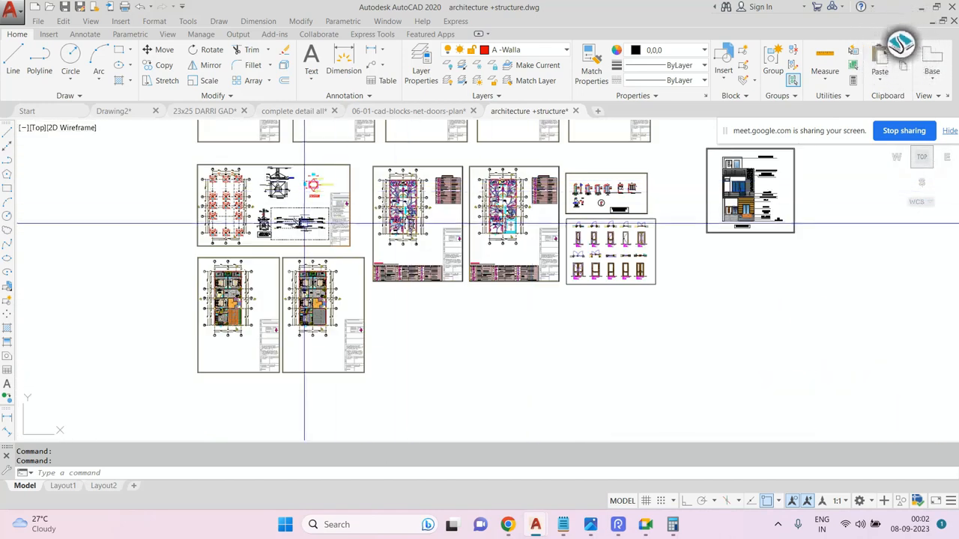
Zoom into the furniture layout to examine the bedrooms and toilets.
scroll(304, 271, up, 6)
scroll(374, 180, up, 2)
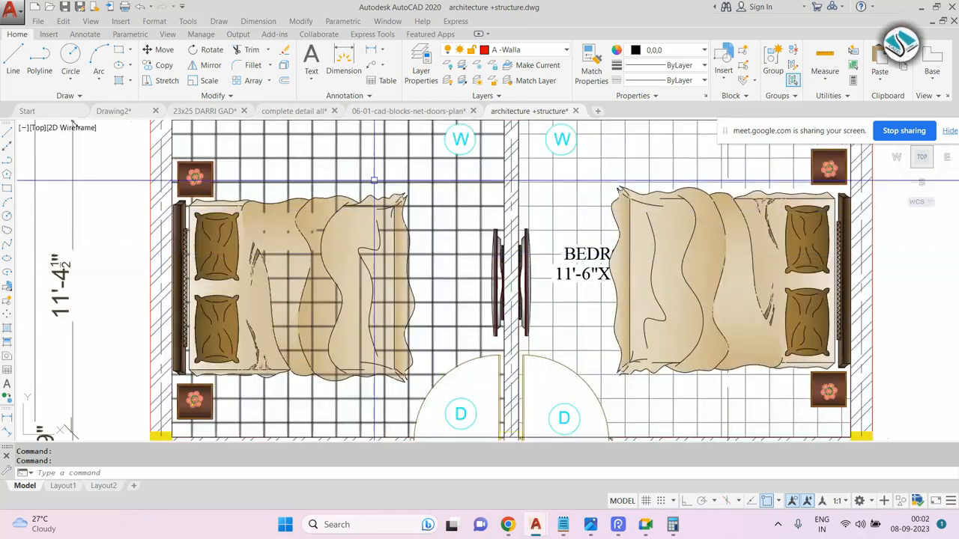
scroll(374, 180, down, 4)
scroll(539, 222, up, 2)
scroll(539, 222, up, 2)
scroll(461, 224, down, 4)
scroll(260, 243, up, 2)
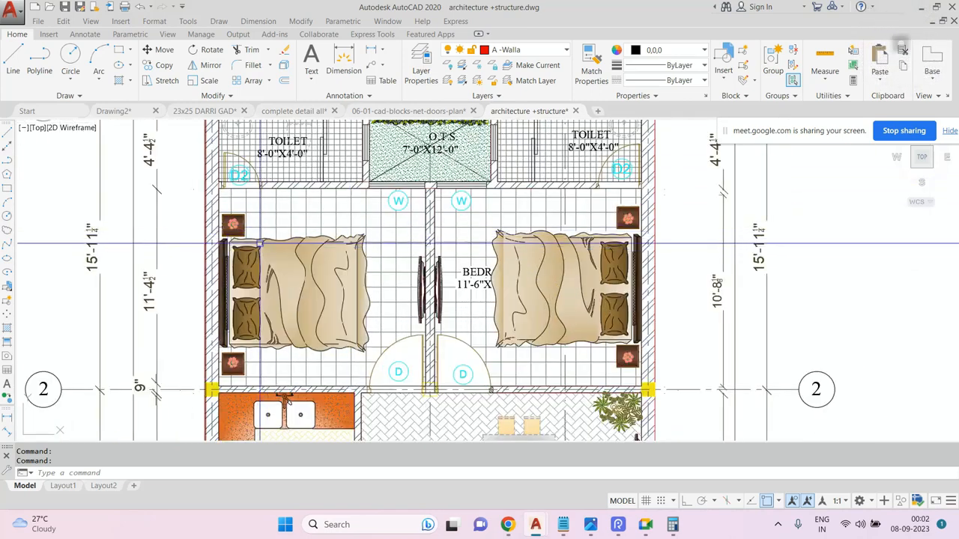
scroll(261, 243, down, 5)
scroll(348, 174, up, 2)
scroll(349, 174, up, 3)
scroll(348, 225, down, 5)
scroll(352, 315, up, 4)
scroll(352, 328, down, 2)
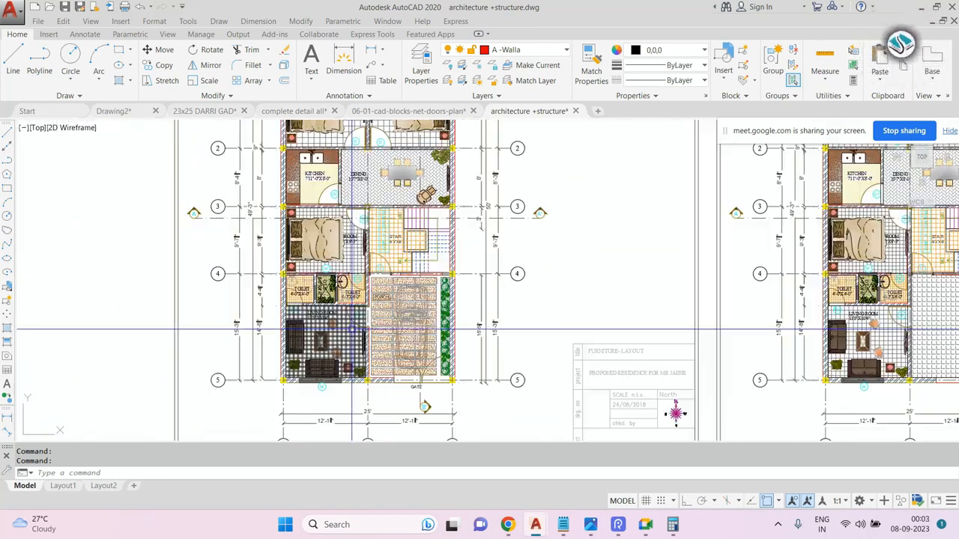
Pan across the furniture layout to examine the front elevation sheet and its level labels.
scroll(352, 328, down, 5)
scroll(562, 192, up, 2)
scroll(805, 333, up, 5)
middle_drag(675, 301, 436, 252)
scroll(524, 266, down, 4)
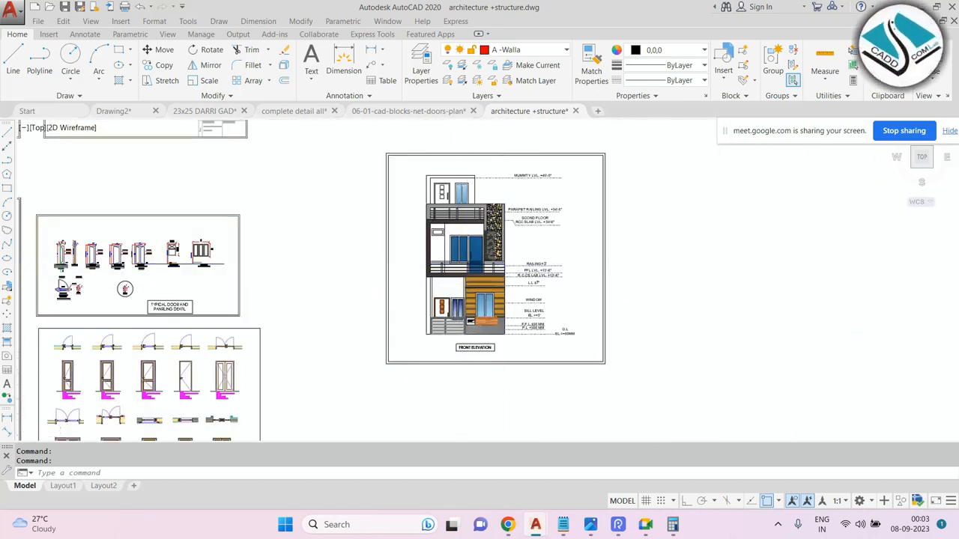
scroll(504, 275, up, 4)
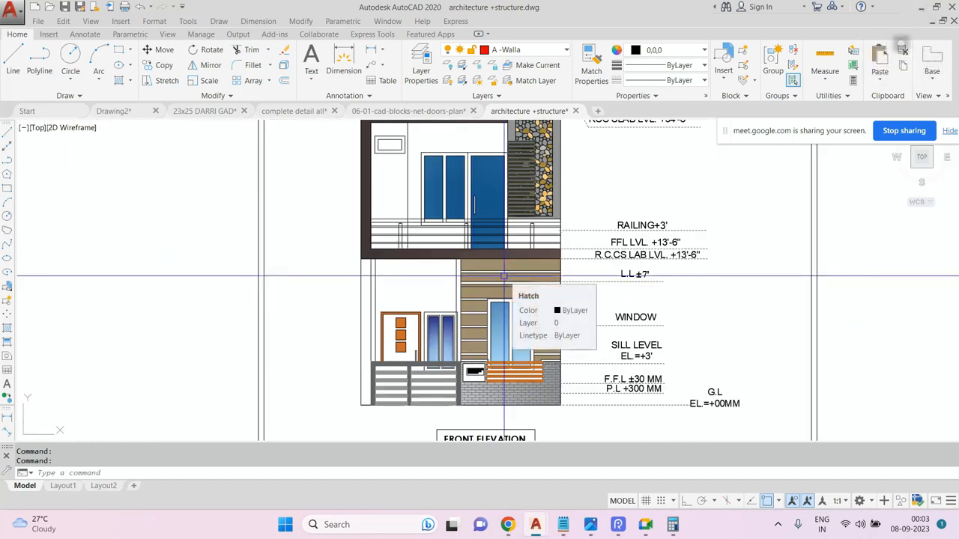